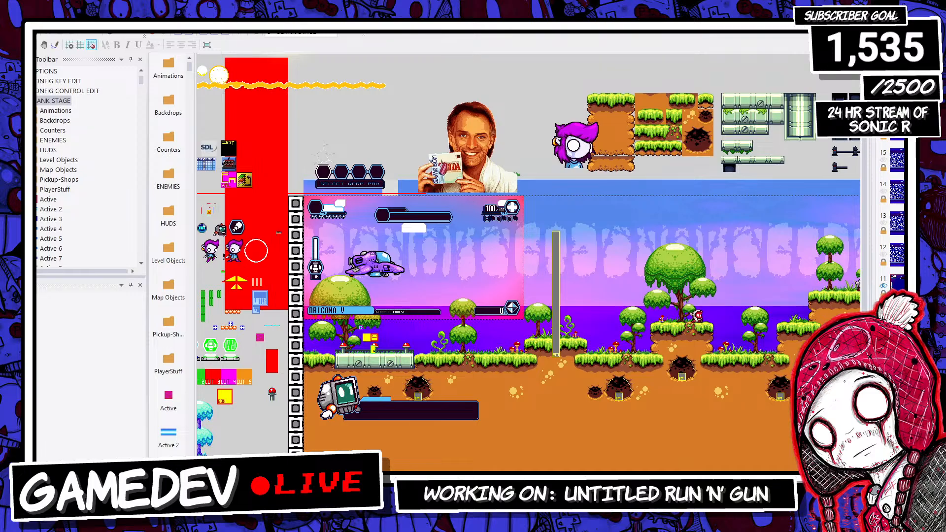
key(super+d)
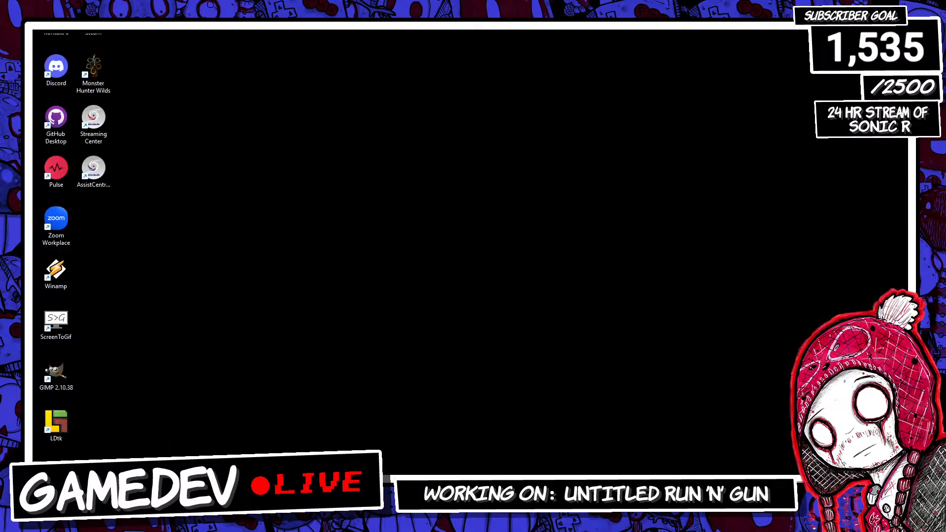
key(super+d)
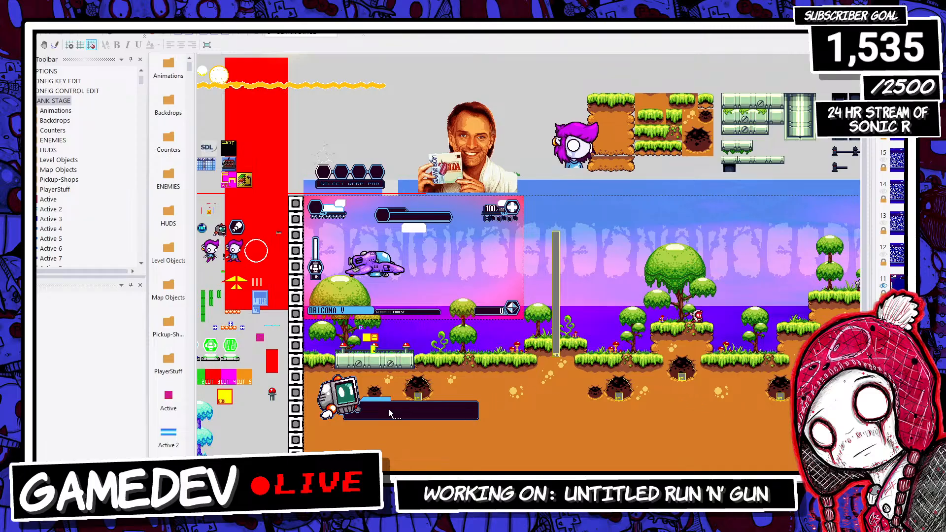
click(417, 399)
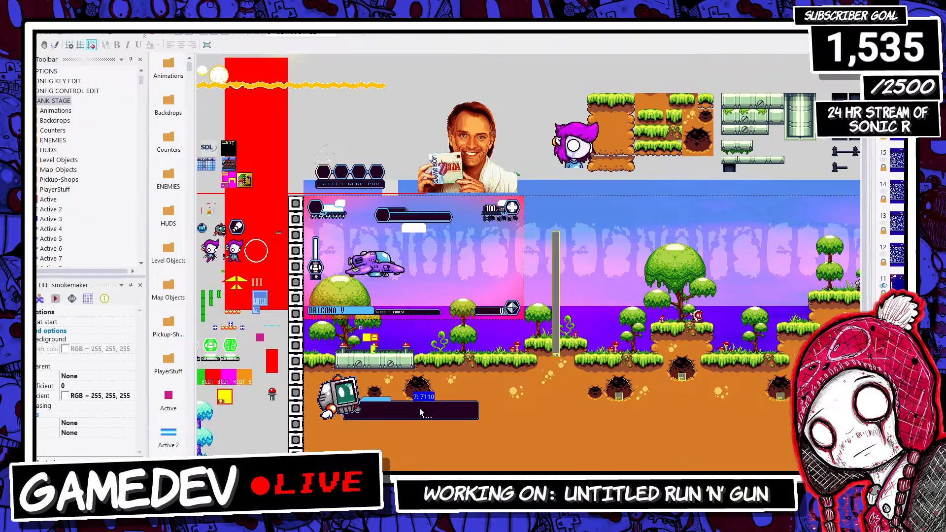
click(568, 396)
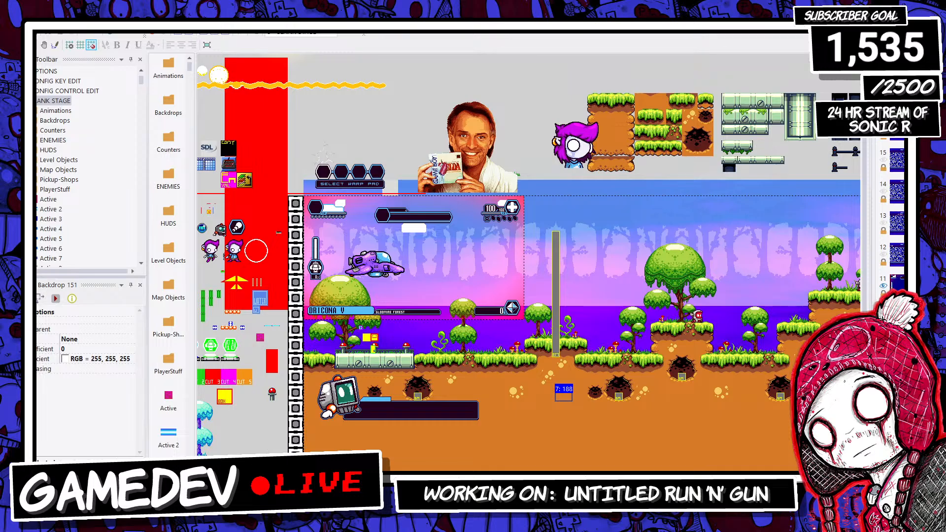
scroll(223, 372, left, 9)
scroll(223, 372, down, 1)
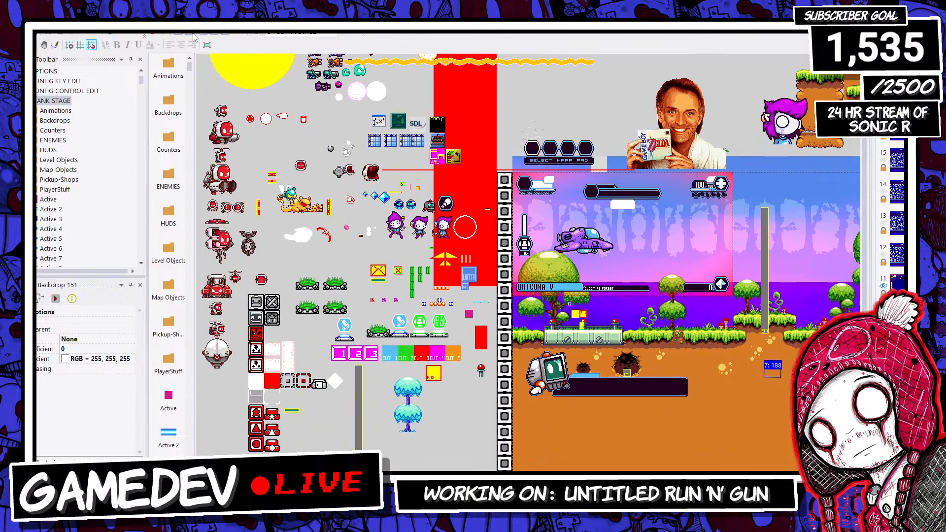
Step: Open the event editor and examine the small eggpod's actions in the first Enemy - Eggpod Small event
click(211, 35)
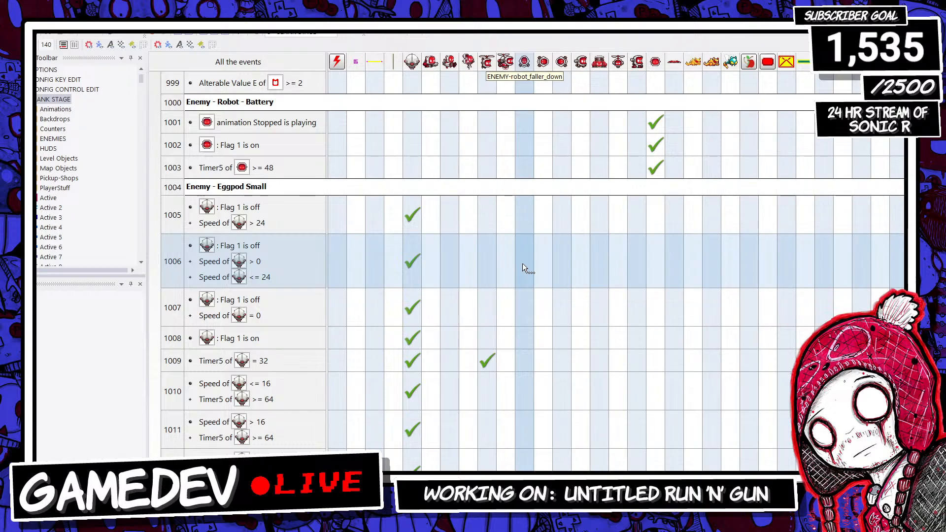
scroll(523, 266, down, 1)
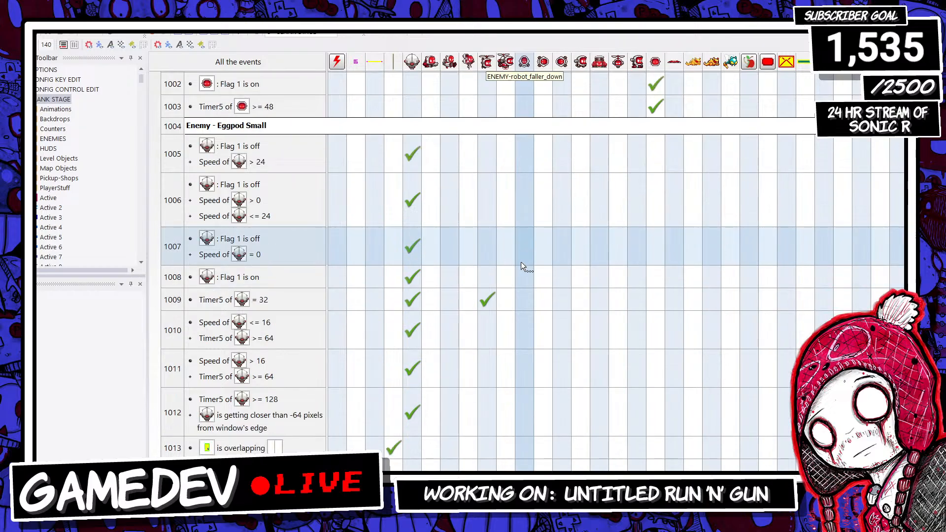
mouse_move(409, 152)
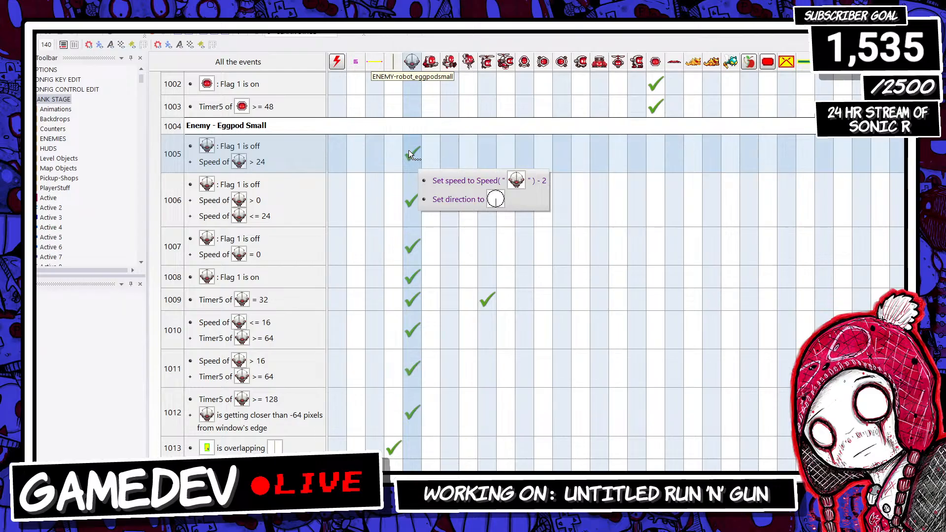
Step: Insert a negated condition into the first Eggpod Small event testing whether the eggpod is getting closer than 0 pixels from the window's edge
right_click(272, 157)
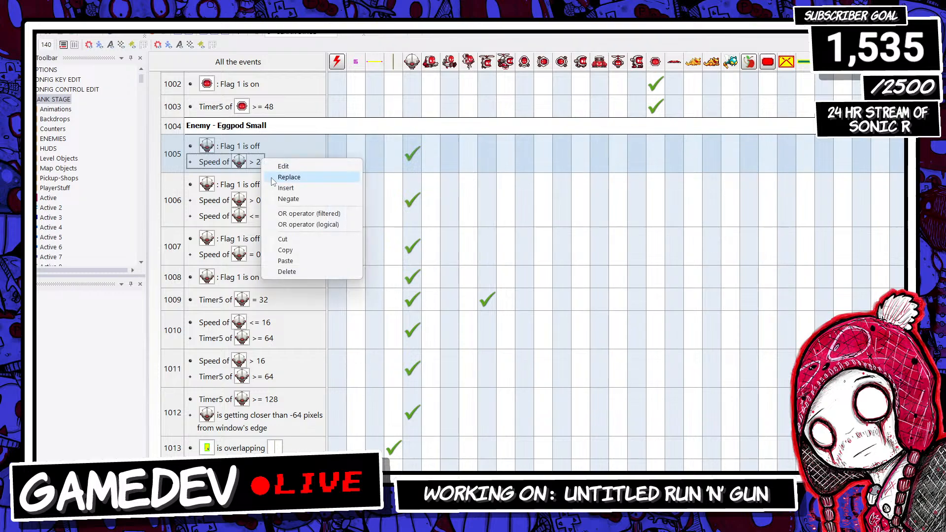
click(290, 191)
scroll(197, 148, down, 3)
click(205, 138)
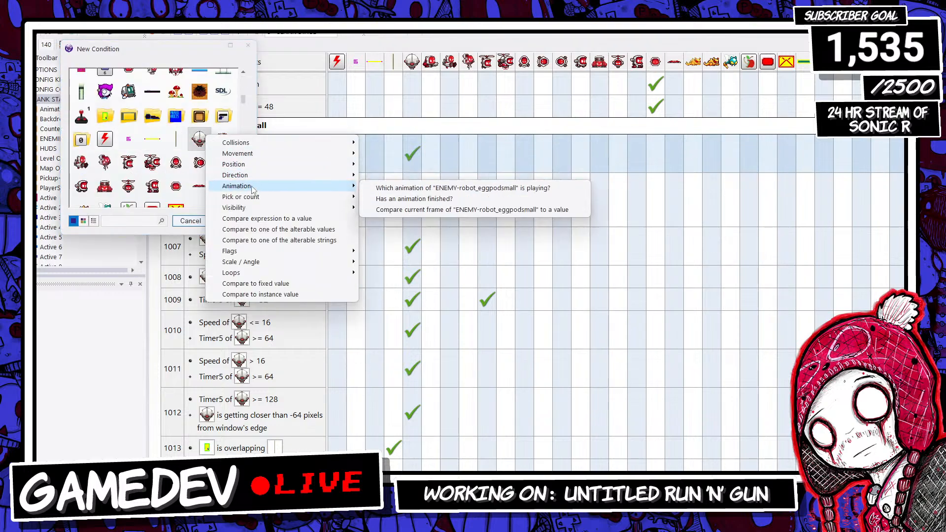
mouse_move(253, 168)
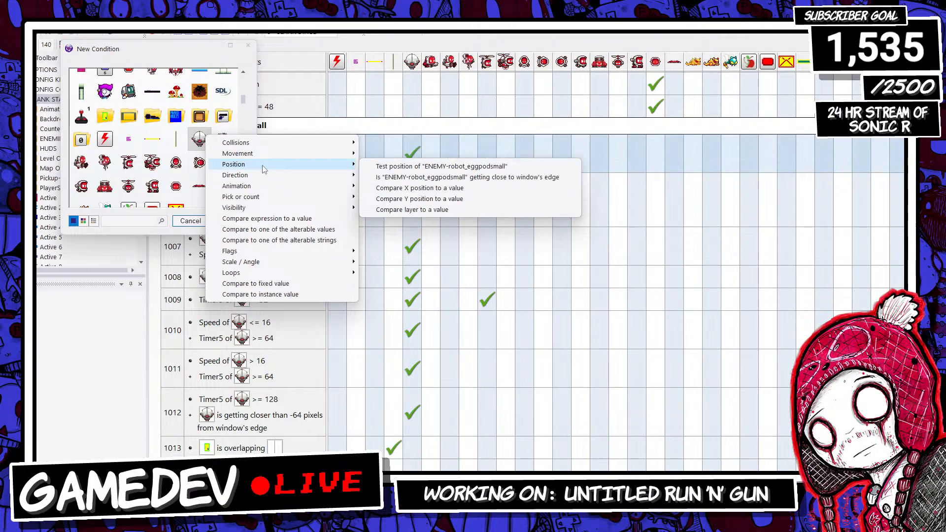
click(416, 178)
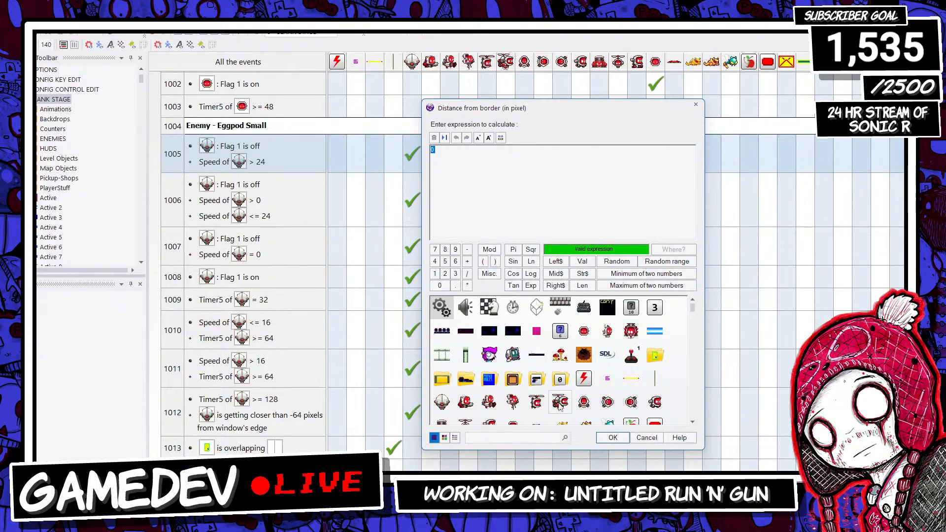
key(Escape)
right_click(257, 180)
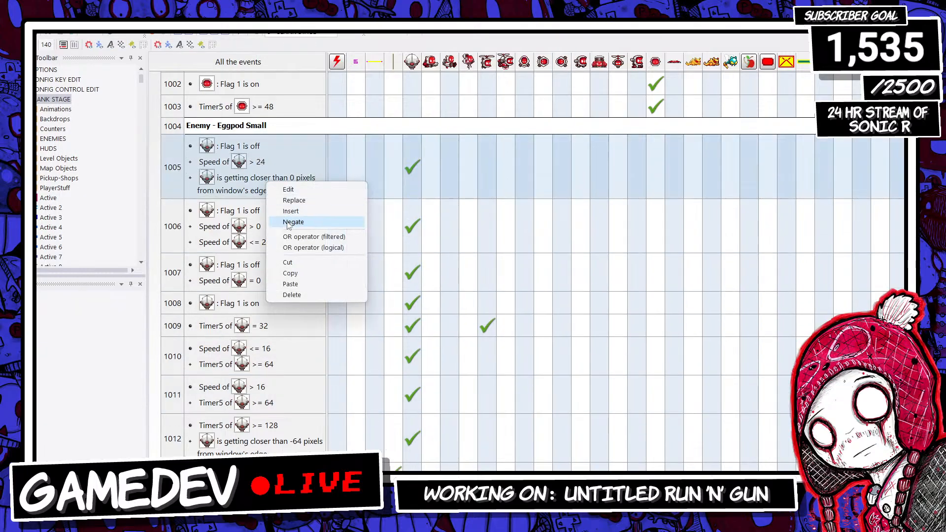
click(270, 206)
Step: Duplicate the first Eggpod Small event and remove the negation from the original's window-edge condition
click(172, 161)
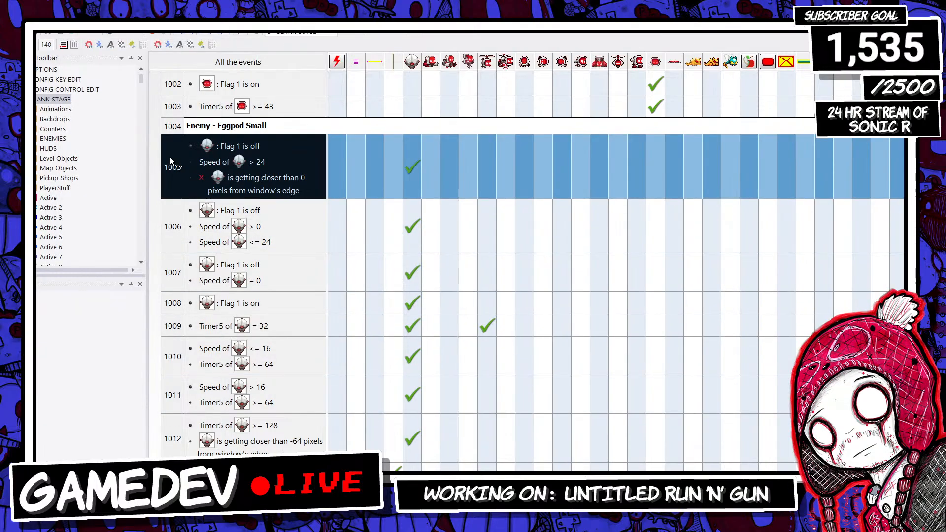
ctrl+drag(171, 158, 172, 164)
right_click(275, 185)
click(307, 225)
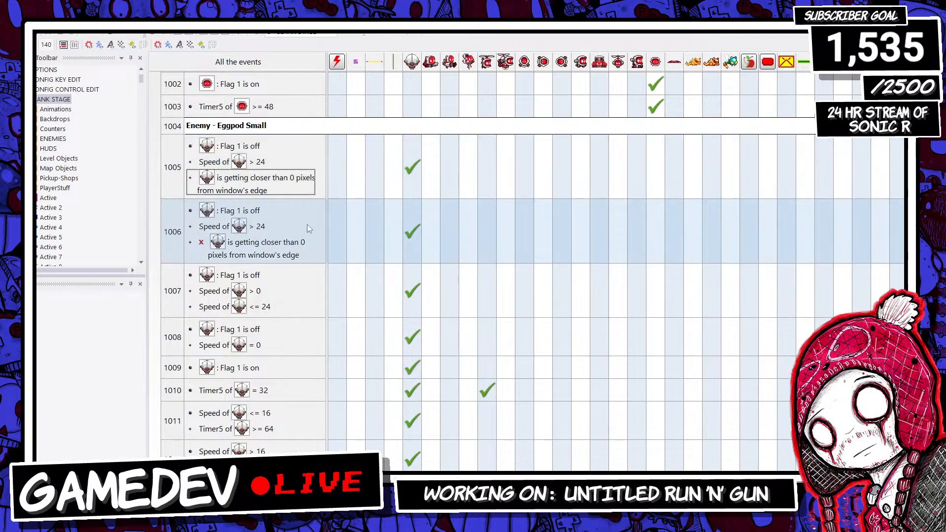
Step: In the duplicated Eggpod event, add a condition that Flag 3 is on in place of the window-edge condition
right_click(283, 255)
drag(243, 207, 260, 243)
right_click(256, 246)
click(265, 253)
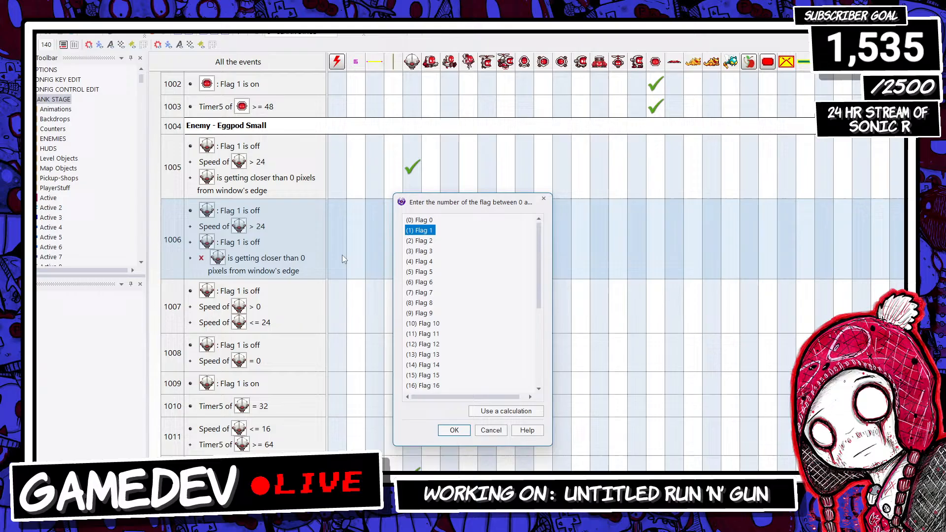
double_click(419, 253)
right_click(246, 243)
click(274, 283)
click(270, 262)
key(Delete)
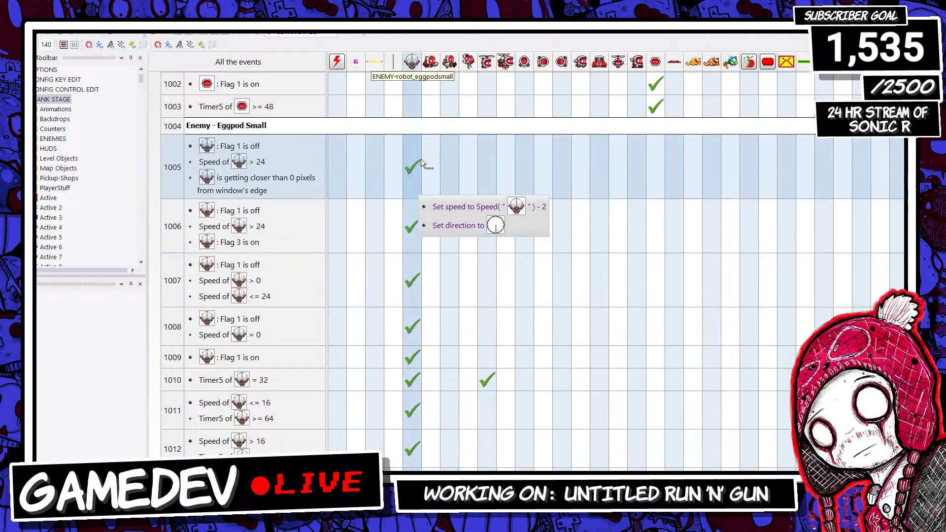
Step: In the first Eggpod Small event, replace the window-edge and Speed > 24 conditions with a condition that Flag 3 is off
right_click(420, 159)
mouse_move(466, 350)
click(546, 353)
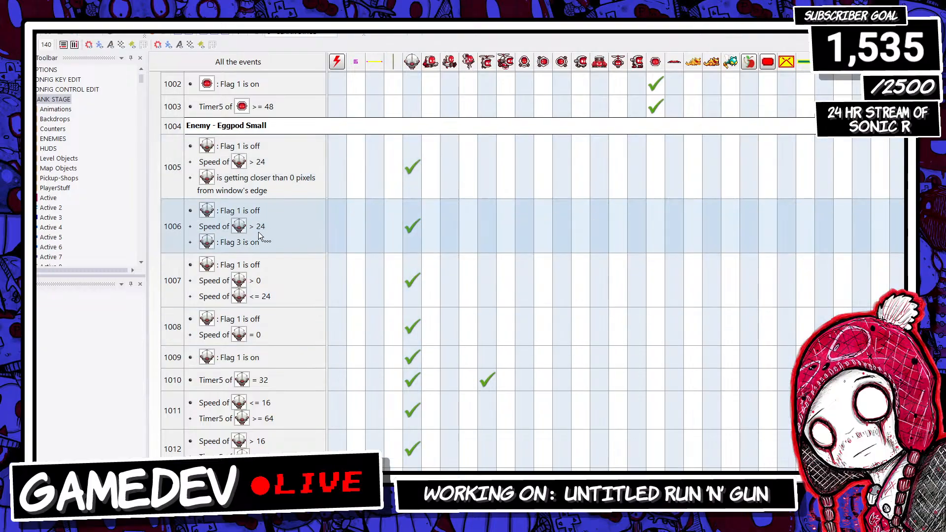
click(257, 239)
click(264, 179)
key(ctrl+v)
right_click(251, 178)
click(260, 221)
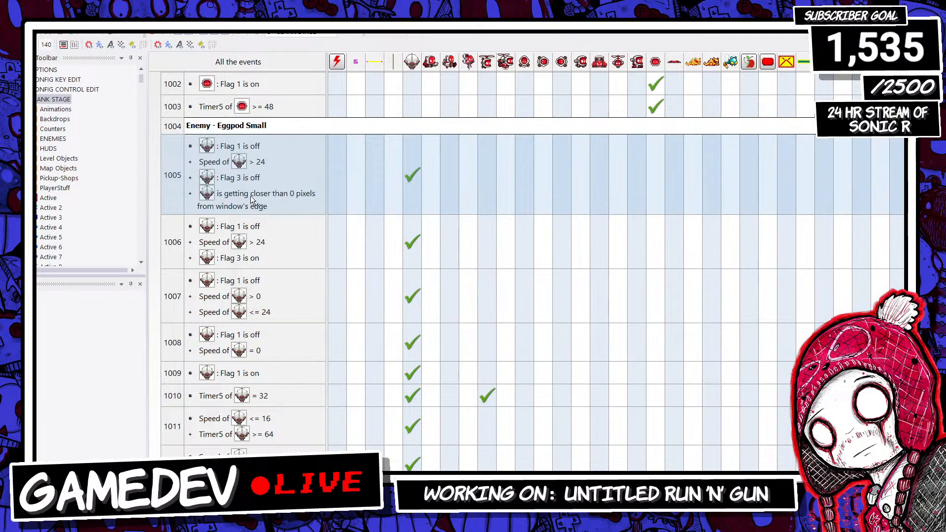
click(252, 197)
key(Delete)
click(261, 162)
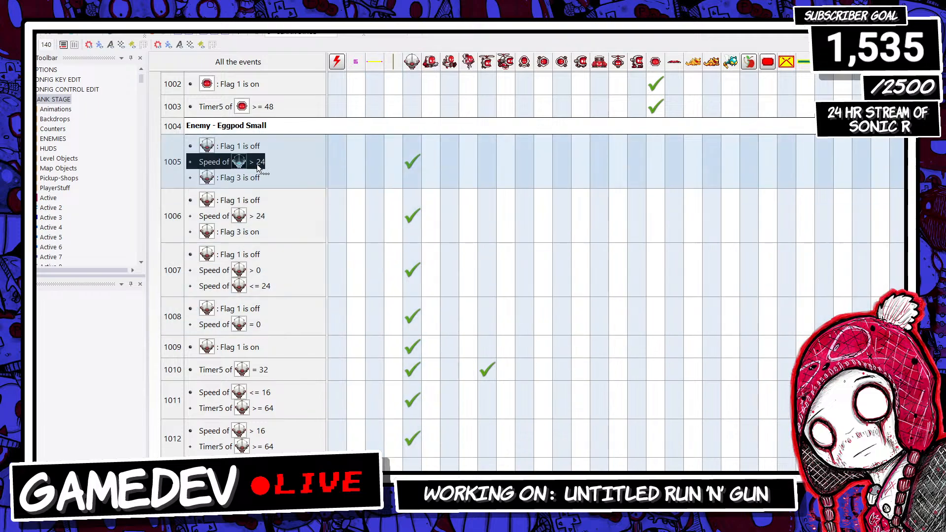
key(Delete)
Step: Add a new event before the Flag 3 on event with a negated condition that the eggpod is getting closer than -16 pixels from the window's edge
right_click(173, 189)
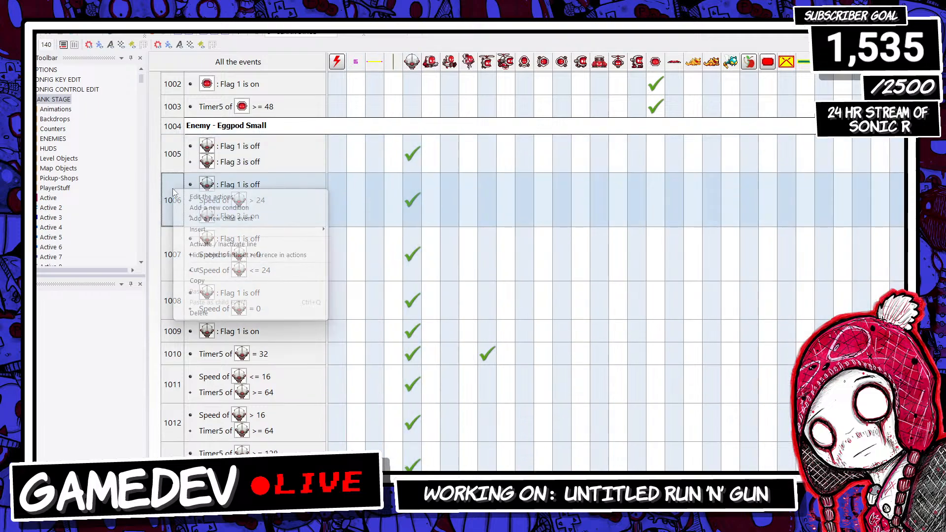
click(220, 208)
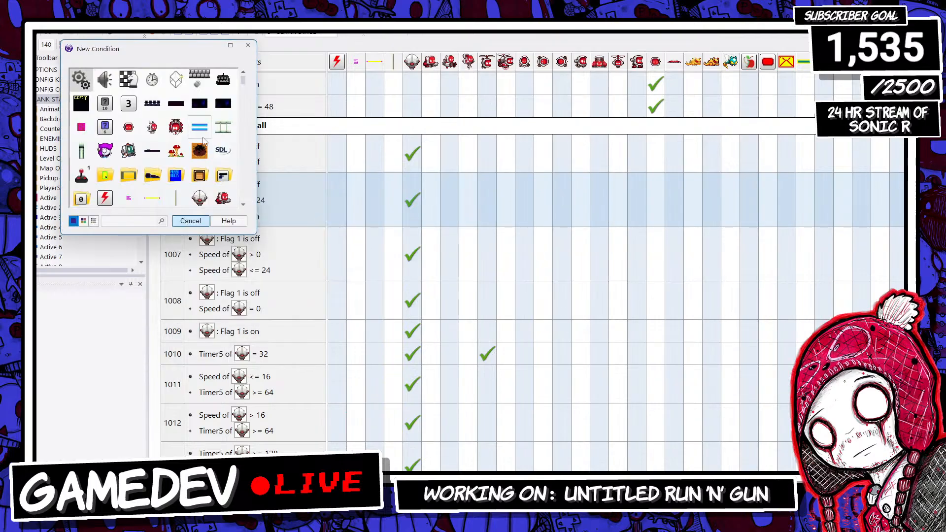
click(200, 196)
mouse_move(231, 228)
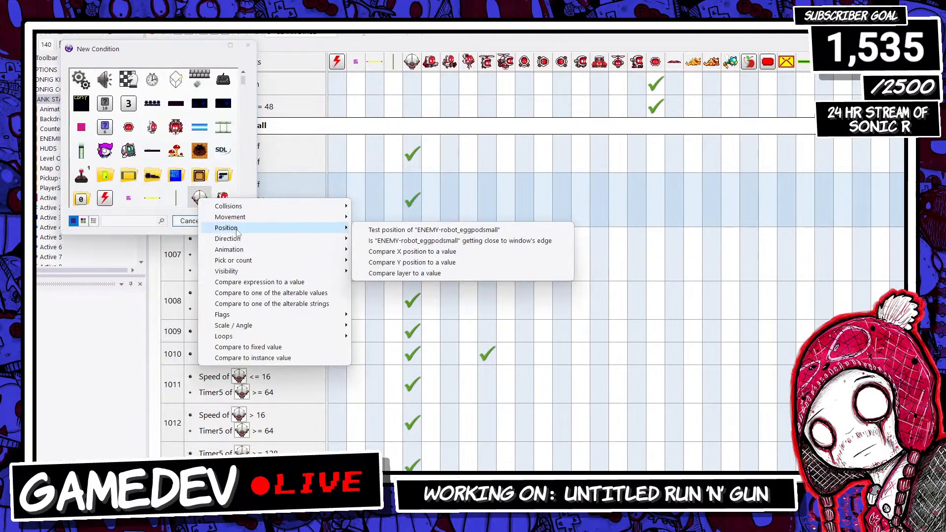
click(436, 241)
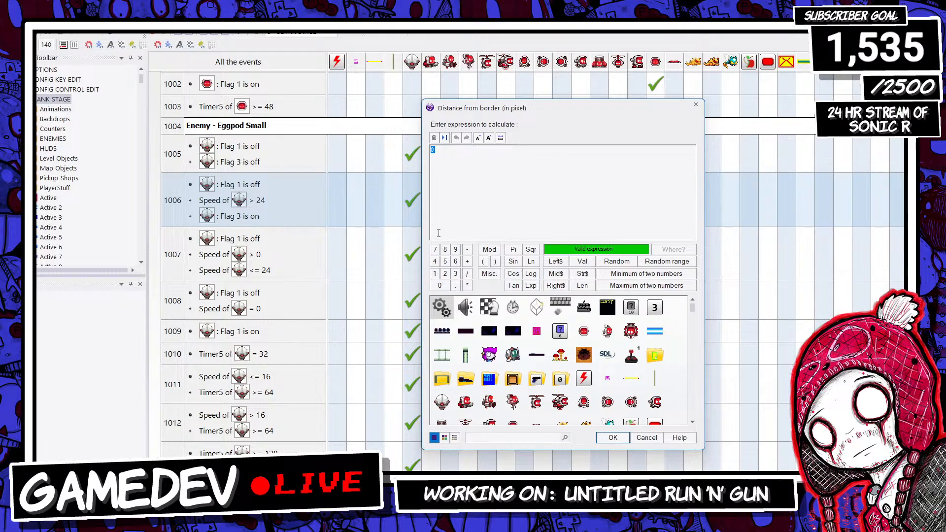
text(-16)
key(Return)
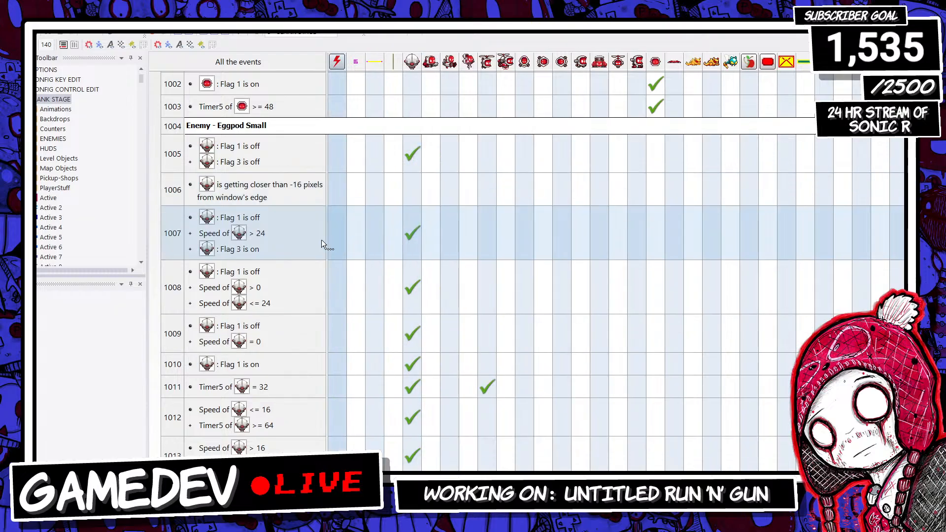
right_click(282, 186)
click(319, 219)
Step: Add an action to the new window-edge event that sets the small eggpod's Flag 3 on
click(412, 189)
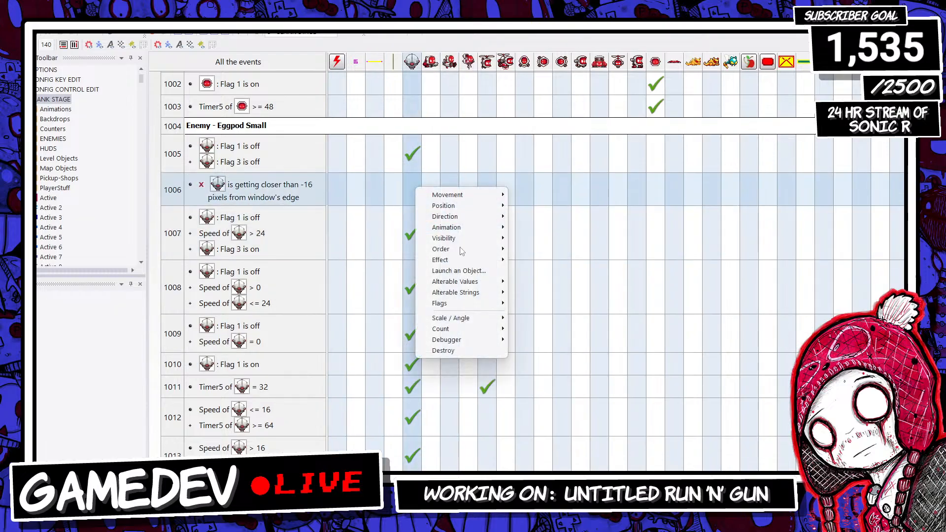
mouse_move(462, 306)
click(535, 306)
double_click(427, 254)
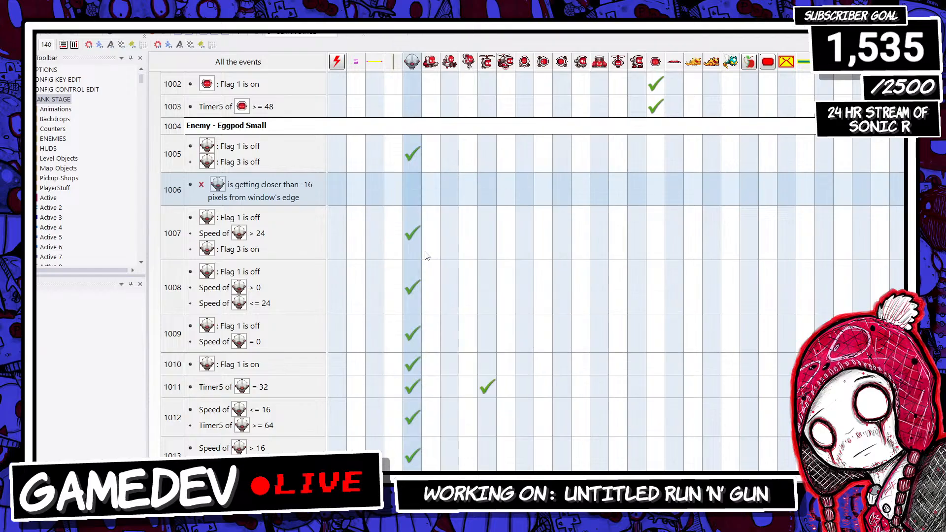
Step: Playtest the stage from its start, moving and jumping right past the first small eggpod and the early grass platforms
click(398, 33)
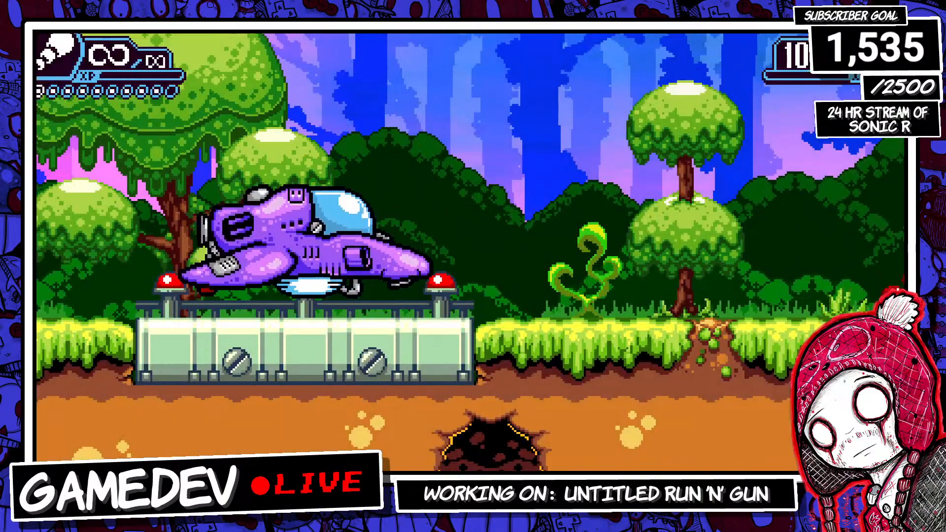
key(Right)
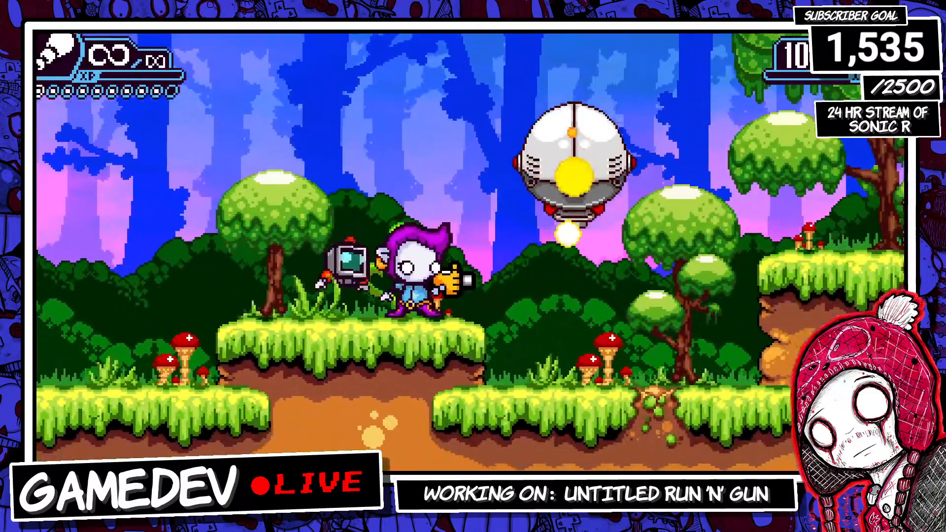
key(space)
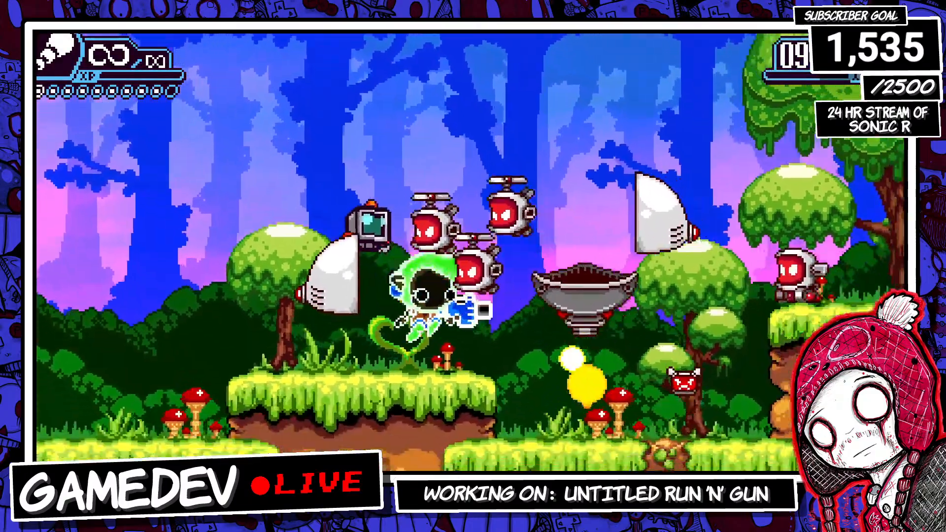
key(Right)
key(Right)
key(space)
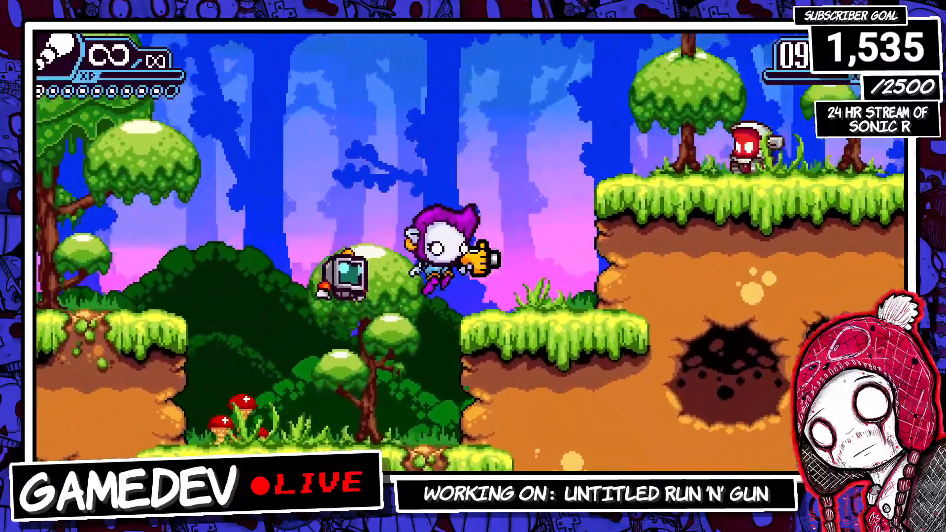
key(Right)
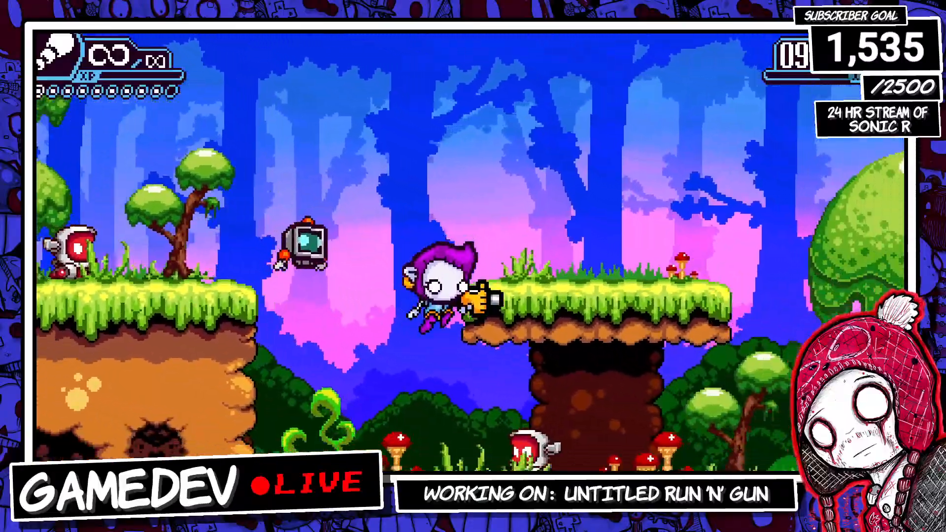
Step: Switch to the 100-ammo weapon, fight past the eggpods and robots up to the metal building, and end the playtest
key(e)
key(Right)
key(space)
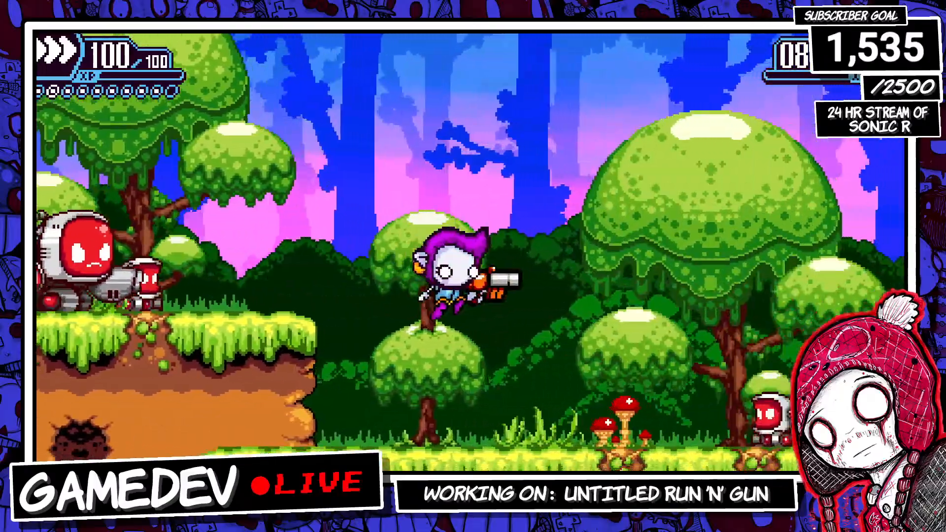
key(Right)
key(space)
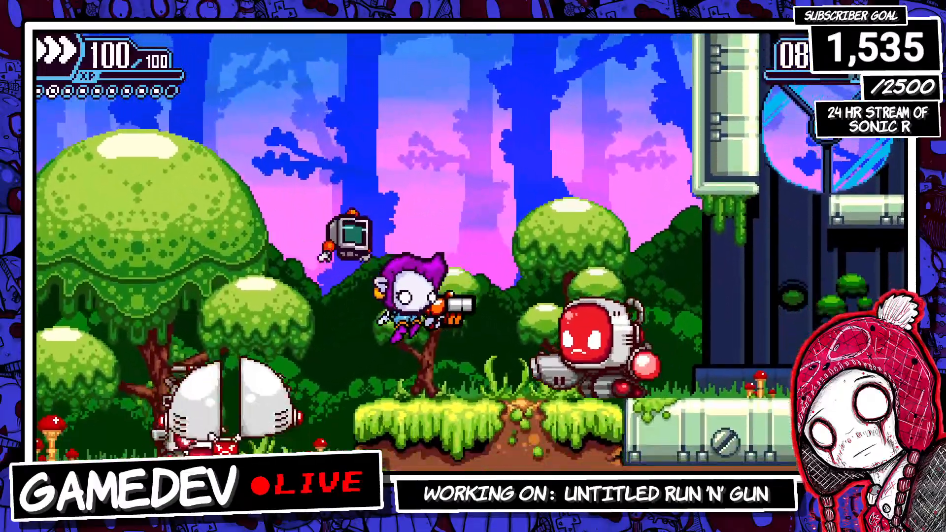
key(space)
key(Left)
key(Left)
key(Right)
key(space)
key(x)
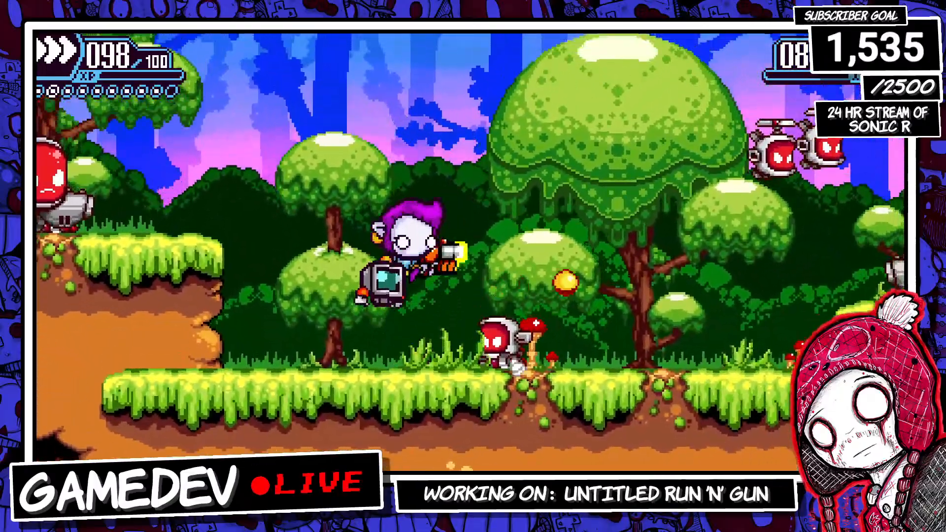
key(Right)
key(x)
key(x)
key(x)
key(x)
key(space)
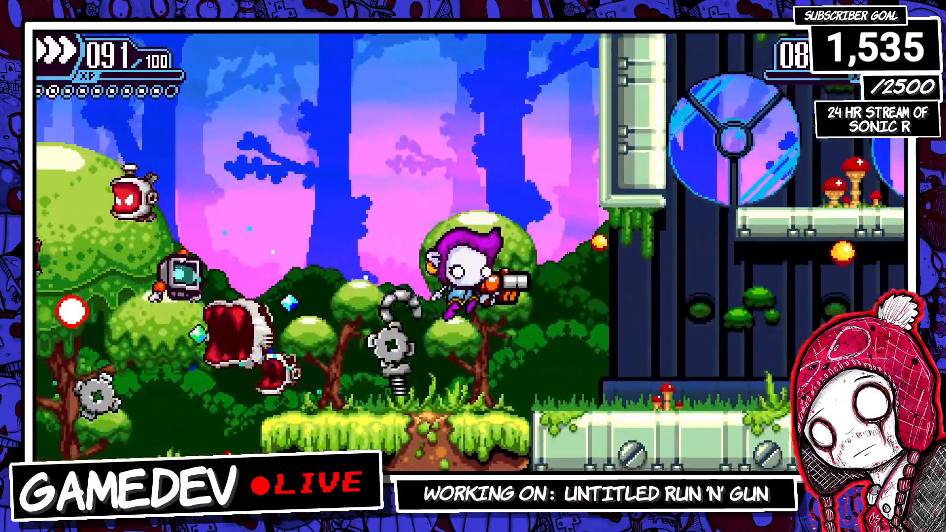
key(alt+F4)
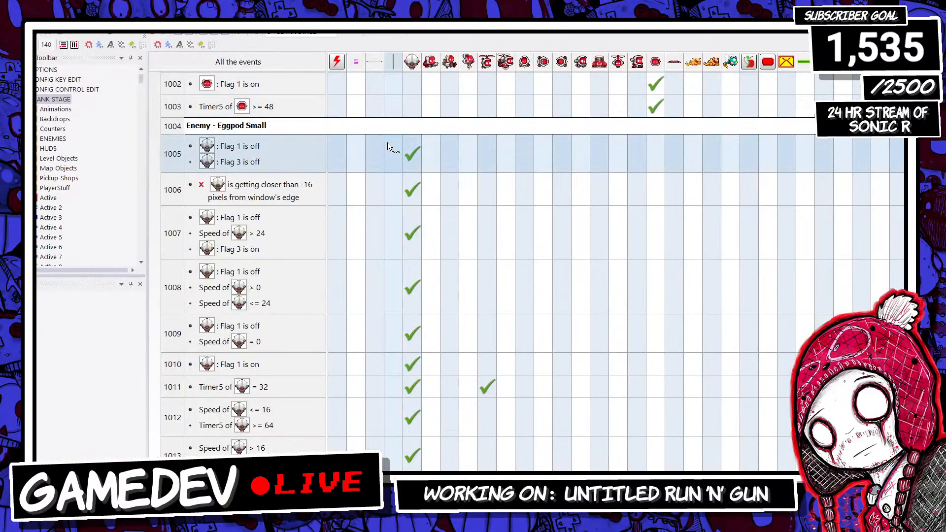
Step: Check the direction action of the Flag 3 off event, and inspect the small eggpod's values and movement settings in the frame layout
mouse_move(408, 150)
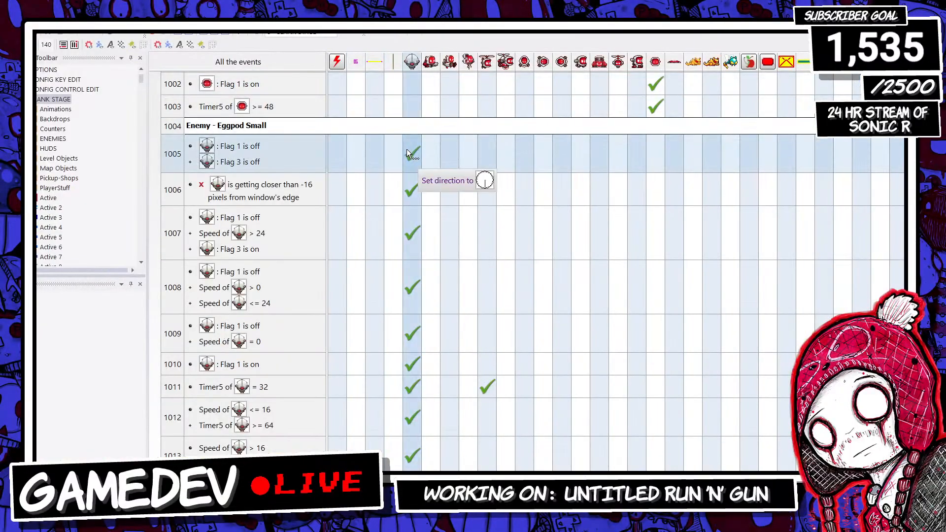
click(197, 33)
scroll(332, 353, down, 2)
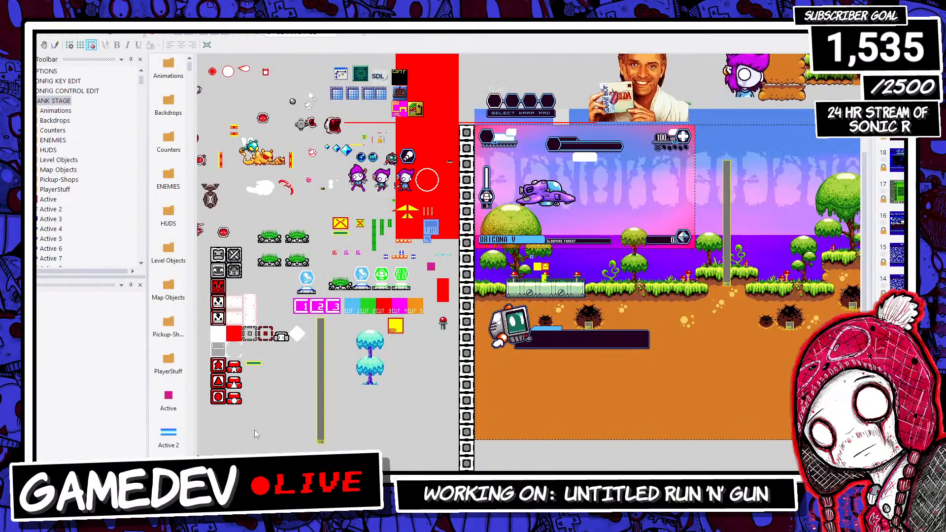
scroll(255, 433, down, 1)
shift+scroll(227, 392, left, 2)
click(217, 282)
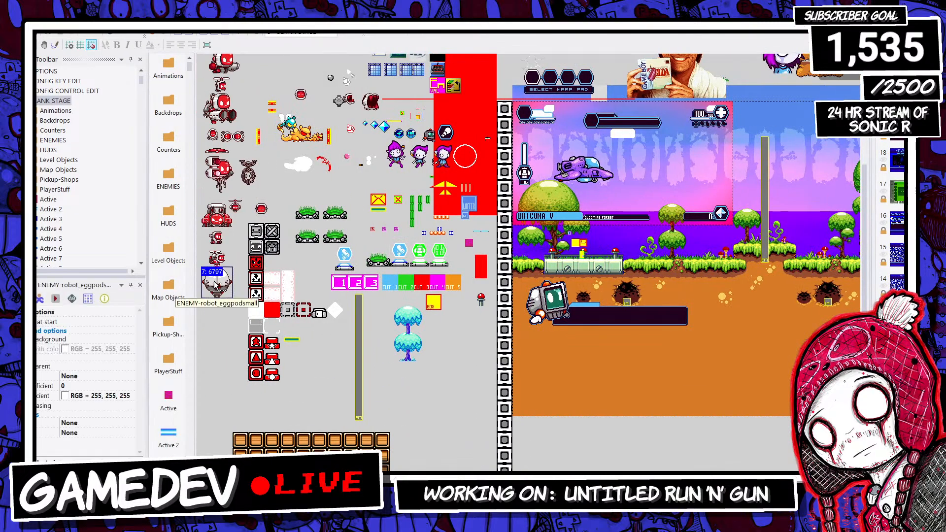
click(72, 299)
click(108, 330)
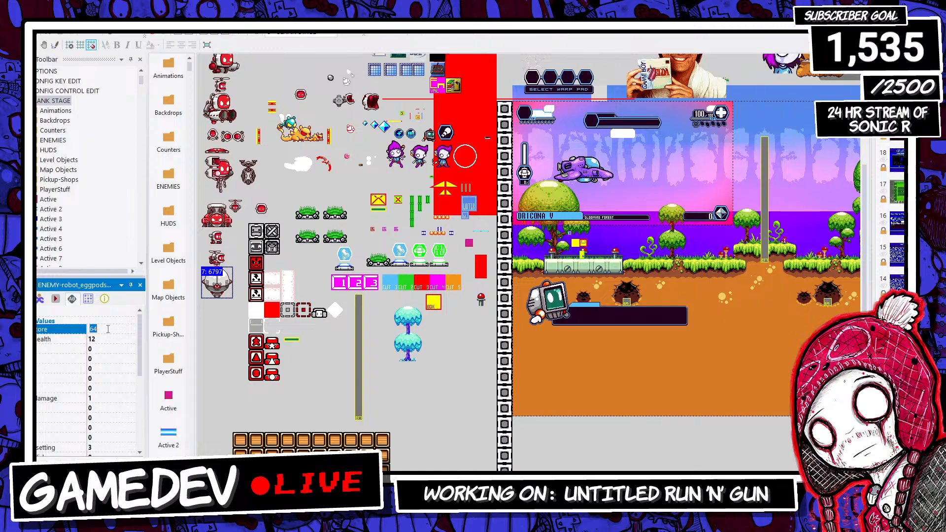
click(40, 299)
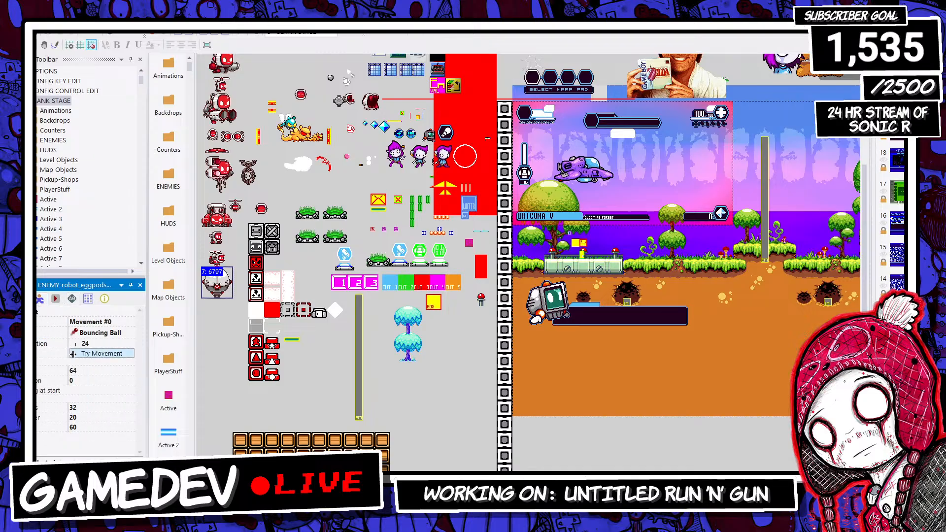
Step: Pull the eggpod spawner near the stage's start out of the level and delete it, keeping the off-stage spawner
click(333, 392)
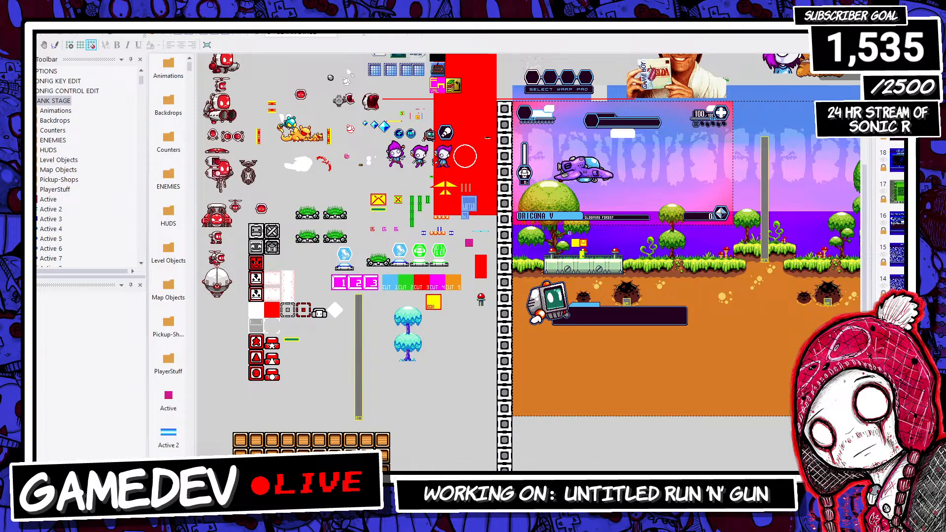
drag(325, 476, 361, 476)
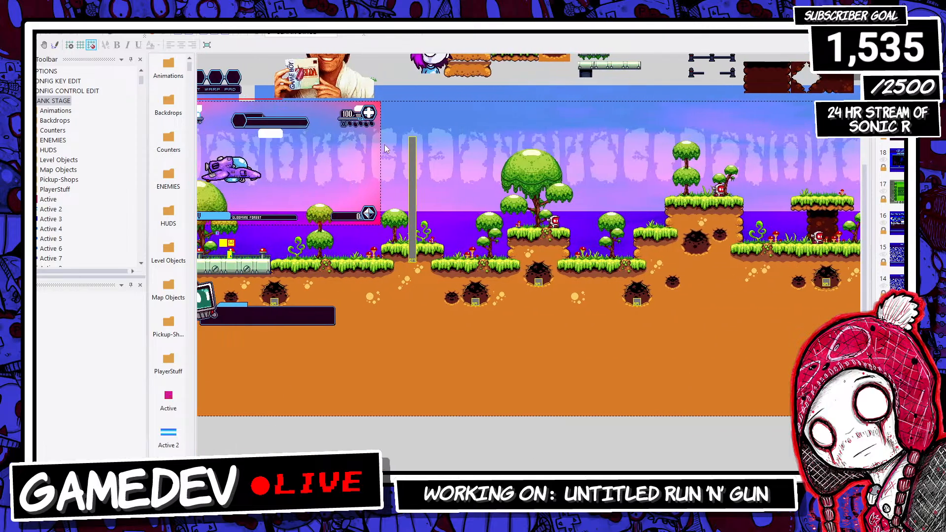
click(412, 147)
drag(203, 262, 212, 316)
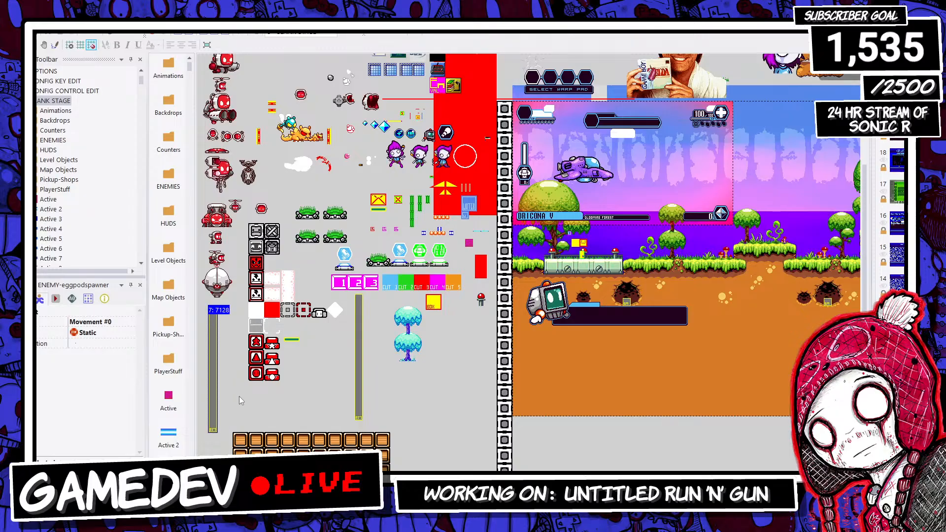
click(358, 396)
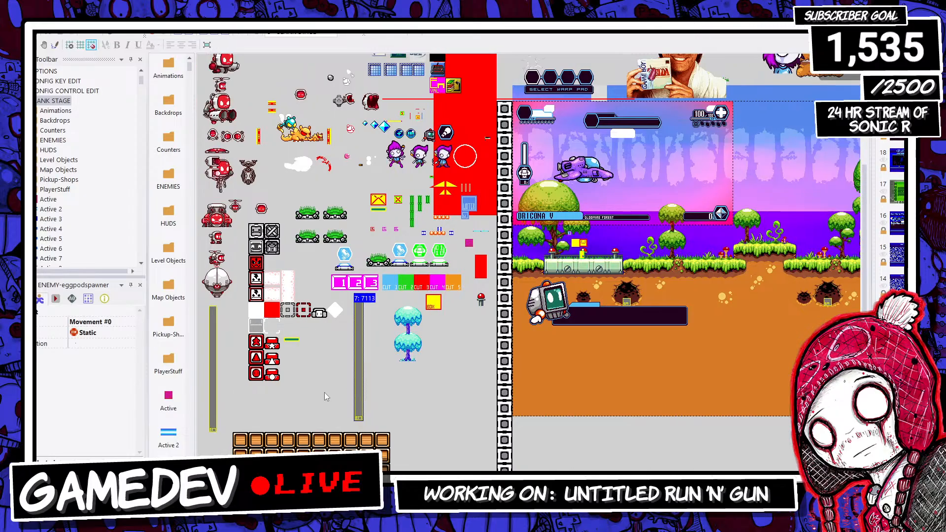
click(213, 383)
key(F7)
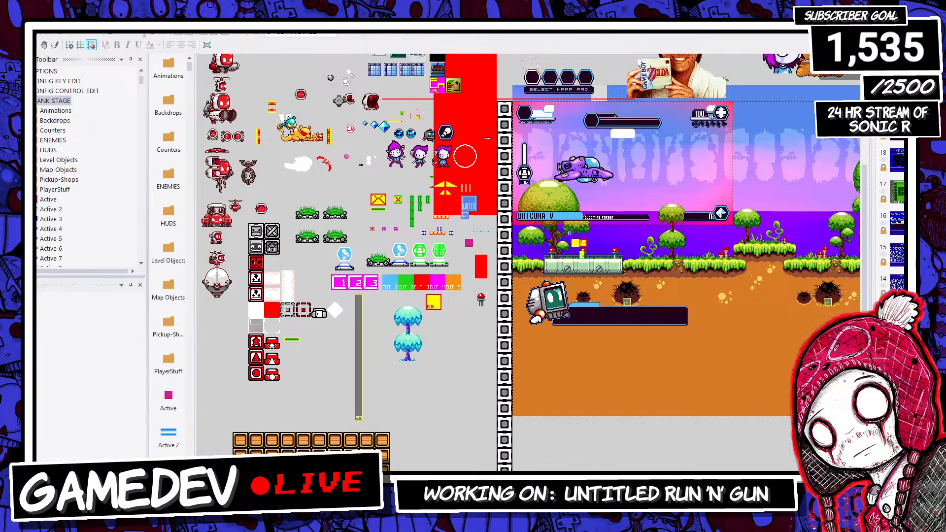
Step: Delete four robot enemies from the early platforms, including the robot mover below the second large tree
click(732, 237)
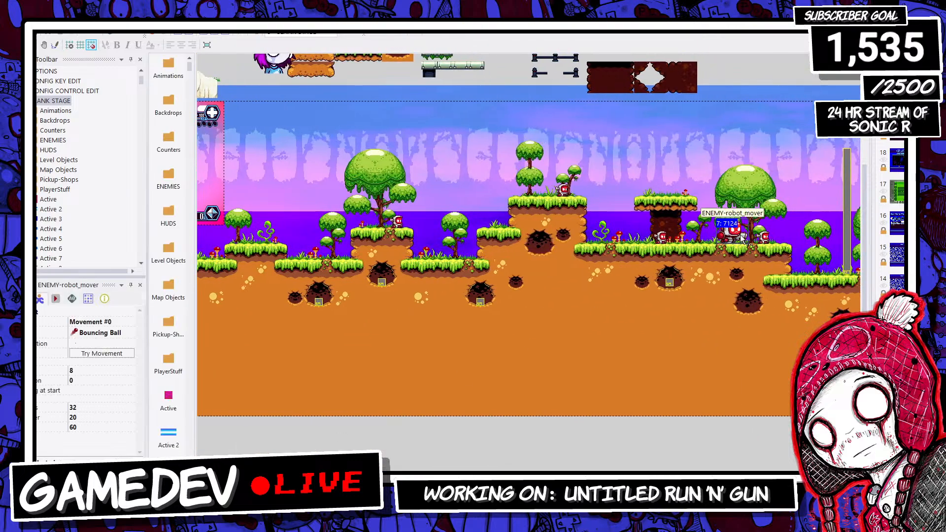
key(Delete)
click(763, 238)
key(Delete)
click(661, 238)
key(Delete)
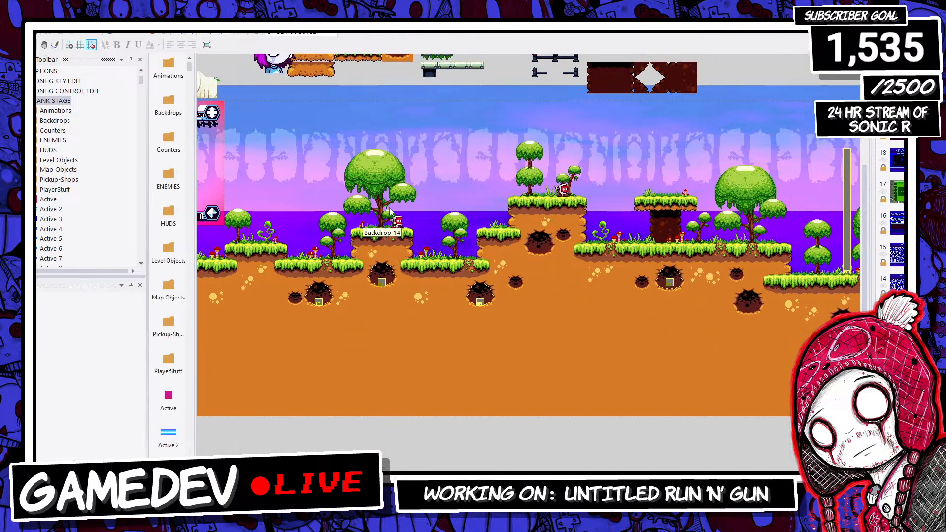
click(397, 221)
key(Delete)
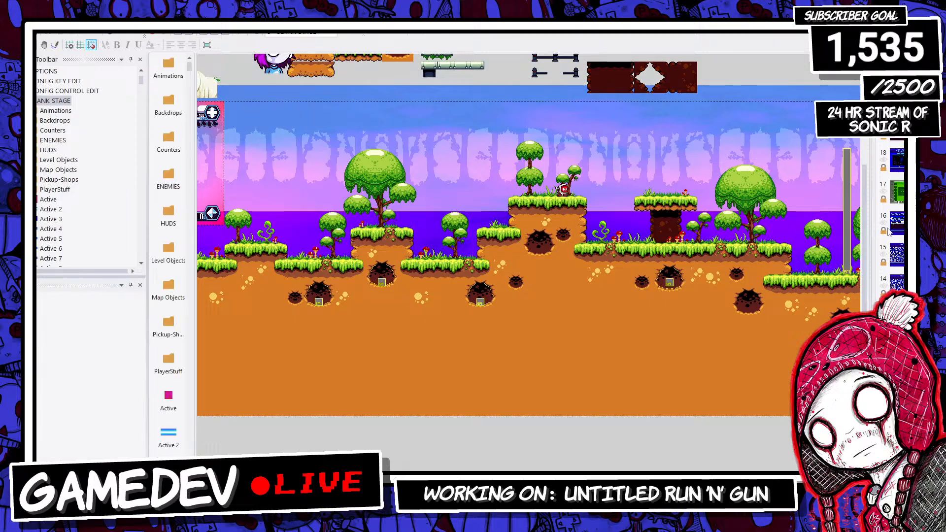
Step: Delete the next eggpod spawner in the stage and the robot enemy on the lower grass platform before the metal building
click(847, 187)
key(Delete)
drag(362, 477, 421, 477)
click(629, 272)
key(Delete)
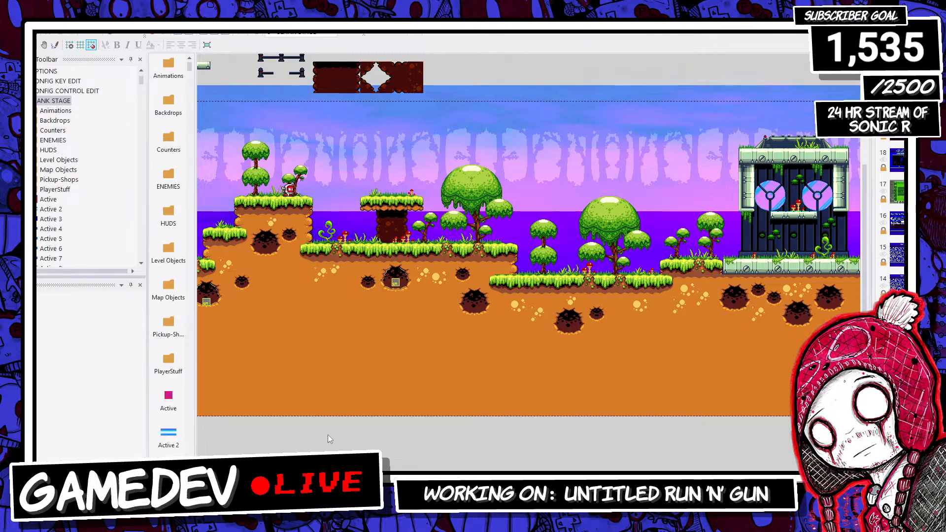
Step: Examine the off-stage objects and the stage's terrain, platforms and buildings along its length
drag(348, 477, 207, 477)
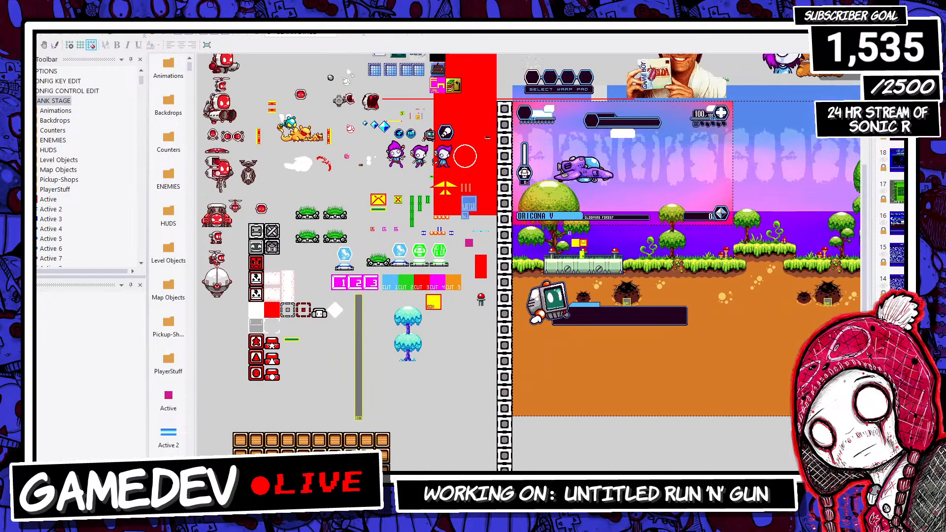
scroll(662, 167, up, 4)
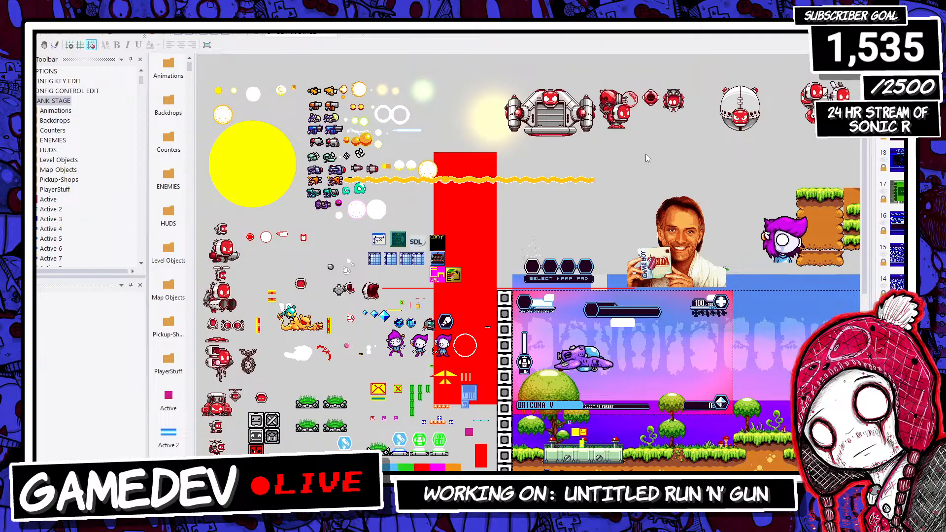
scroll(641, 207, down, 5)
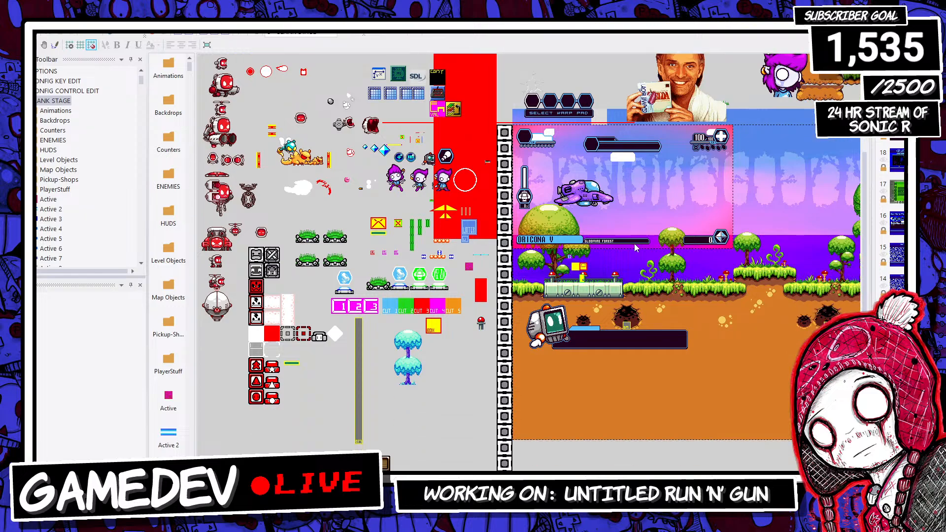
scroll(572, 325, up, 1)
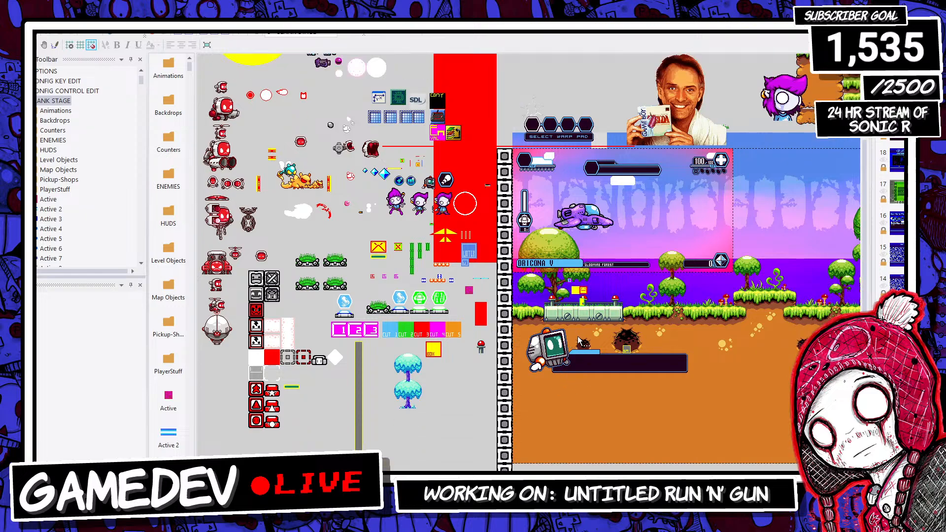
click(556, 353)
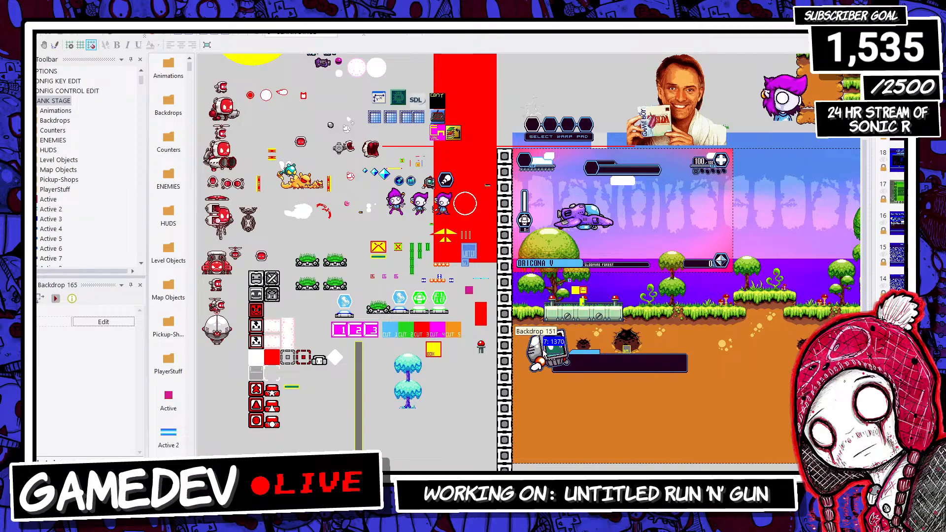
scroll(529, 263, right, 20)
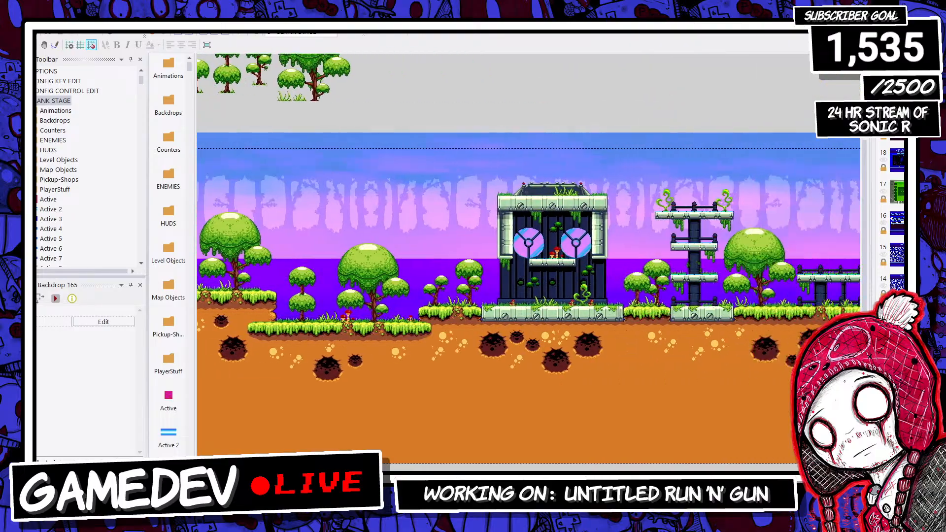
scroll(529, 300, right, 20)
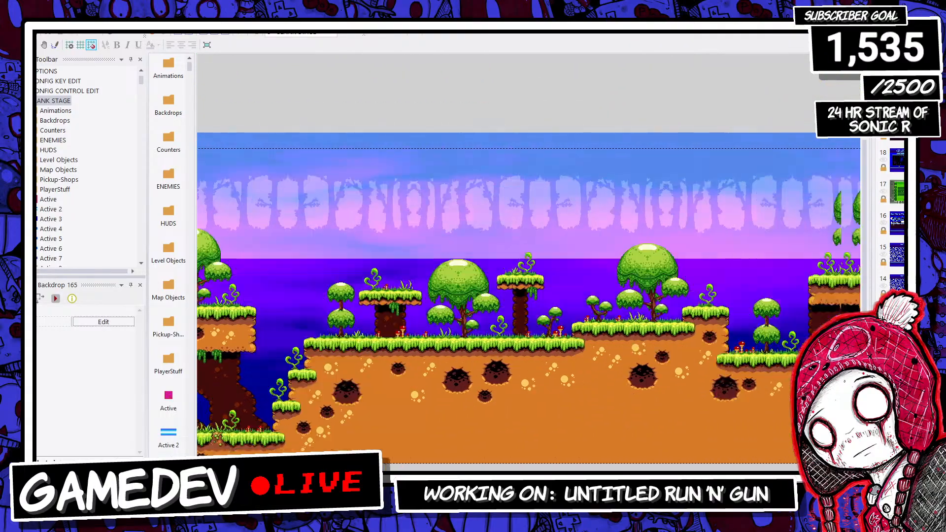
scroll(528, 301, right, 20)
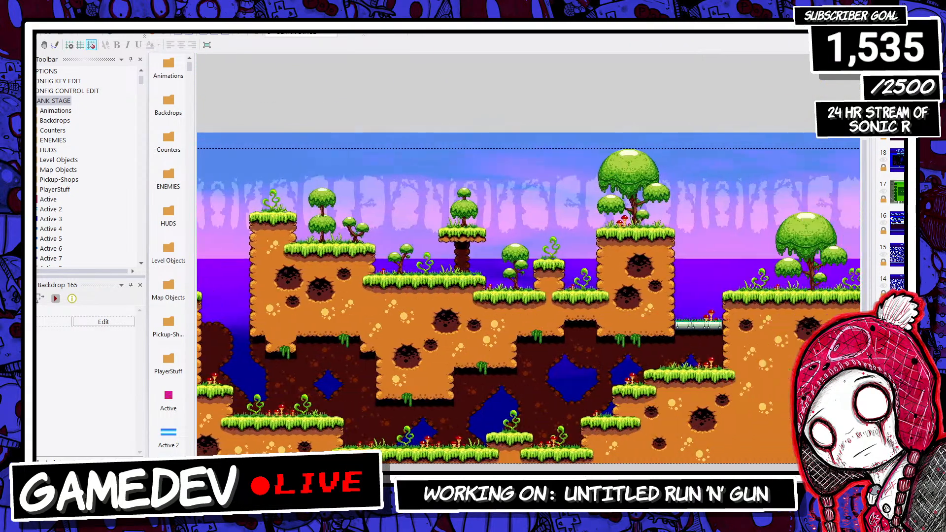
scroll(528, 300, right, 20)
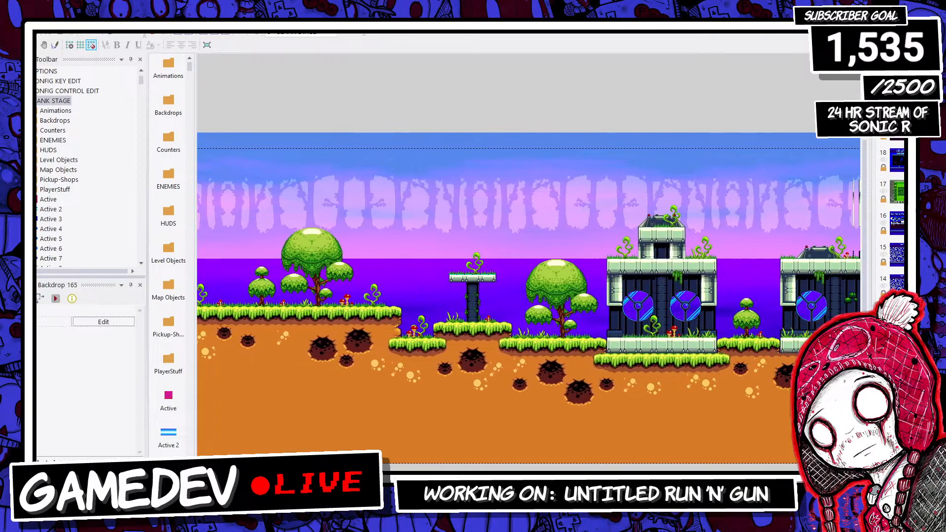
scroll(529, 301, right, 20)
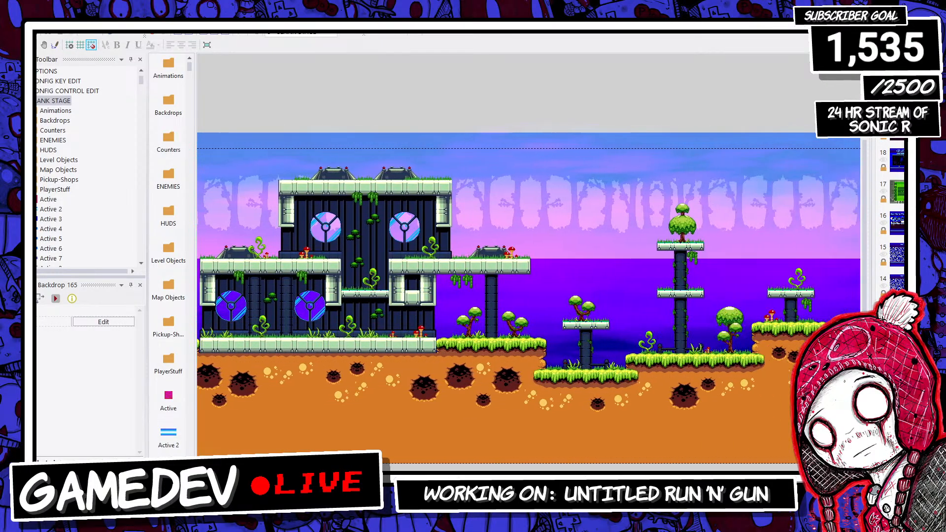
scroll(529, 301, right, 15)
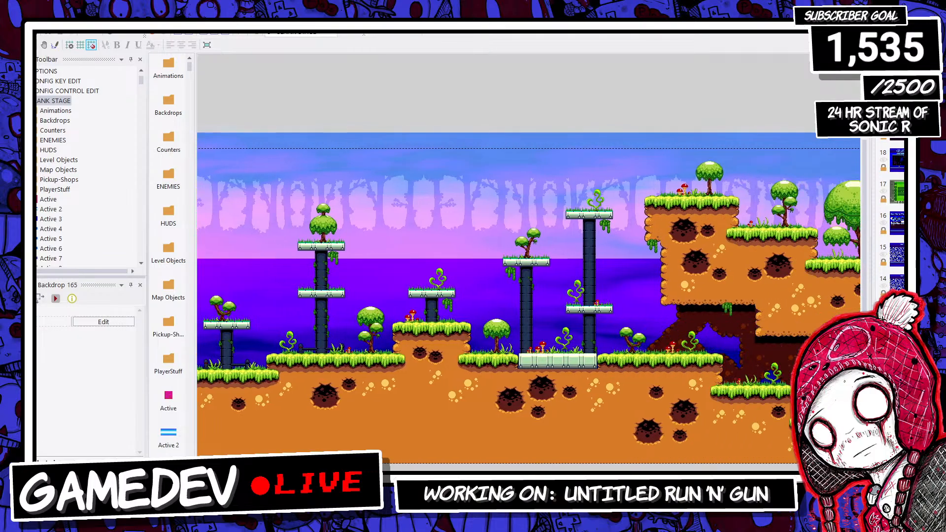
Step: Examine the pillar platforms, metal buildings and surrounding terrain in the middle and far parts of the stage, checking individual backdrop pieces
scroll(586, 402, left, 10)
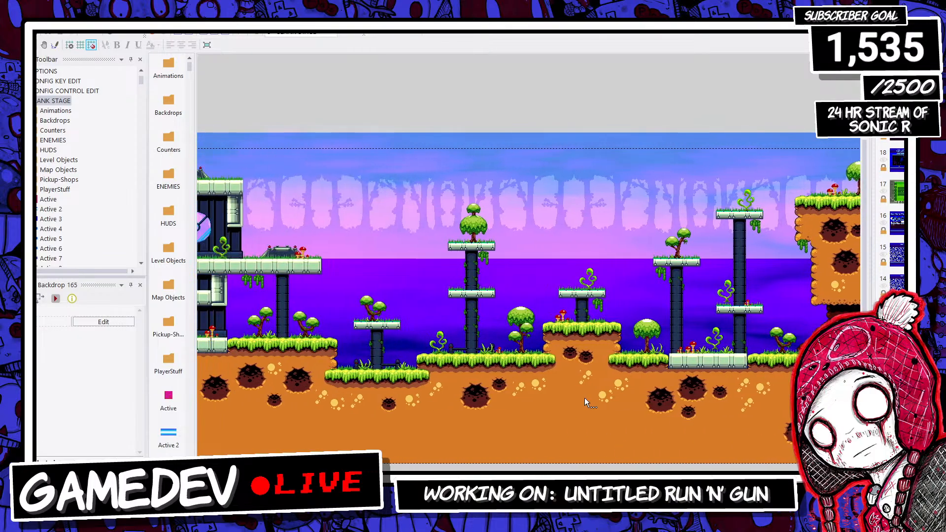
click(565, 316)
click(522, 340)
click(500, 349)
click(564, 318)
scroll(599, 338, left, 4)
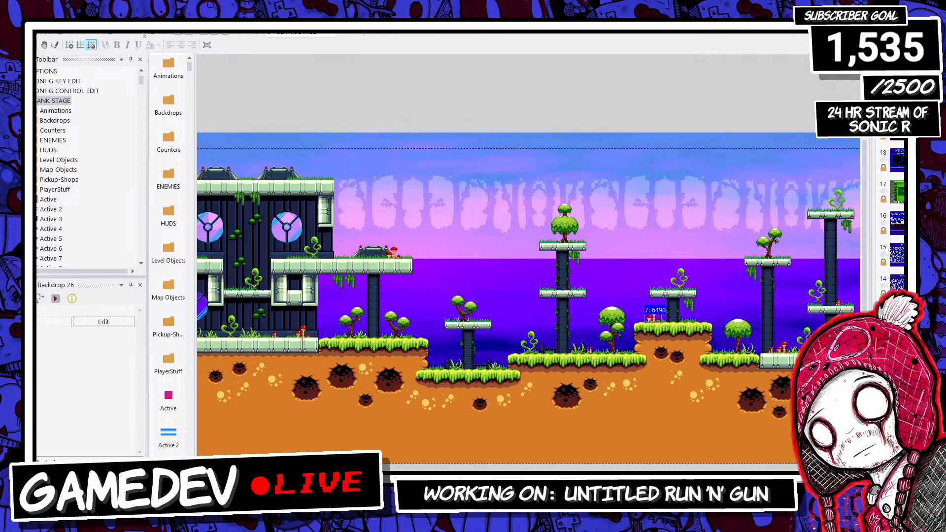
scroll(636, 339, left, 5)
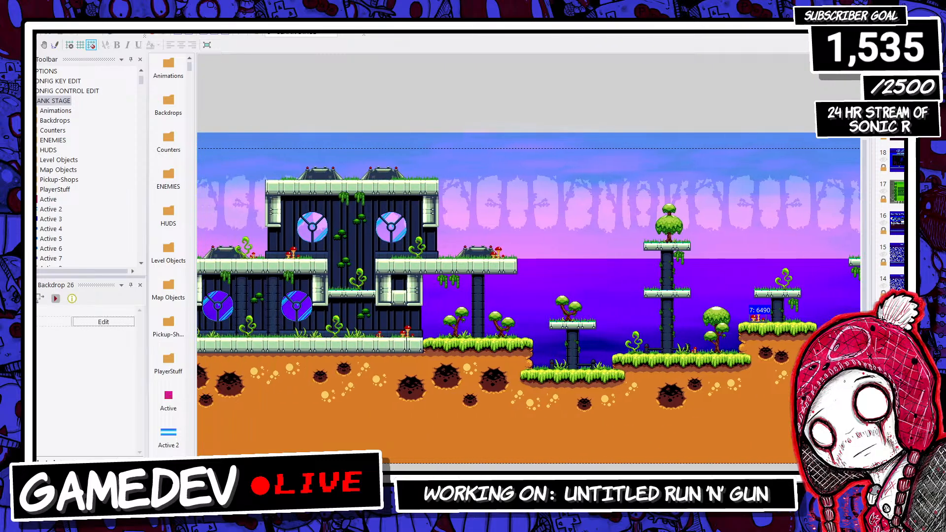
click(638, 340)
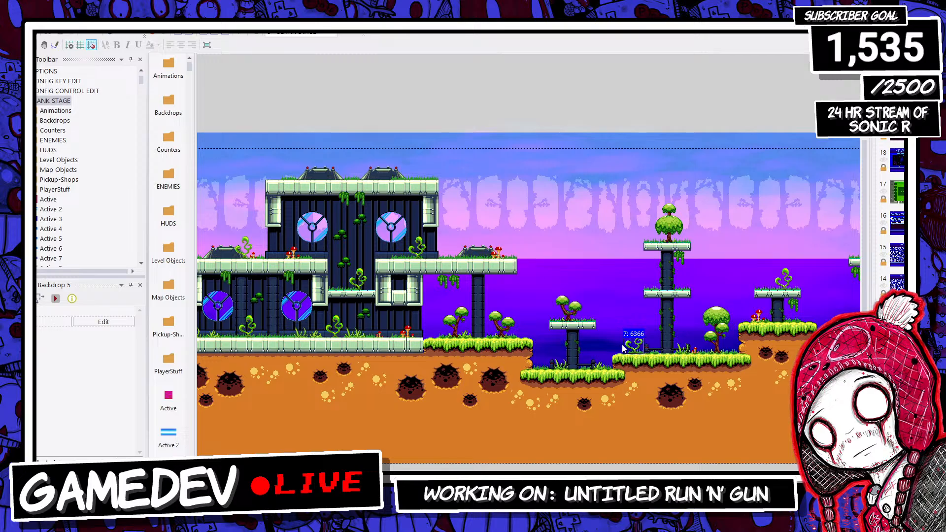
scroll(529, 295, left, 20)
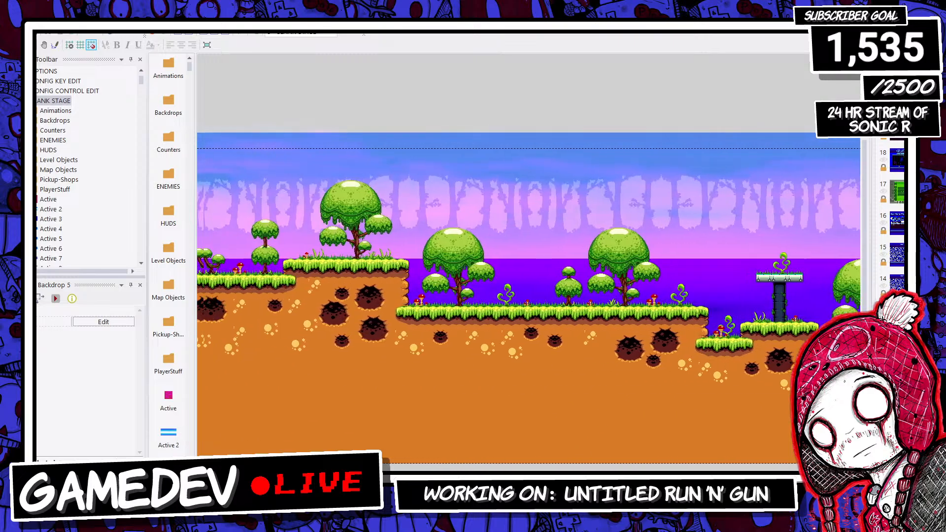
scroll(529, 296, left, 20)
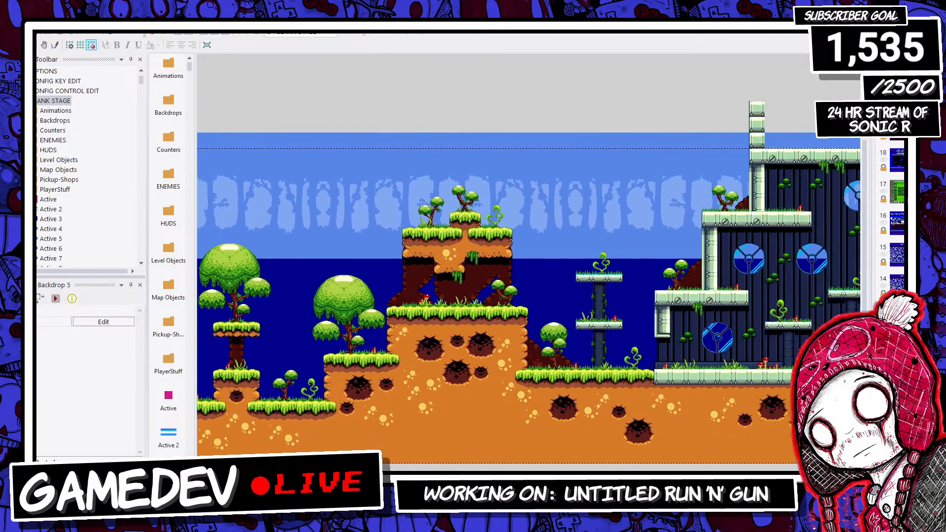
scroll(528, 296, right, 1)
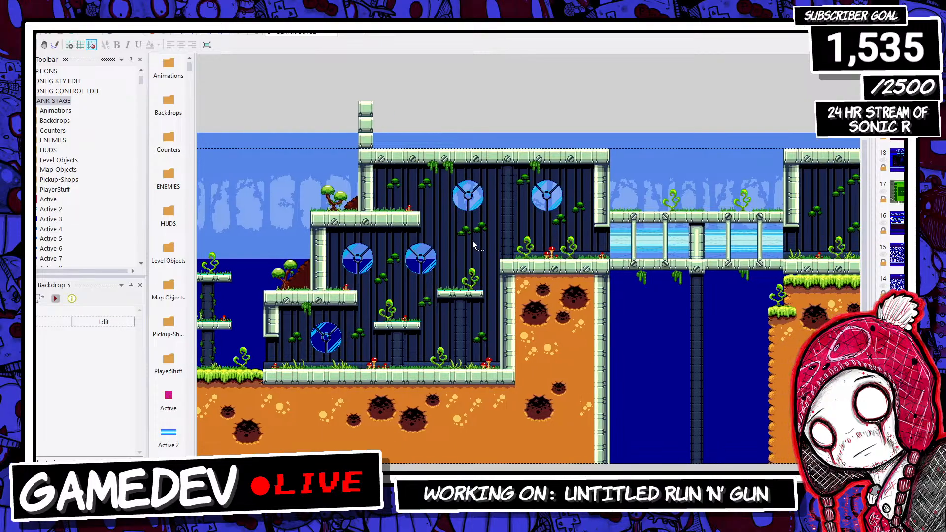
click(455, 259)
scroll(529, 295, right, 3)
scroll(529, 296, left, 4)
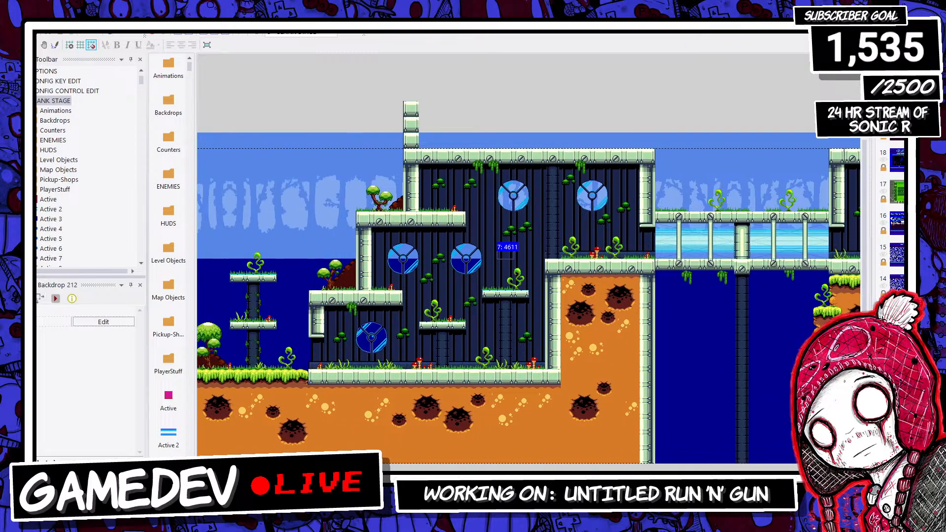
Step: Review the layout from the bridged metal buildings through the cave section and tree platforms back to the stage's start
scroll(529, 295, left, 10)
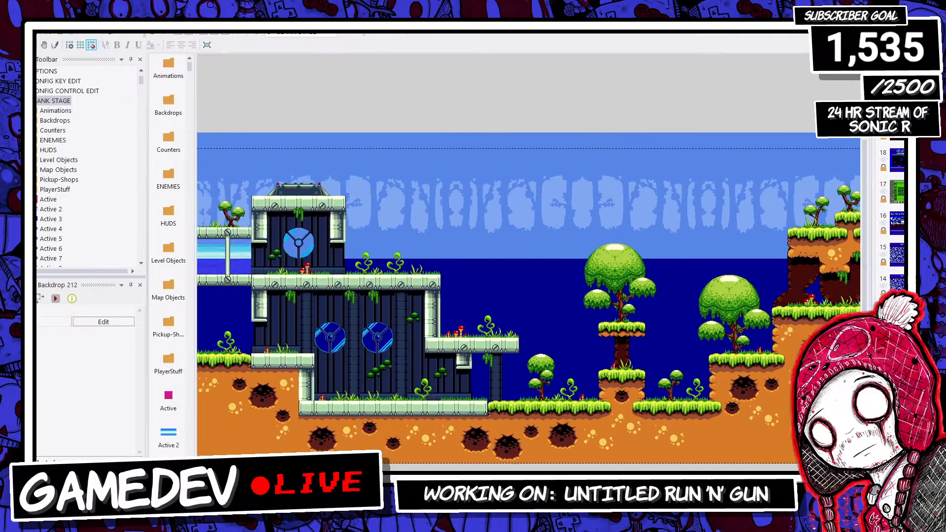
scroll(529, 296, left, 10)
scroll(529, 296, right, 1)
scroll(529, 296, left, 5)
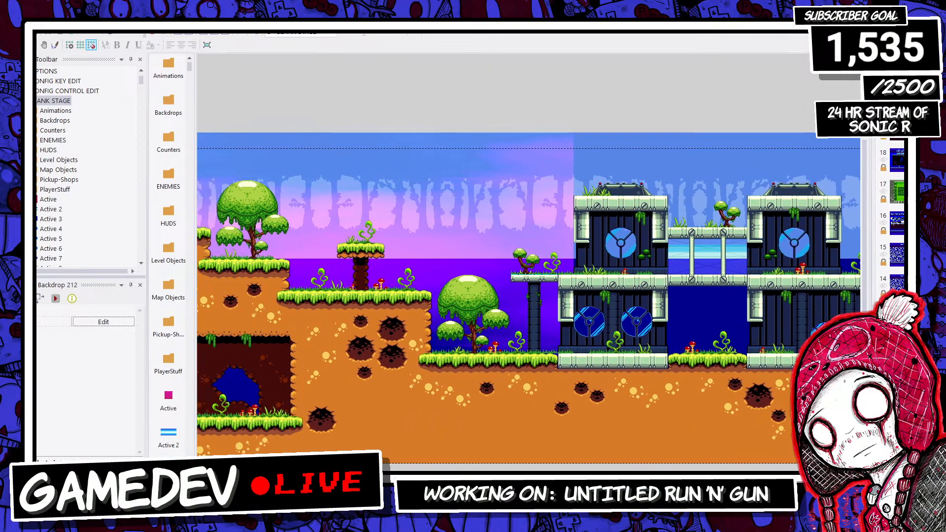
scroll(529, 296, left, 4)
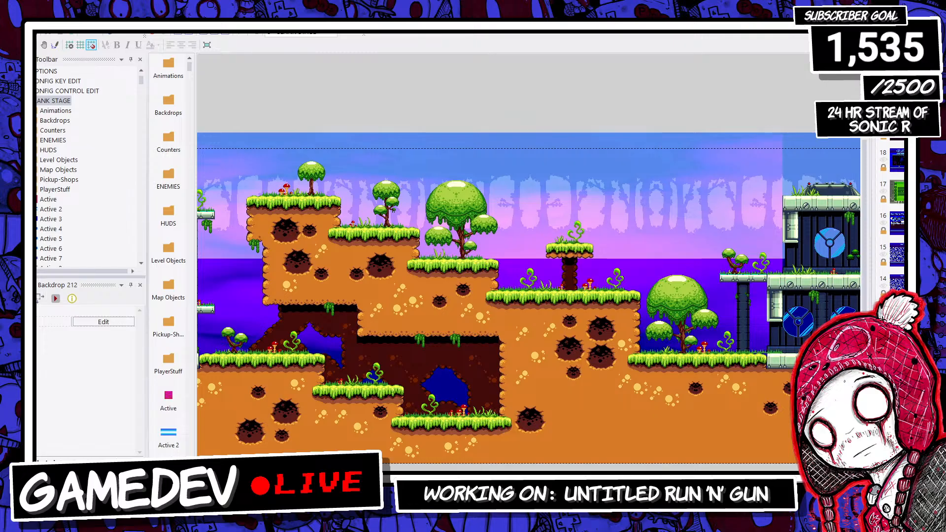
scroll(528, 296, left, 10)
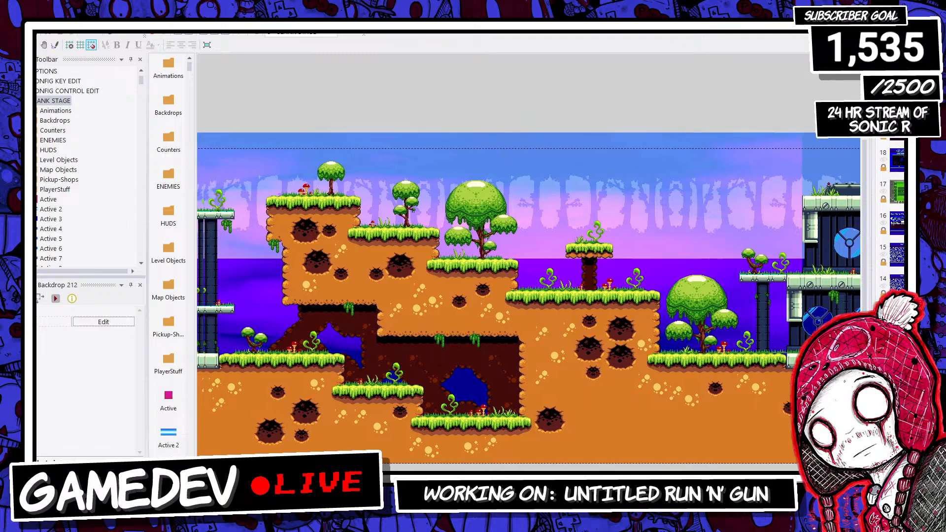
scroll(529, 296, left, 10)
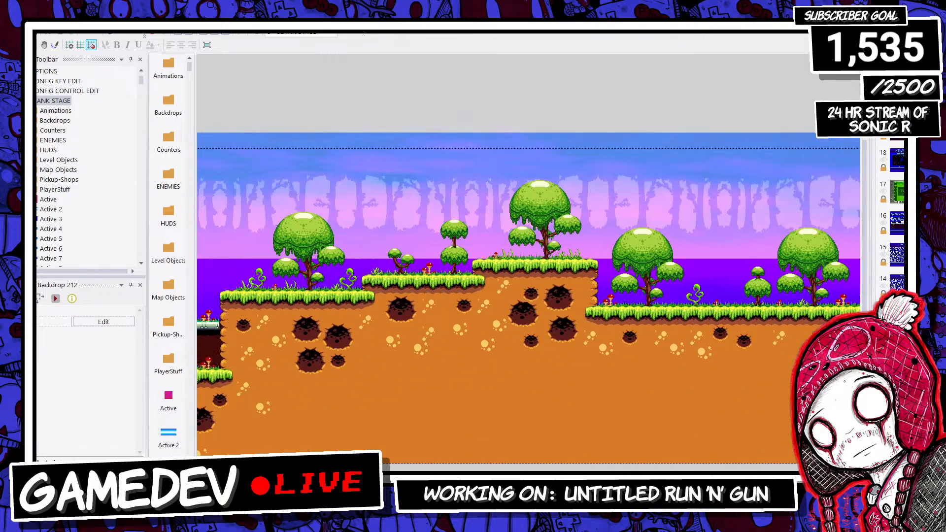
scroll(257, 451, left, 10)
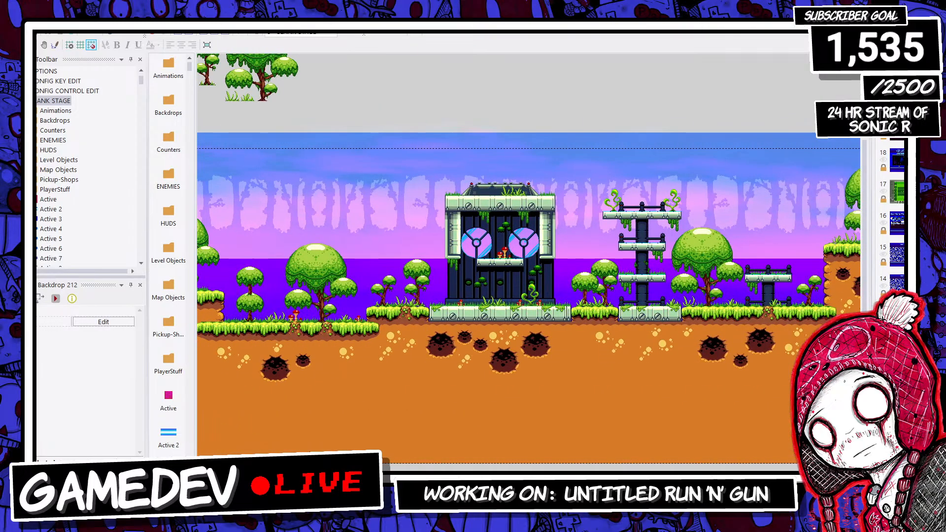
scroll(257, 451, left, 3)
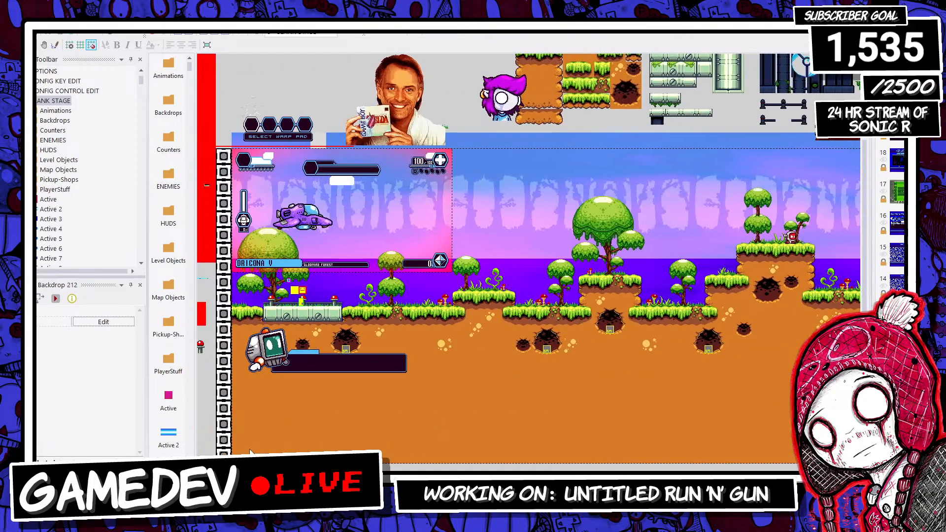
scroll(250, 451, right, 8)
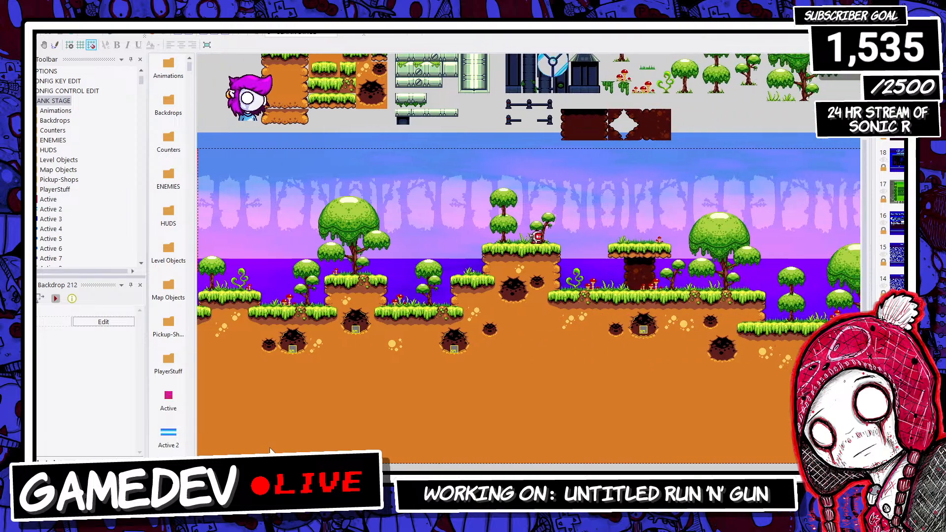
scroll(252, 452, left, 7)
scroll(252, 453, left, 4)
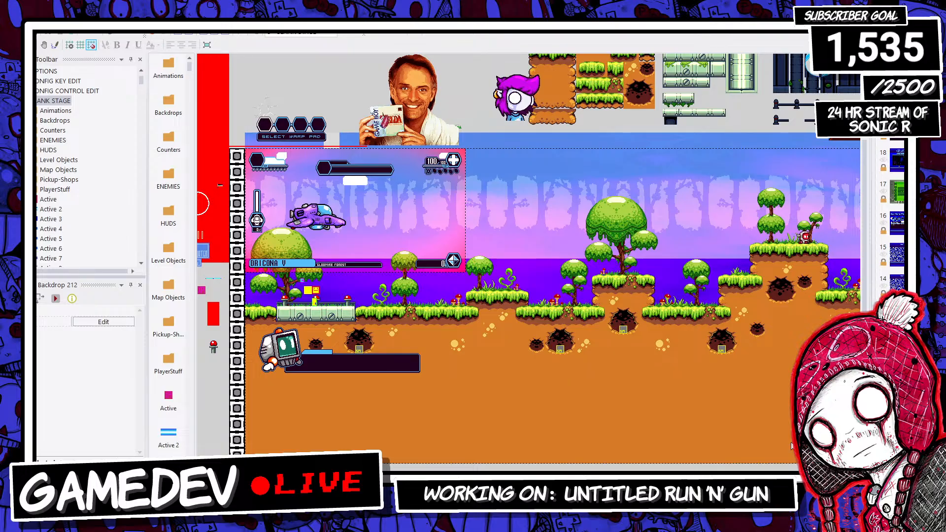
drag(463, 475, 452, 475)
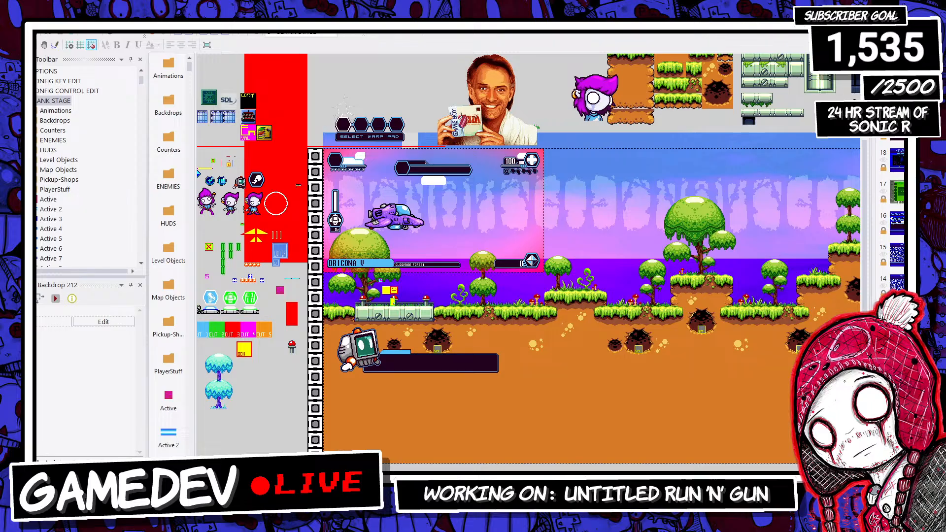
Step: Copy the off-stage small robot mover and place it on the raised grass platform under the stage's second large tree
scroll(529, 261, left, 4)
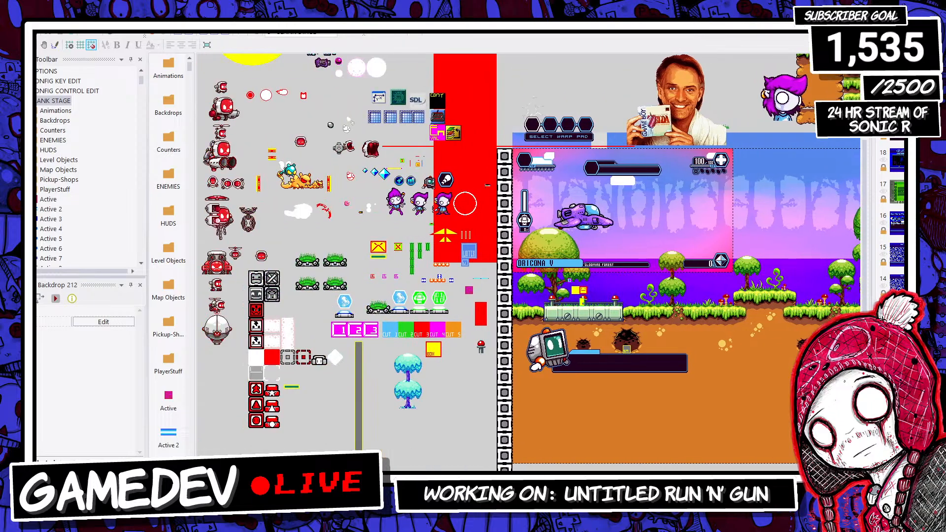
click(224, 113)
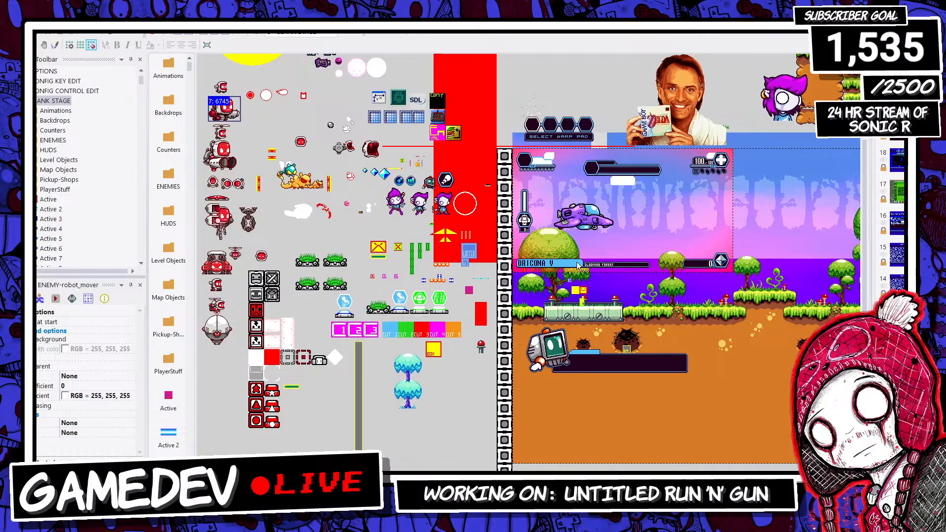
click(218, 288)
scroll(249, 392, right, 5)
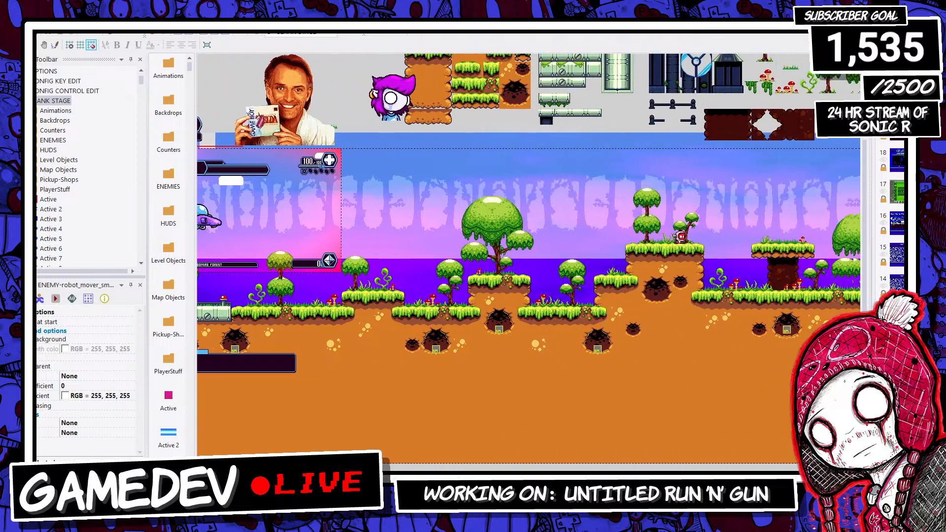
scroll(529, 259, right, 1)
scroll(417, 209, right, 3)
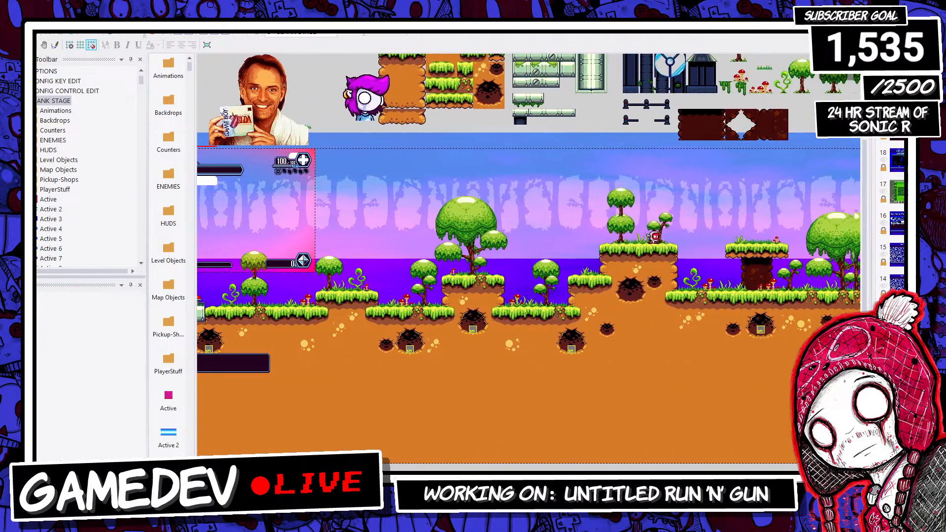
right_click(417, 209)
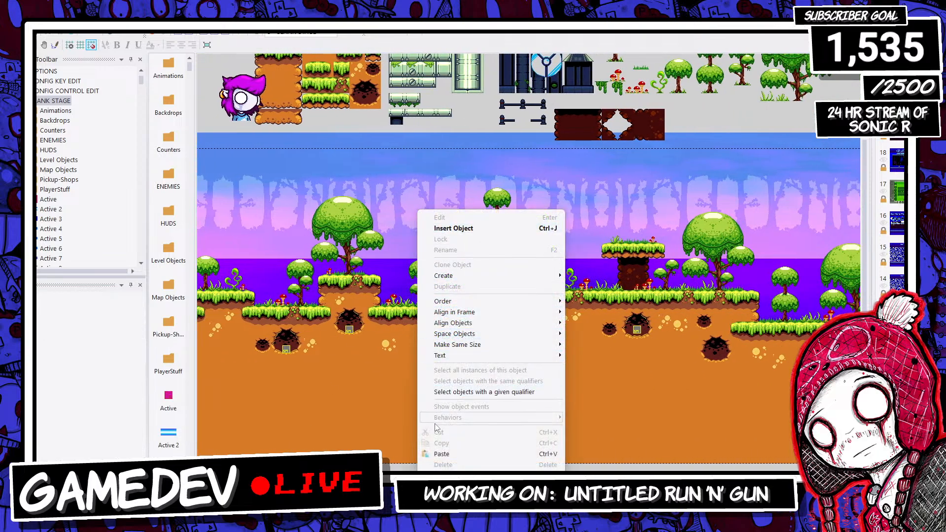
click(442, 454)
click(403, 221)
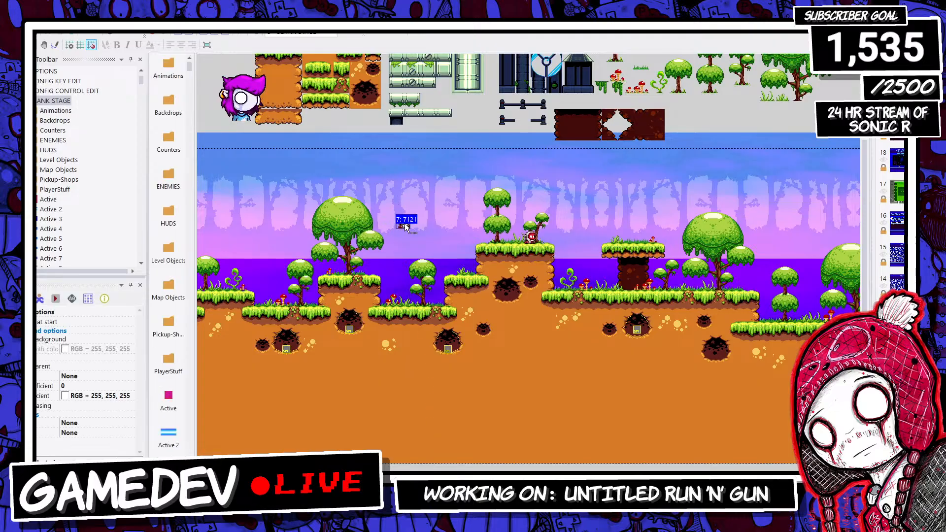
drag(374, 275, 374, 274)
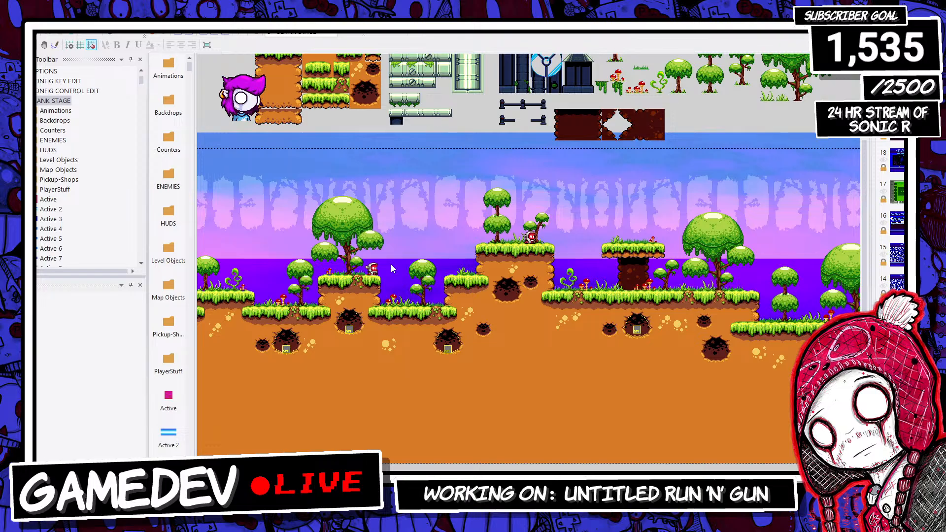
click(374, 270)
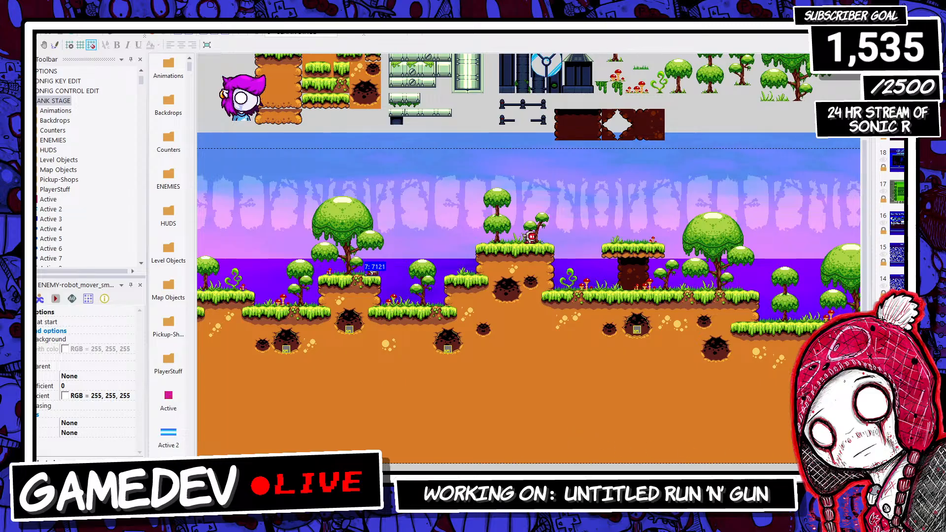
Step: Place another small robot mover near the far end of the long grass platform, beneath the next large tree
scroll(663, 176, left, 5)
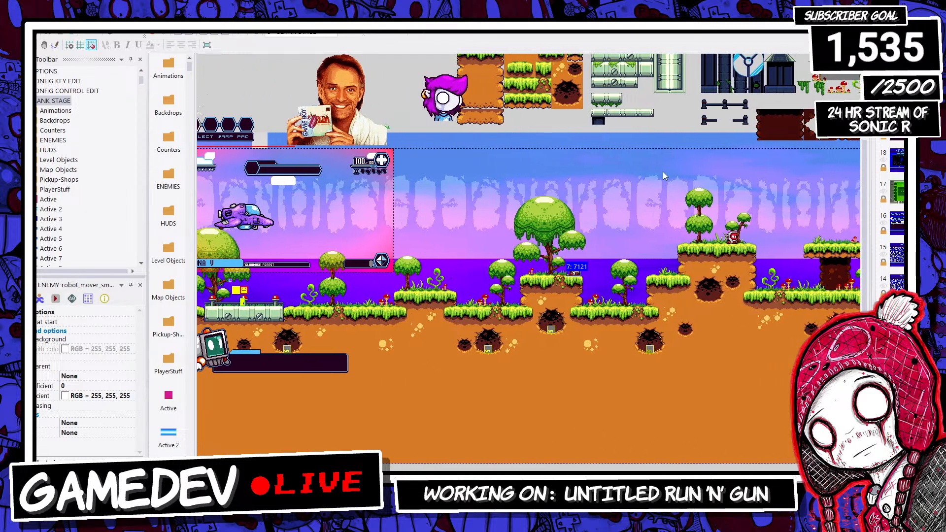
click(622, 215)
click(580, 270)
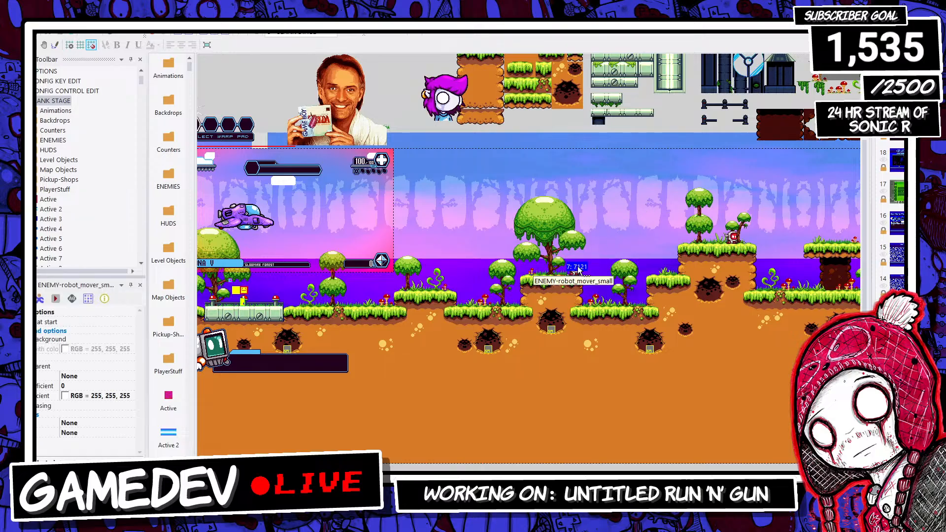
click(737, 240)
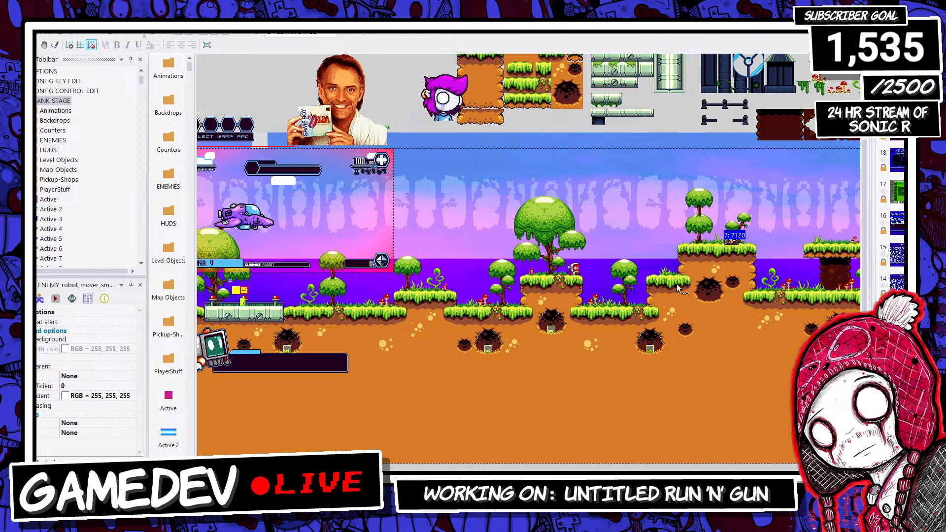
drag(251, 468, 293, 467)
key(ctrl+v)
click(588, 272)
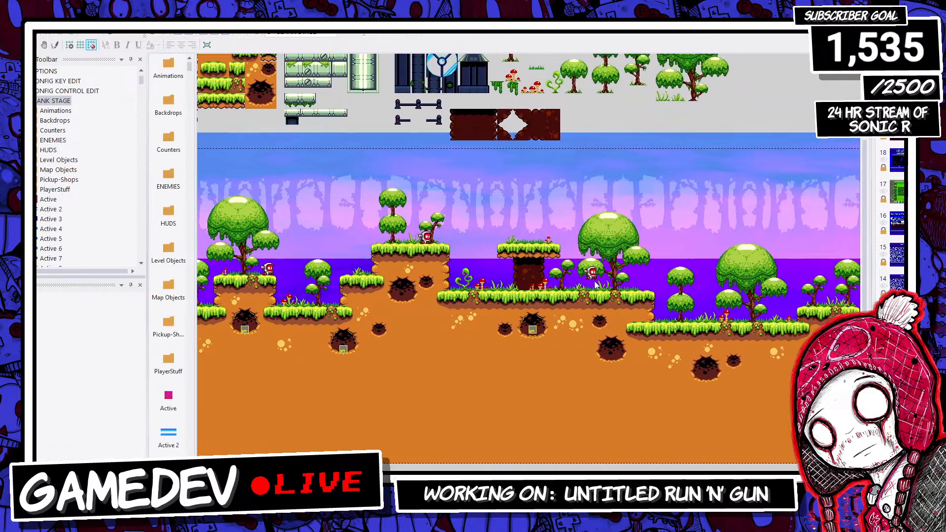
click(593, 277)
click(629, 280)
drag(593, 277, 627, 286)
click(656, 280)
click(662, 279)
click(629, 287)
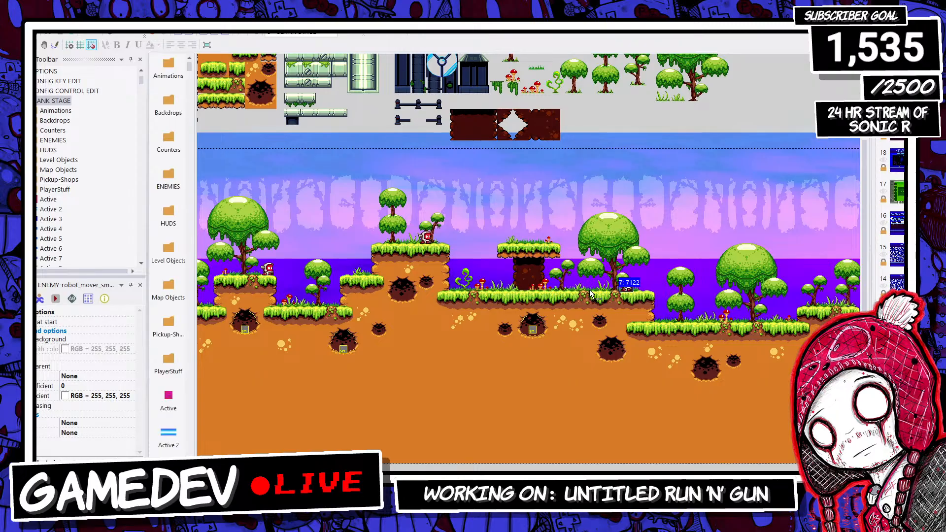
Step: Add a small robot mover on the lower grass platform, just past its large tree and before the metal building
key(ctrl+v)
click(776, 317)
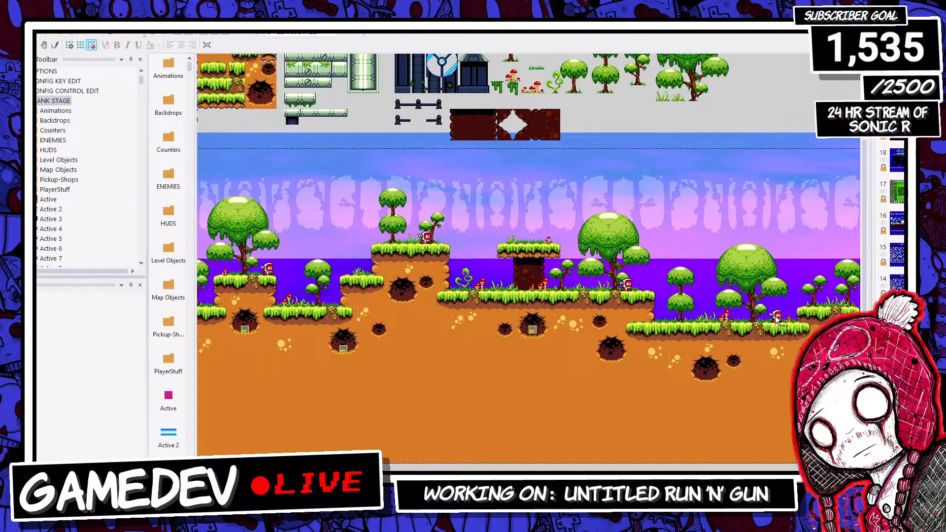
click(776, 319)
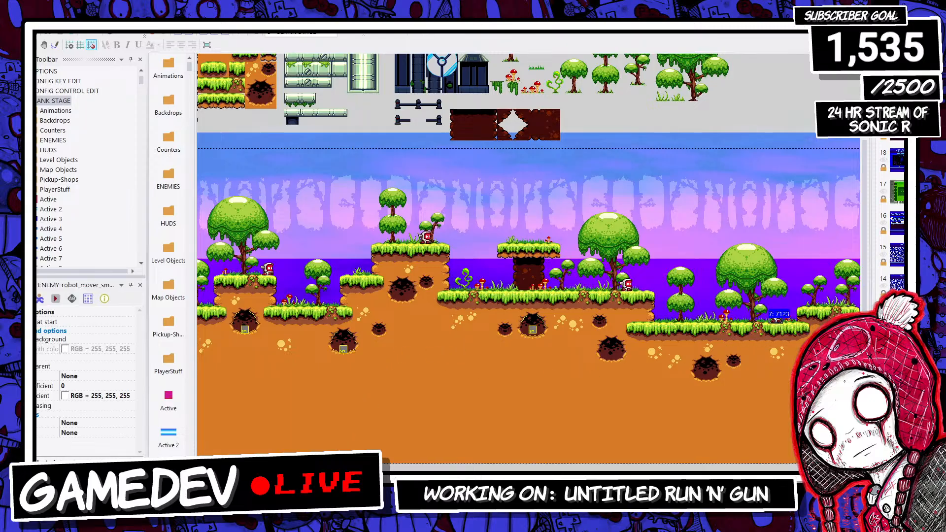
Step: Add a small robot mover on the floor of the large metal building, beside the curled plant near its far wall
drag(322, 474, 355, 474)
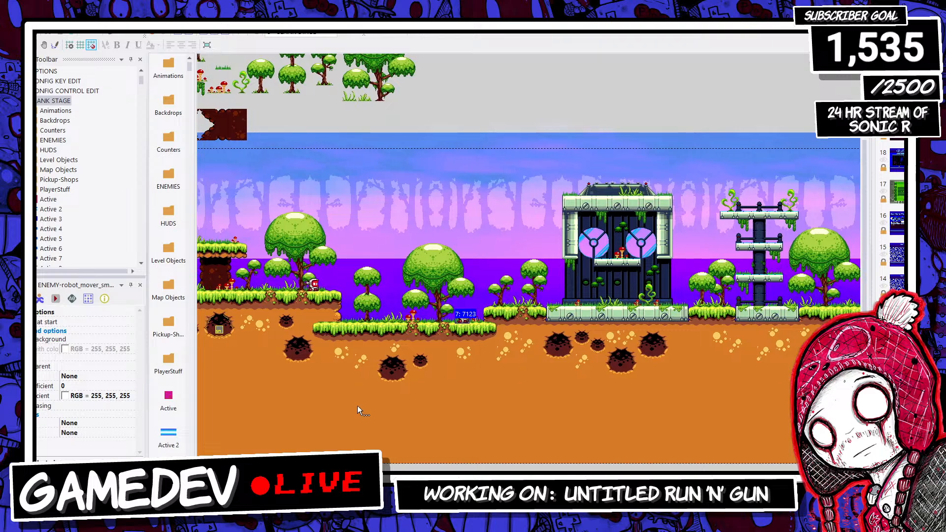
key(ctrl+v)
click(525, 230)
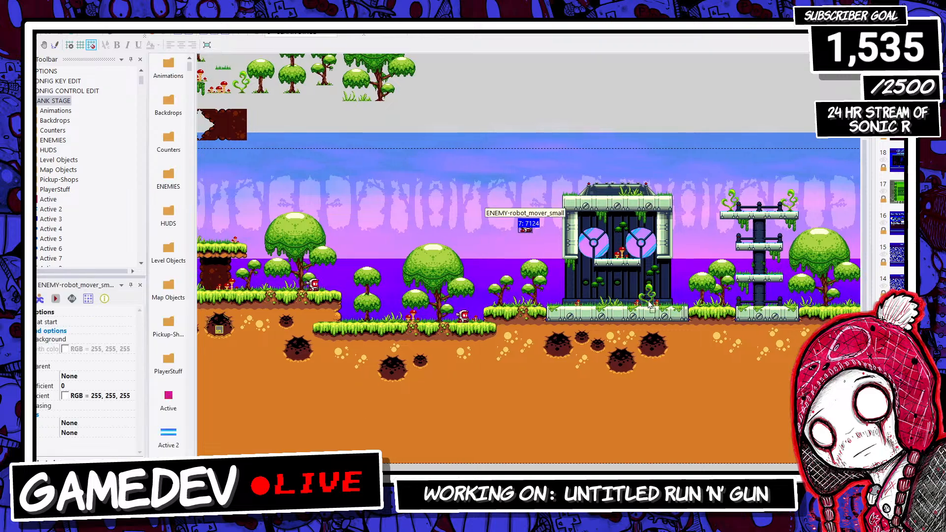
drag(648, 301, 649, 304)
click(685, 294)
click(648, 305)
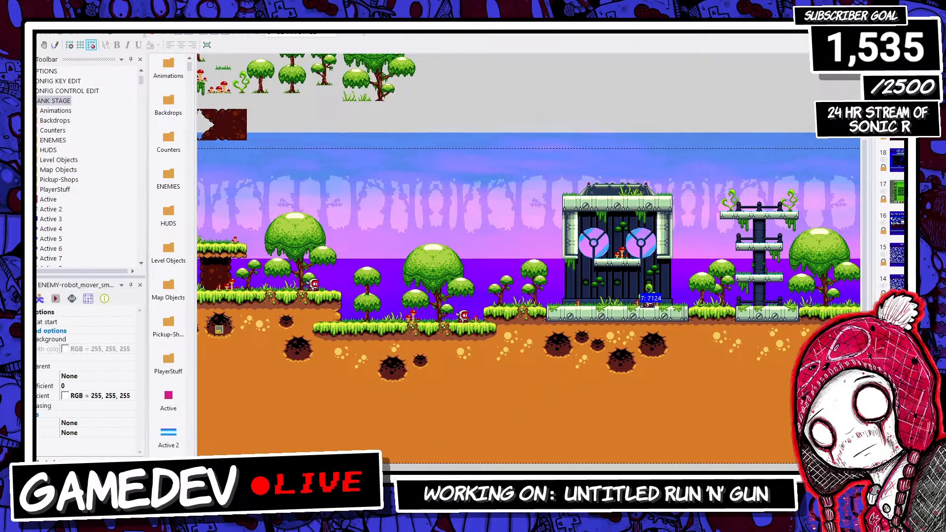
Step: Add a small robot mover on the grass between the large tree past the metal tower and the low railed platform
drag(296, 468, 320, 468)
click(642, 200)
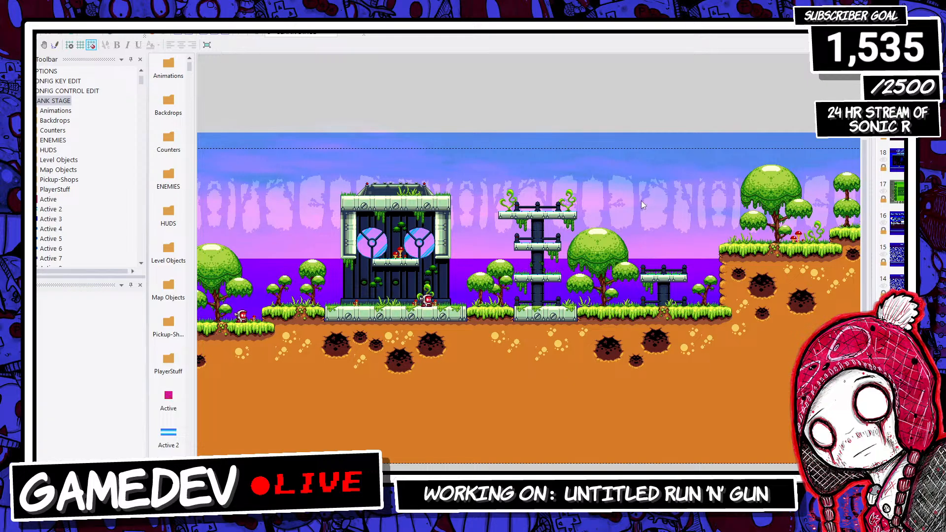
drag(661, 208, 641, 305)
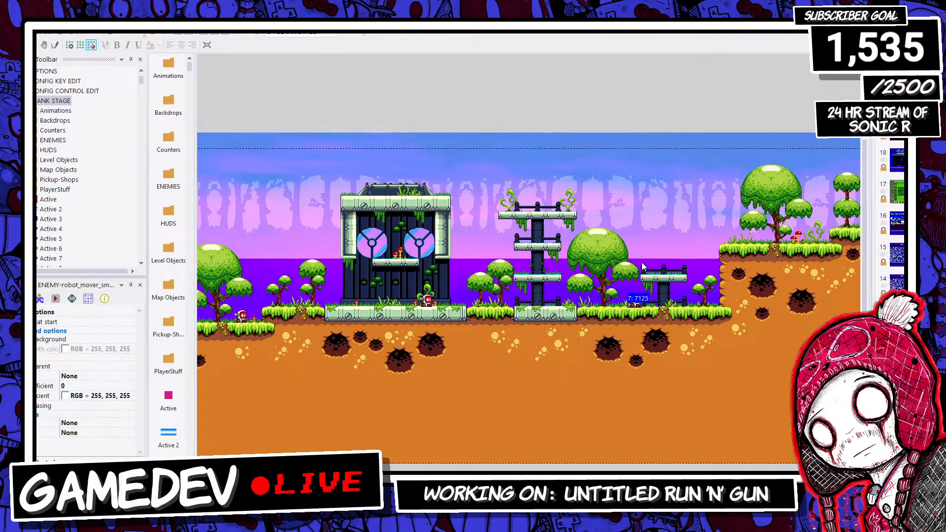
click(647, 113)
click(636, 302)
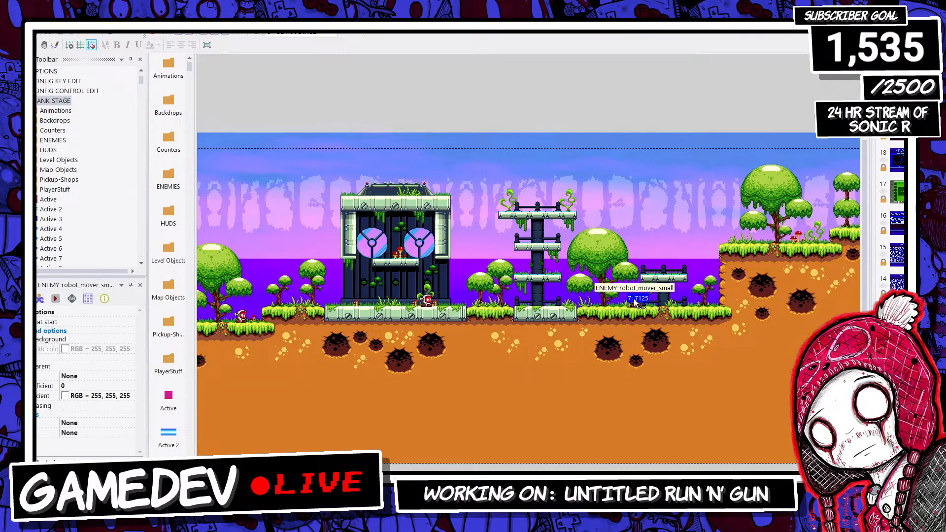
Step: Place a small robot mover on the next raised grass platform, beside the red mushrooms past its large tree
scroll(602, 266, right, 4)
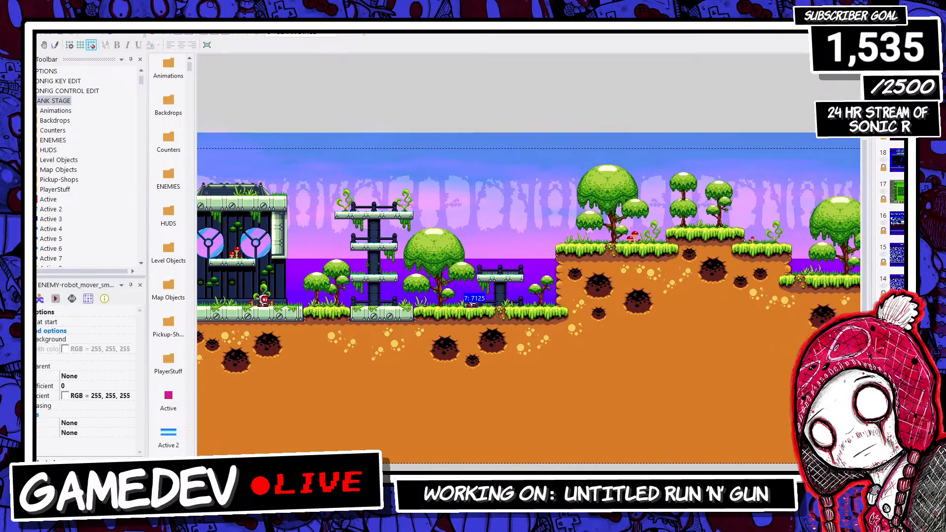
key(ctrl+v)
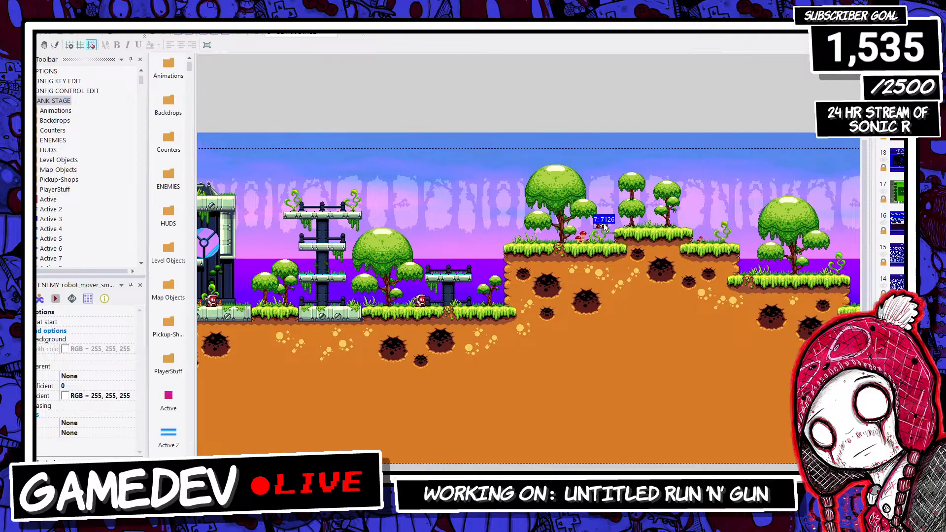
drag(601, 229, 593, 240)
click(600, 200)
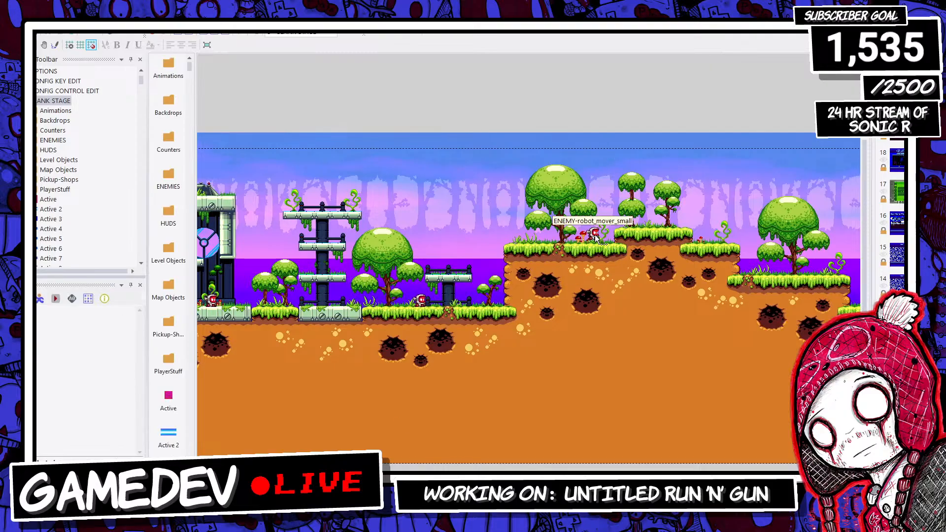
click(600, 238)
click(620, 197)
click(598, 241)
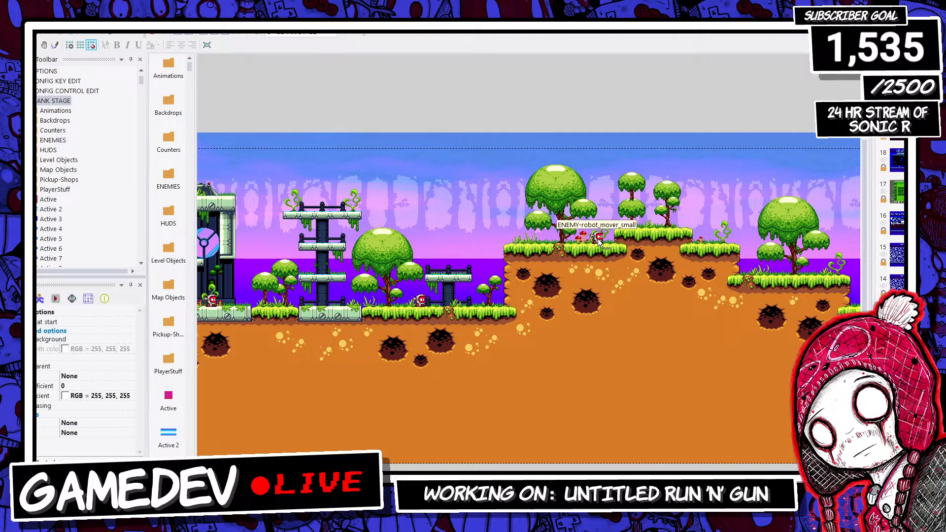
Step: Add a small robot mover at the far end of the higher grass ledge with the two small trees
key(ctrl+v)
click(723, 221)
drag(677, 215, 675, 224)
click(693, 211)
click(677, 226)
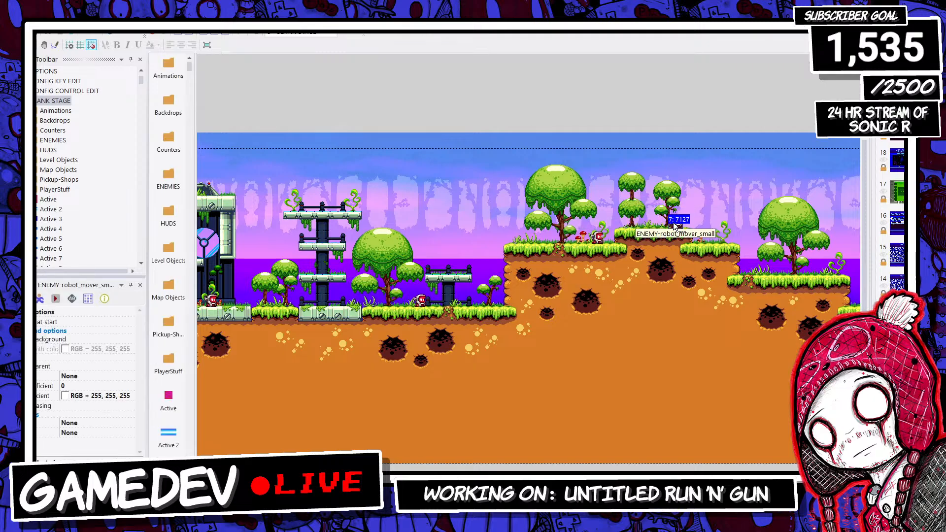
Step: Place a small robot mover on the descending grass platform, just past its large tree and before the metal pillar
drag(415, 468, 448, 469)
key(ctrl+v)
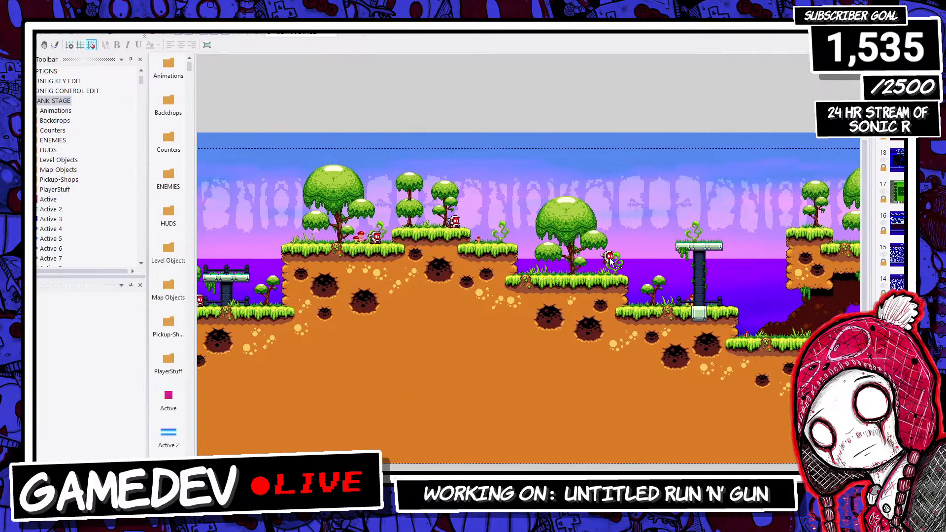
click(610, 258)
drag(611, 260, 607, 271)
click(597, 272)
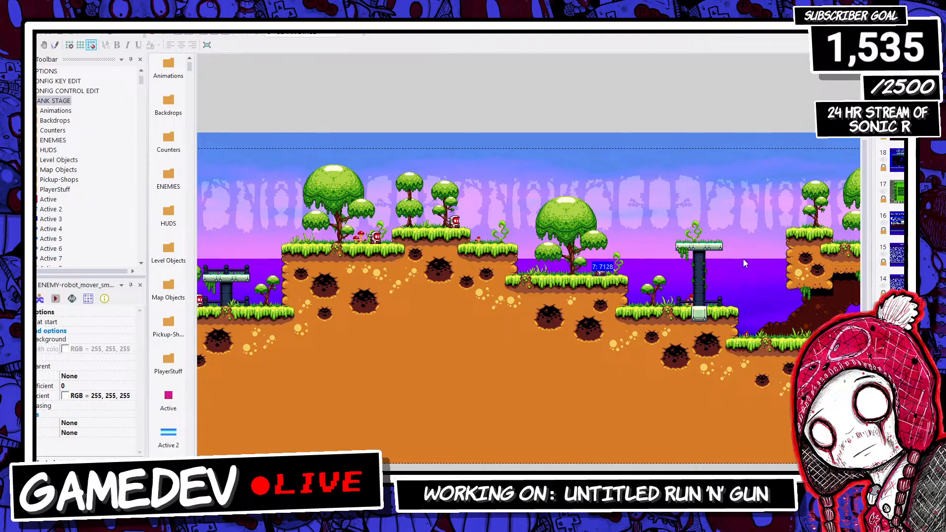
Step: Add a small robot mover at the base of the tall metal pillar before the cave section
key(ctrl+v)
click(734, 276)
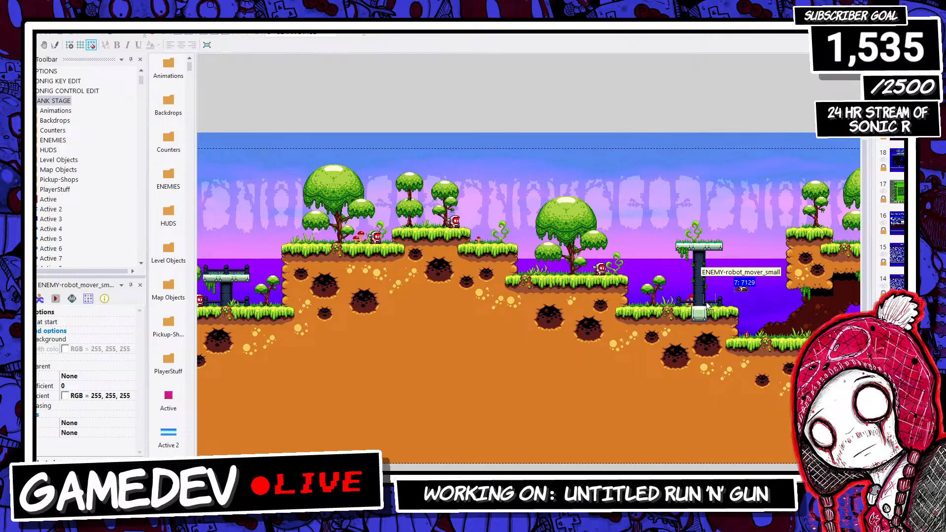
drag(707, 303, 705, 303)
click(722, 289)
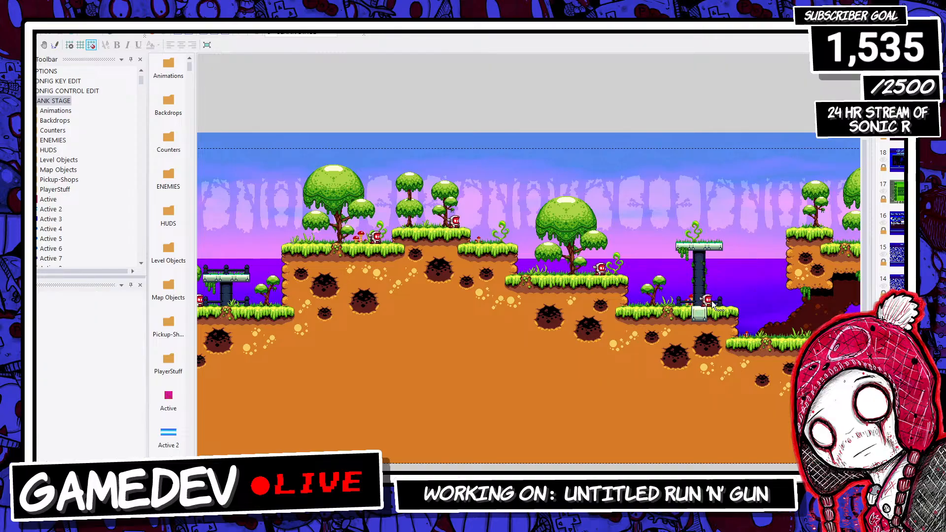
click(710, 302)
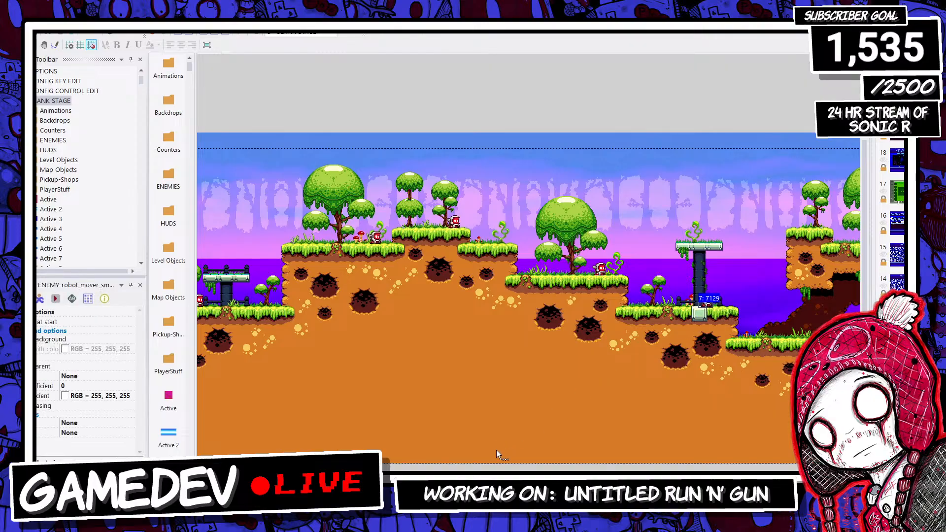
Step: Place a small robot mover near the far end of the long raised grass ledge on the cave floor
drag(498, 474, 552, 475)
click(589, 349)
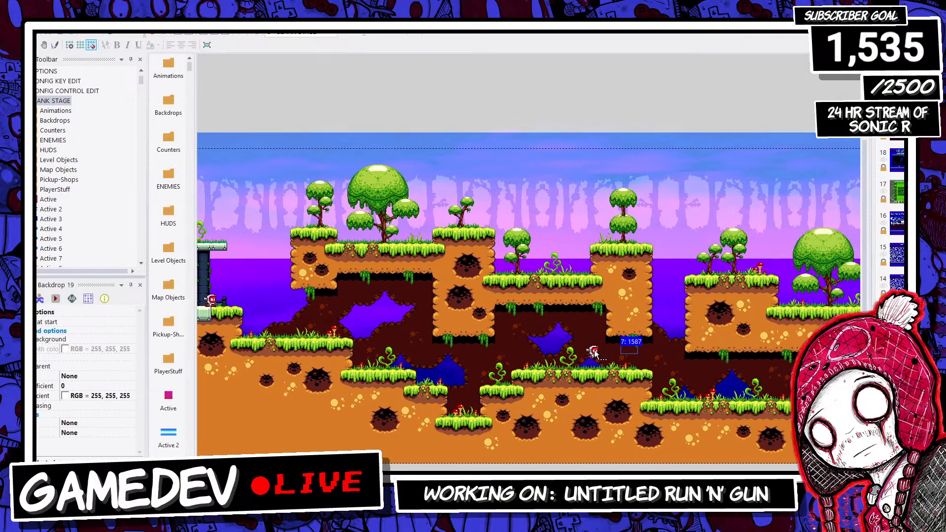
drag(594, 351, 617, 368)
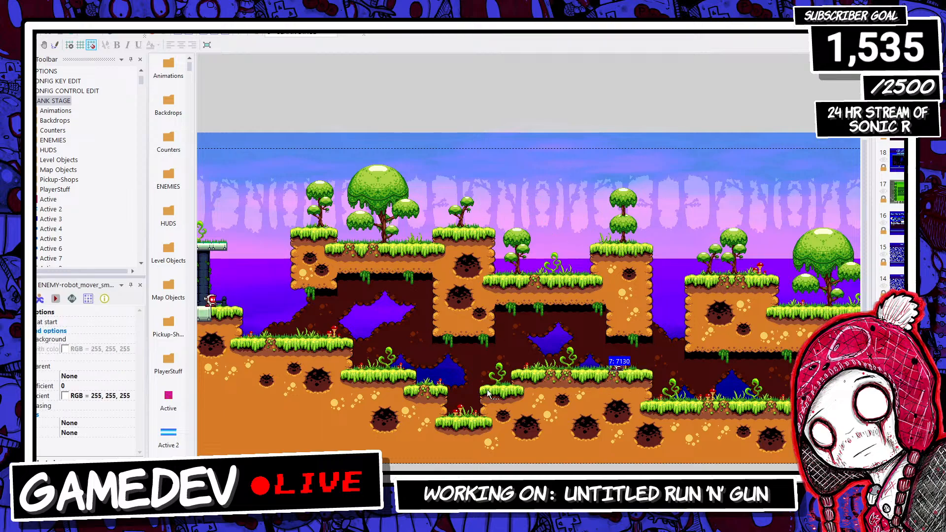
Step: Copy the off-stage regular robot mover and place it beneath the large tree on the long grass platform with the dirt block
drag(486, 475, 444, 475)
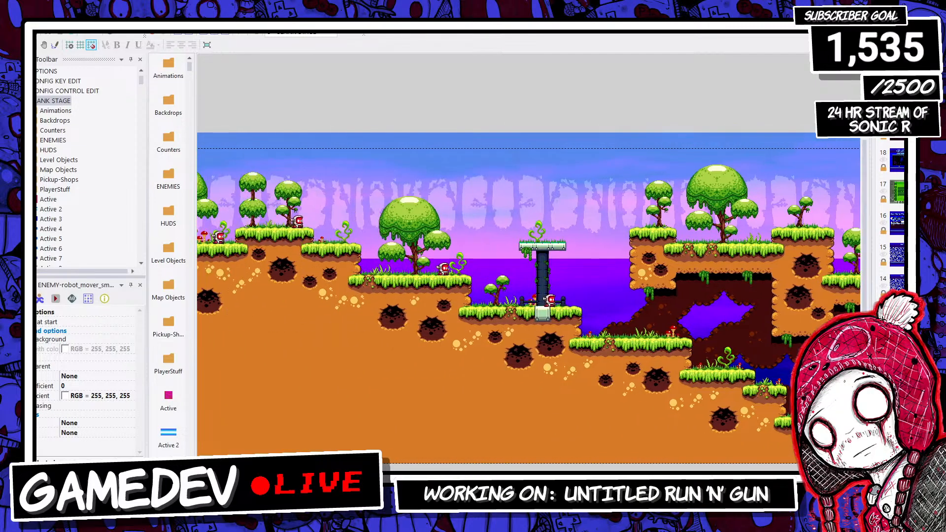
drag(444, 475, 234, 475)
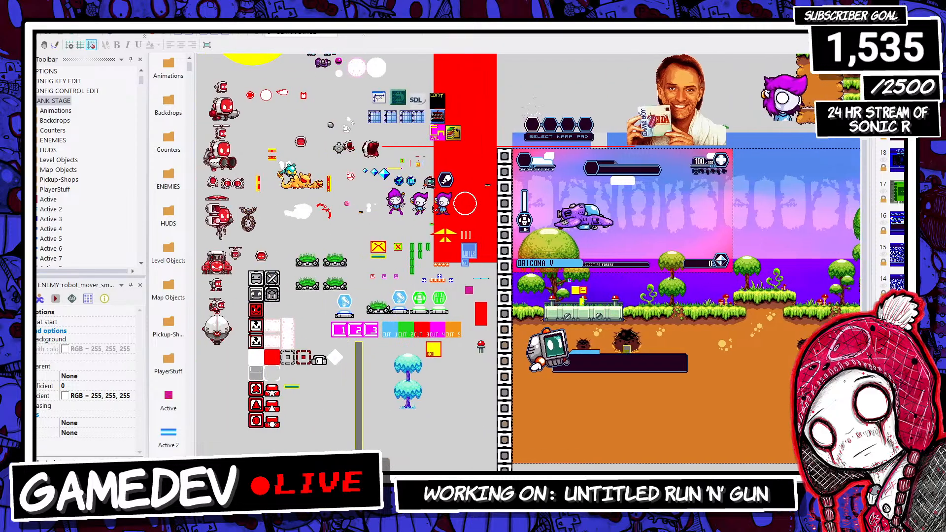
click(228, 113)
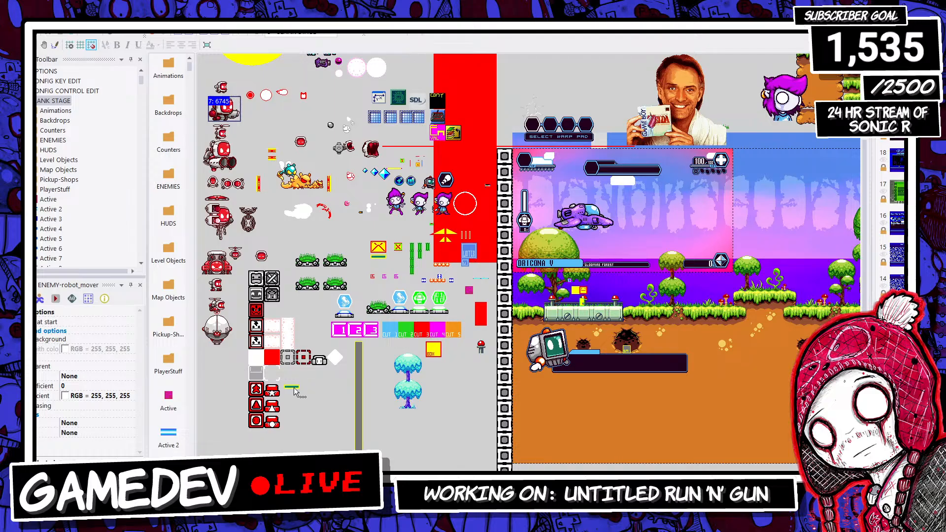
click(247, 187)
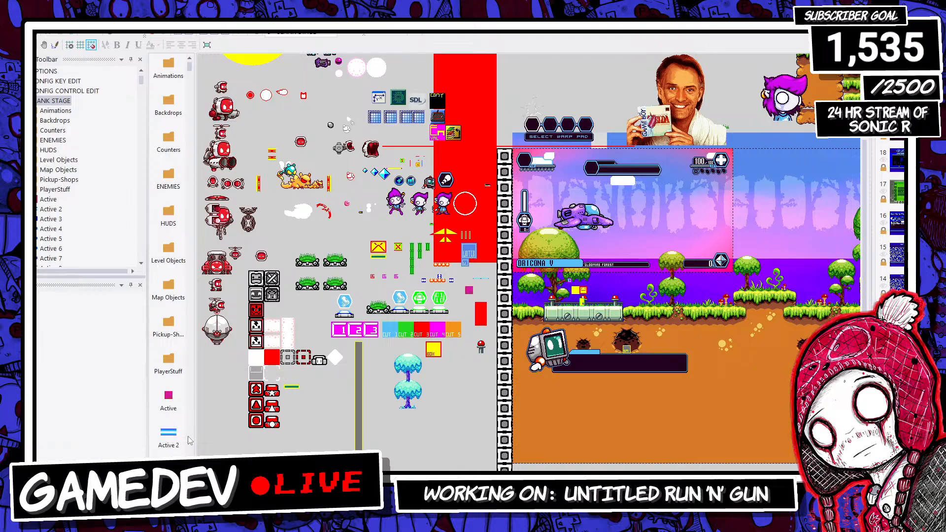
drag(221, 475, 297, 475)
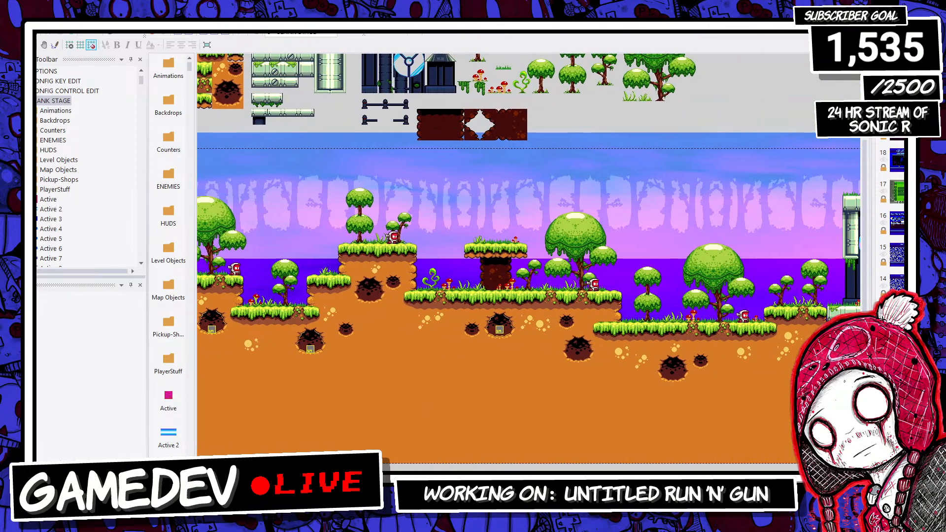
key(ctrl+v)
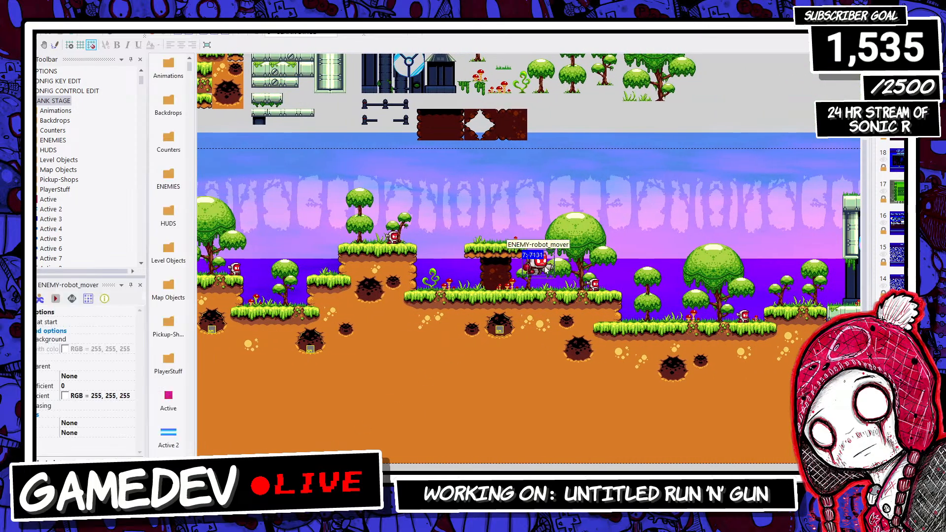
drag(540, 268, 554, 279)
click(549, 235)
click(551, 281)
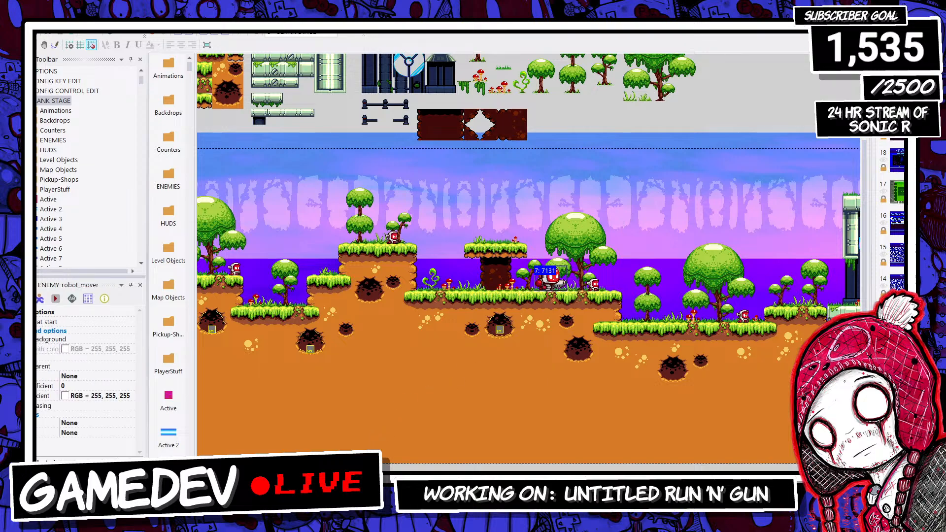
Step: Copy the off-stage left and right enemy barriers and place them at opposite ends of the robot mover's long grass platform
drag(395, 475, 246, 475)
click(259, 183)
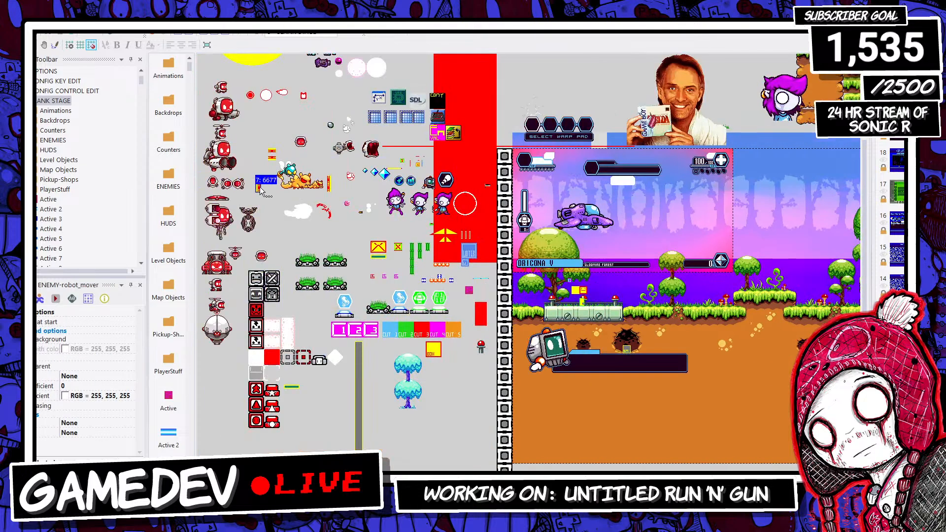
shift+click(329, 183)
drag(247, 475, 335, 475)
key(ctrl+v)
drag(457, 269, 427, 284)
click(531, 266)
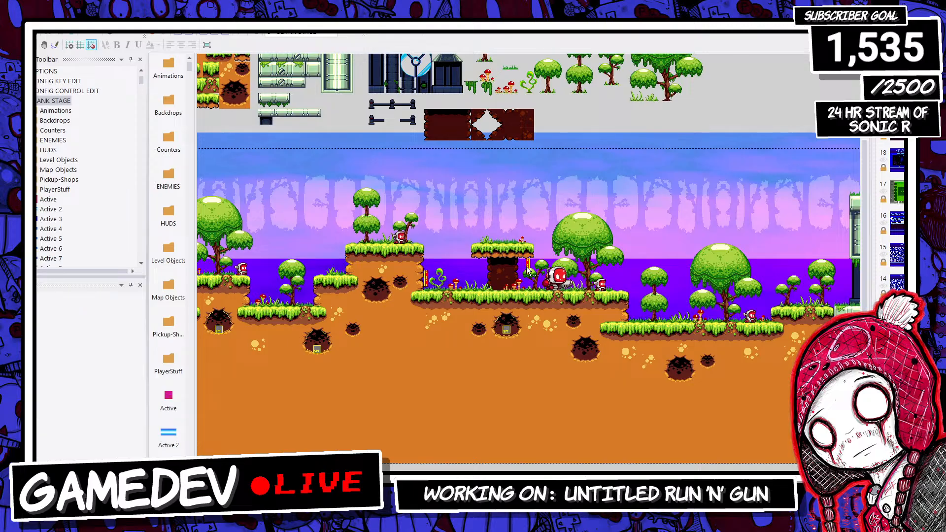
drag(528, 268, 623, 279)
click(586, 297)
Step: Copy the off-stage large and small snapper creatures and place them on the stage's first stretch of grass, before the raised ledge
drag(330, 475, 267, 475)
click(304, 187)
key(ctrl+v)
click(306, 260)
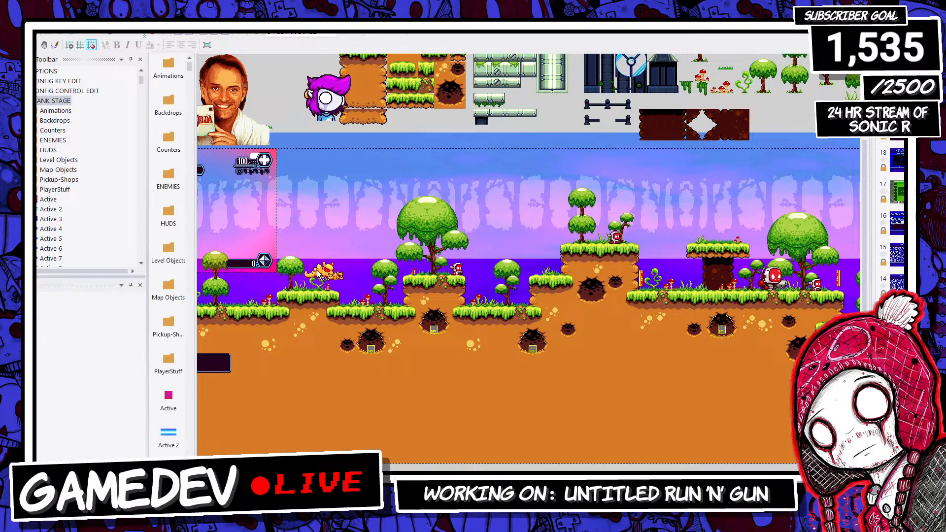
click(318, 273)
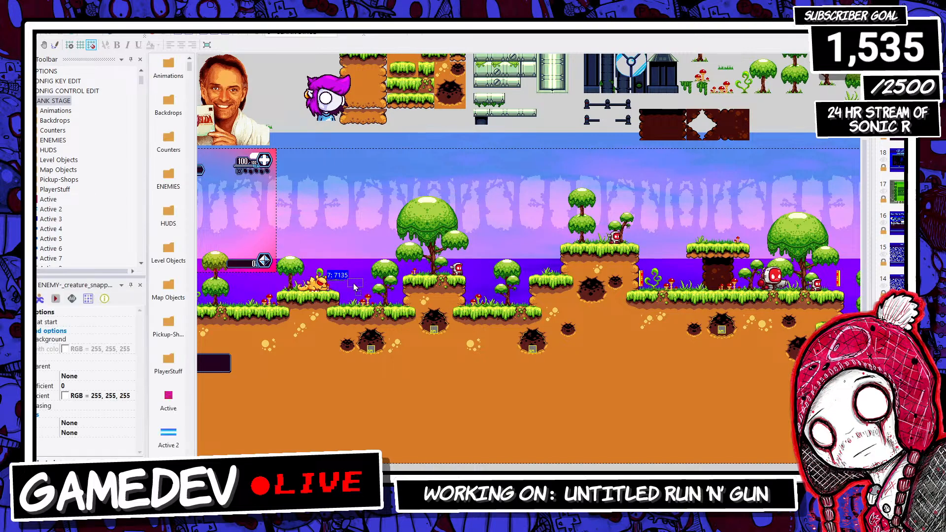
drag(354, 284, 226, 306)
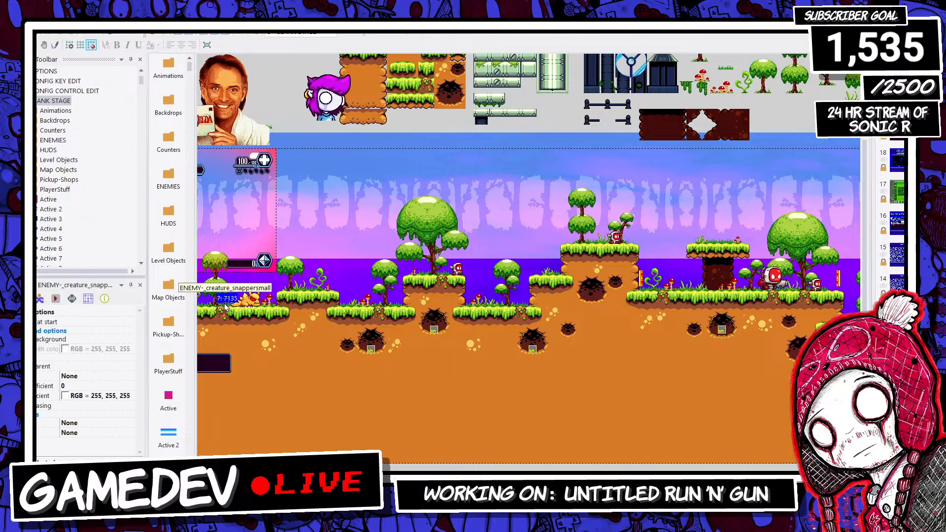
Step: Copy the off-stage left and right enemy barriers and paste them near the snapper creatures at the stage's start
scroll(529, 256, left, 3)
scroll(529, 256, left, 3)
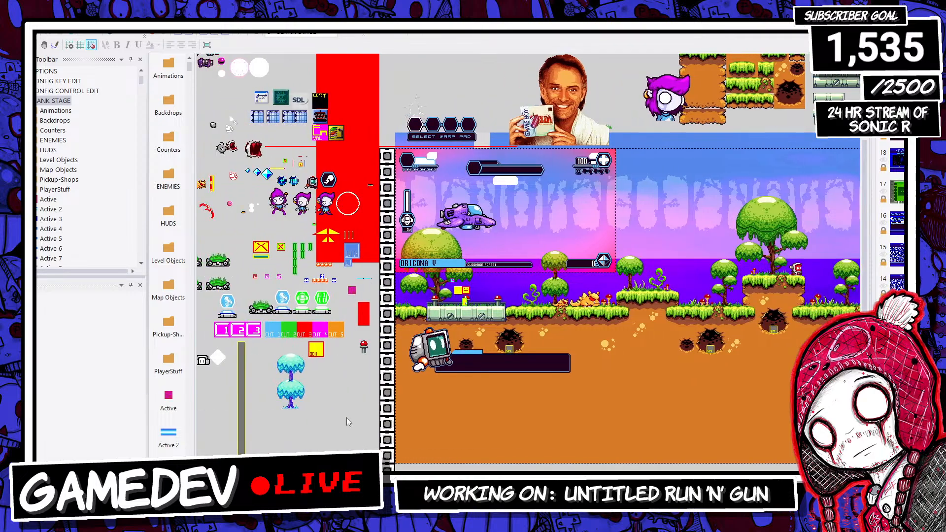
scroll(263, 192, left, 2)
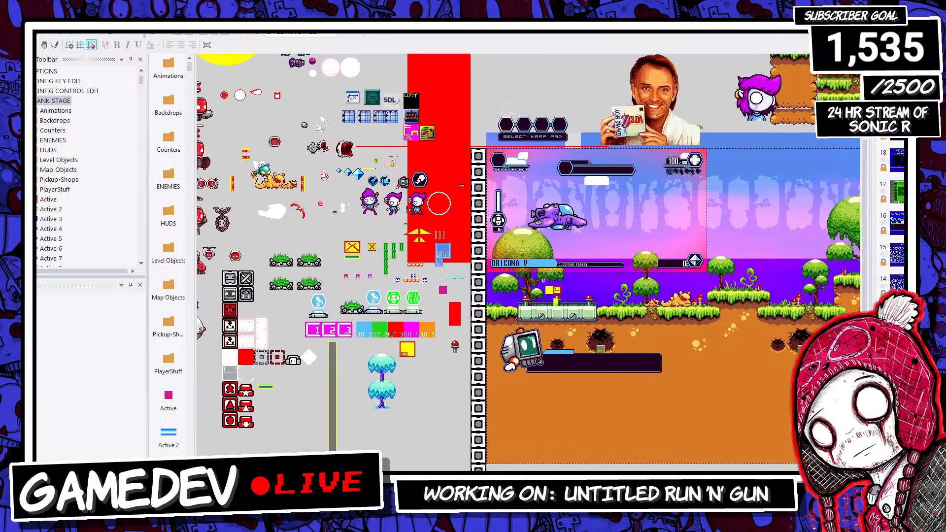
scroll(263, 193, left, 1)
click(258, 185)
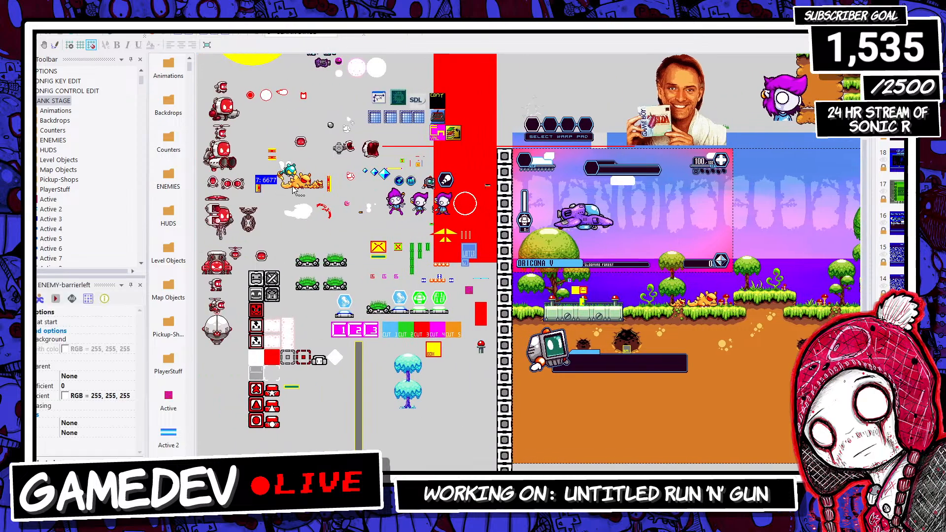
ctrl+click(329, 185)
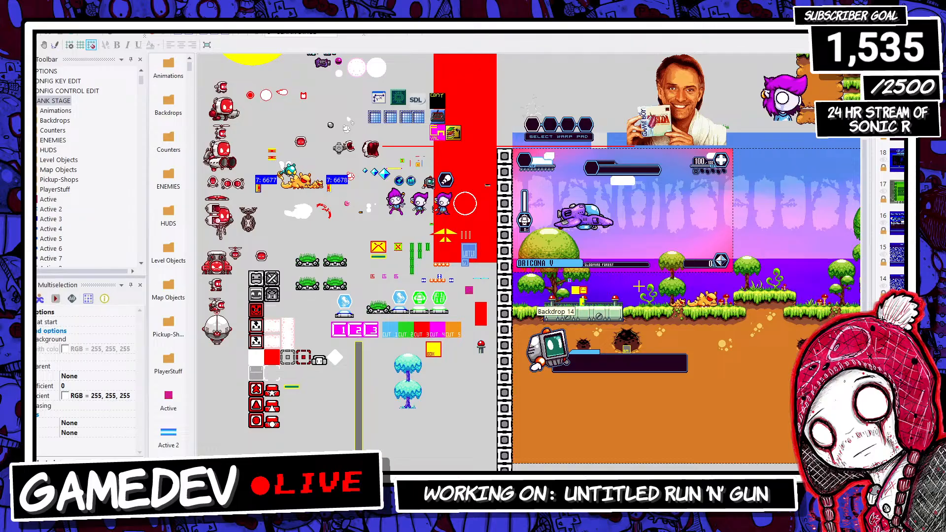
key(ctrl+v)
click(617, 296)
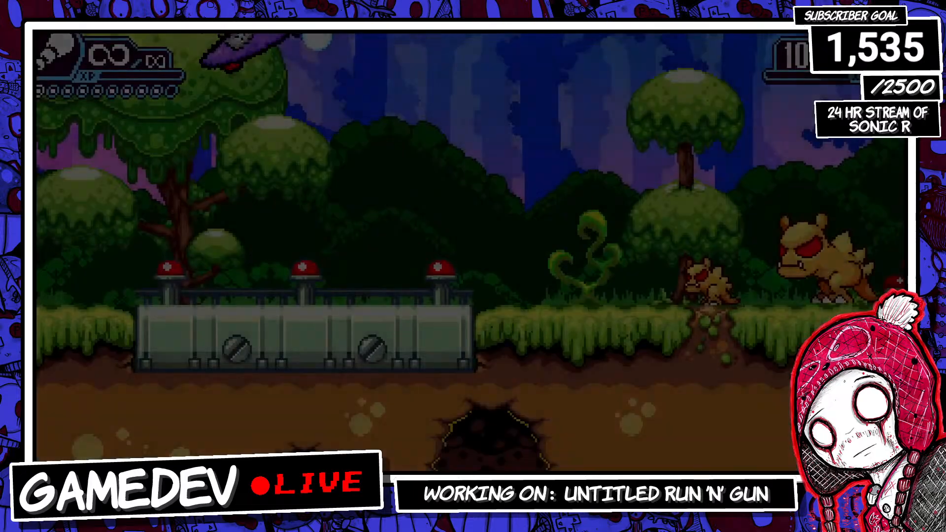
Step: Playtest the large and small snapper creatures at the stage's start by running, jumping and firing around them, and close the game
key(Left)
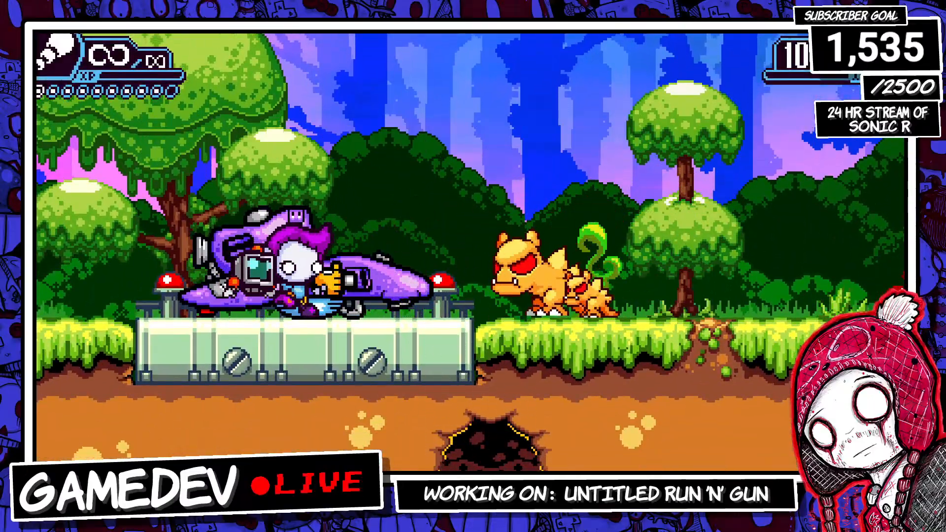
key(Right)
key(space)
key(Left)
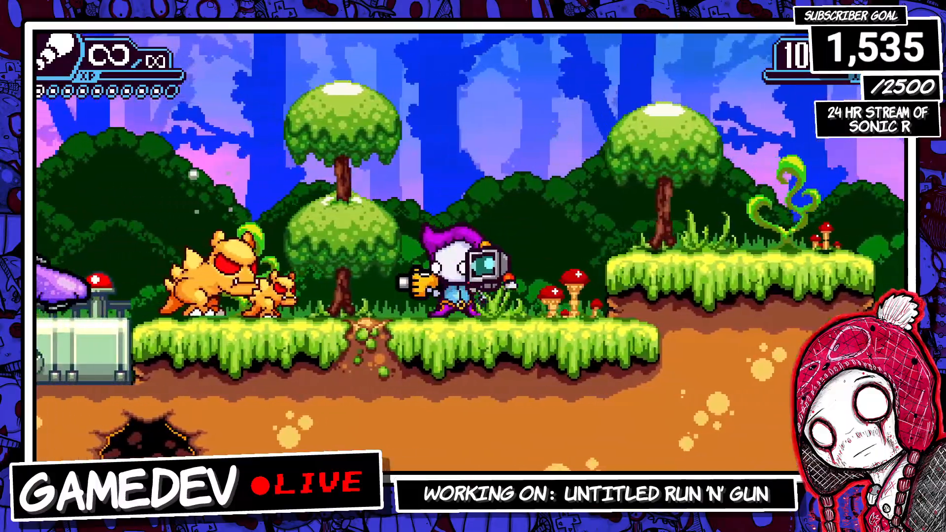
key(Right)
key(Left)
key(space)
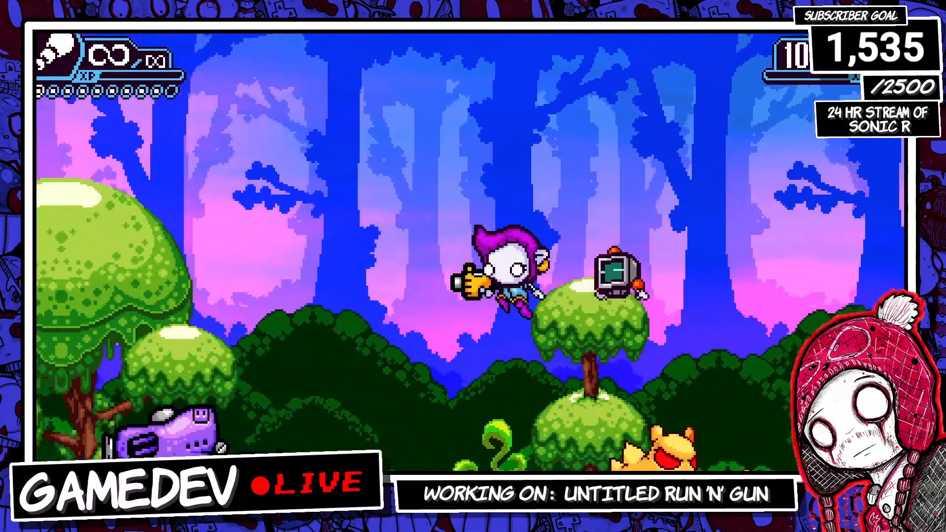
key(Right)
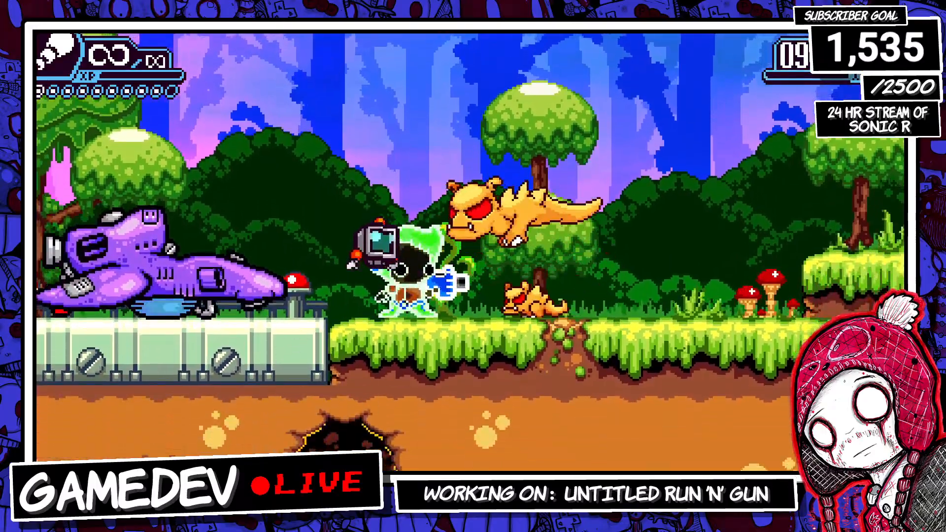
key(Right)
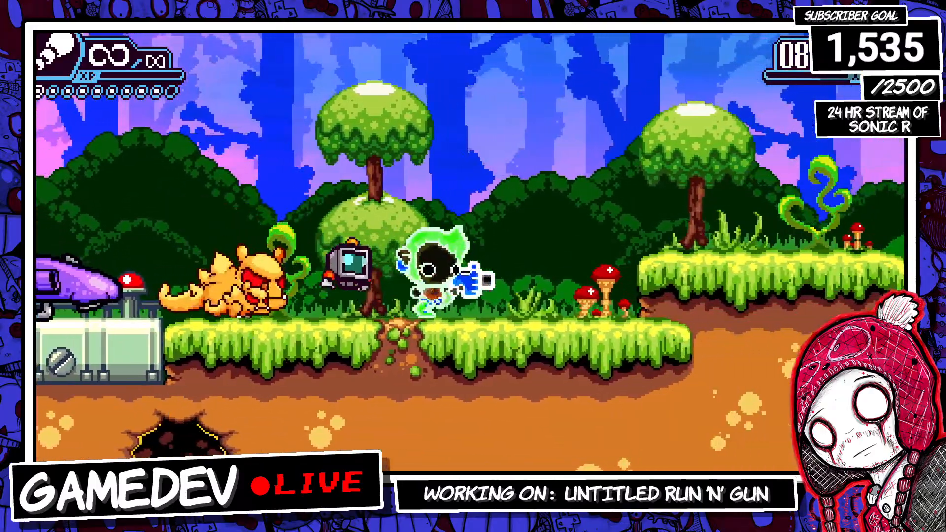
key(Left)
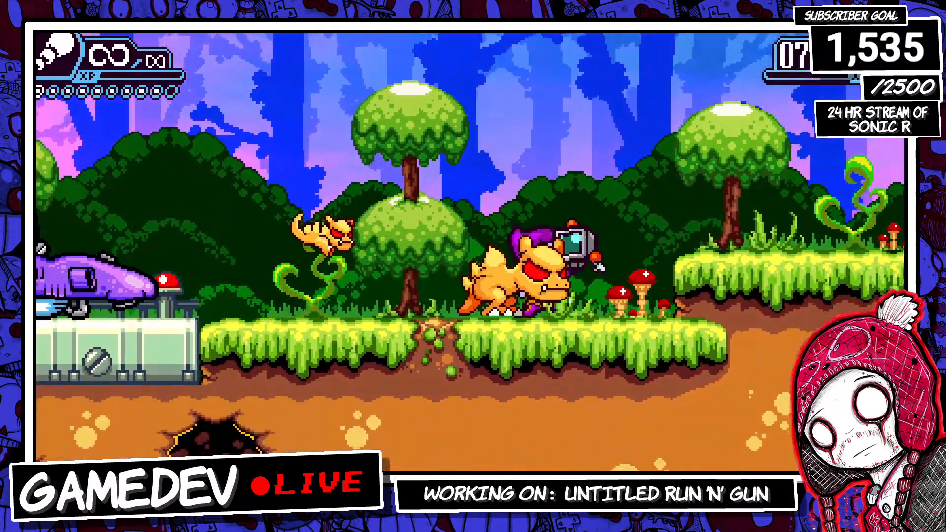
key(space)
key(Left)
key(Right)
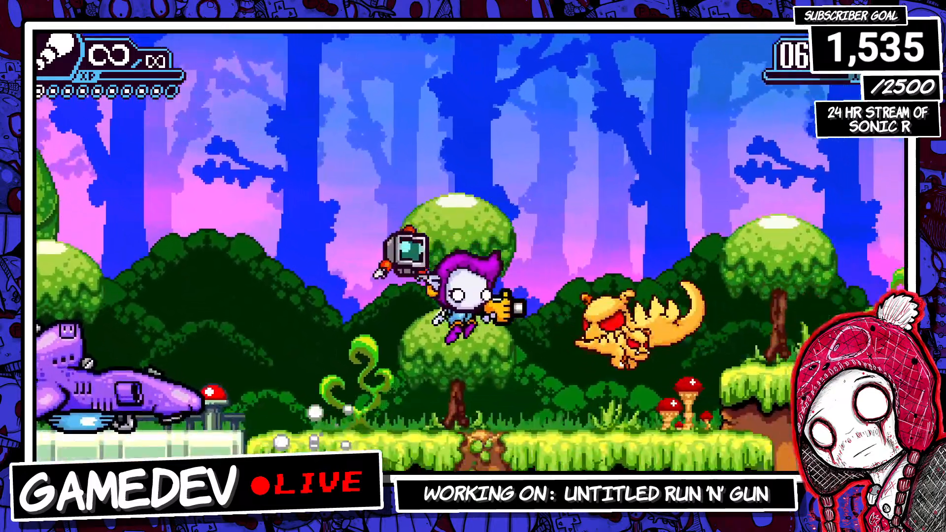
key(x)
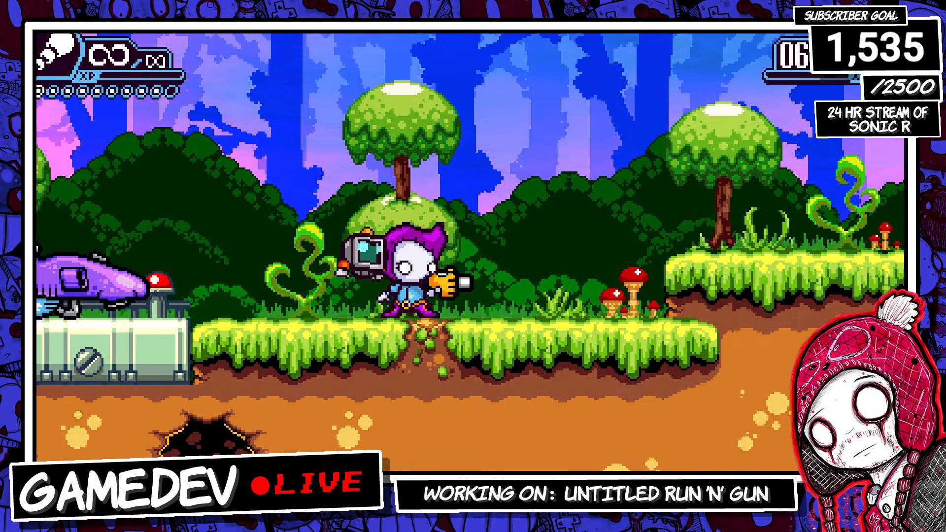
key(alt+F4)
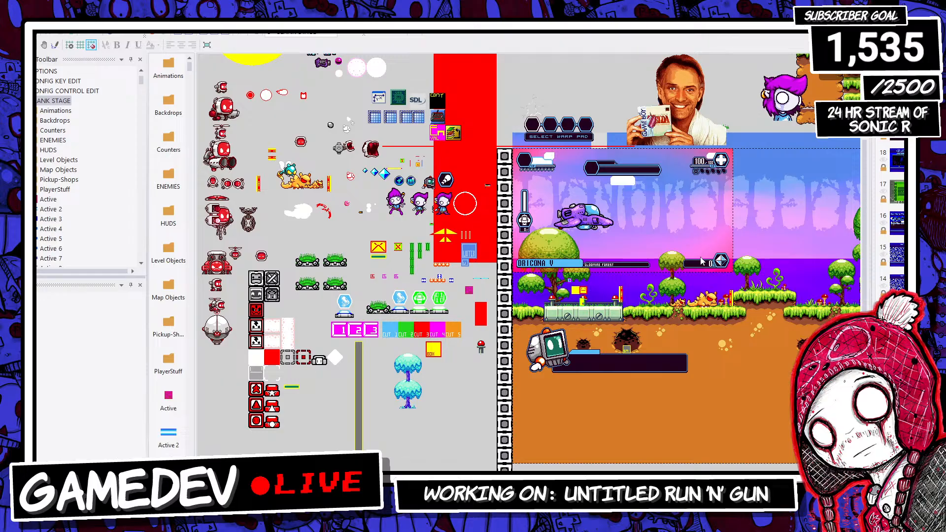
Step: Delete the large snapper creature and both enemy barriers from the stage's first stretch of grass
click(706, 299)
key(Delete)
click(731, 299)
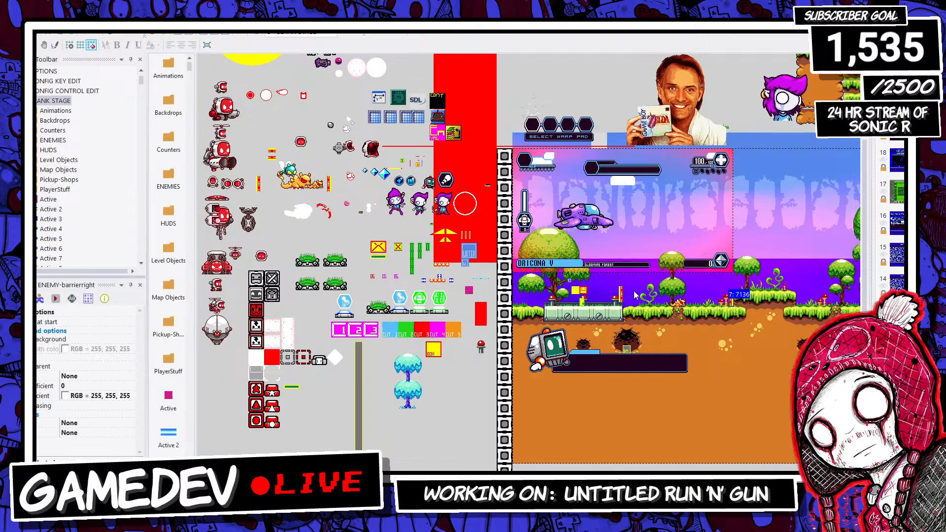
key(Delete)
click(696, 306)
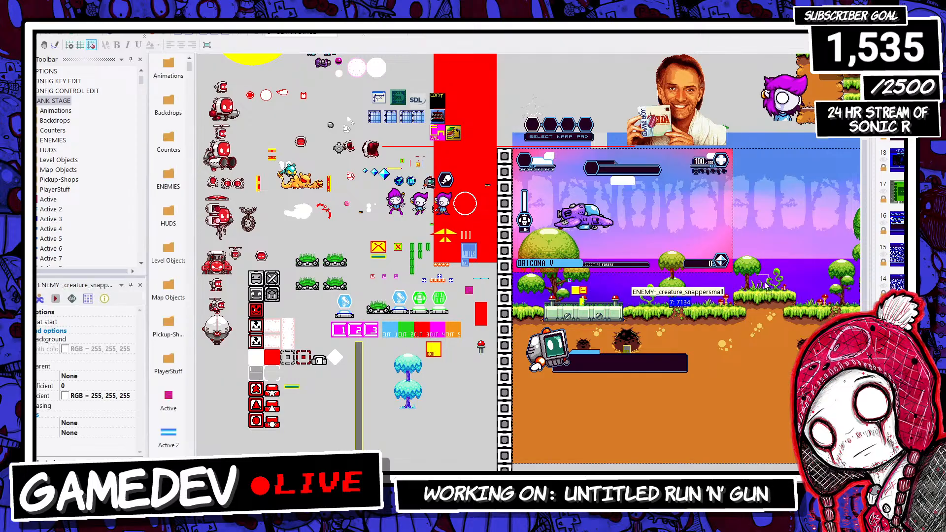
key(Delete)
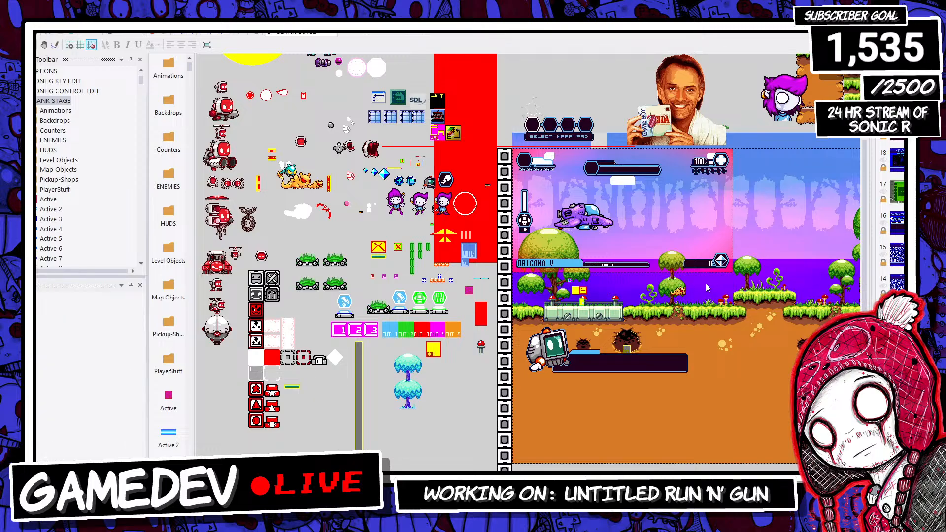
Step: Move the small snapper creature onto the low grass platform just before the large tree's dirt column
drag(680, 292, 804, 270)
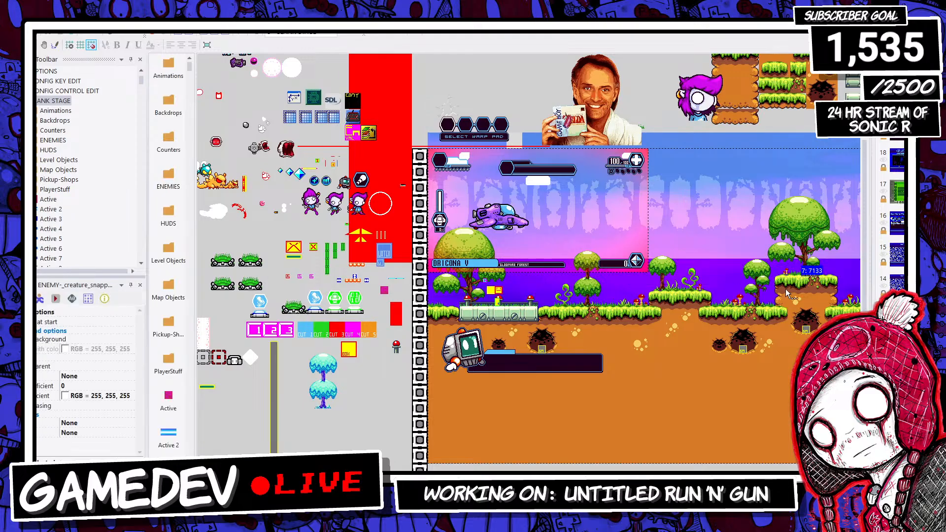
click(816, 266)
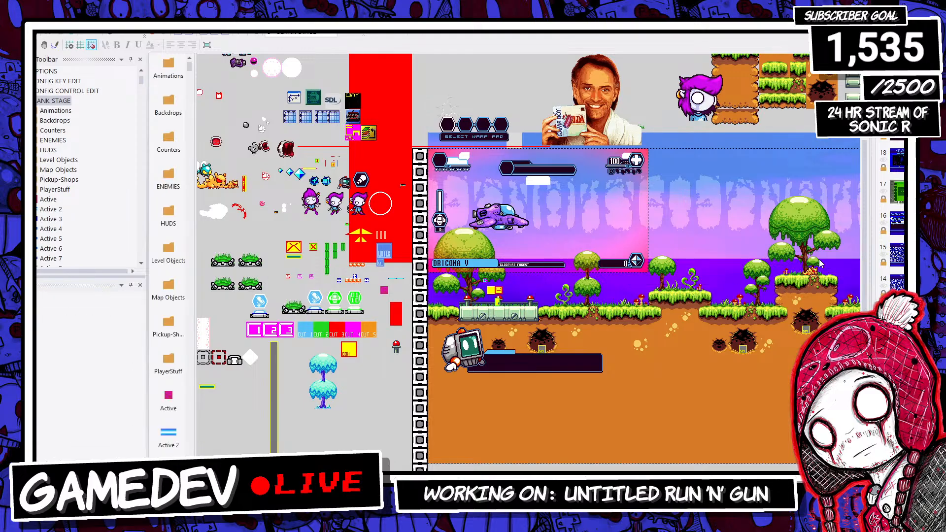
click(815, 274)
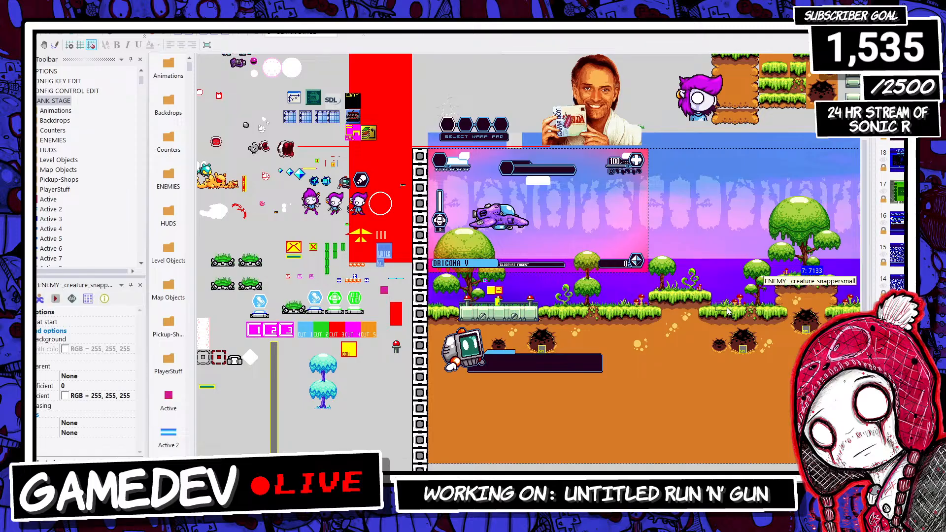
click(762, 307)
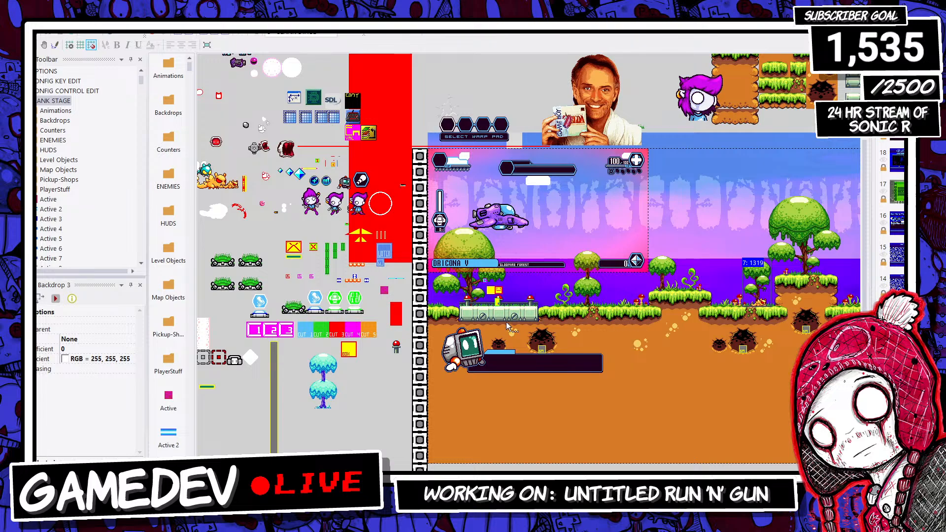
Step: Copy the small snapper creature and place the duplicate on the low grass platform just beyond the large tree's dirt column
scroll(529, 262, right, 7)
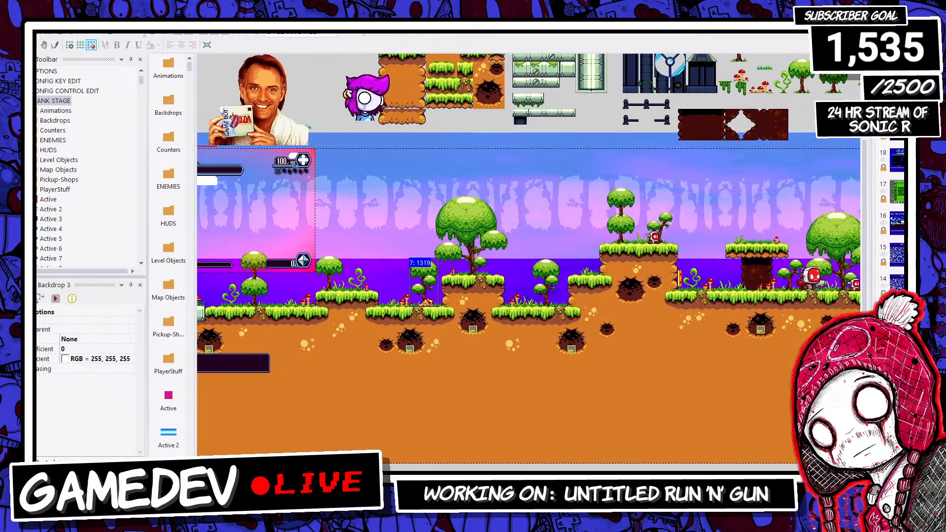
click(428, 306)
key(ctrl+c)
key(ctrl+v)
click(553, 306)
click(556, 306)
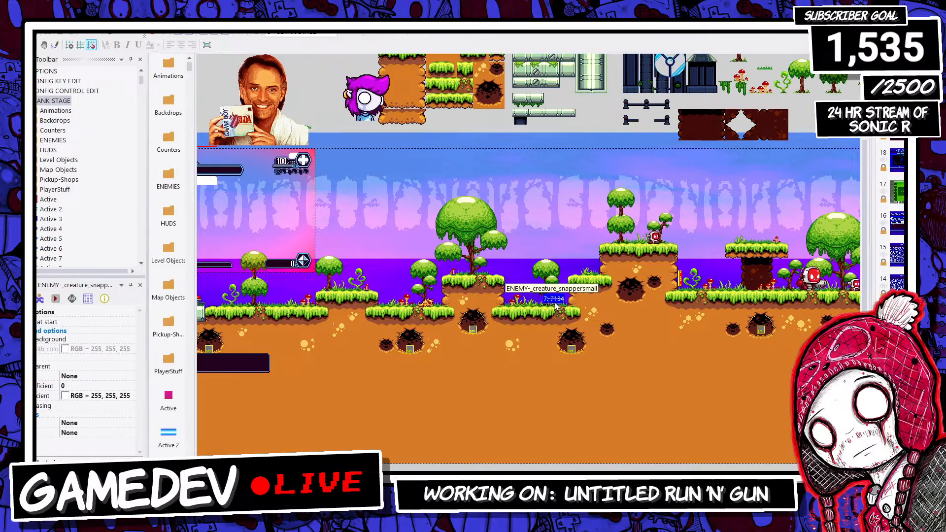
click(555, 305)
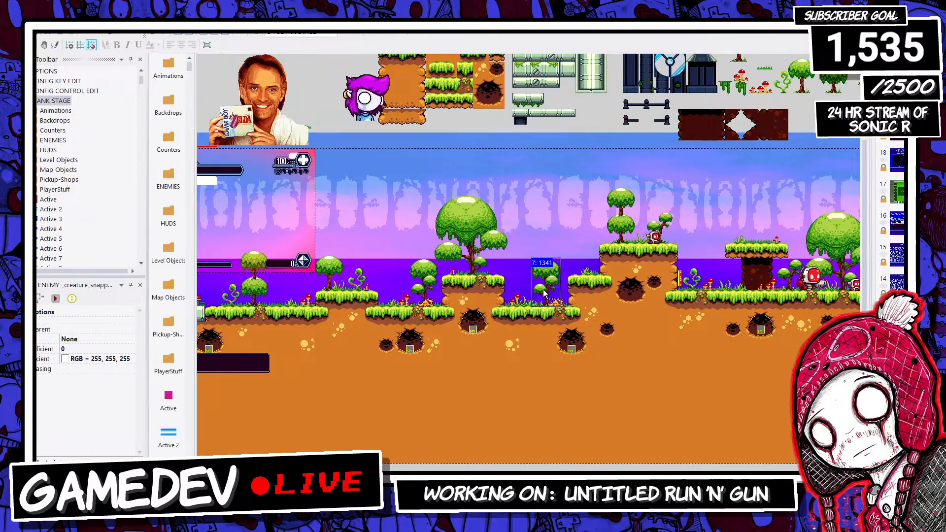
Step: Copy the left and right enemy barriers from the long grass platform to opposite ends of the first small snapper's low platform
click(681, 281)
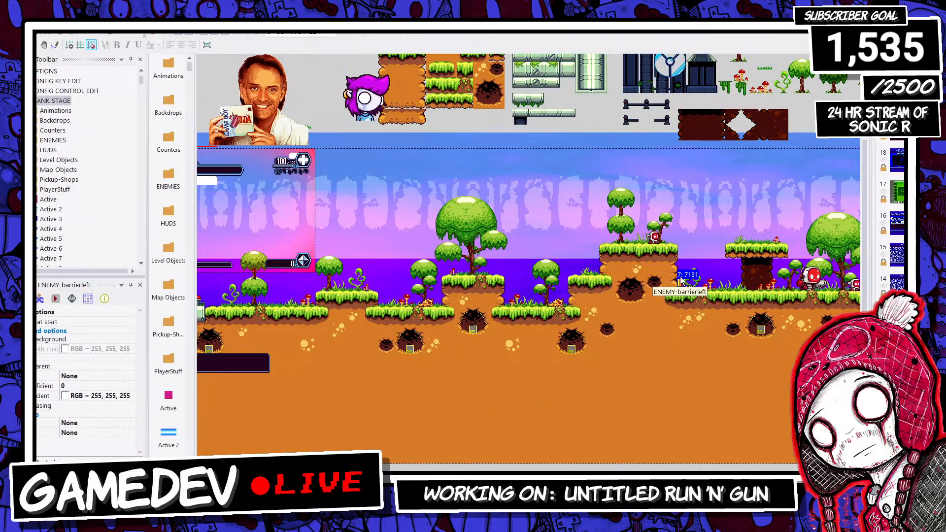
click(379, 285)
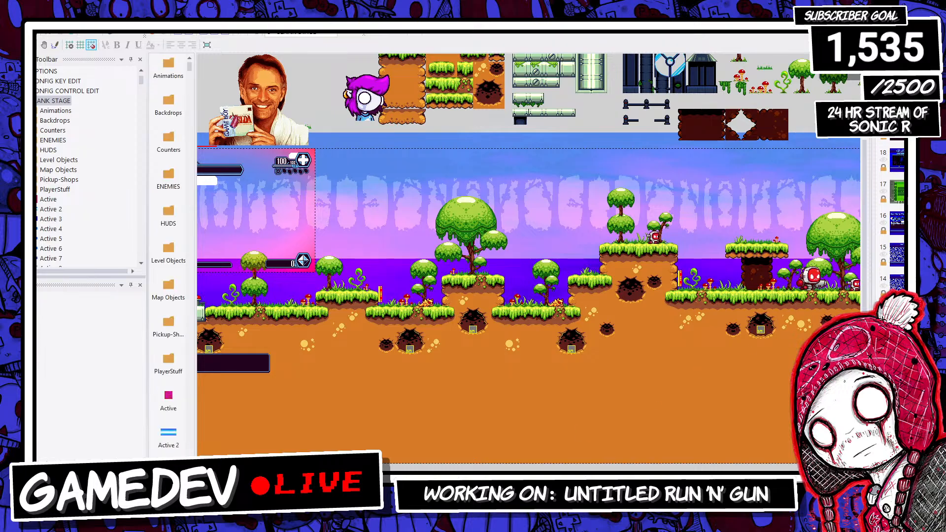
scroll(529, 258, right, 3)
click(728, 278)
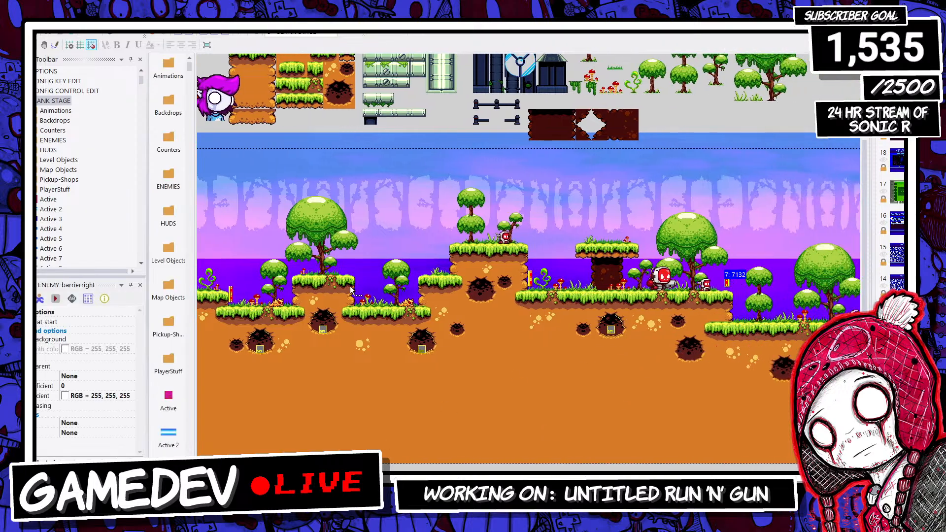
Step: Copy the first small snapper's pair of enemy barriers to opposite ends of the second small snapper's low grass platform
click(232, 299)
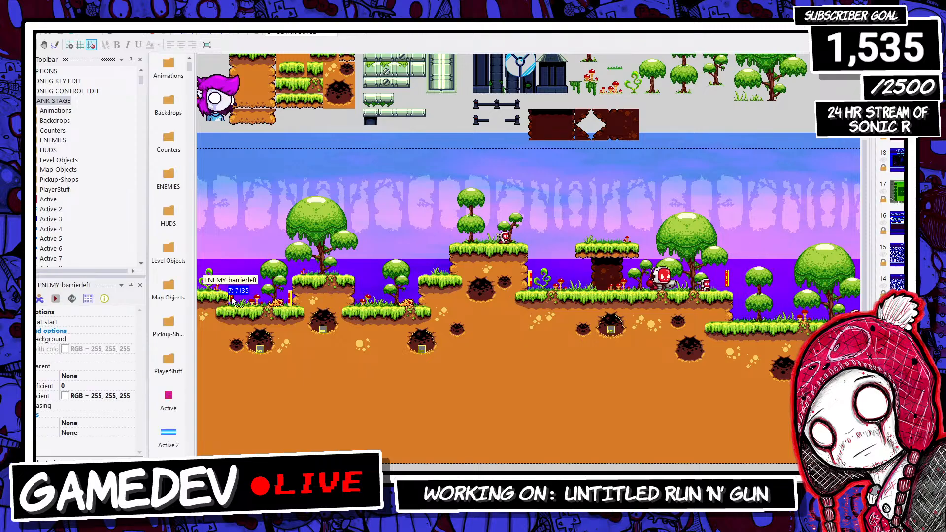
shift+click(290, 299)
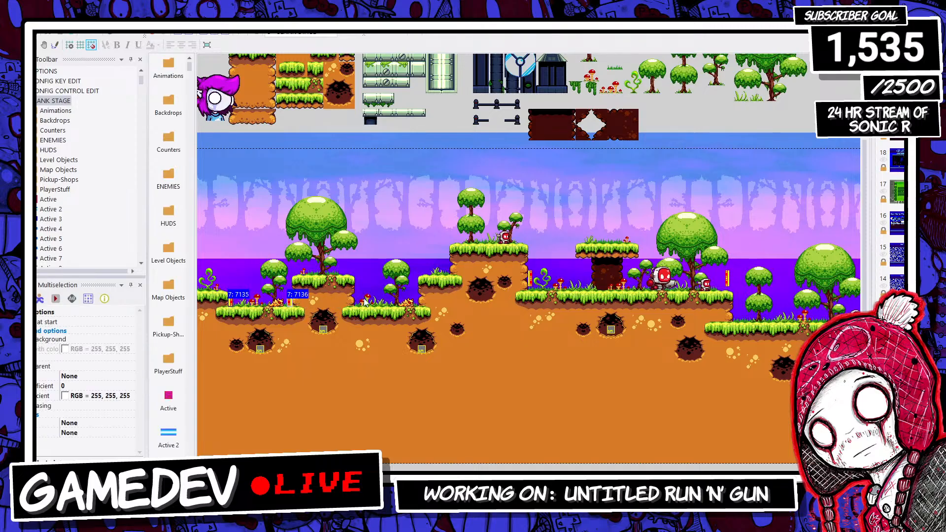
click(355, 282)
click(347, 303)
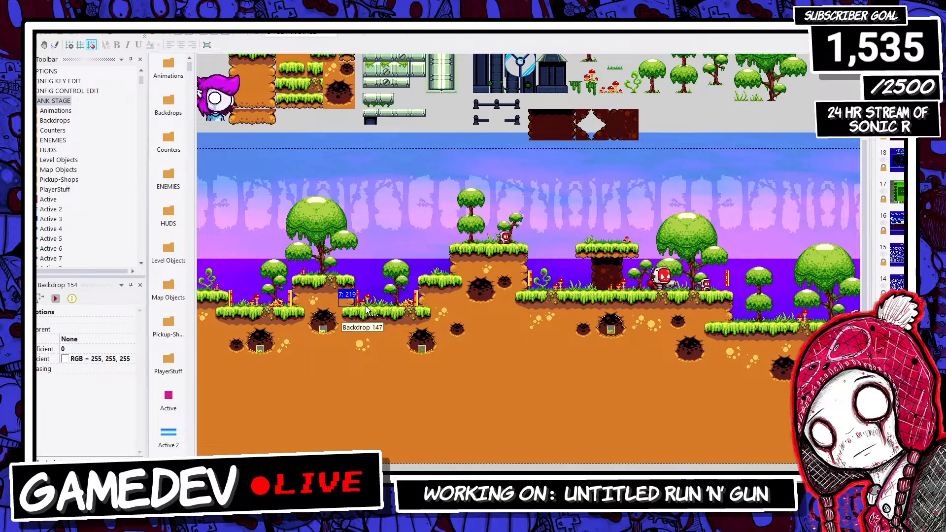
click(357, 299)
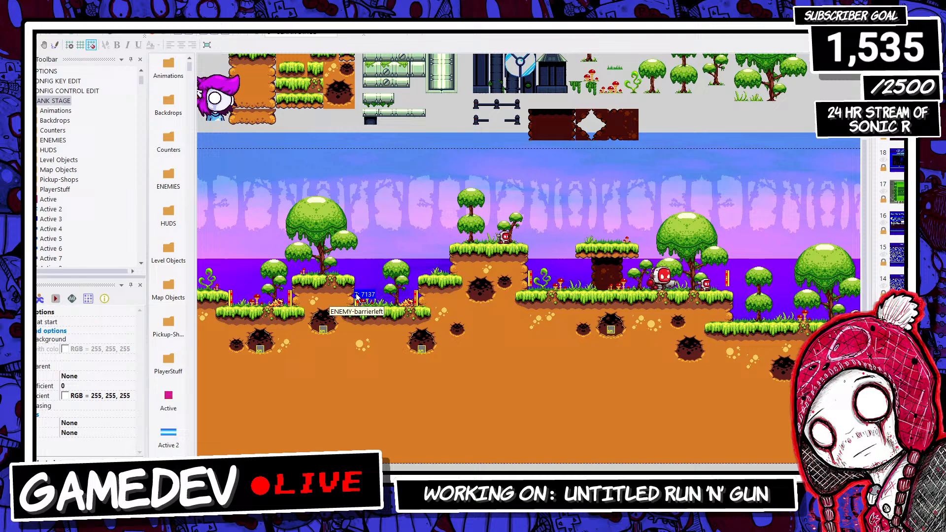
click(418, 299)
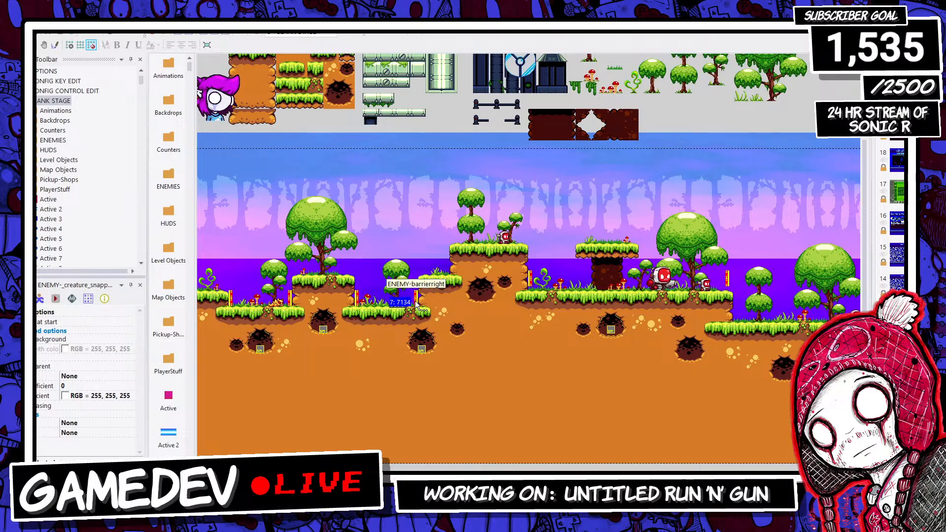
shift+click(358, 301)
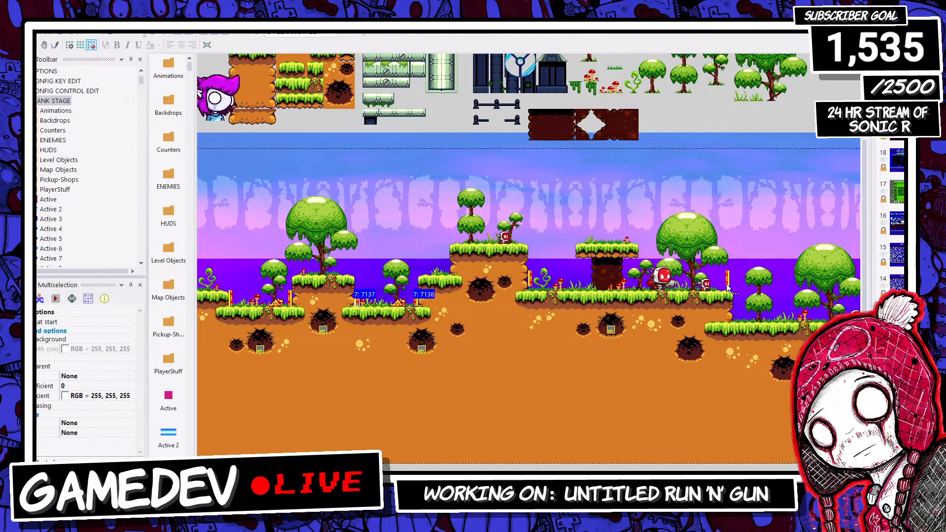
Step: Replace the small robot mover near the far end of the long grass platform with a copy of the small snapper creature
click(706, 287)
key(Delete)
click(397, 302)
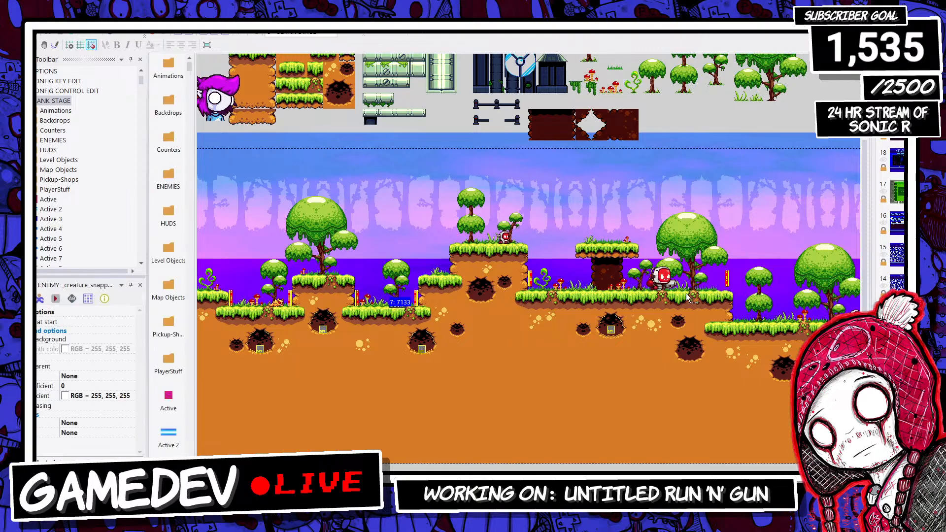
key(ctrl+v)
click(702, 299)
click(707, 289)
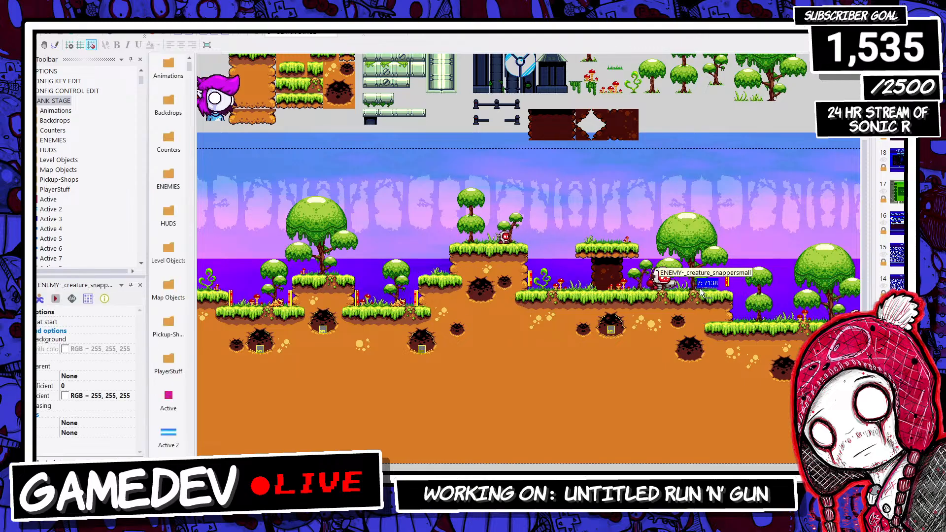
drag(701, 288, 693, 293)
click(705, 269)
click(693, 290)
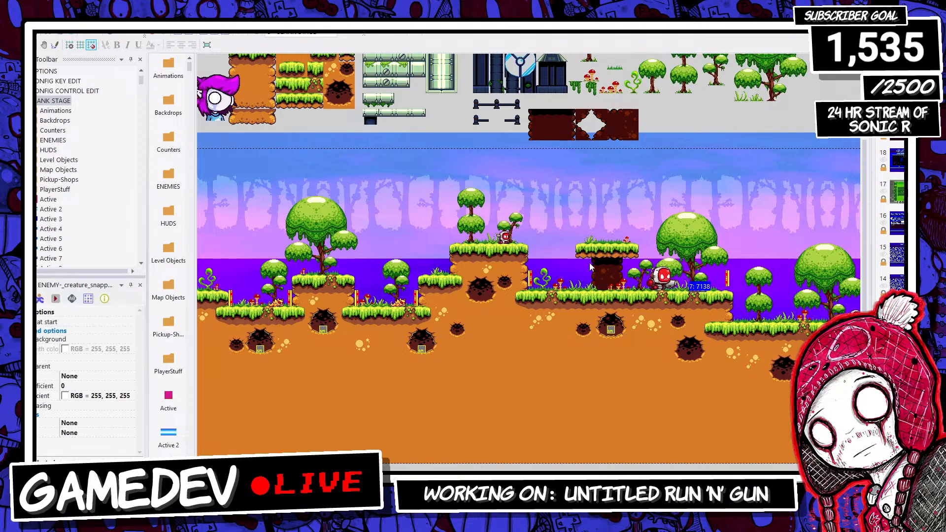
Step: Place another small snapper creature copy on the long grass platform, in front of the dirt block
key(ctrl+v)
click(592, 283)
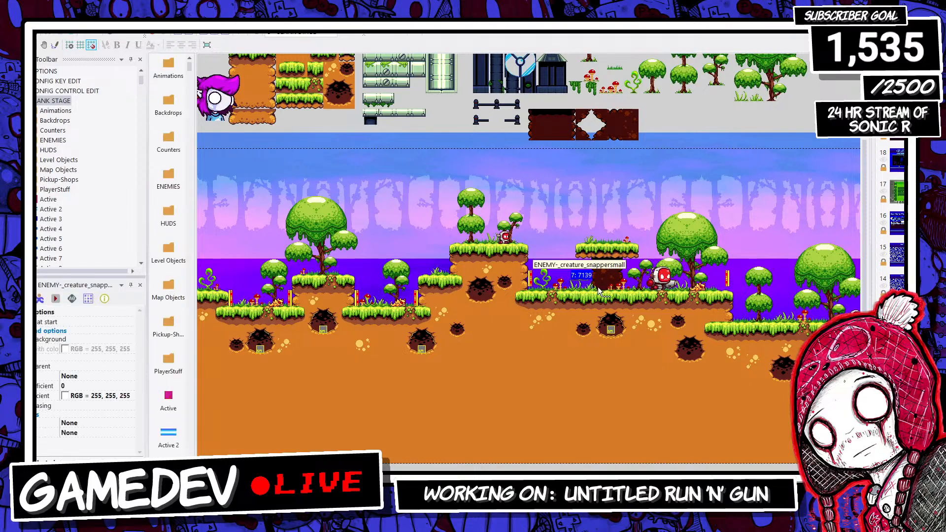
click(531, 280)
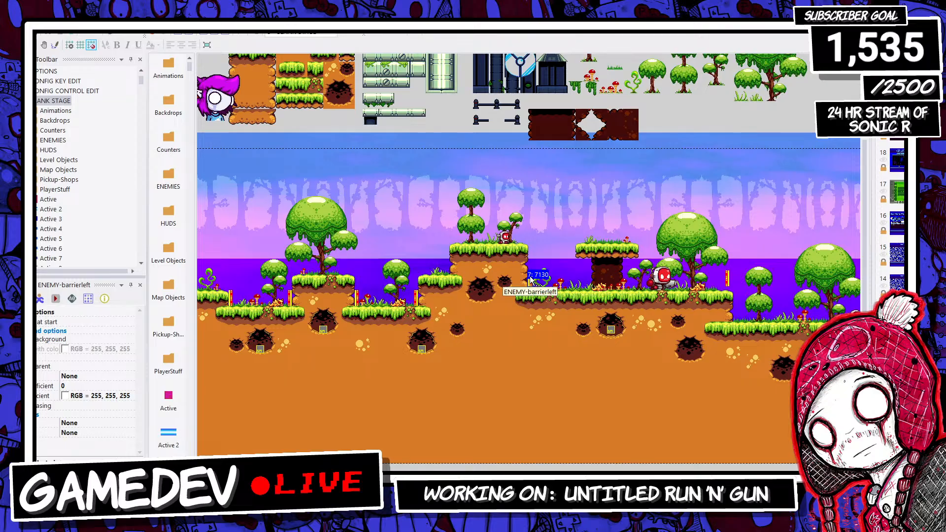
click(518, 270)
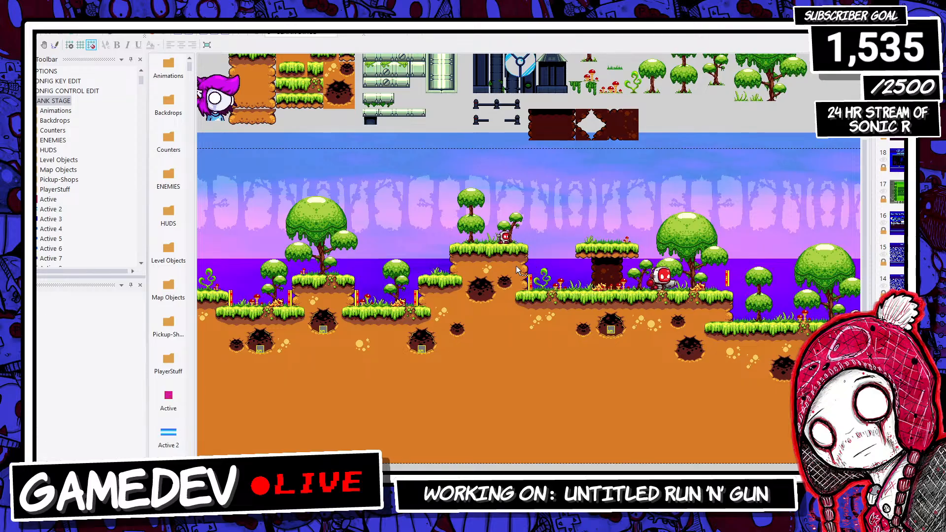
Step: Delete the small robot mover from the high dirt platform before the long grass stretch
click(505, 239)
key(Delete)
scroll(528, 259, left, 2)
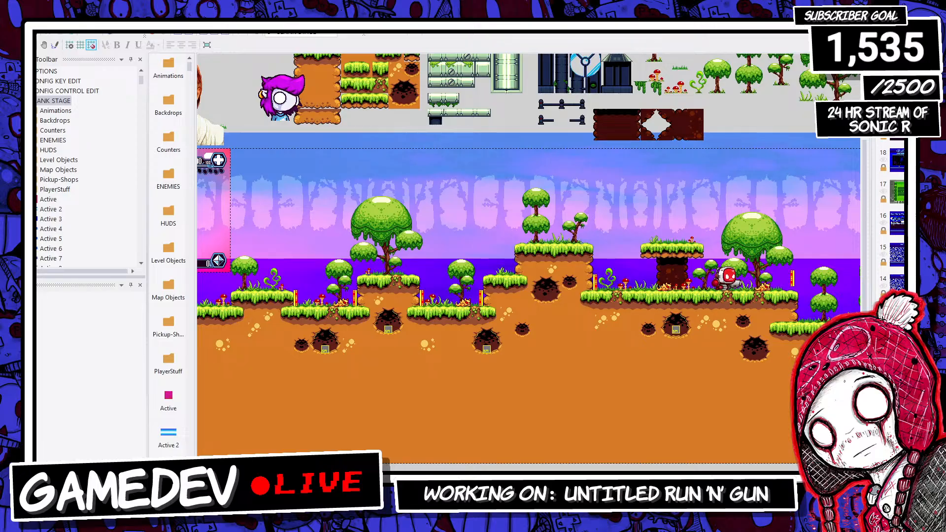
Step: Place a copy of the small robot mover on the high dirt platform, beside the small curved tree
scroll(529, 259, left, 10)
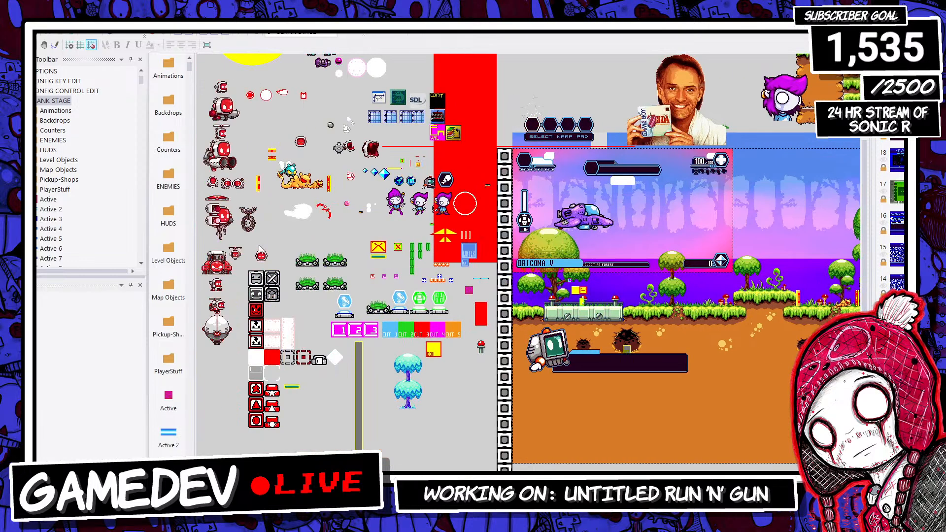
click(217, 288)
scroll(529, 259, right, 12)
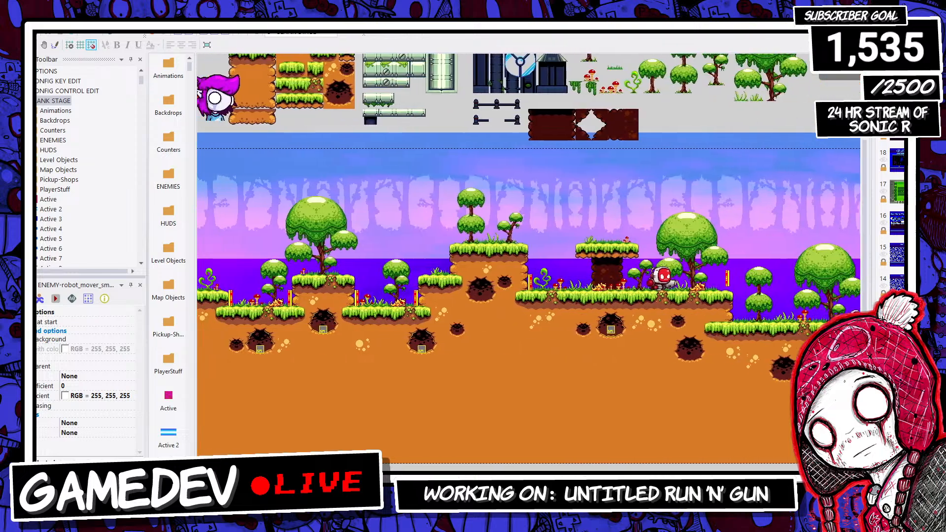
scroll(529, 259, left, 1)
click(529, 235)
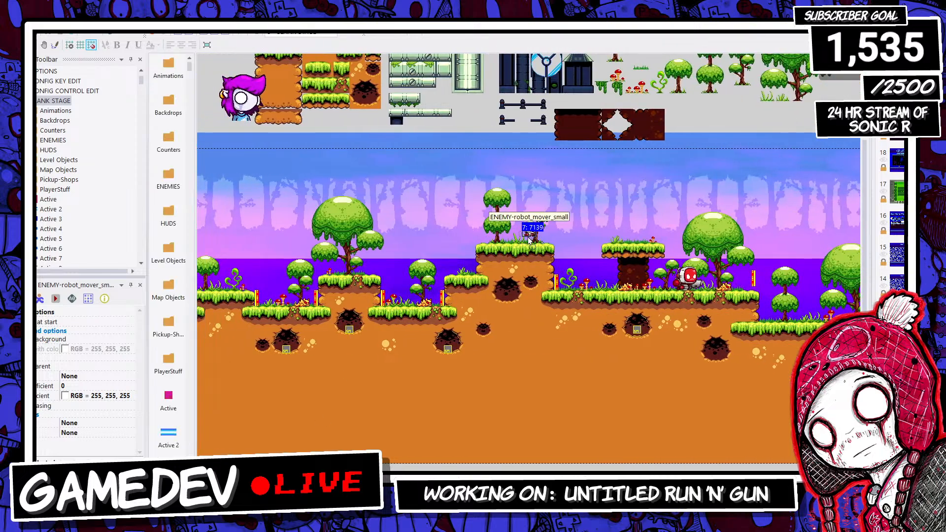
click(501, 203)
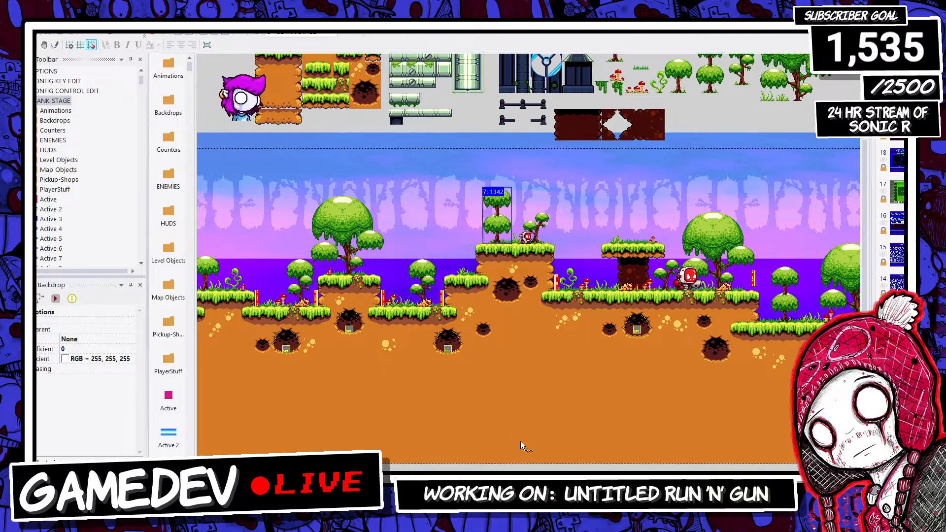
Step: Delete the four small robot movers from the stepped hills and the pillar platform beyond the metal tower
scroll(529, 259, left, 8)
scroll(529, 259, right, 20)
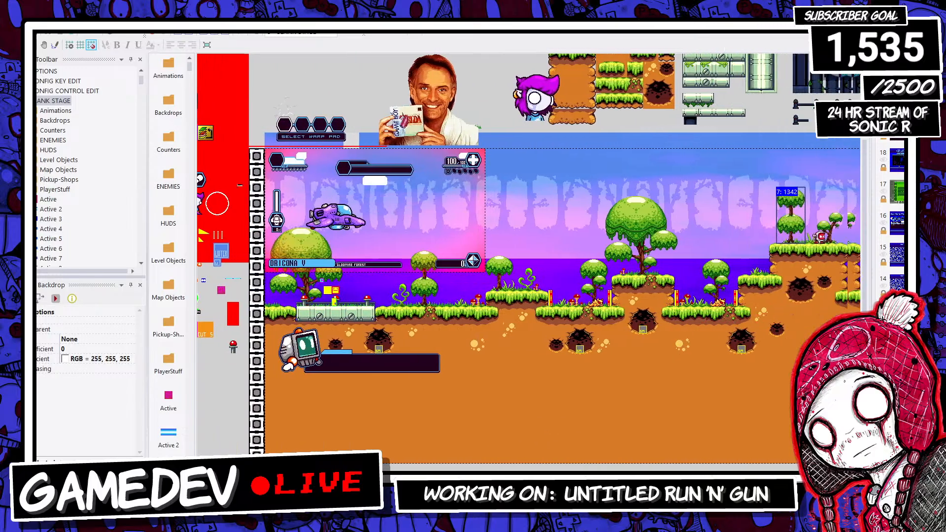
scroll(432, 225, right, 10)
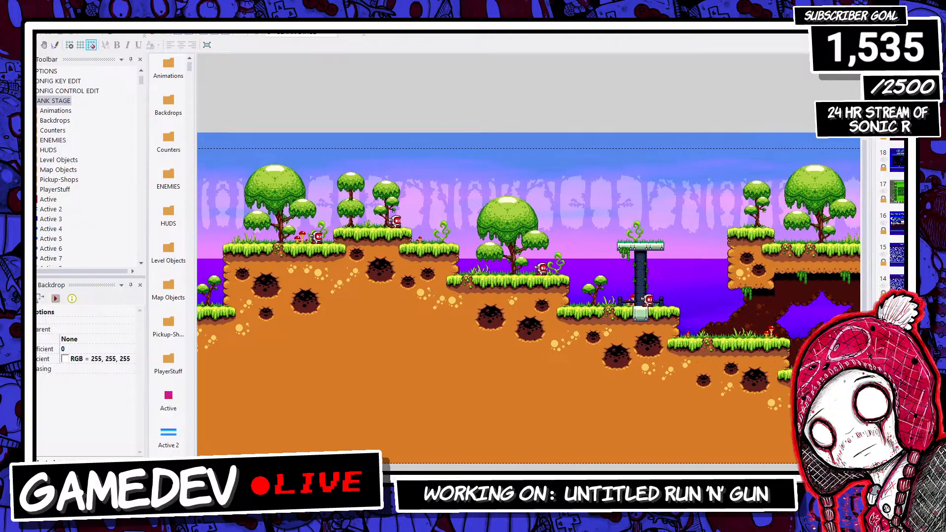
click(370, 224)
key(Delete)
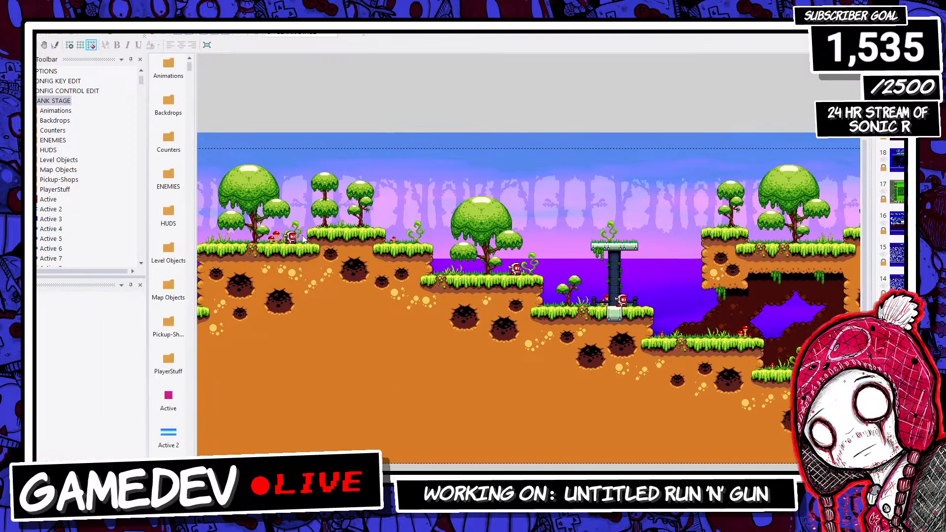
click(292, 239)
key(Delete)
click(518, 270)
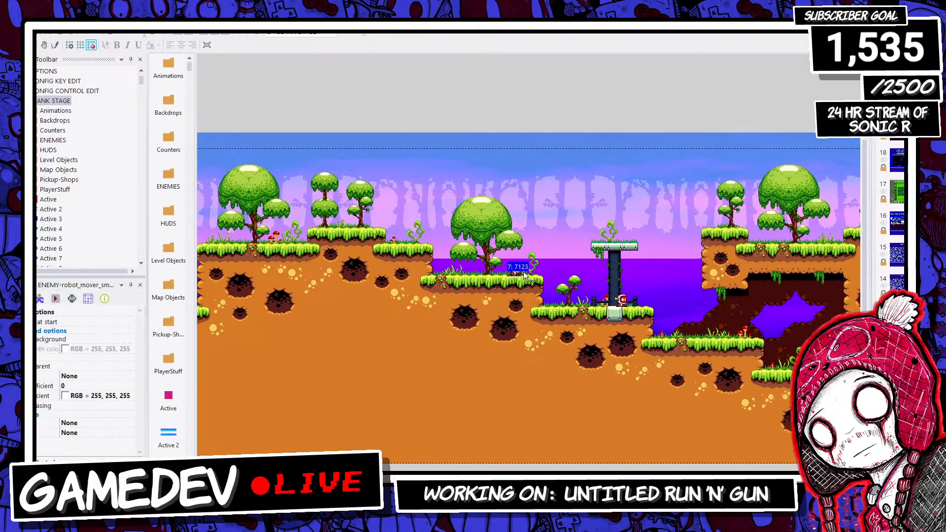
key(Delete)
click(623, 300)
key(Delete)
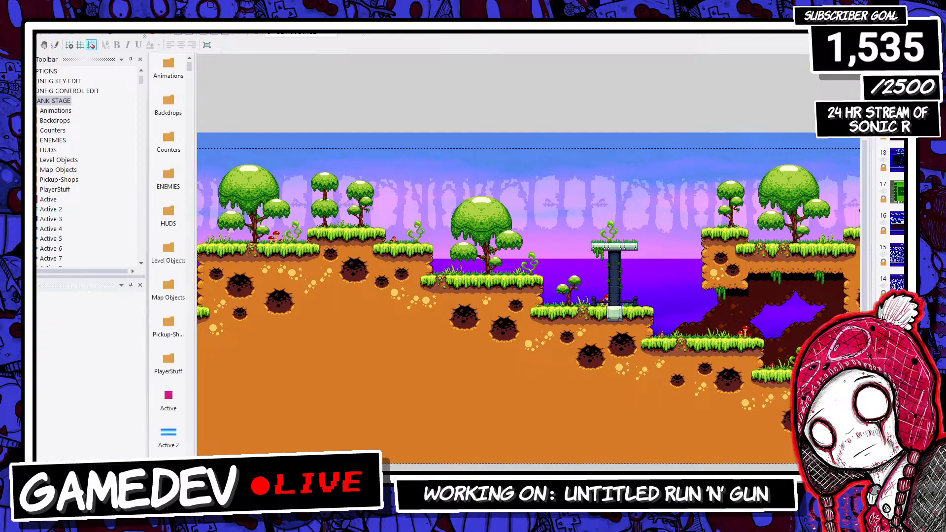
scroll(528, 298, left, 10)
scroll(529, 298, right, 13)
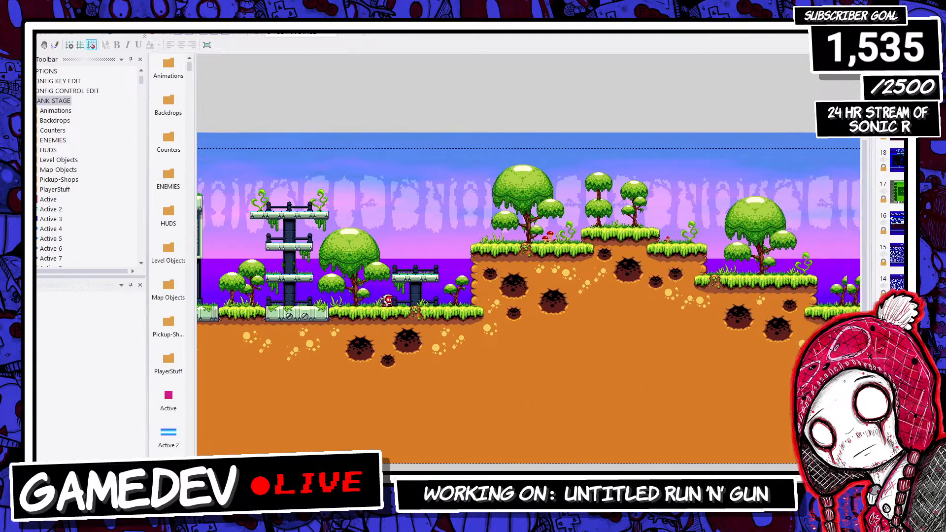
scroll(529, 300, right, 10)
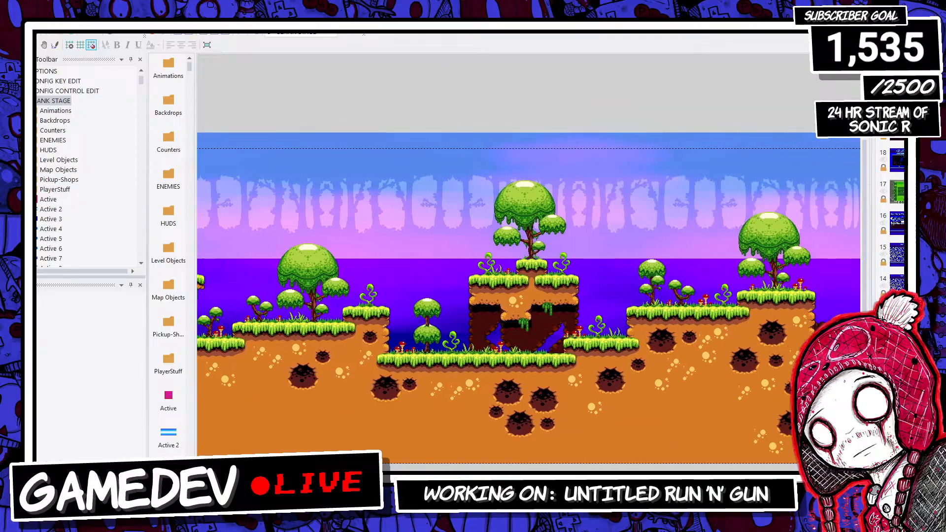
scroll(529, 301, left, 6)
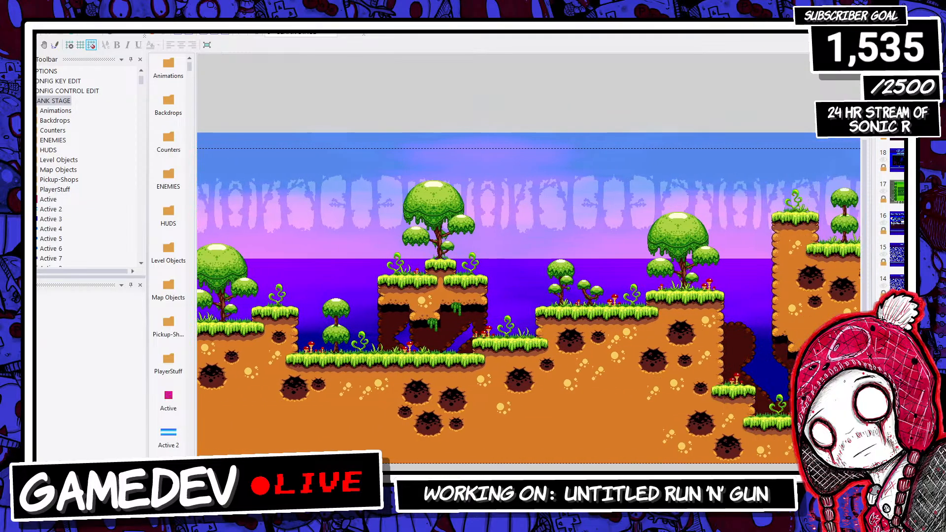
scroll(366, 351, left, 1)
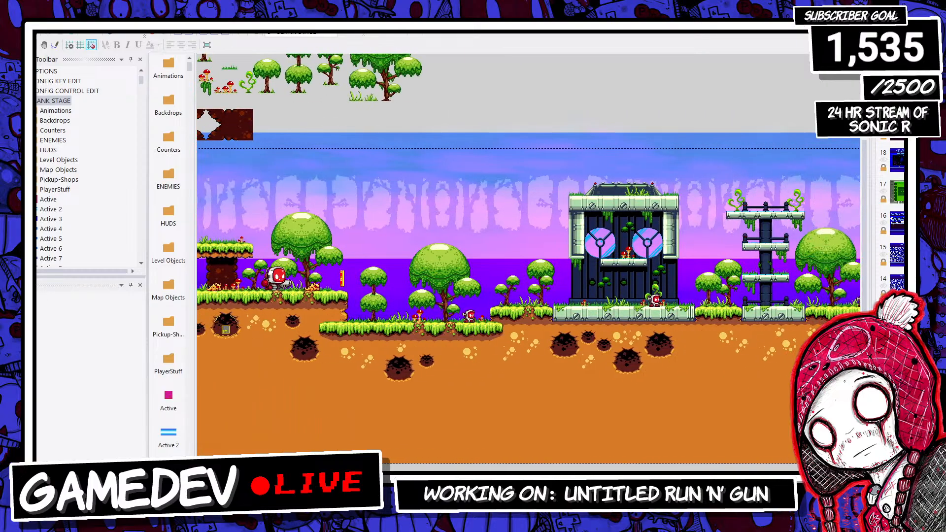
Step: Place three copies of the flying creature: two around the big tree past the metal tower and one before the metal building
drag(390, 475, 290, 475)
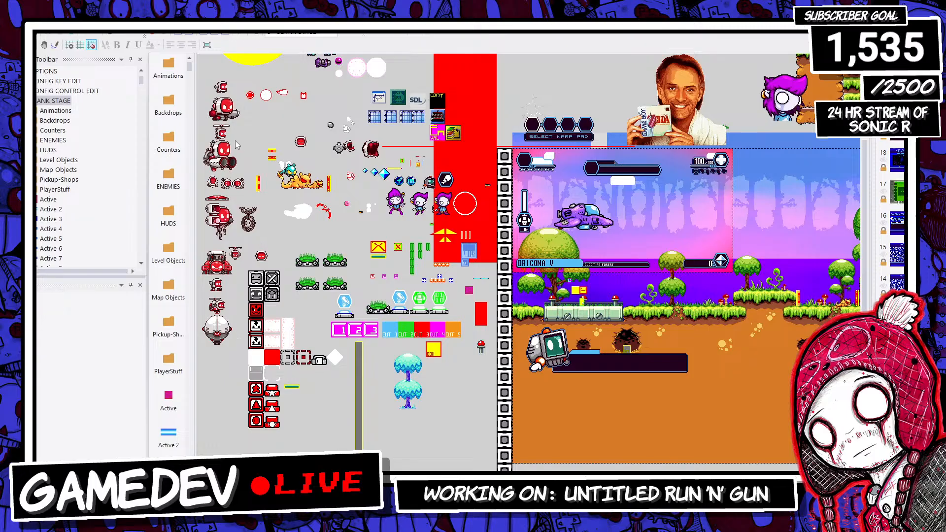
click(288, 171)
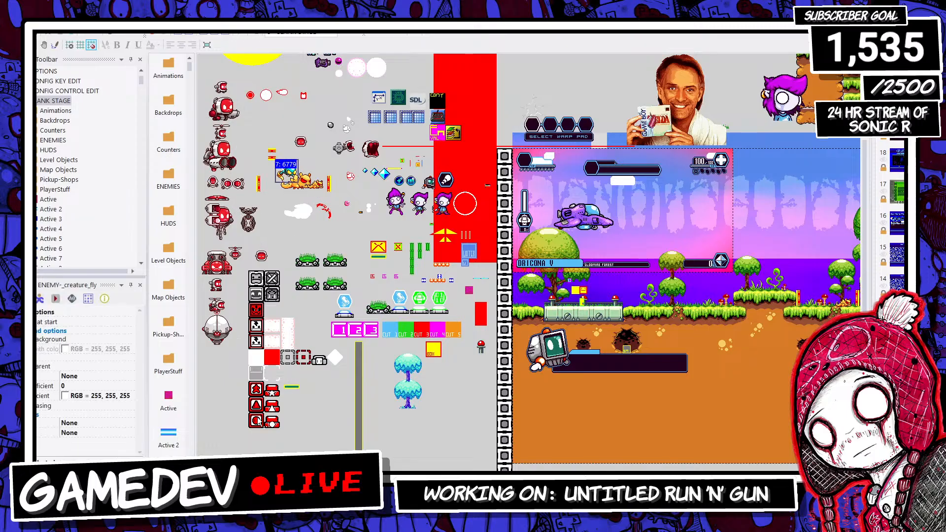
drag(291, 475, 386, 475)
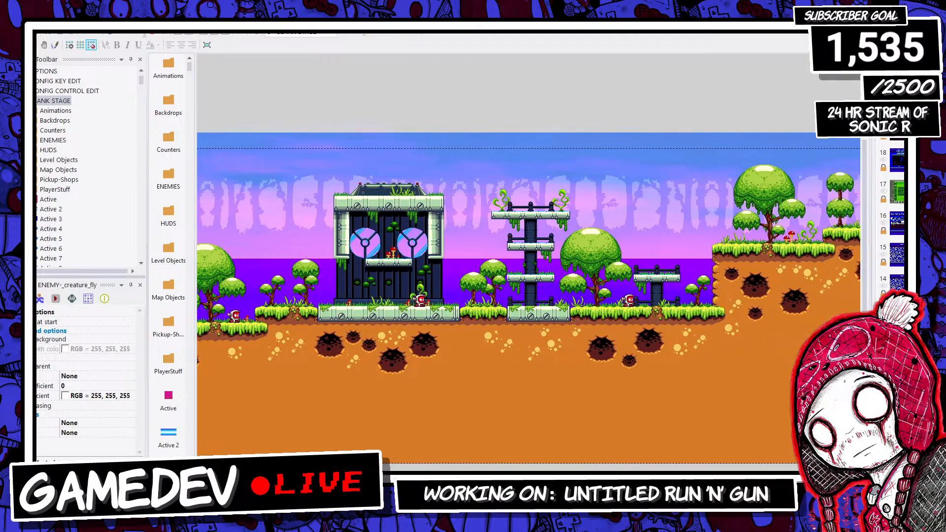
click(600, 241)
click(620, 217)
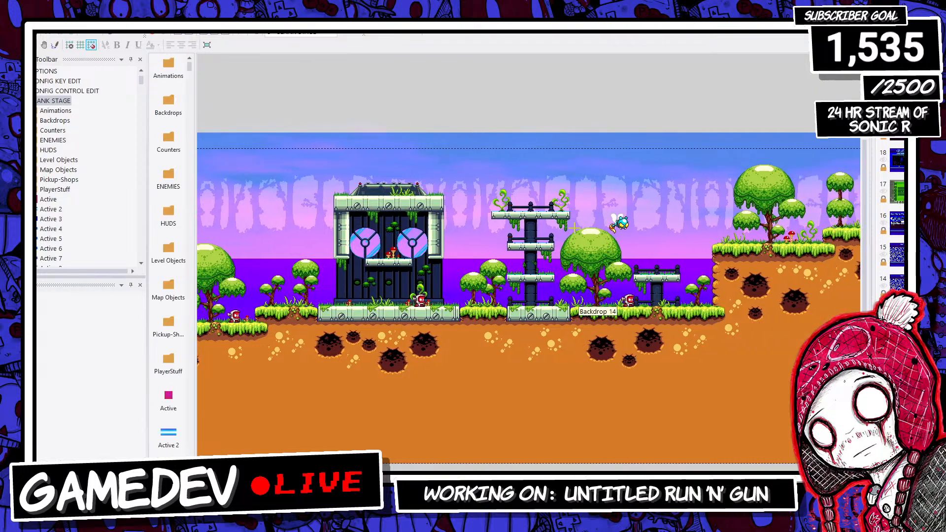
drag(621, 218, 614, 220)
click(592, 217)
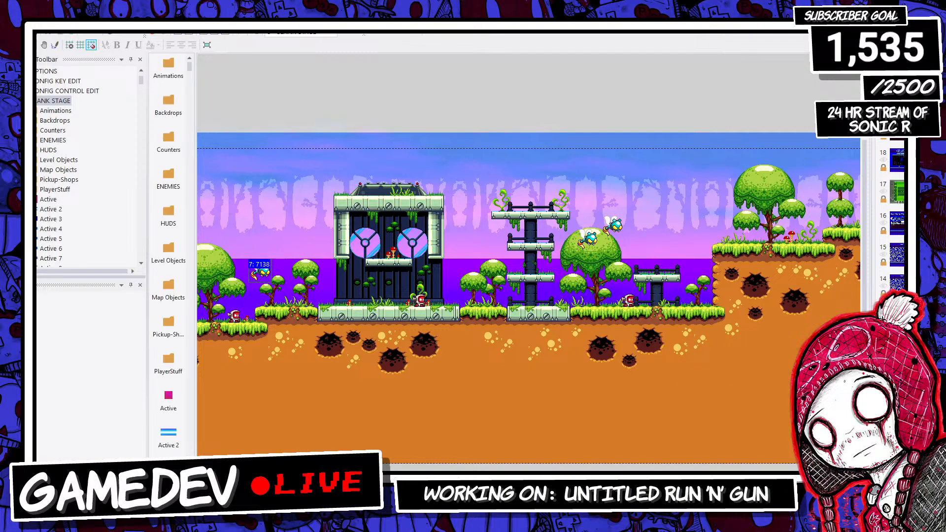
scroll(528, 259, left, 7)
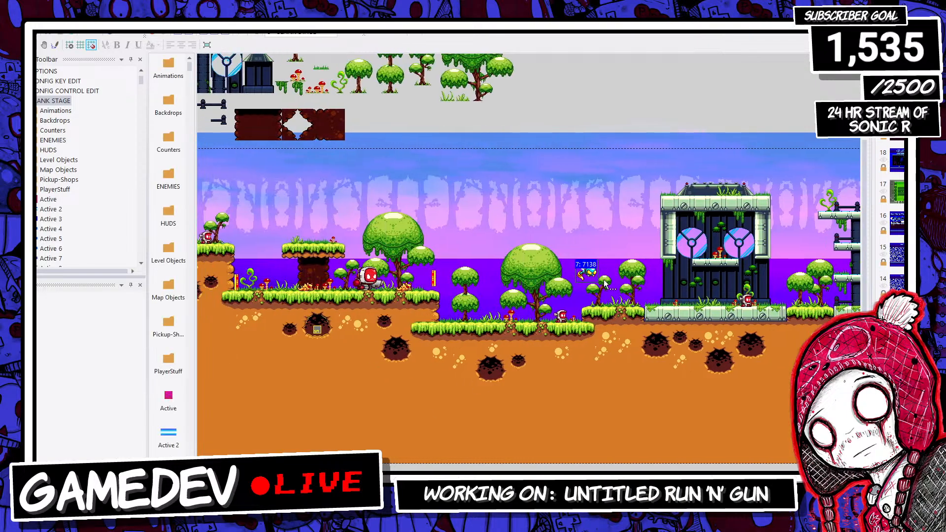
drag(593, 274, 603, 264)
Step: Add a second small robot mover on the low grass platform and shift the nearby flying creature closer to the metal building
click(563, 317)
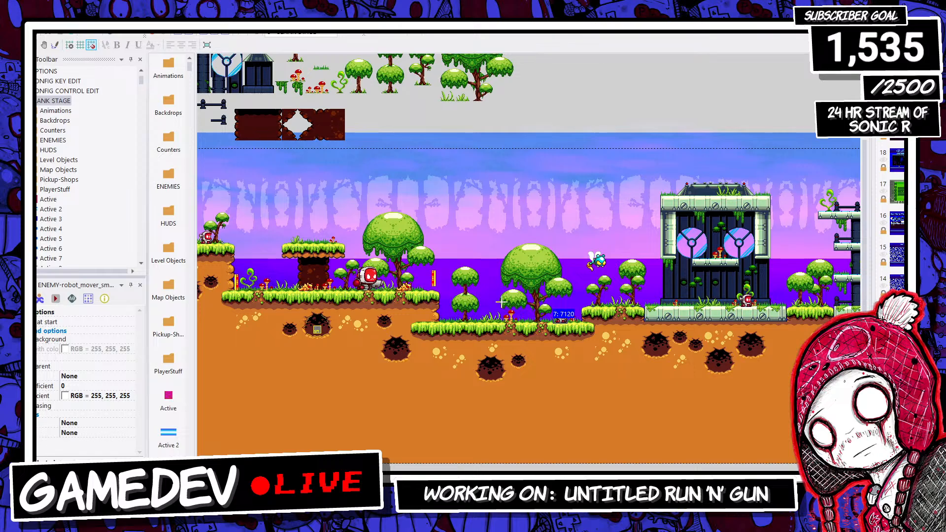
click(501, 302)
drag(507, 312, 531, 321)
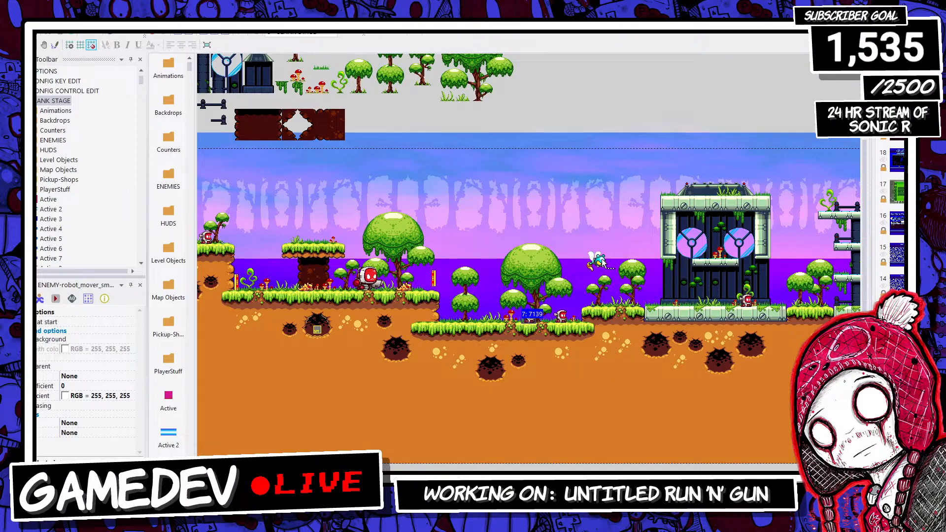
drag(603, 260, 622, 261)
click(601, 219)
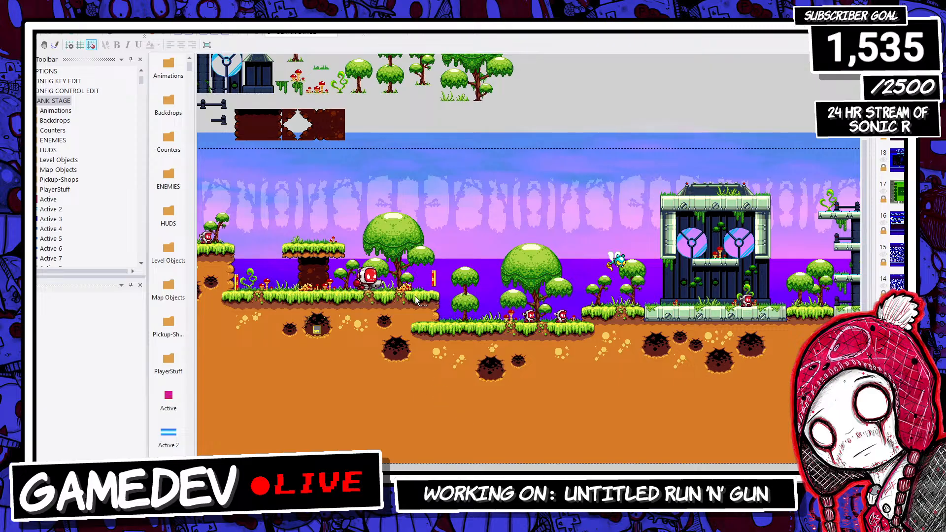
Step: Move two wooden boxes from the stored rows onto the grass ledge before the high dirt platform and the top of the dirt block
click(433, 280)
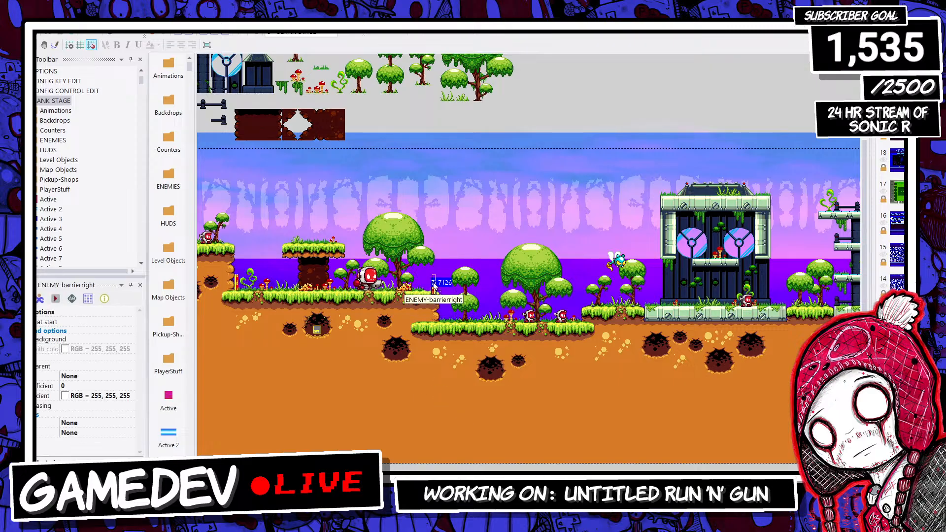
drag(424, 475, 320, 475)
scroll(315, 396, down, 2)
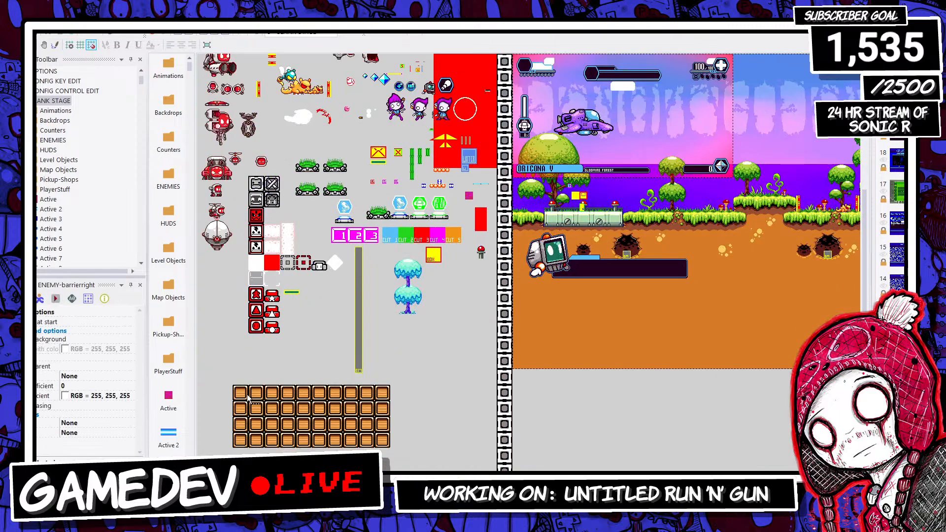
click(256, 396)
shift+click(245, 393)
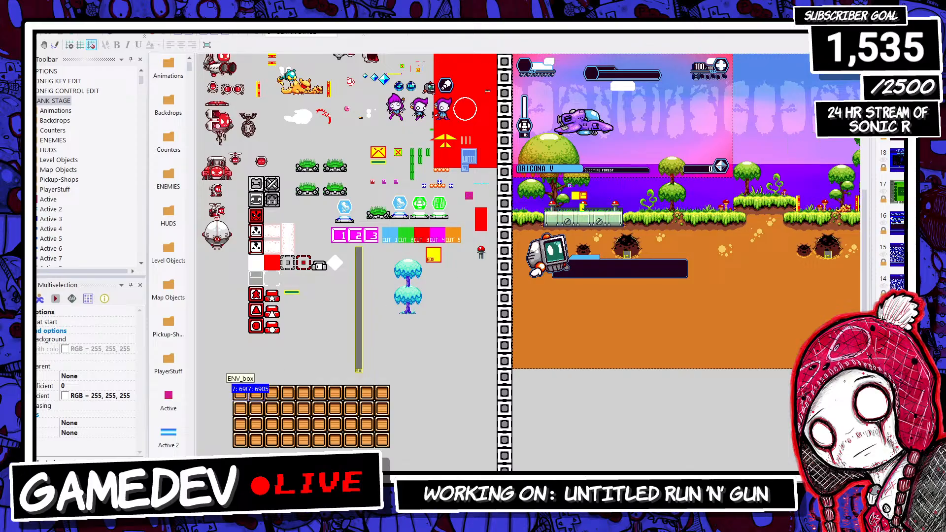
scroll(705, 137, right, 7)
drag(639, 140, 661, 176)
drag(650, 168, 833, 137)
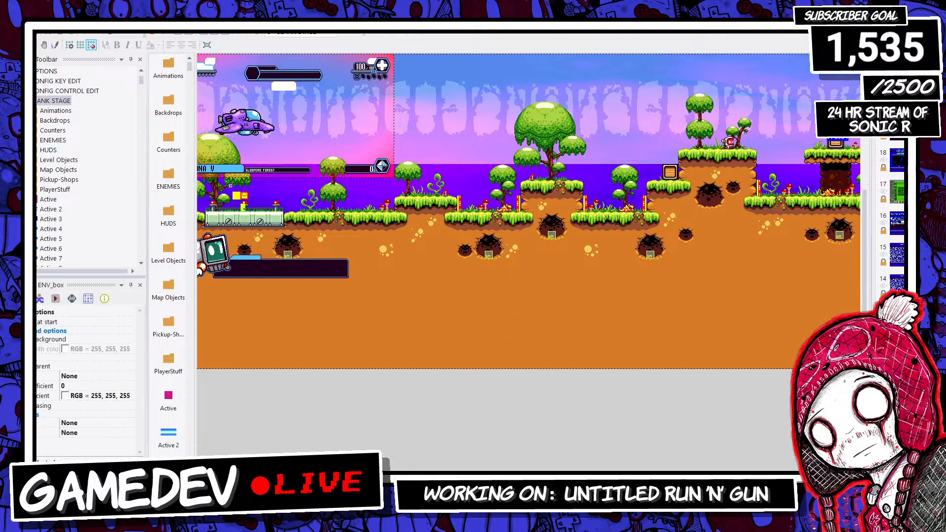
Step: Stack another stored wooden box on the one atop the dirt block
scroll(528, 262, left, 6)
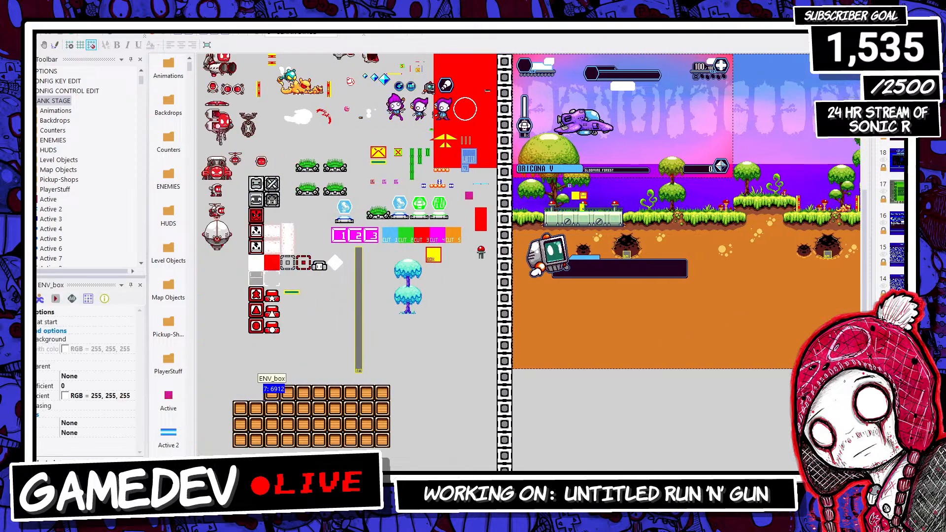
scroll(270, 387, right, 6)
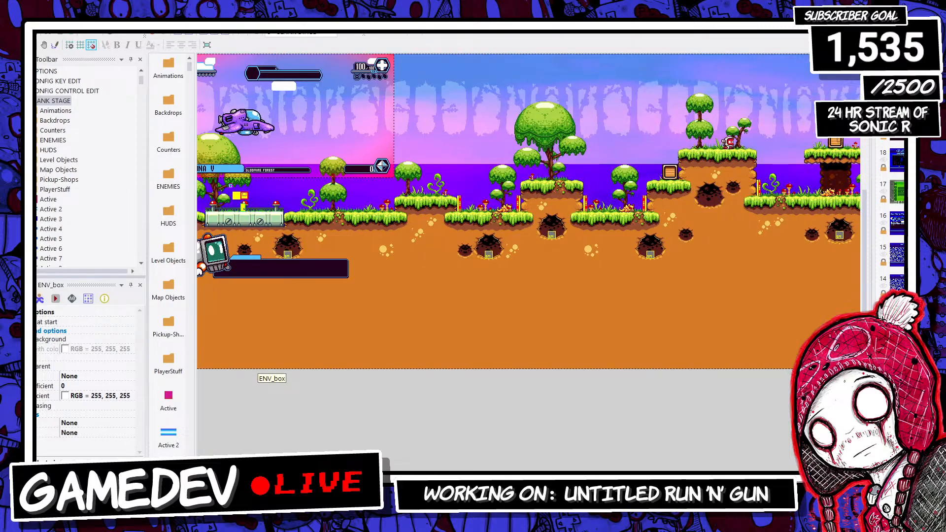
scroll(389, 400, left, 6)
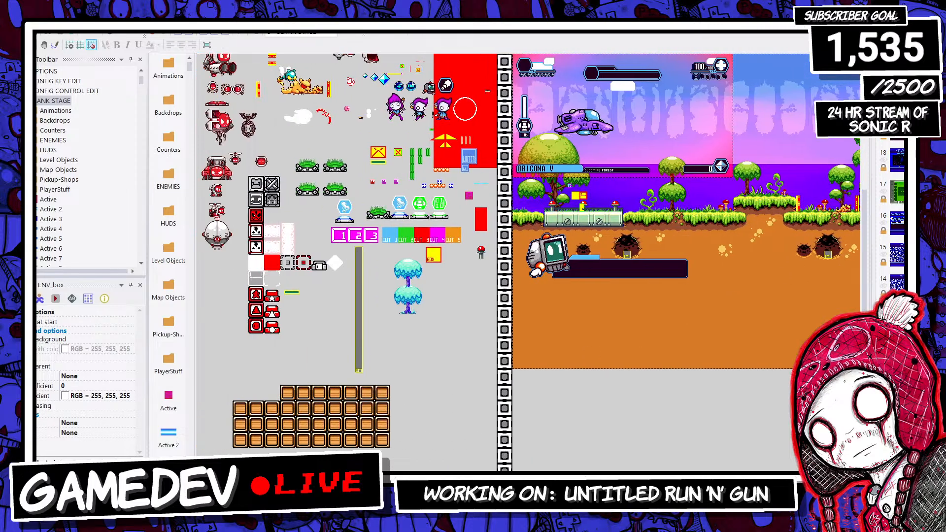
Step: Bring the top row's remaining seven wooden boxes into the level and pile three of them on top of the metal tower
drag(390, 400, 387, 396)
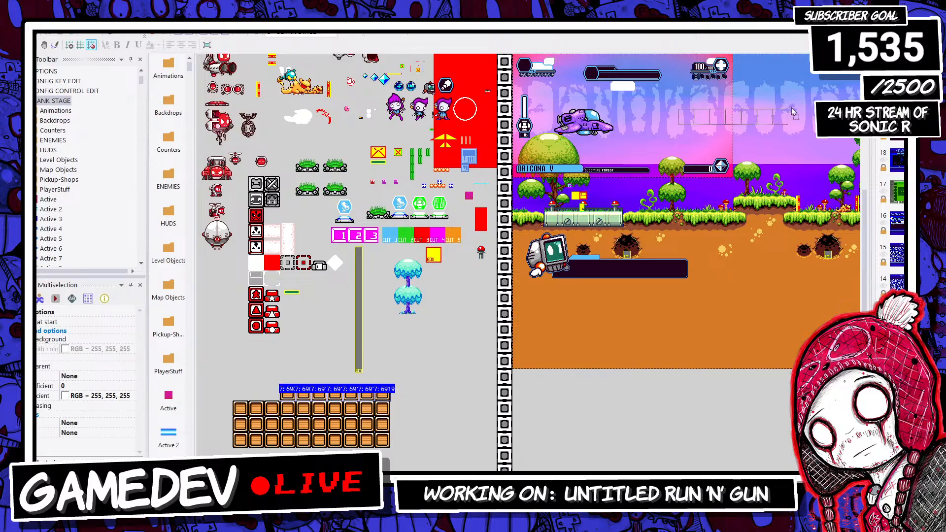
scroll(386, 396, up, 1)
scroll(528, 263, right, 20)
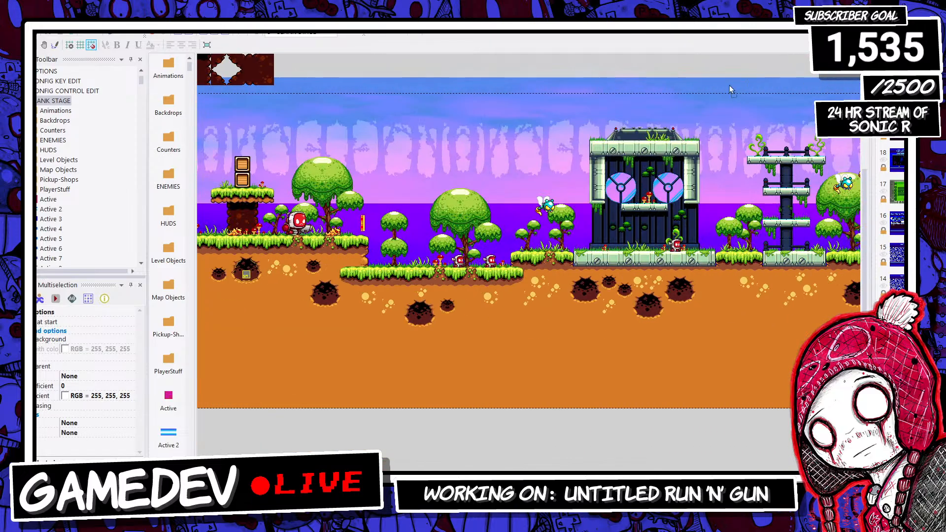
key(ctrl+v)
click(435, 99)
drag(483, 129, 786, 139)
click(538, 121)
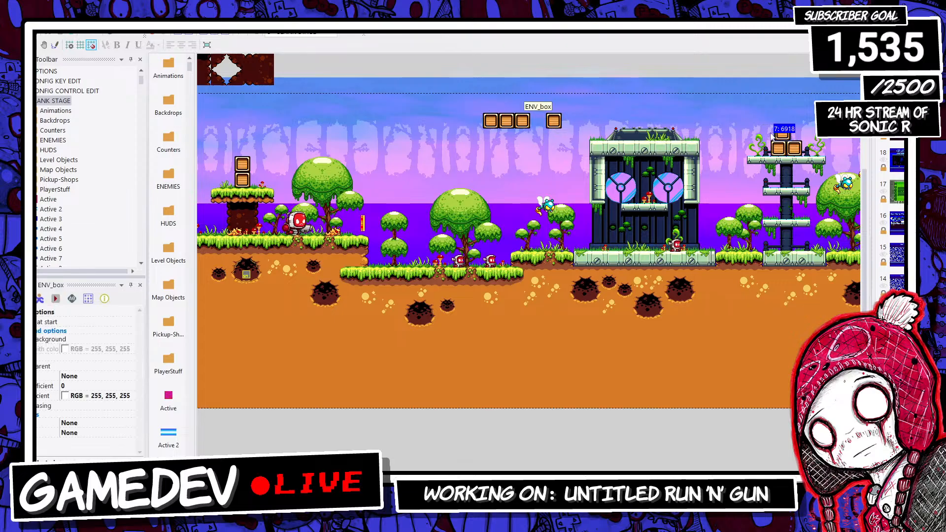
Step: Put two wooden boxes on the metal building's roof and one on its inner ledge
drag(479, 112, 645, 196)
click(664, 134)
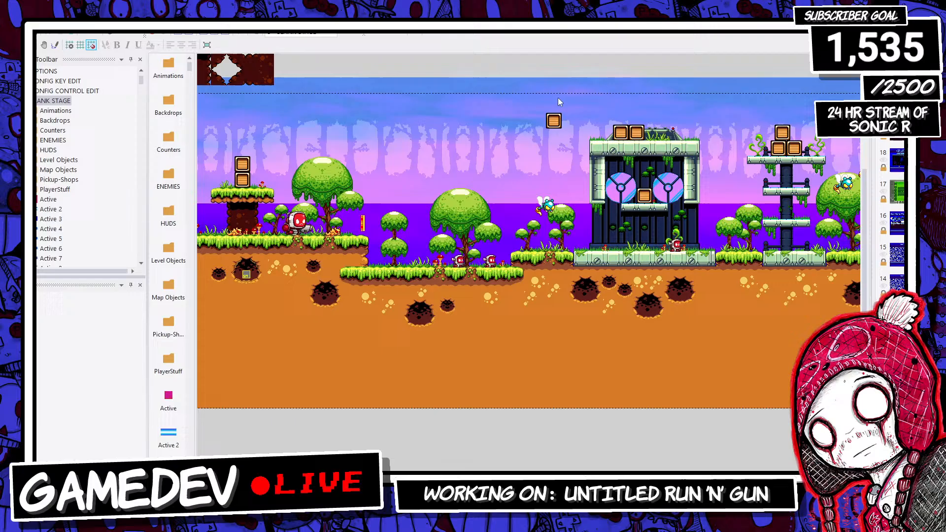
Step: Form a three-box pyramid on the near end of the metal building's roof and stack two boxes at the tower top's near edge
click(676, 113)
drag(629, 118, 616, 119)
shift+click(636, 133)
shift+click(621, 133)
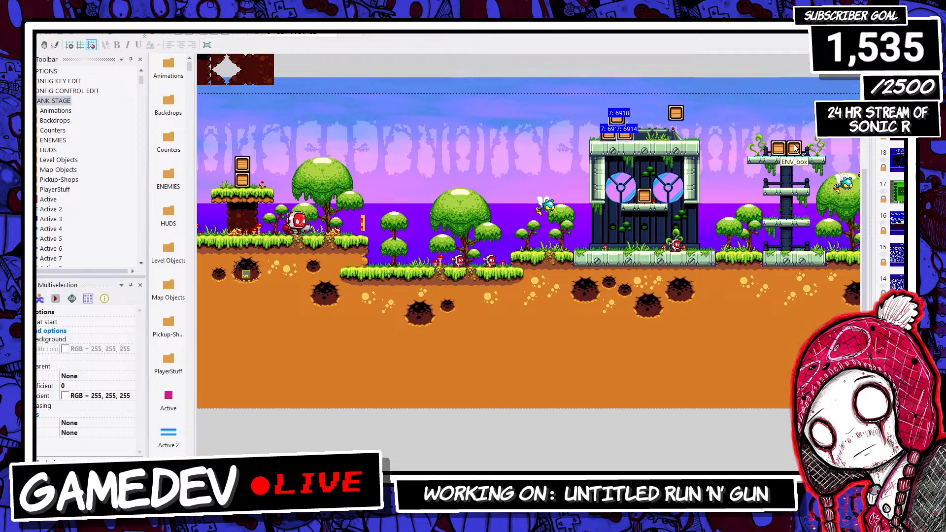
drag(796, 148, 766, 148)
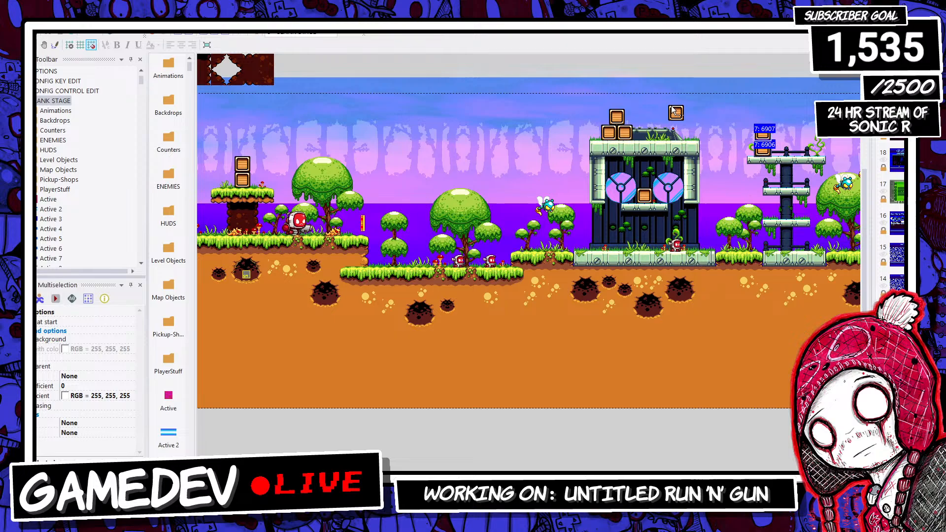
Step: Move the loose wooden box above the metal building to the foot of the cliff, beside the low metal platform
click(675, 110)
scroll(851, 240, right, 4)
drag(850, 239, 621, 240)
click(613, 146)
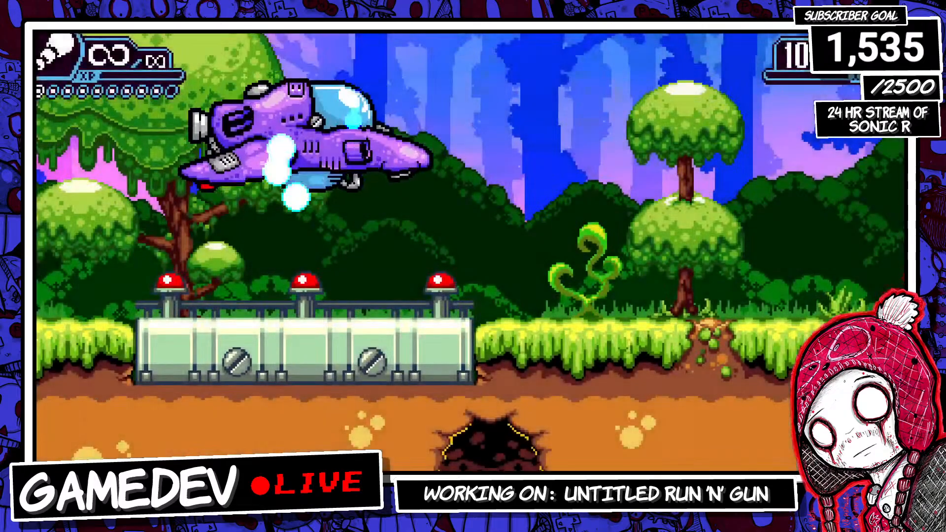
Step: Play-test the stage, running and jumping through the forest section both ways, and return to the editor
key(Right)
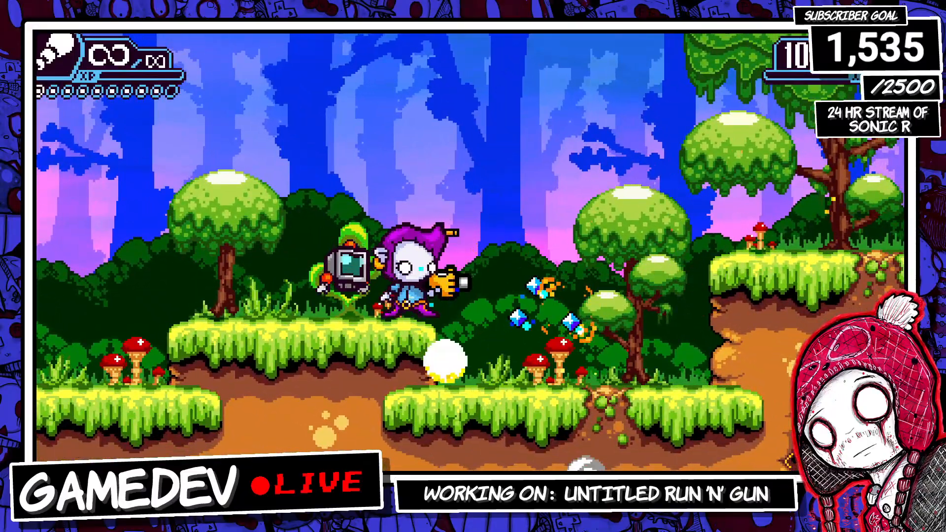
key(Right)
key(Right)
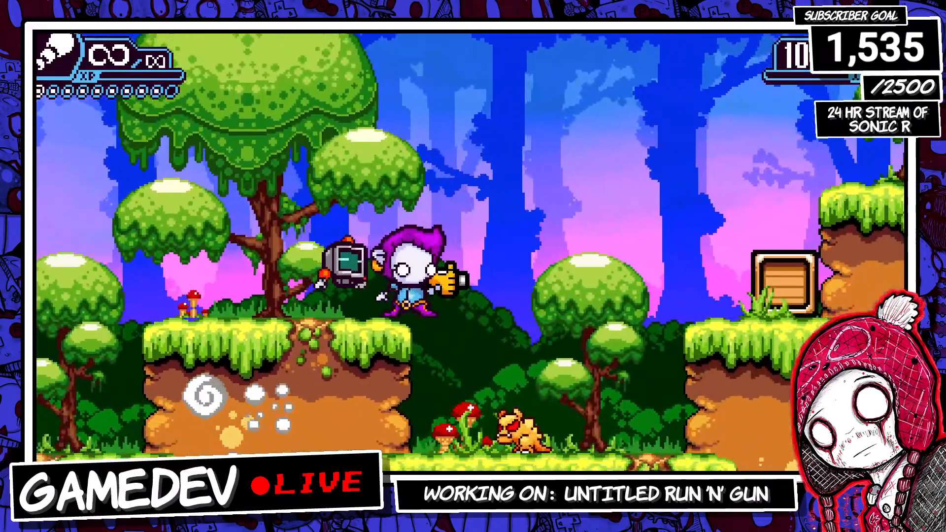
key(Left)
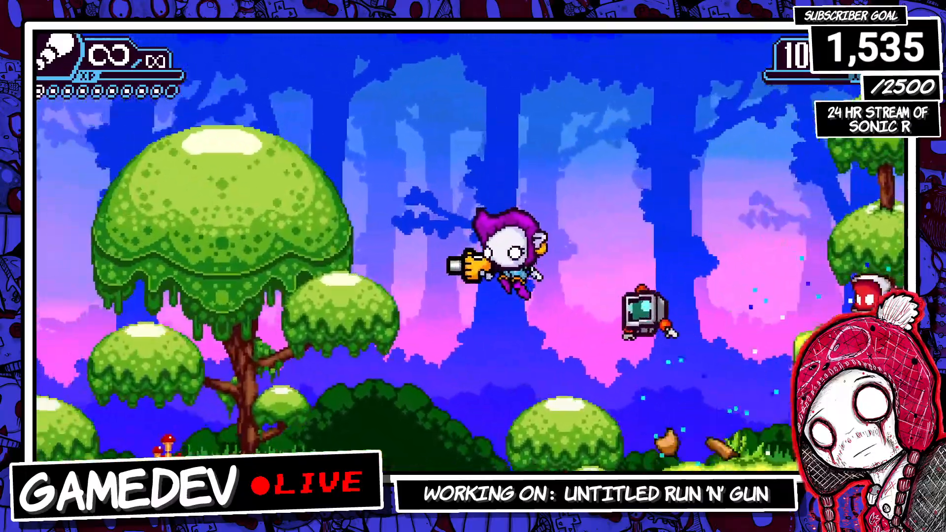
key(Right)
key(Left)
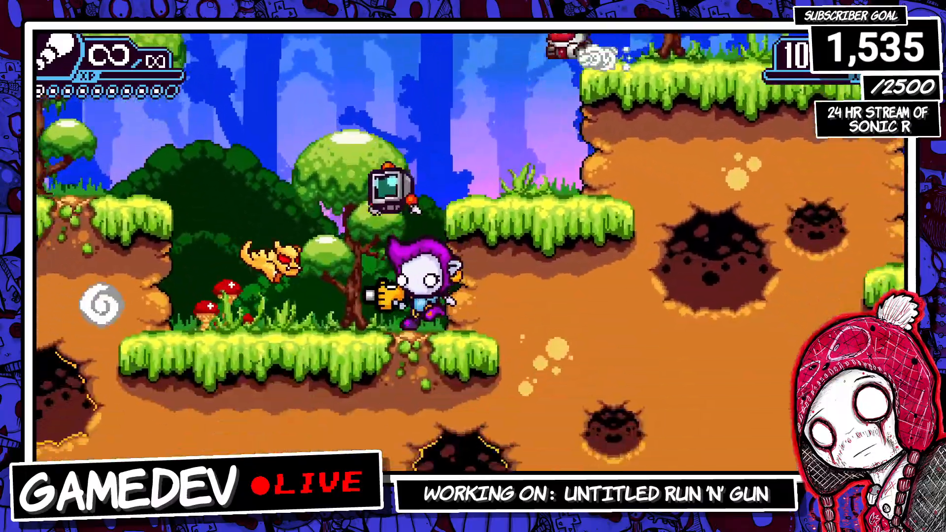
key(x)
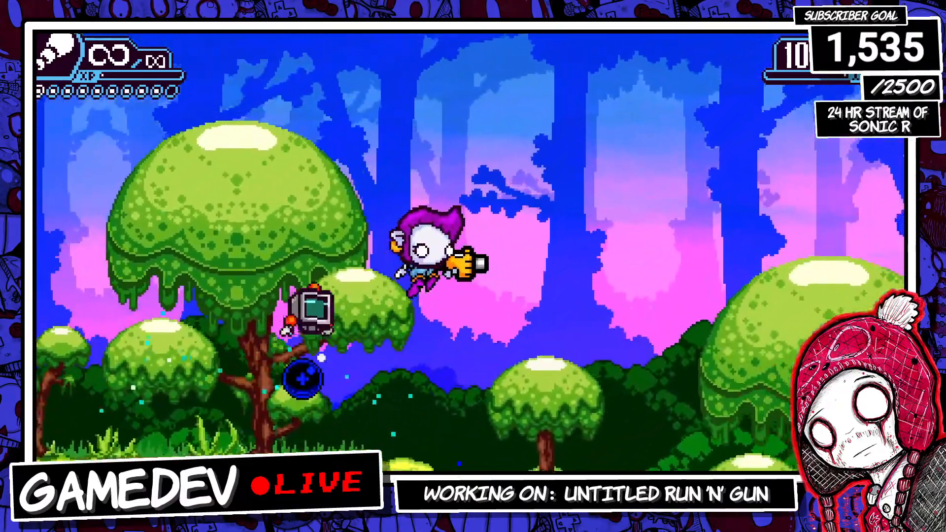
key(Escape)
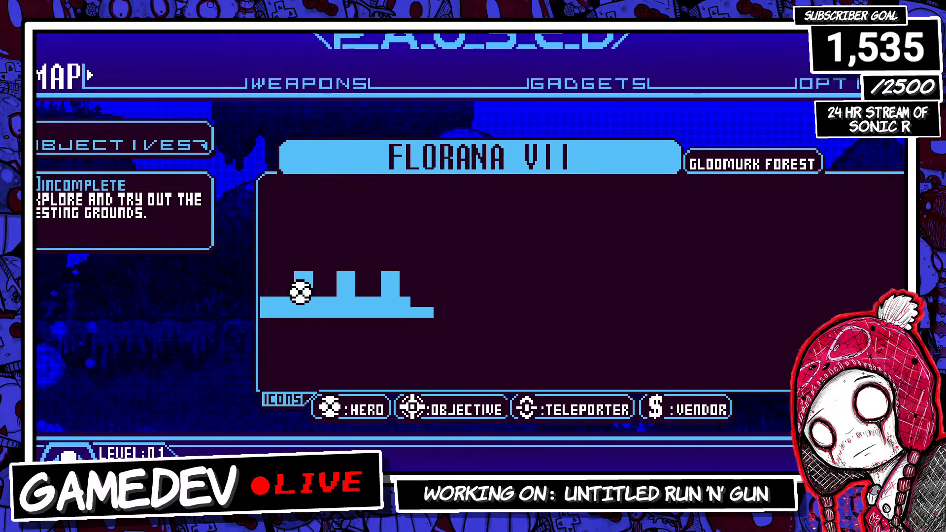
key(Escape)
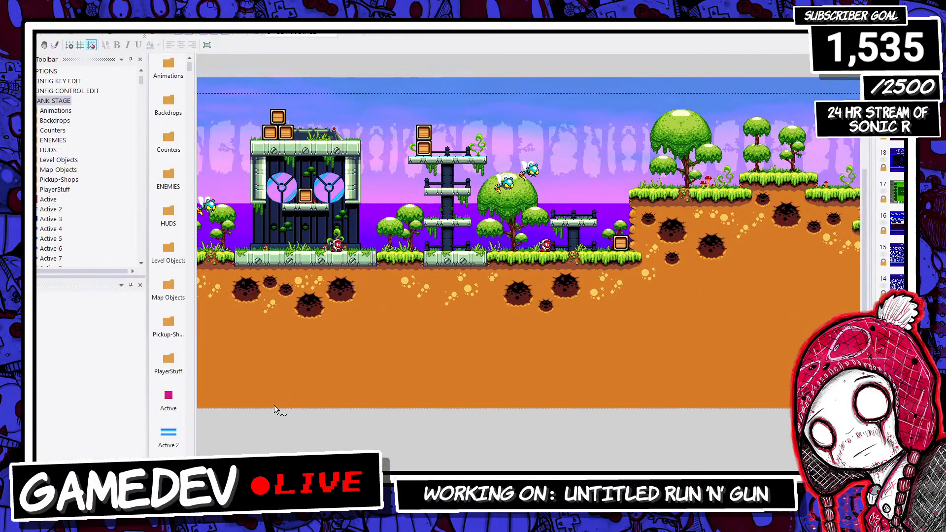
Step: Copy the marked hole pair beneath the dirt block onto the two outer holes under the metal building
scroll(502, 288, left, 10)
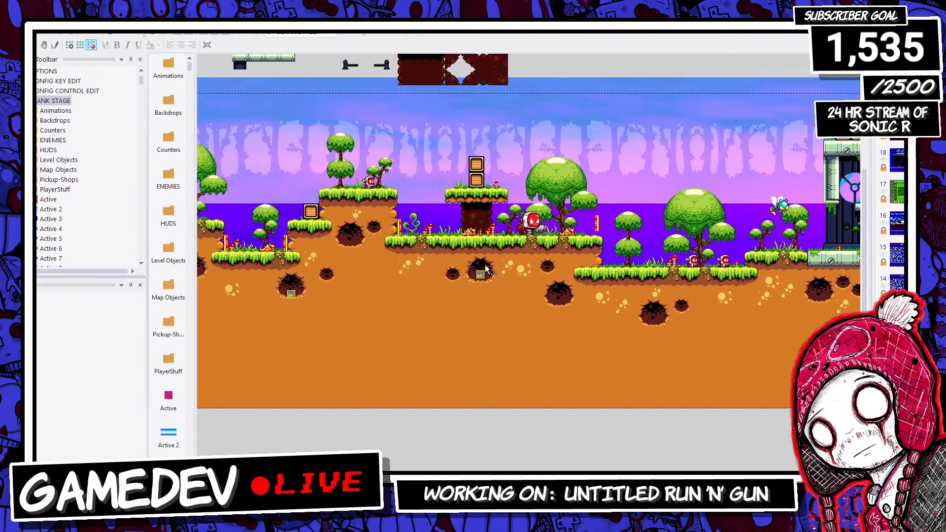
click(485, 266)
mouse_move(316, 475)
mouse_down()
mouse_move(381, 476)
mouse_move(349, 473)
mouse_up()
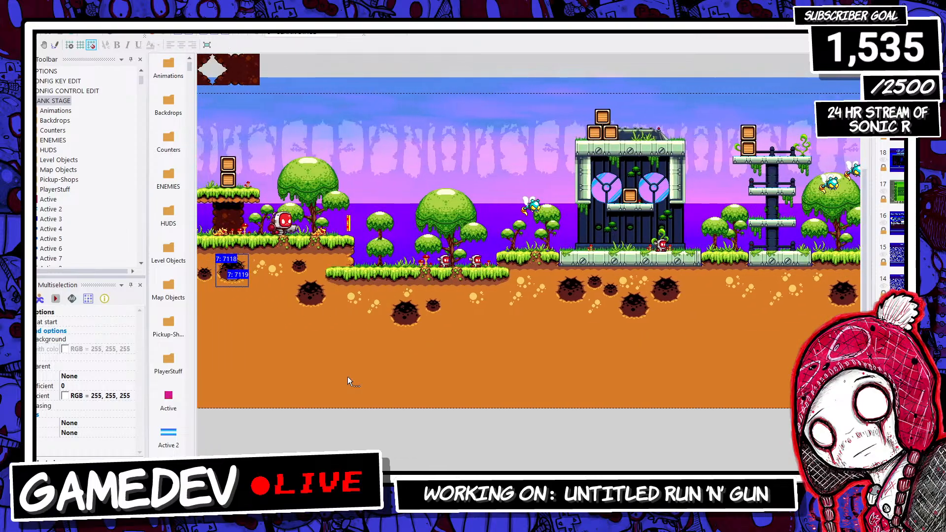
key(ctrl+v)
click(559, 271)
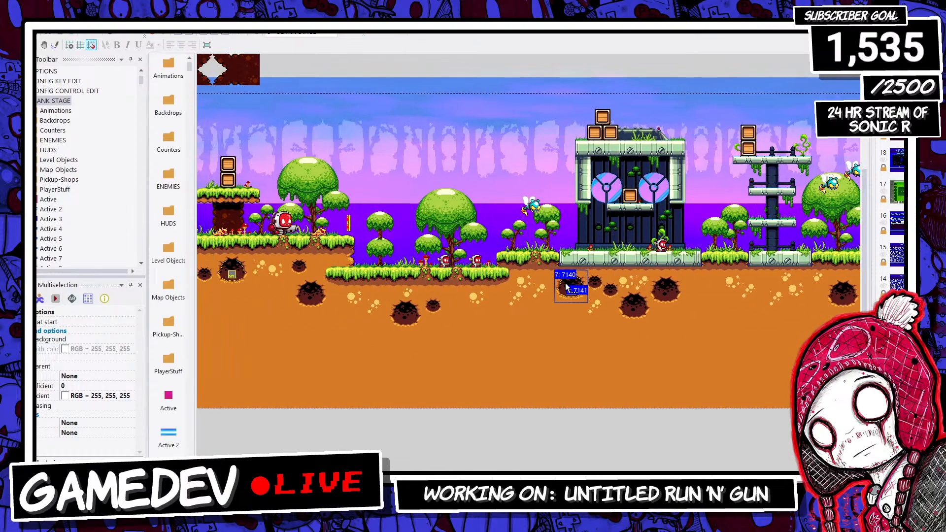
click(558, 340)
key(ctrl+v)
click(653, 276)
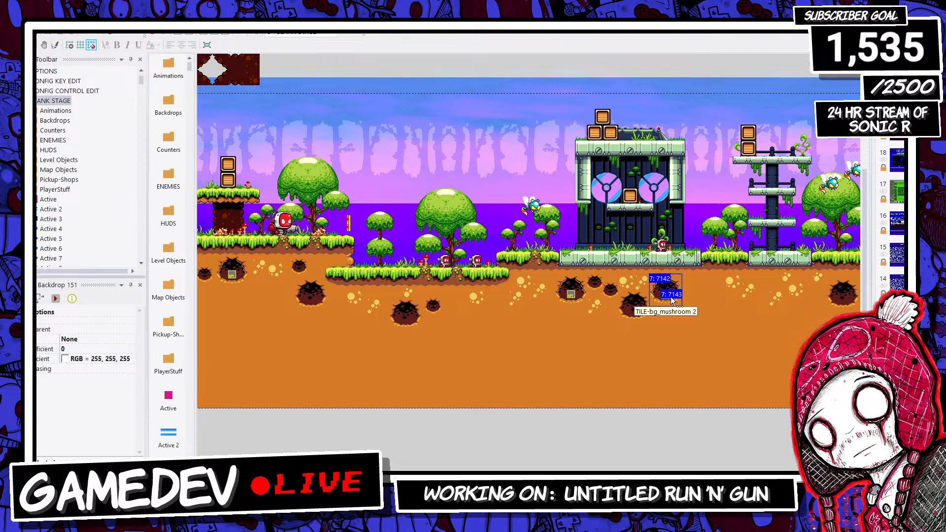
click(661, 320)
click(627, 442)
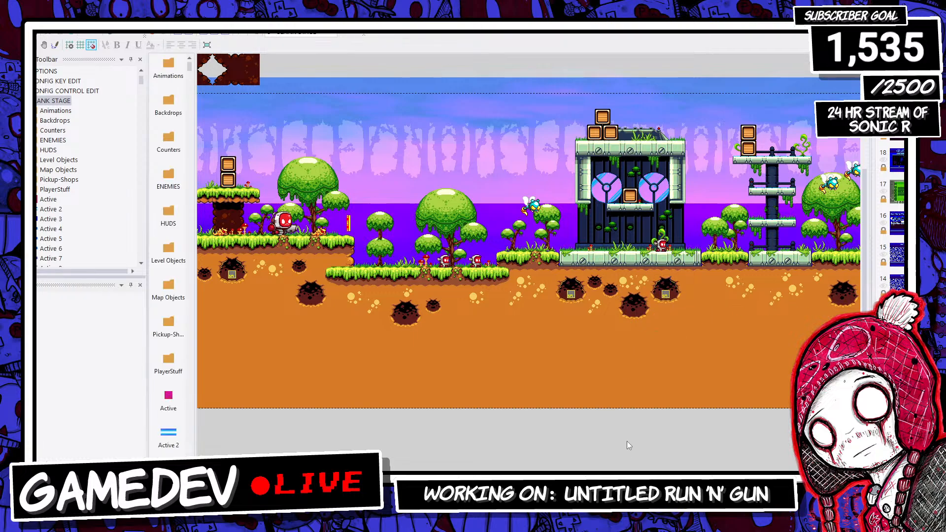
Step: Place another copy of the marked hole pair on the upper hole near the cliff's edge
drag(581, 476, 643, 476)
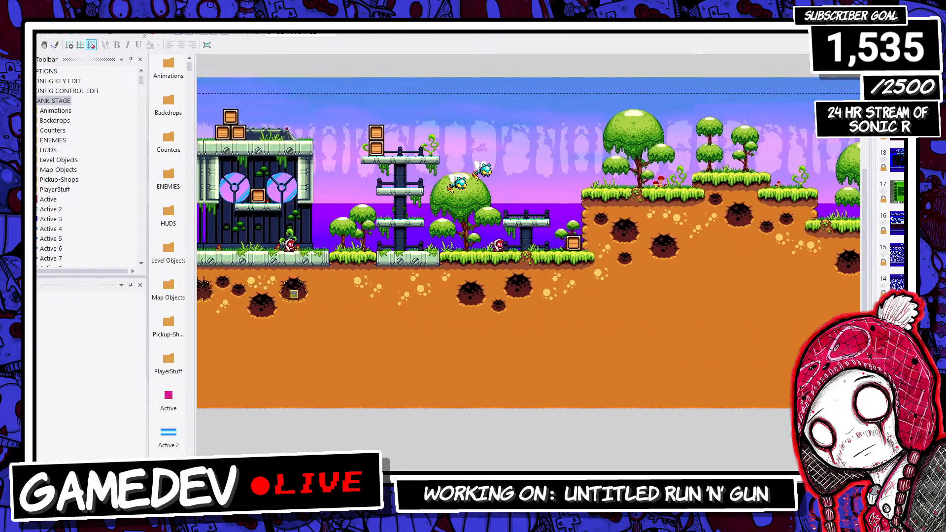
click(612, 217)
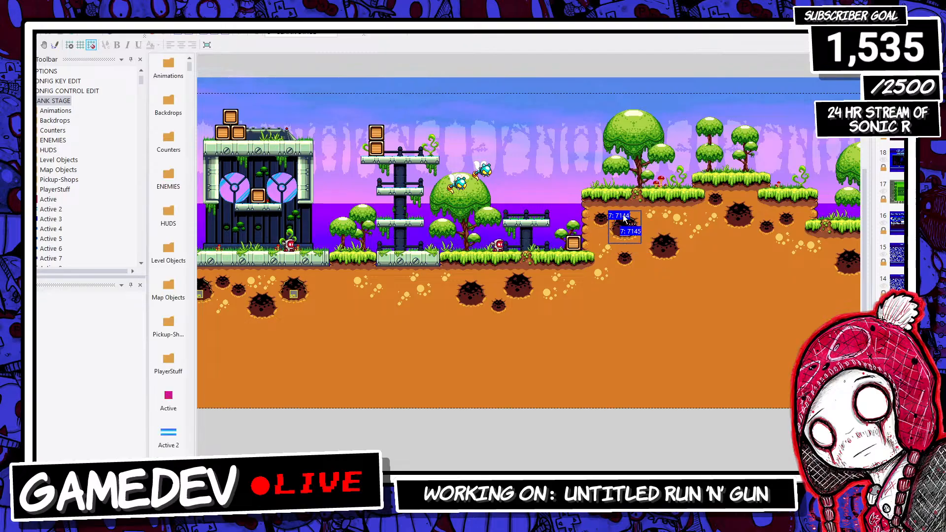
drag(624, 215, 623, 223)
click(642, 283)
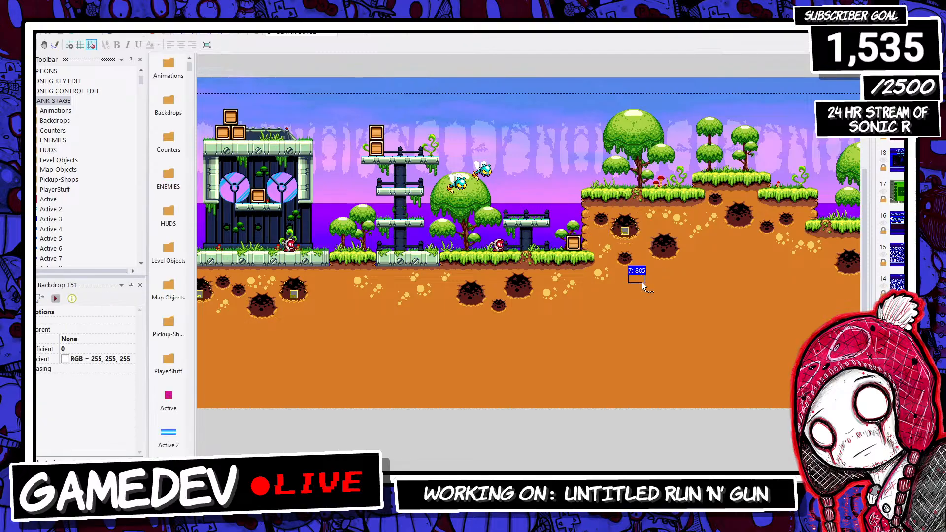
Step: Copy a TILE-bg_mushroom from the starting grass onto the far end of the metal building's base, deleting the stray copy in the sky
scroll(528, 252, left, 13)
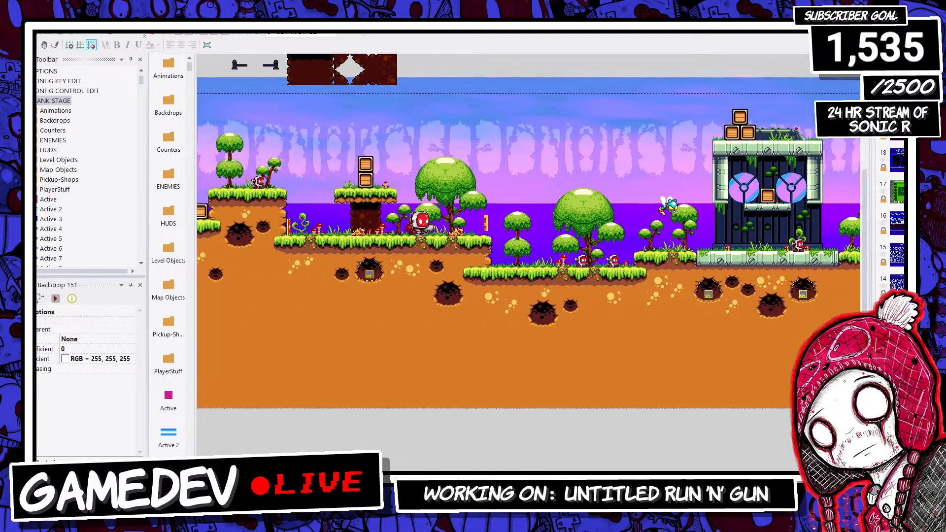
scroll(349, 256, left, 6)
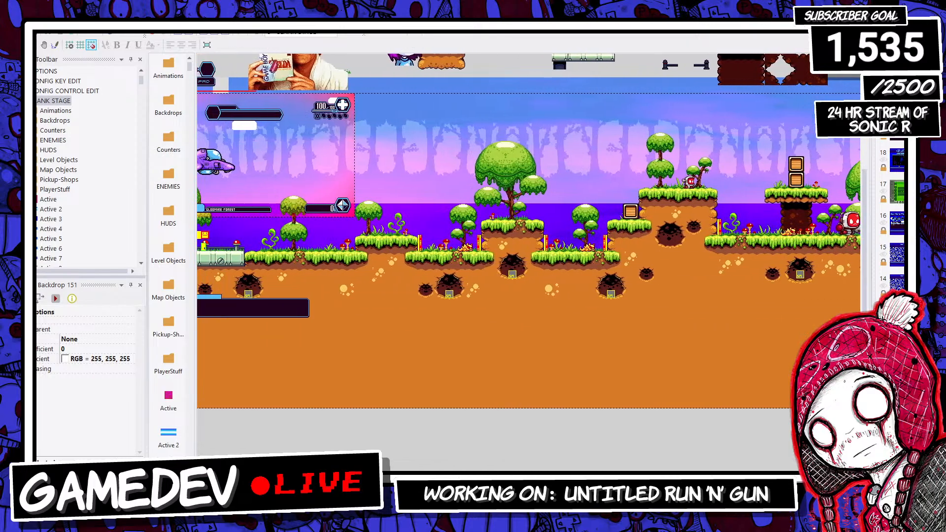
click(348, 246)
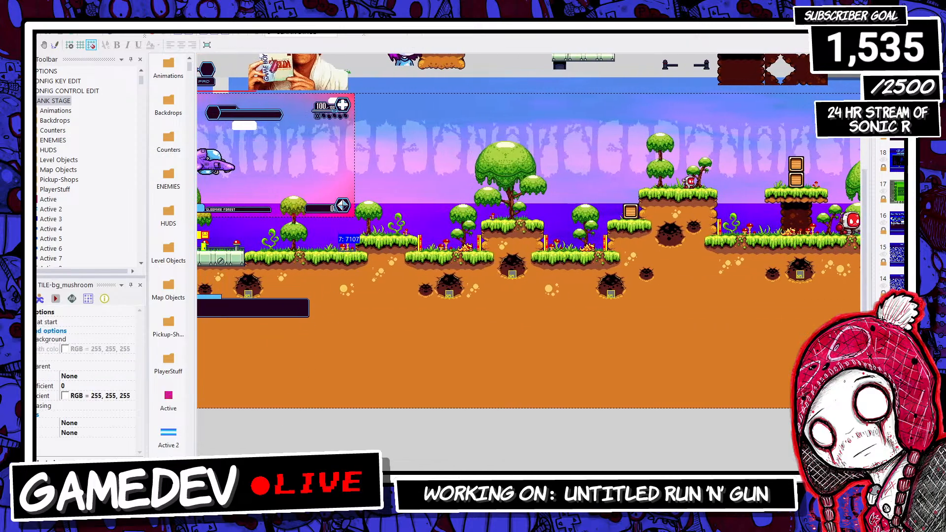
scroll(348, 246, right, 10)
scroll(378, 252, right, 2)
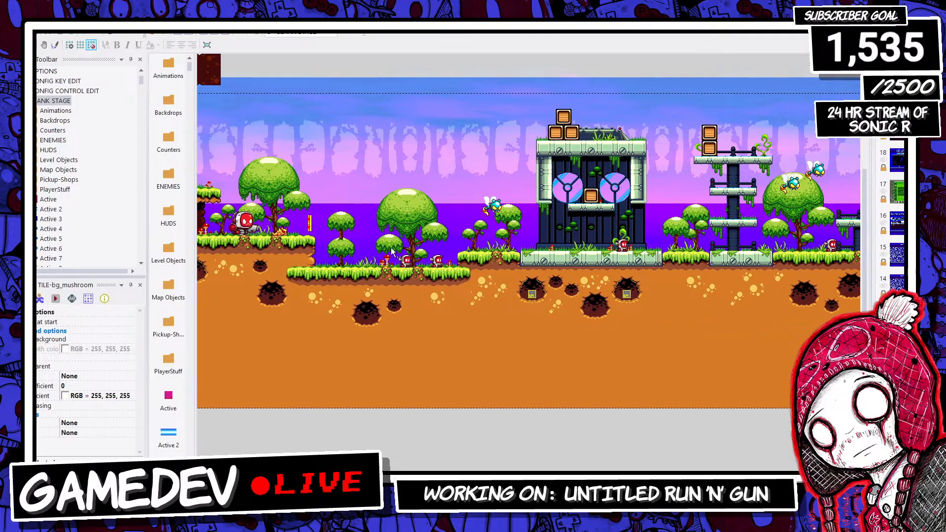
click(377, 251)
click(377, 252)
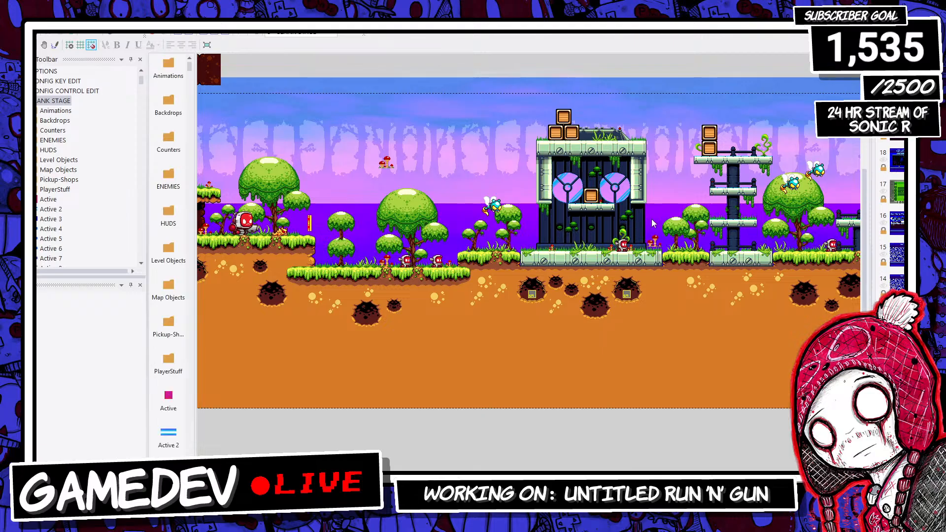
click(655, 241)
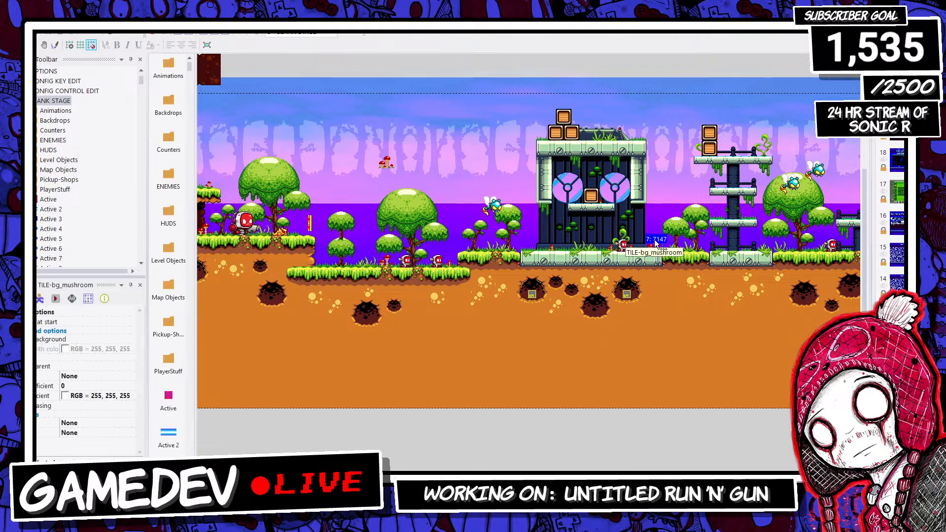
click(387, 164)
key(Delete)
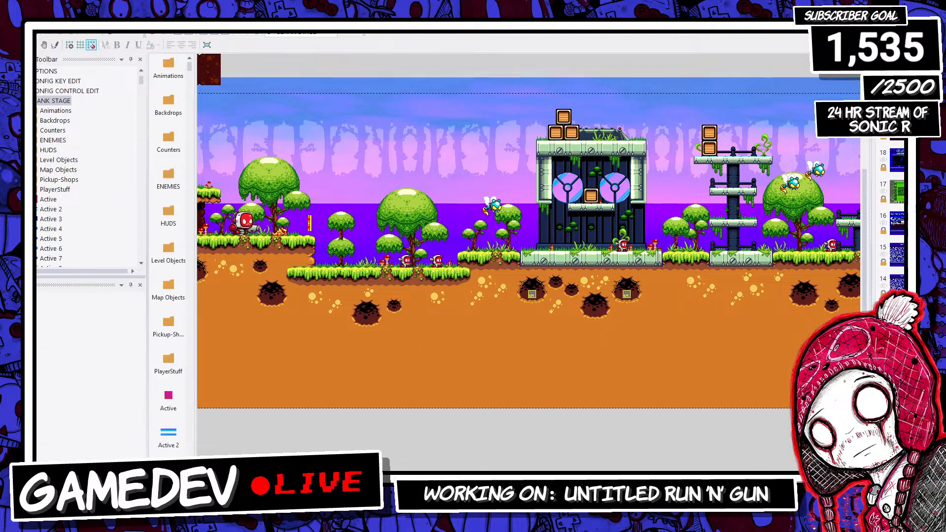
Step: Place a TILE-bg_mushroom copy beside the wooden box at the foot of the cliff
scroll(636, 225, right, 5)
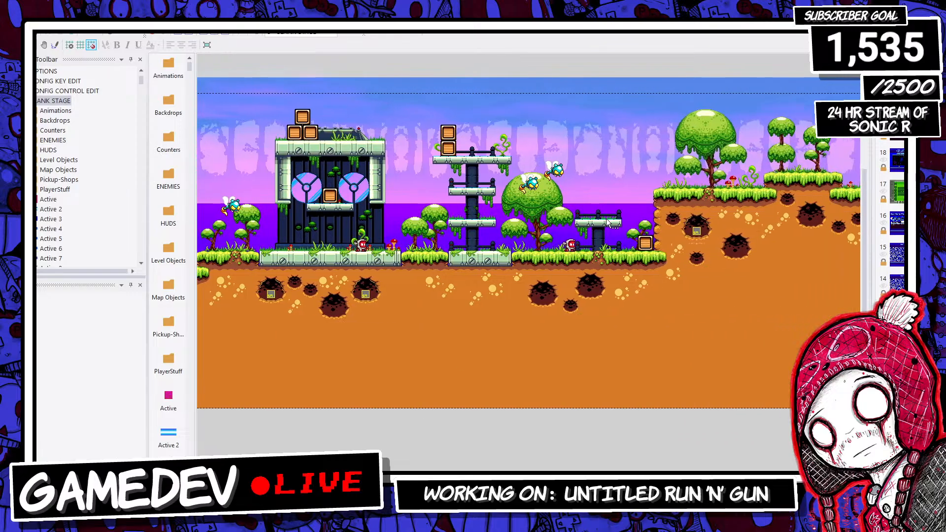
click(629, 246)
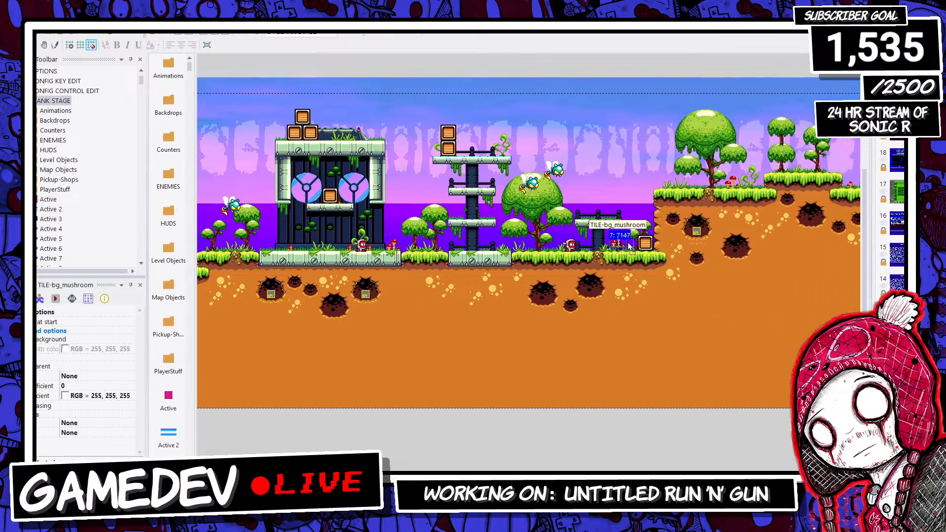
key(Delete)
Step: Move the clifftop mushroom up above the stage and put a mushroom copy in its former spot beside the tree
click(737, 181)
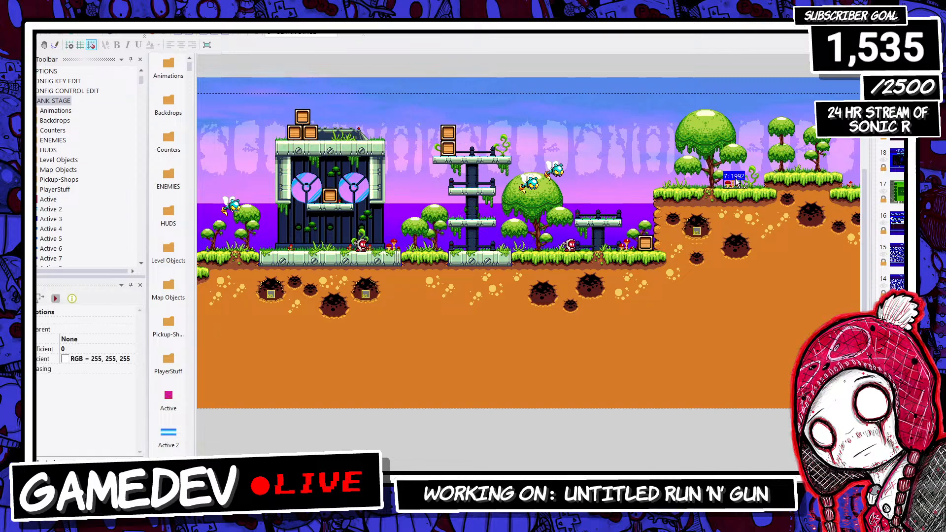
drag(736, 182, 687, 71)
ctrl+drag(687, 72, 732, 168)
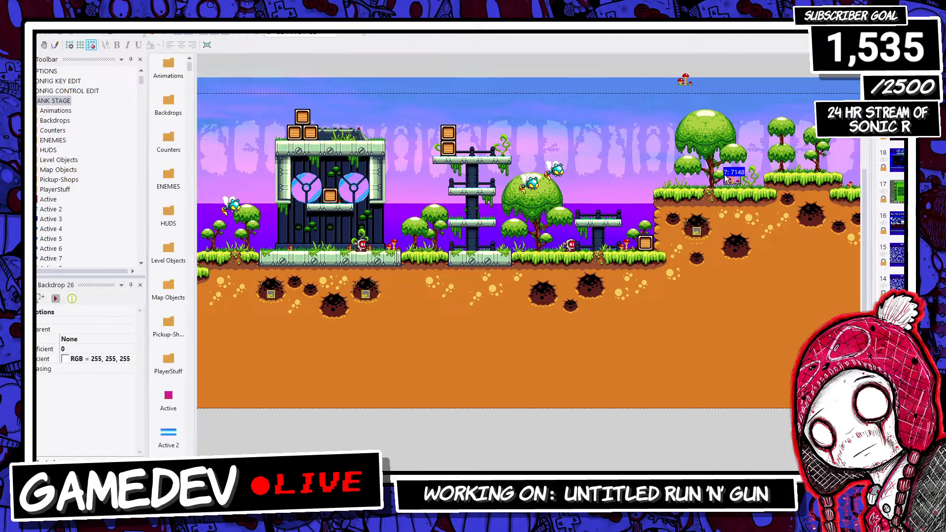
click(660, 154)
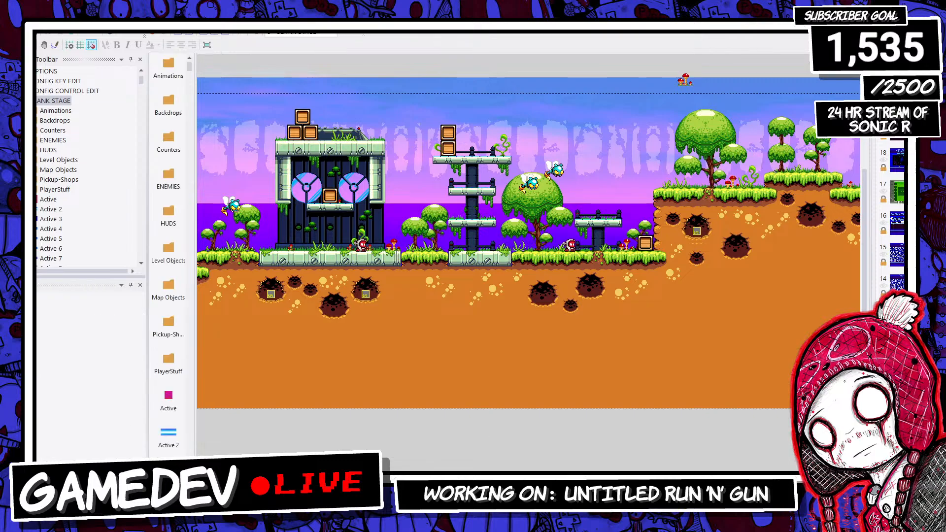
Step: Place a copy of the ENEMY-eggpodspawner on the clifftop beside the big tree and delete the stray mushroom in the sky
scroll(529, 263, left, 6)
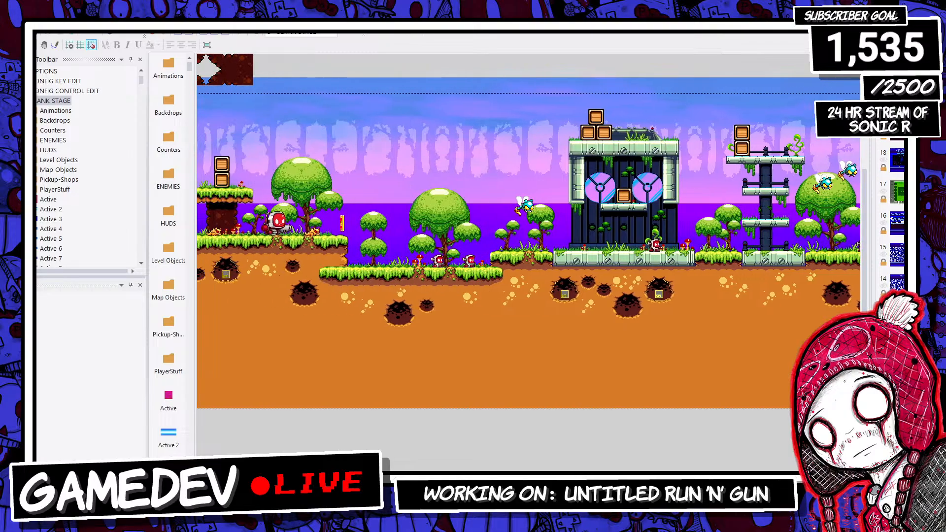
scroll(528, 231, left, 5)
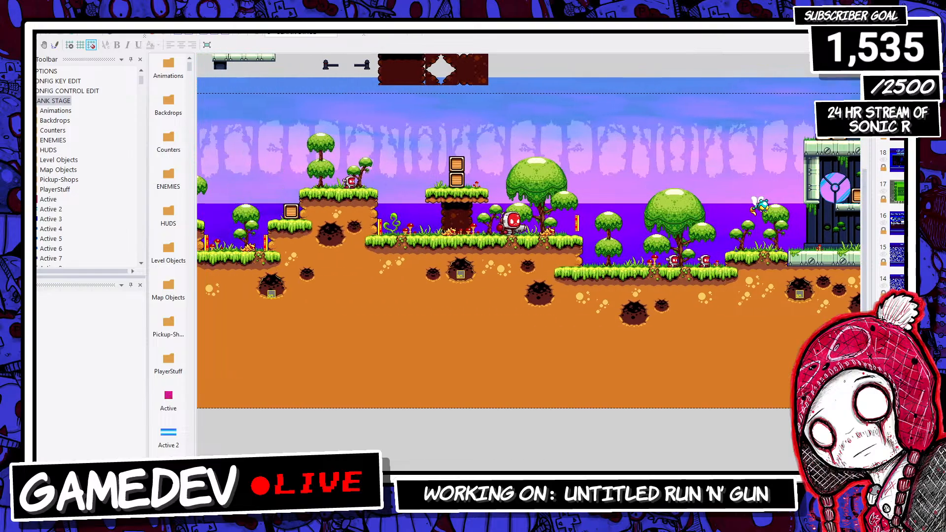
scroll(529, 231, right, 8)
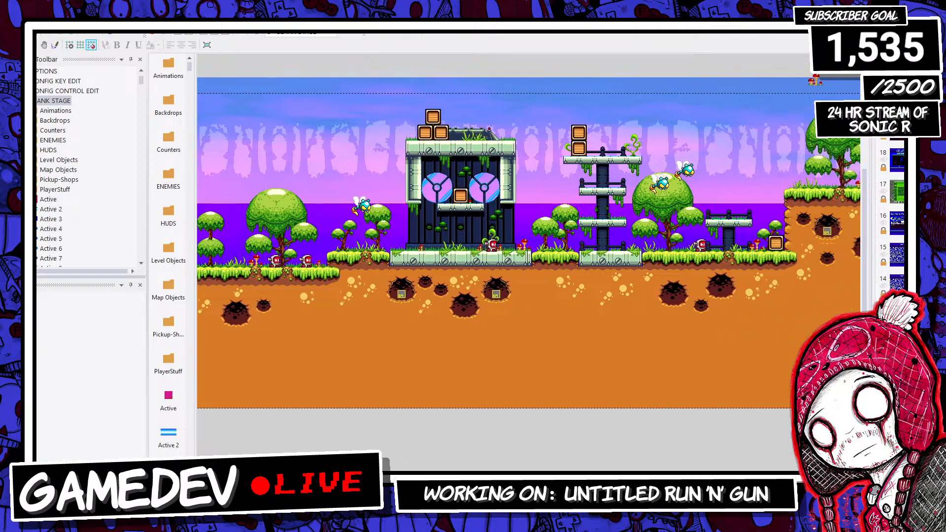
scroll(529, 231, left, 7)
scroll(529, 230, right, 4)
scroll(529, 231, left, 6)
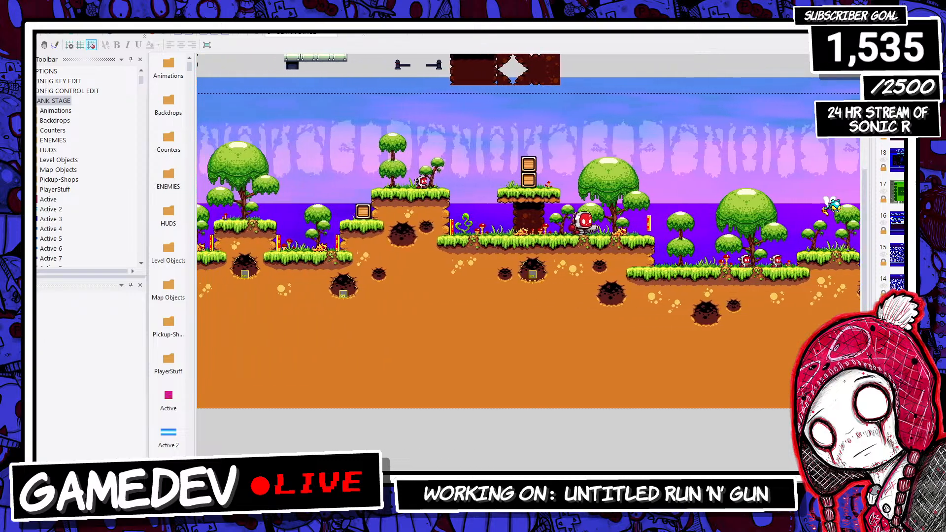
scroll(529, 231, left, 8)
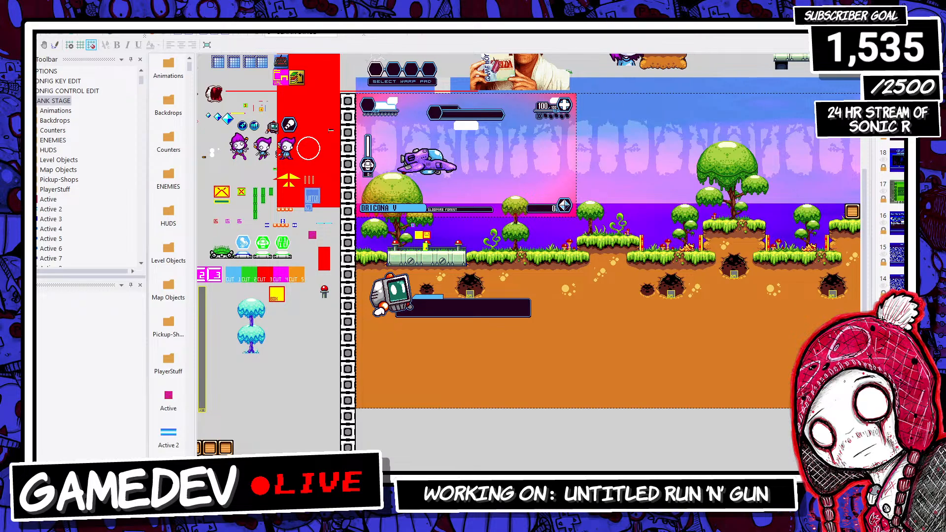
drag(296, 478, 281, 477)
click(293, 334)
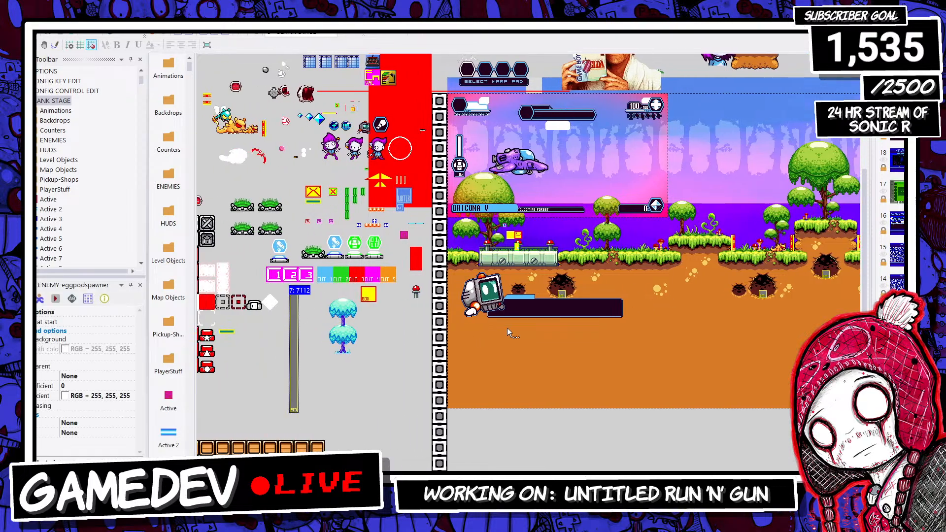
drag(295, 477, 373, 477)
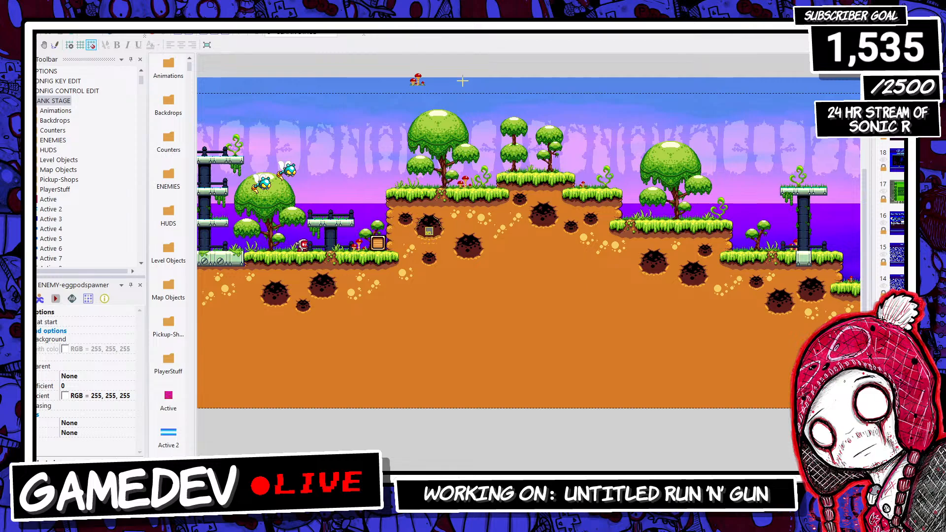
click(486, 94)
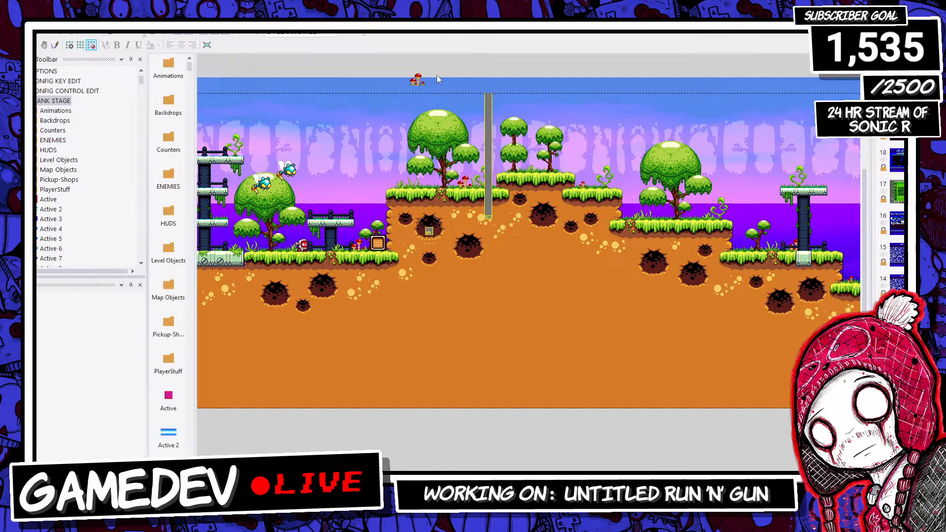
drag(489, 114, 474, 112)
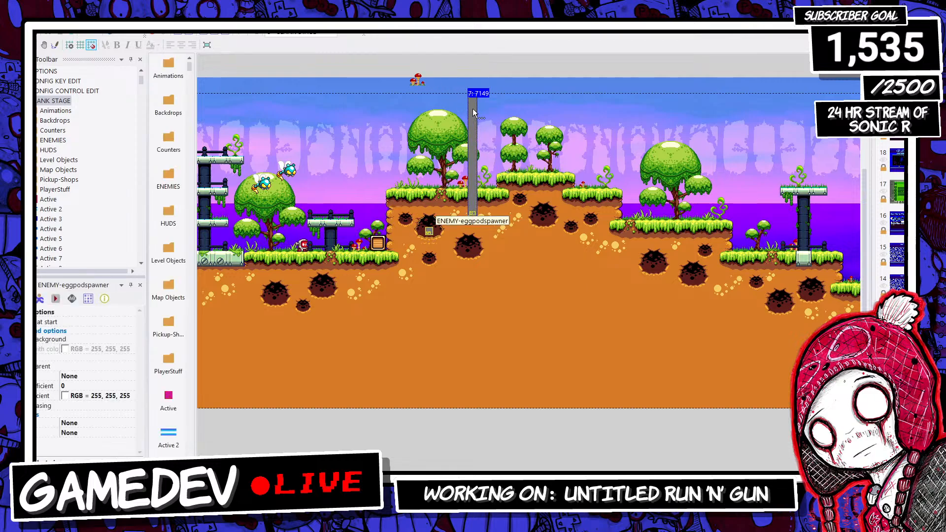
click(419, 82)
key(Delete)
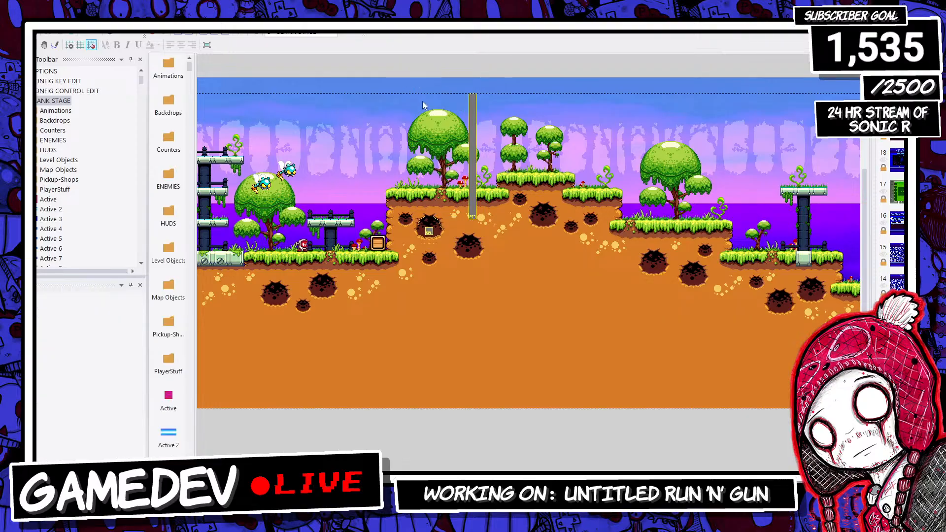
Step: Turn on the stage's hidden background layers, including BACKGROUNDSCROLL, the untitled layers and BACKGROUNDNONSCROLL
drag(351, 474, 266, 473)
scroll(290, 406, up, 1)
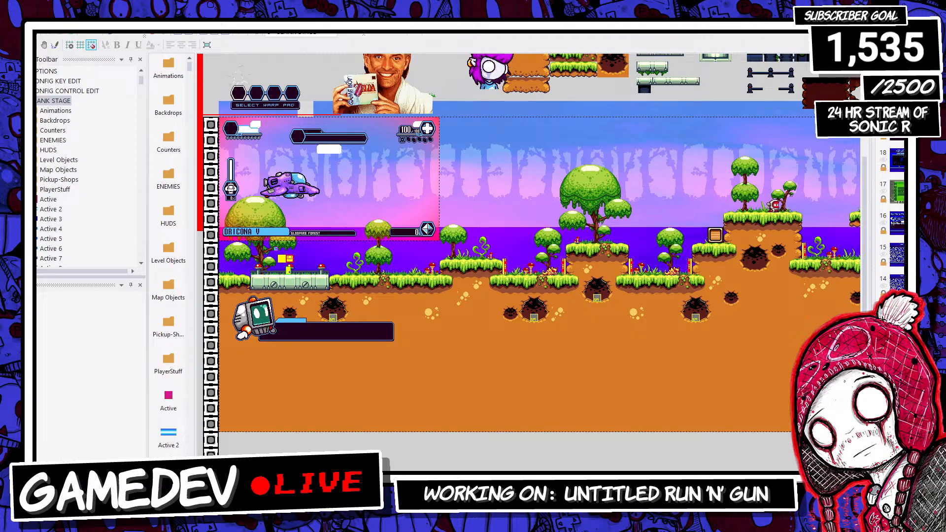
scroll(892, 222, down, 1)
scroll(892, 222, down, 1)
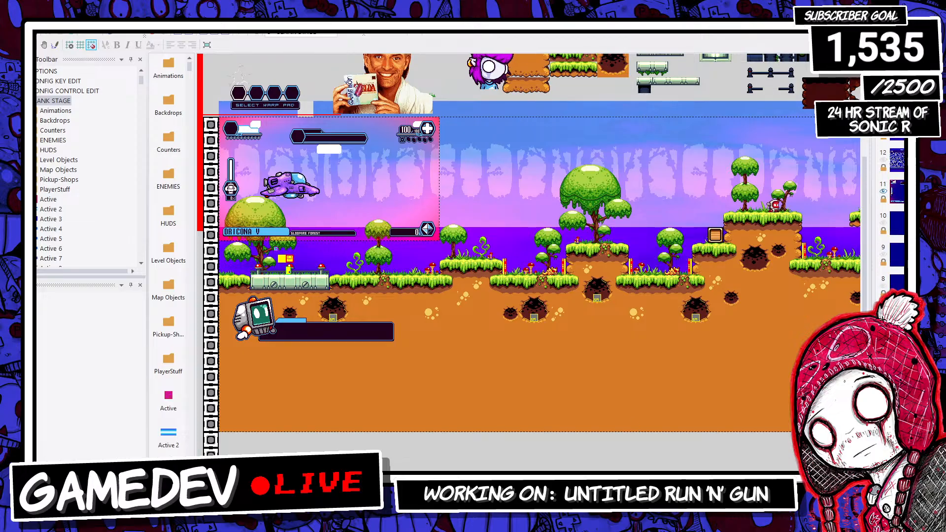
click(884, 413)
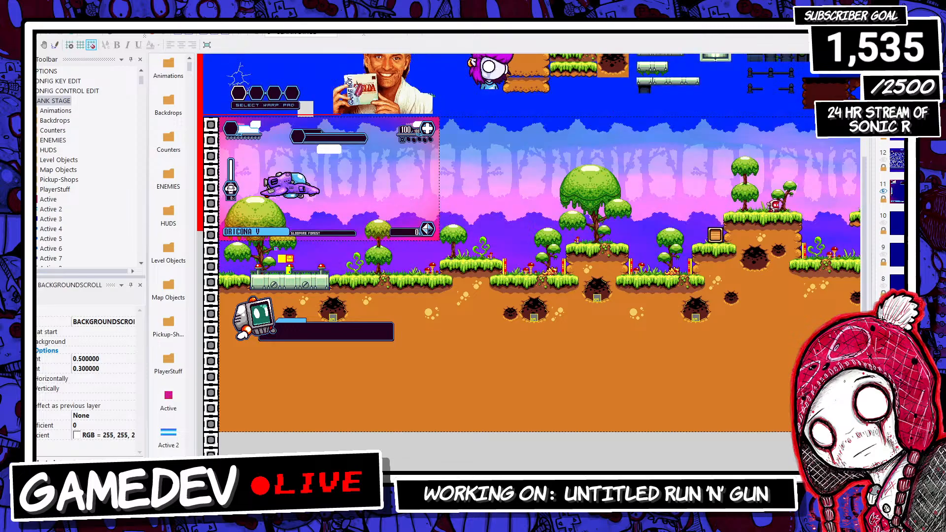
click(883, 380)
click(884, 412)
click(894, 437)
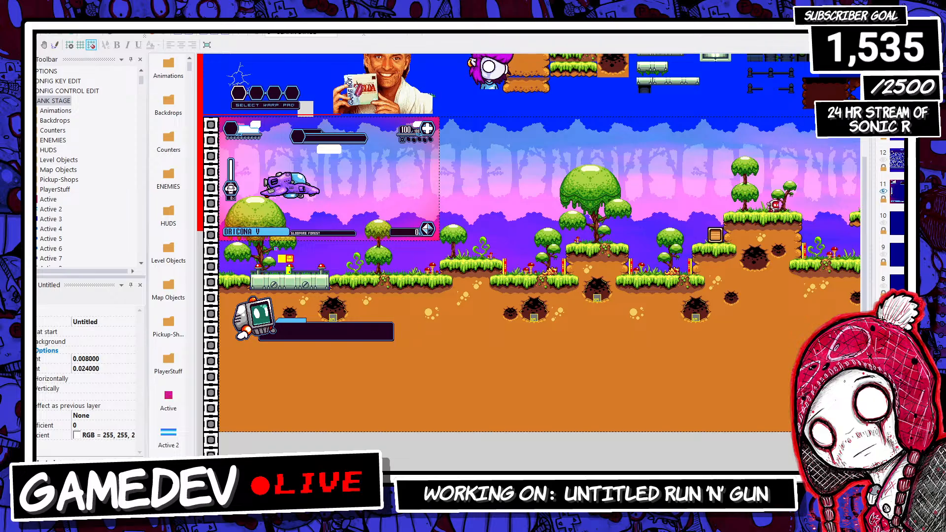
scroll(892, 217, down, 2)
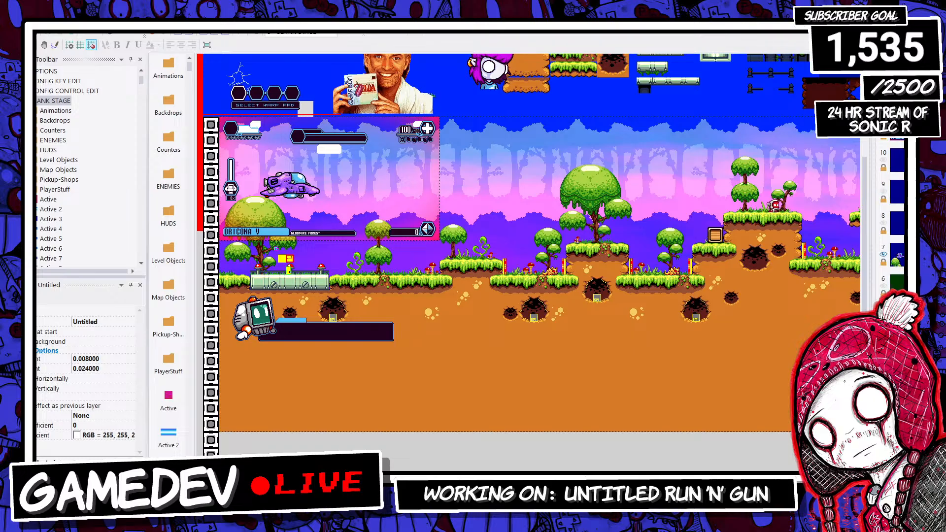
click(884, 381)
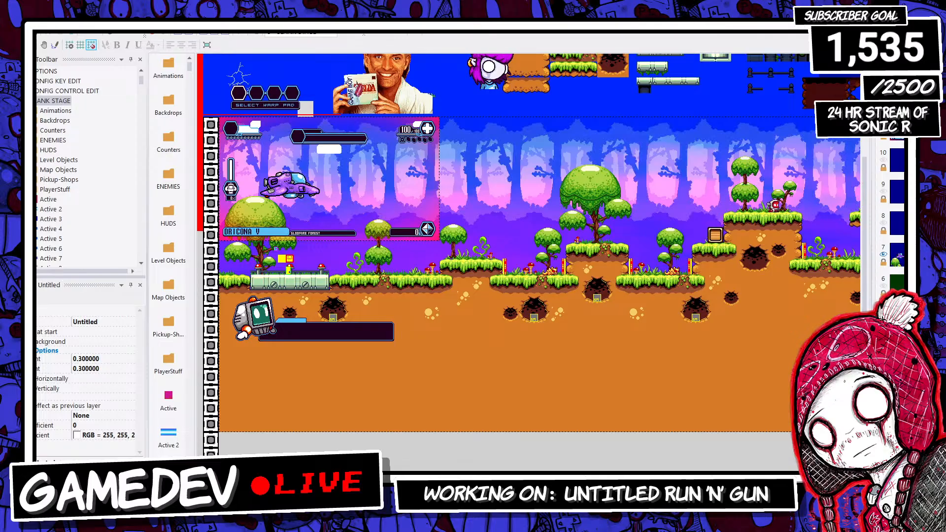
click(884, 412)
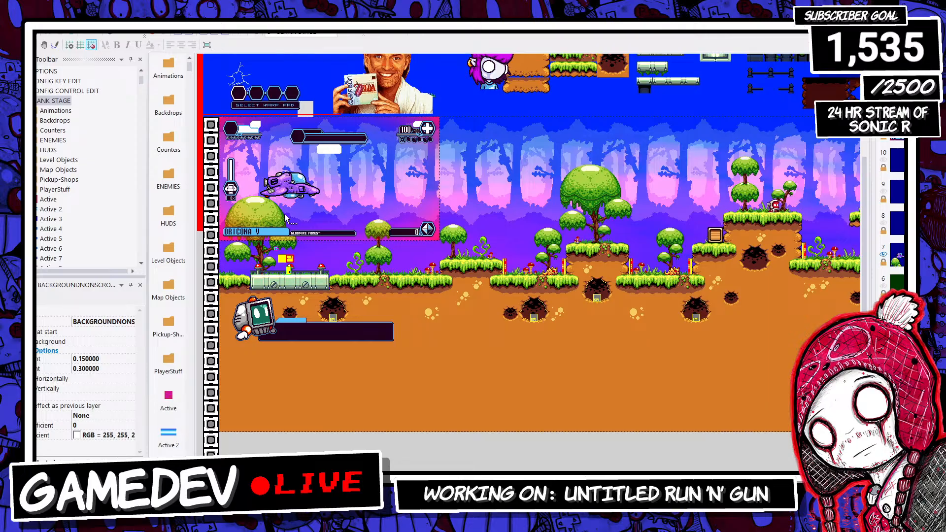
Step: Activate the LEVEL layer and open the Active 12 propeller robot, parked above the stage, for image editing
scroll(427, 323, up, 5)
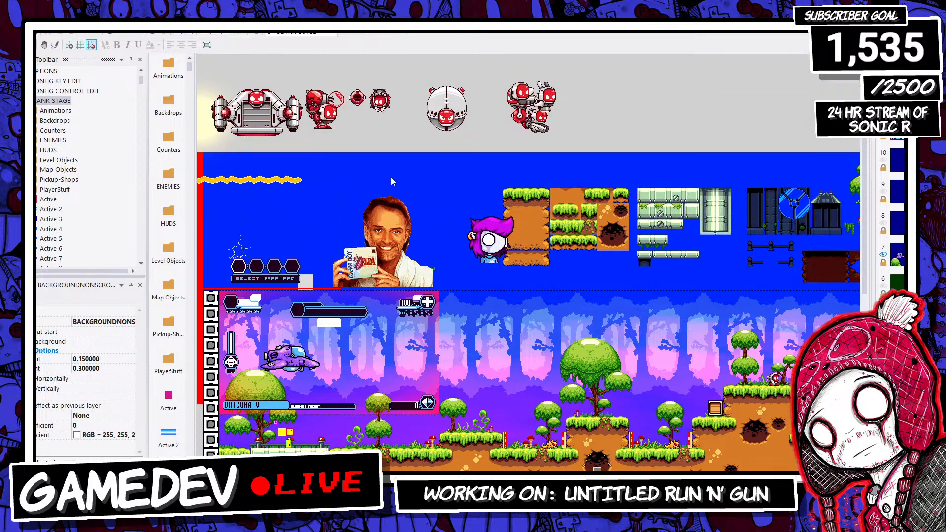
click(547, 128)
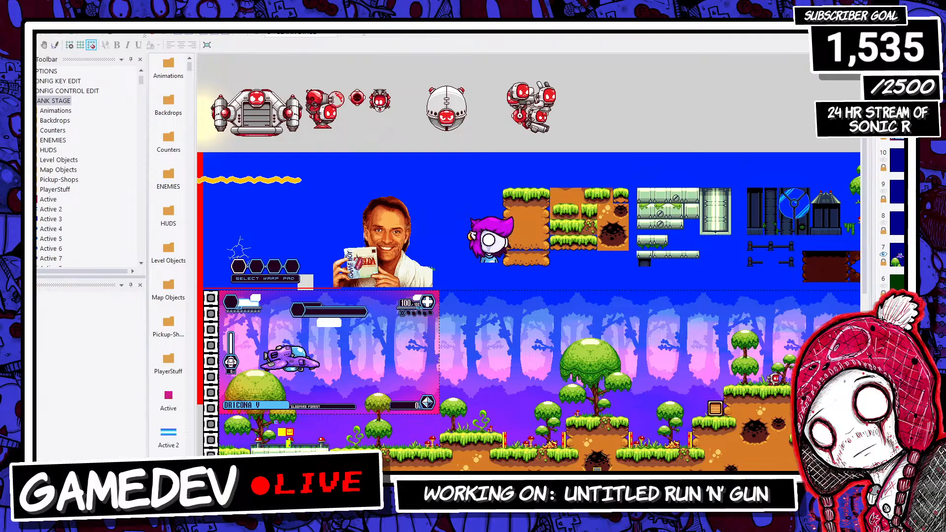
click(897, 255)
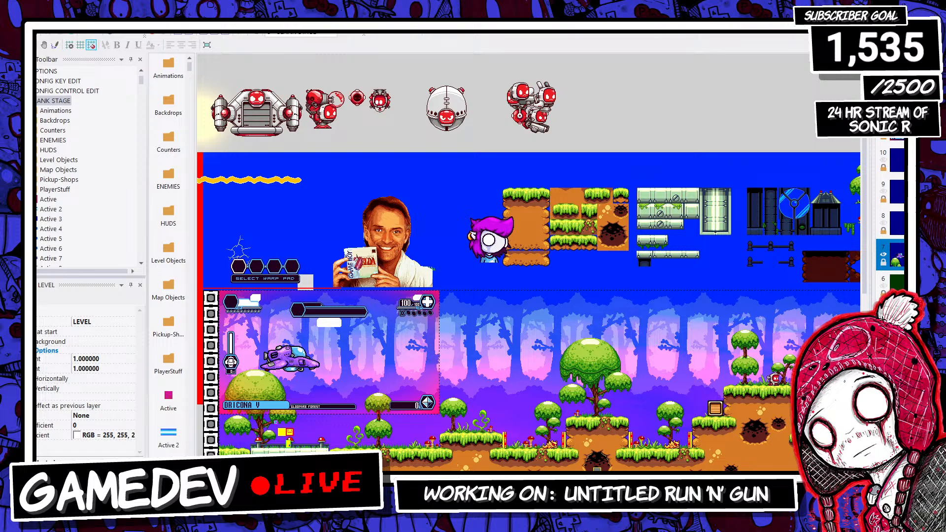
scroll(404, 222, down, 1)
scroll(406, 207, up, 1)
click(541, 120)
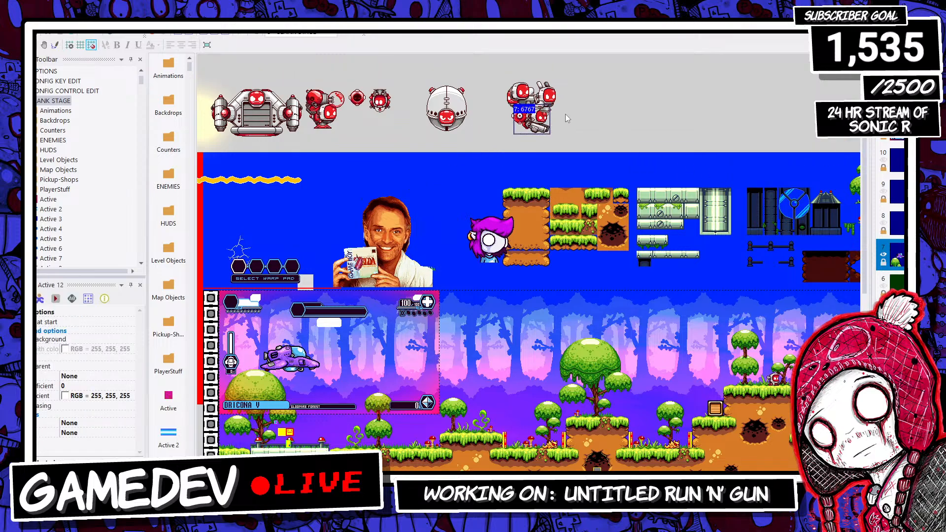
double_click(535, 127)
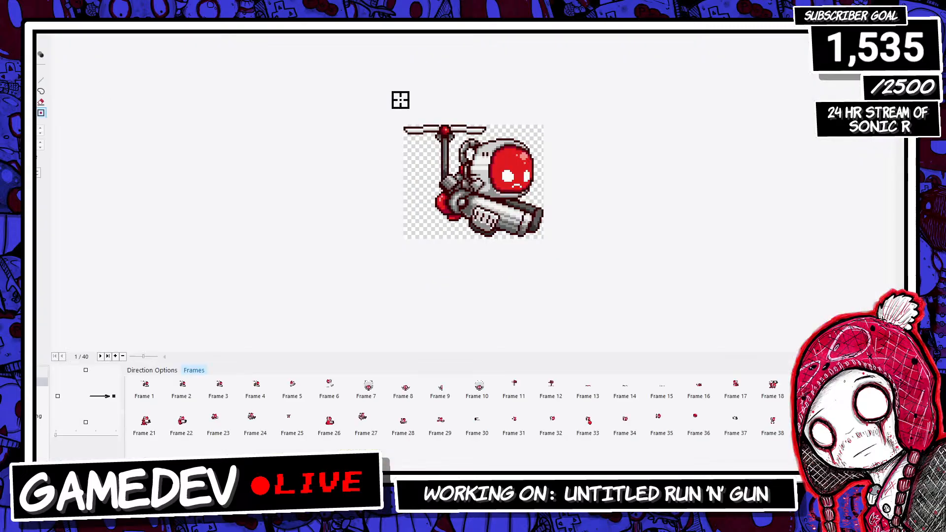
Step: Duplicate frame 1 of the robot's Stopped animation
click(8, 81)
scroll(345, 61, up, 1)
drag(298, 34, 500, 88)
click(141, 384)
key(ctrl+c)
key(ctrl+v)
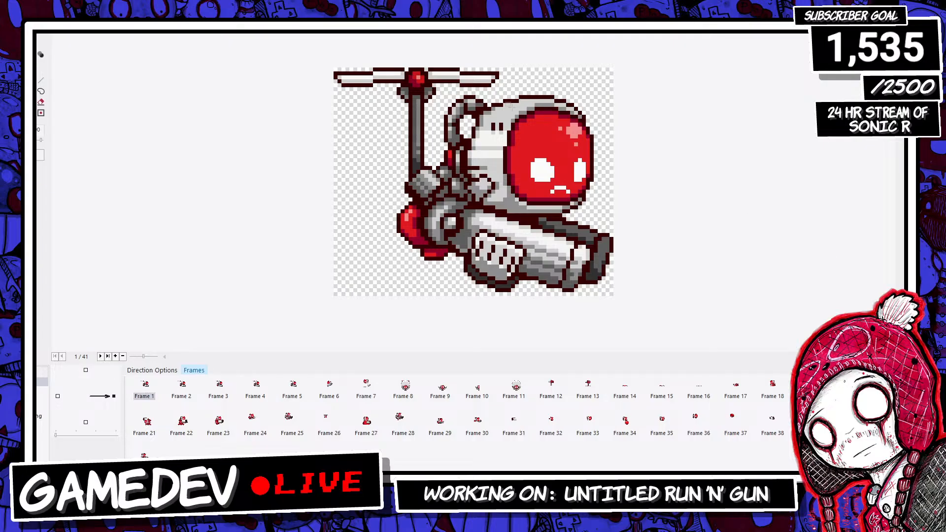
Step: Delete the propeller blades and their pole from the robot in frame 1
drag(332, 52, 507, 95)
key(Delete)
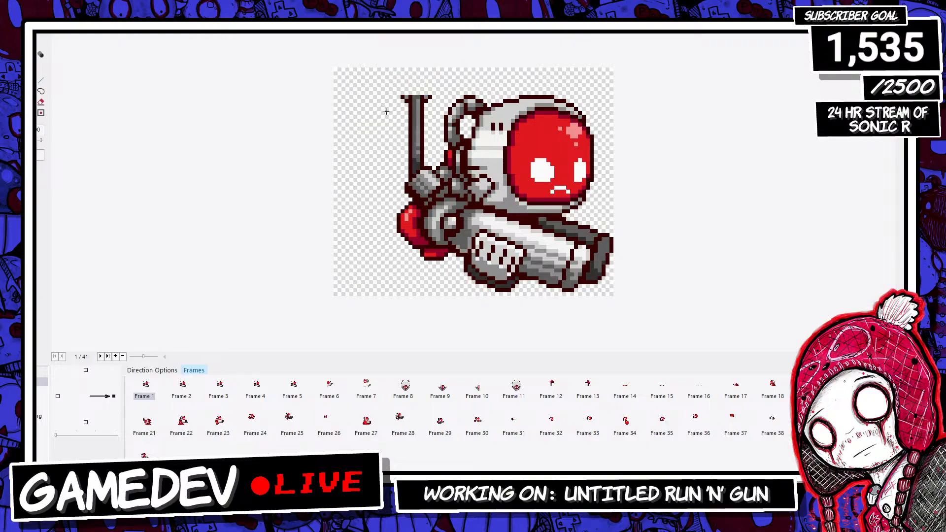
drag(357, 74, 433, 168)
key(Delete)
Step: Erase the leftover propeller pixels above the robot's backpack and trim the corner of its outline
scroll(389, 152, up, 2)
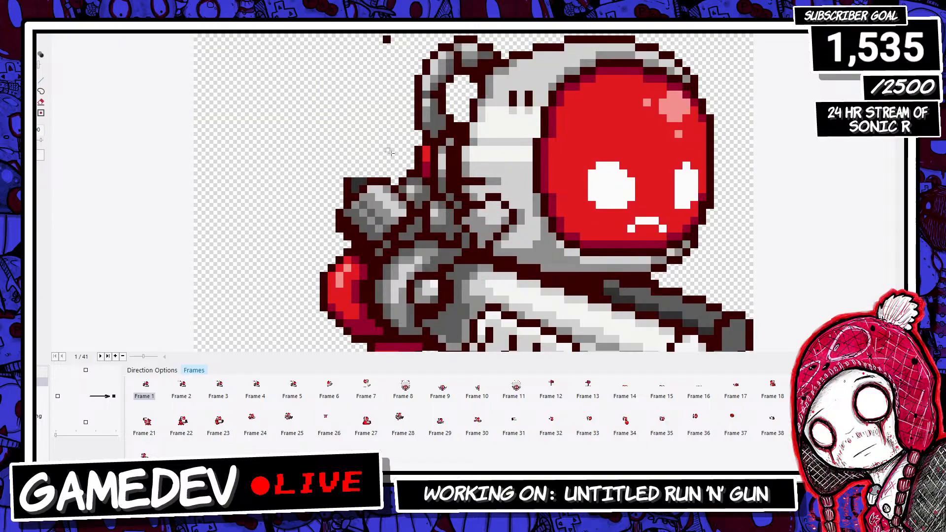
drag(377, 4, 396, 58)
double_click(390, 43)
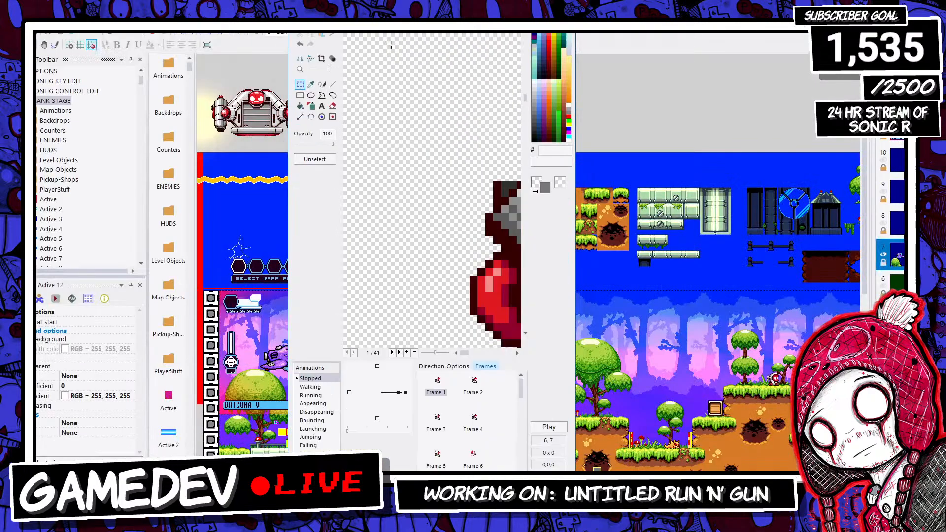
double_click(386, 22)
drag(352, 27, 406, 50)
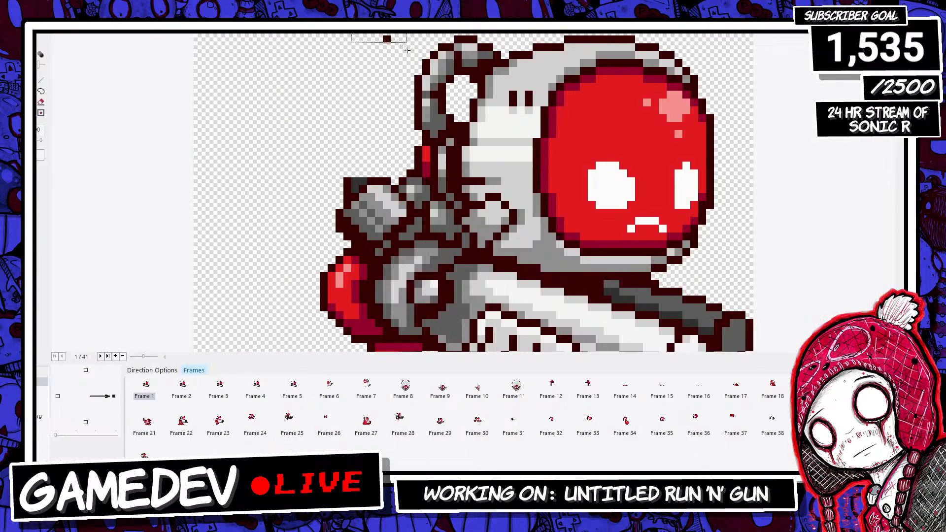
key(Delete)
mouse_move(323, 159)
mouse_down()
mouse_move(368, 189)
mouse_move(357, 197)
mouse_up()
key(Delete)
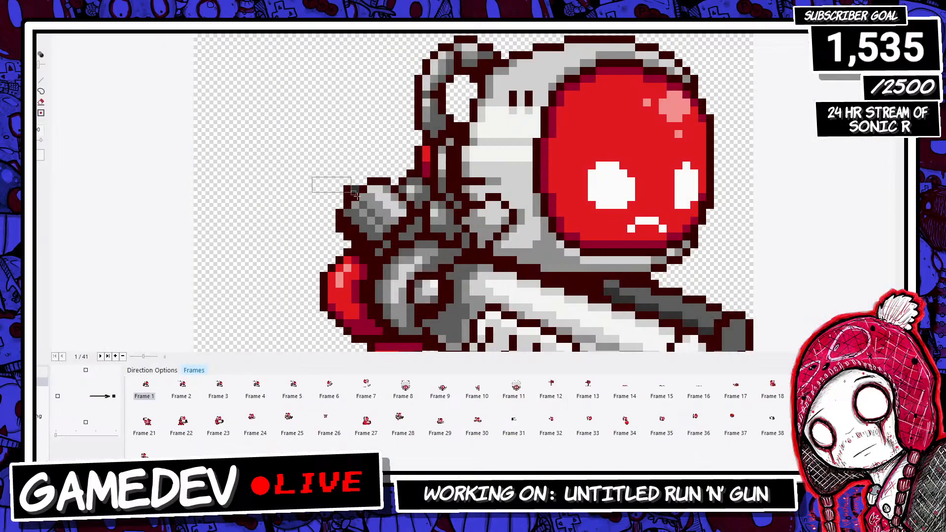
key(Delete)
Step: Draw a large upper wing outline behind the robot's back in dark maroon and fill it with dark grey
scroll(340, 188, down, 1)
scroll(105, 46, up, 1)
click(41, 81)
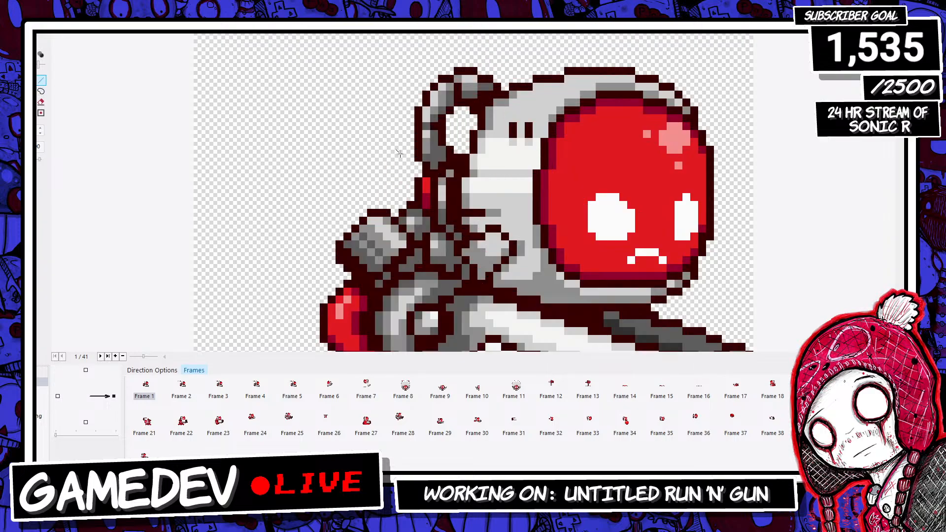
mouse_move(412, 135)
mouse_down()
mouse_move(368, 98)
mouse_move(382, 105)
mouse_move(221, 98)
mouse_move(198, 110)
mouse_move(198, 183)
mouse_move(275, 243)
mouse_move(338, 244)
mouse_up()
click(8, 102)
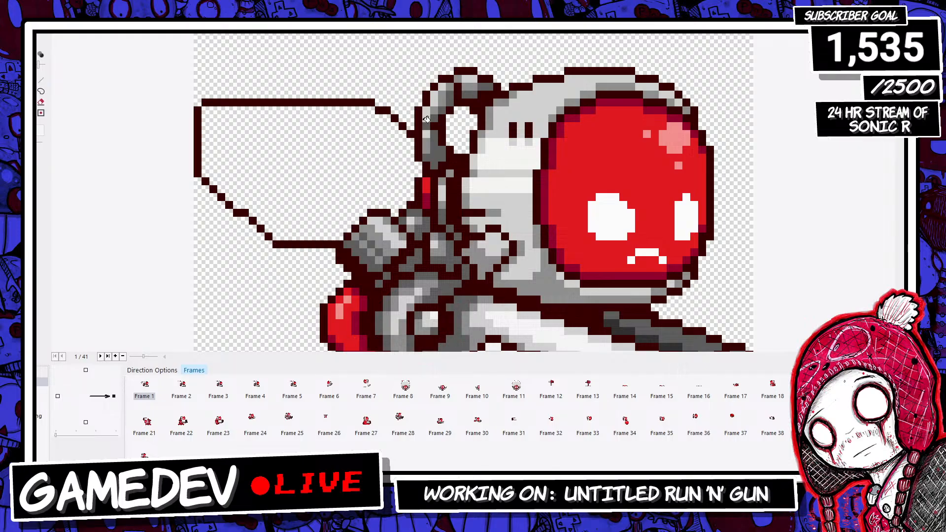
click(295, 143)
scroll(294, 144, down, 2)
scroll(412, 161, up, 1)
scroll(411, 161, down, 1)
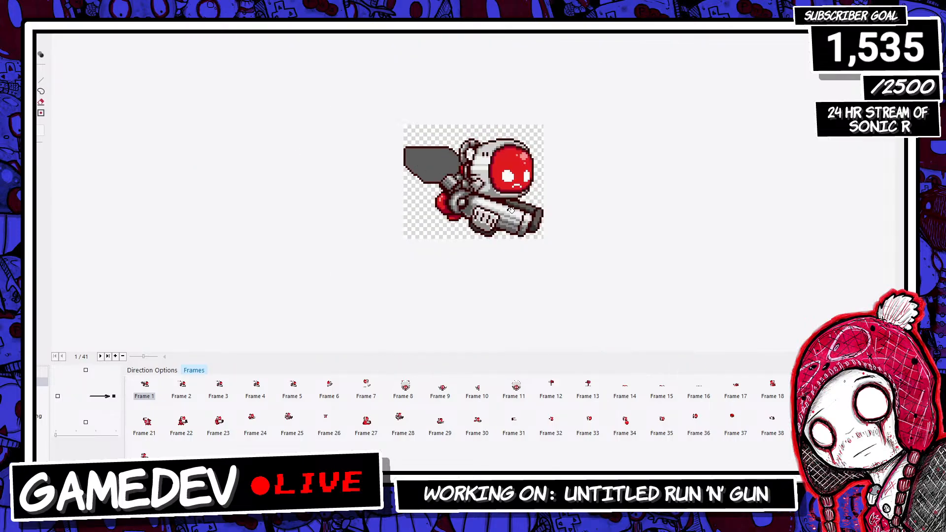
Step: Add a smaller wing outline below the large one, behind the red part, and fill it with dark grey
scroll(412, 161, up, 1)
click(40, 80)
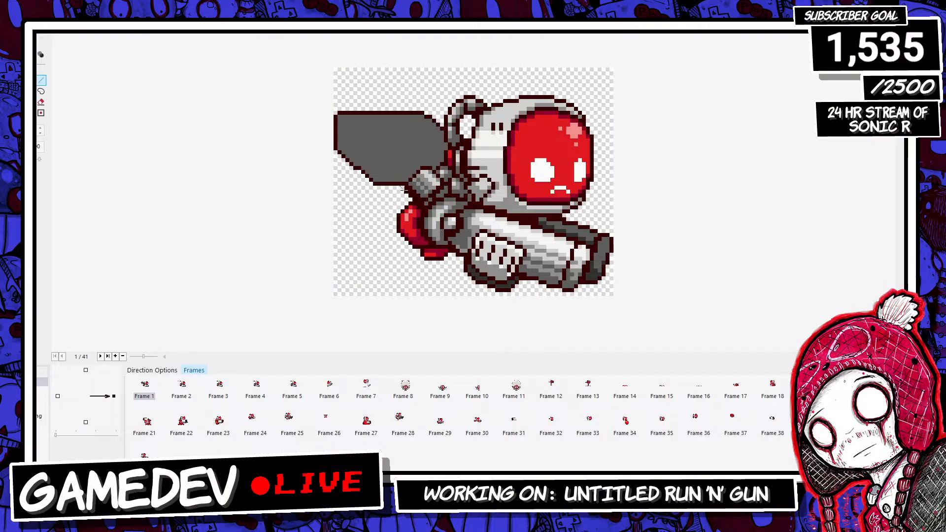
drag(394, 187, 368, 228)
mouse_move(367, 228)
mouse_down()
mouse_move(379, 230)
mouse_move(377, 239)
mouse_move(403, 237)
mouse_up()
key(f)
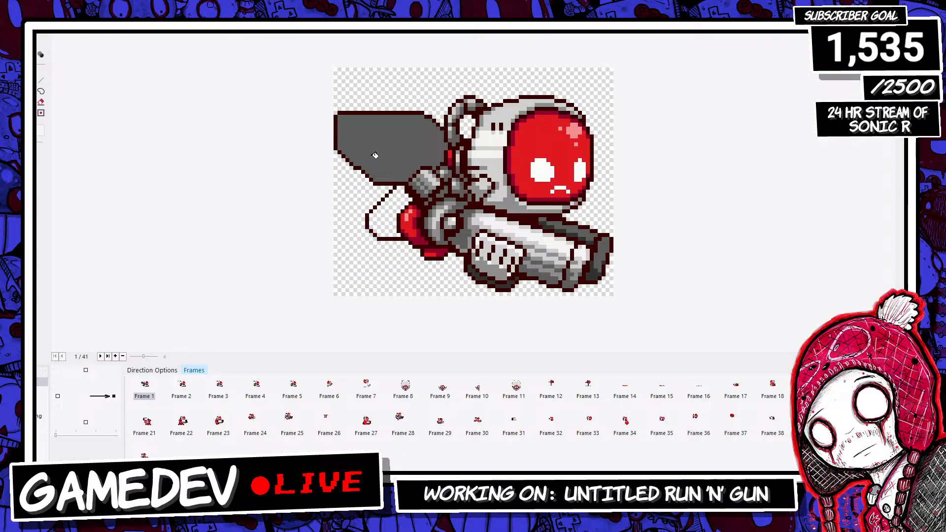
click(390, 213)
scroll(391, 213, down, 1)
scroll(390, 212, up, 1)
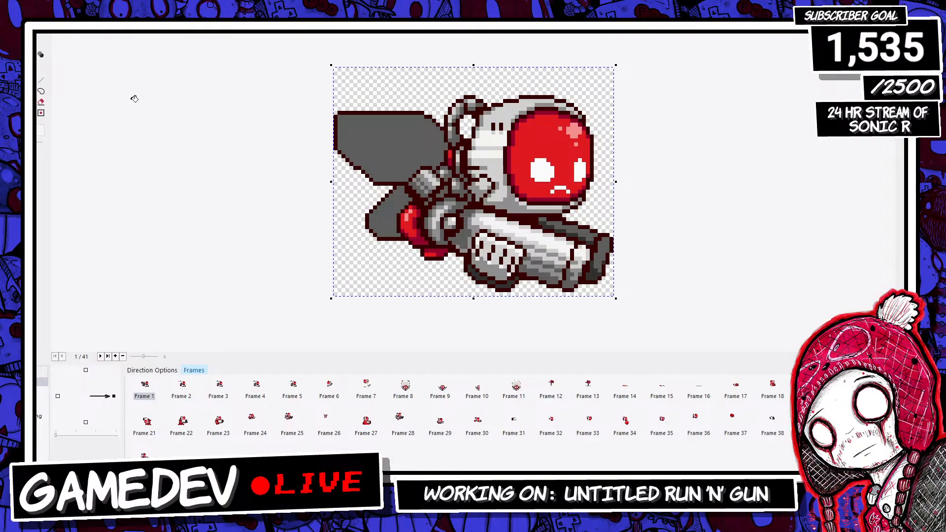
Step: Close the sprite editing and paste the winged robot into the separate image editor's canvas that holds the hole sprite
key(ctrl+v)
key(ctrl+z)
key(Return)
click(440, 188)
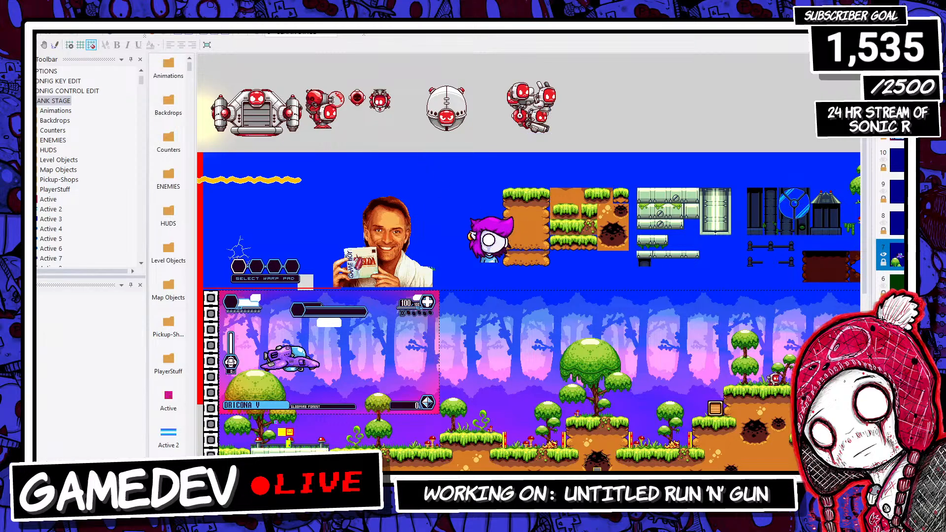
key(alt+Tab)
key(ctrl+v)
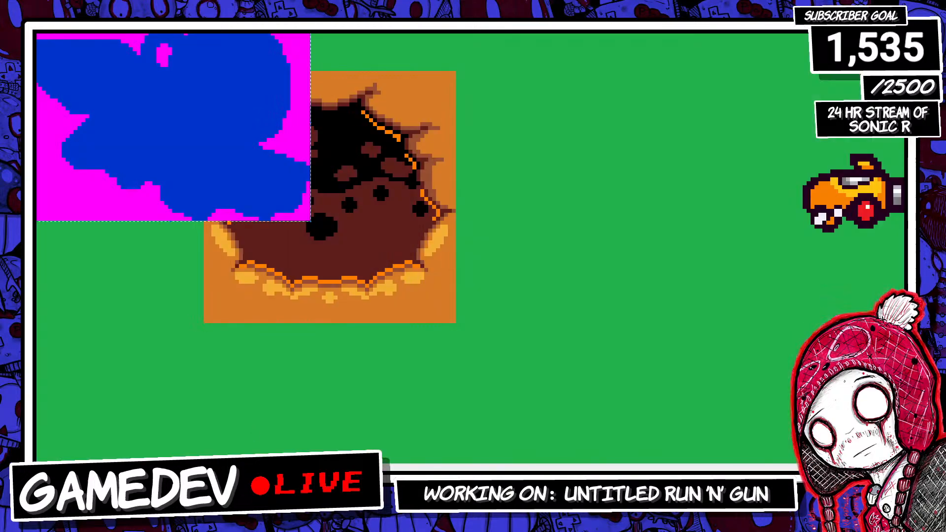
click(59, 20)
click(71, 34)
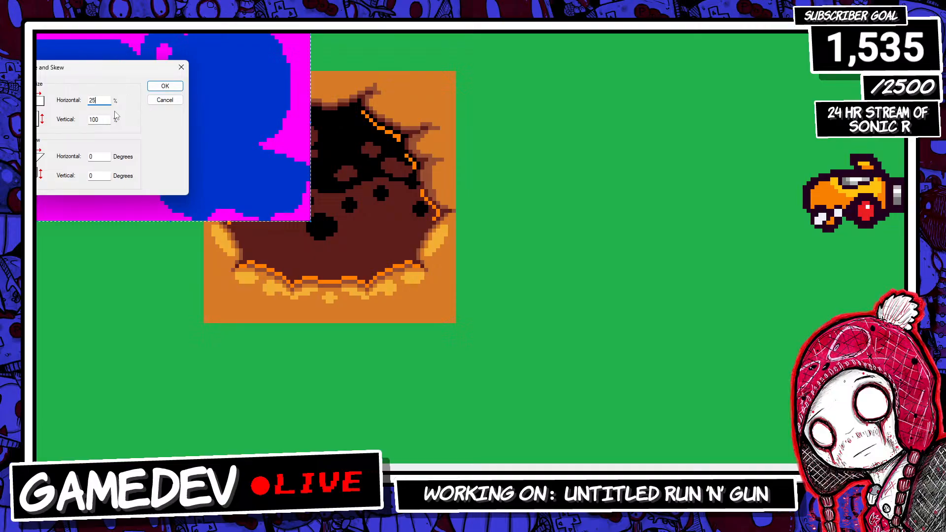
click(156, 84)
drag(78, 61, 102, 80)
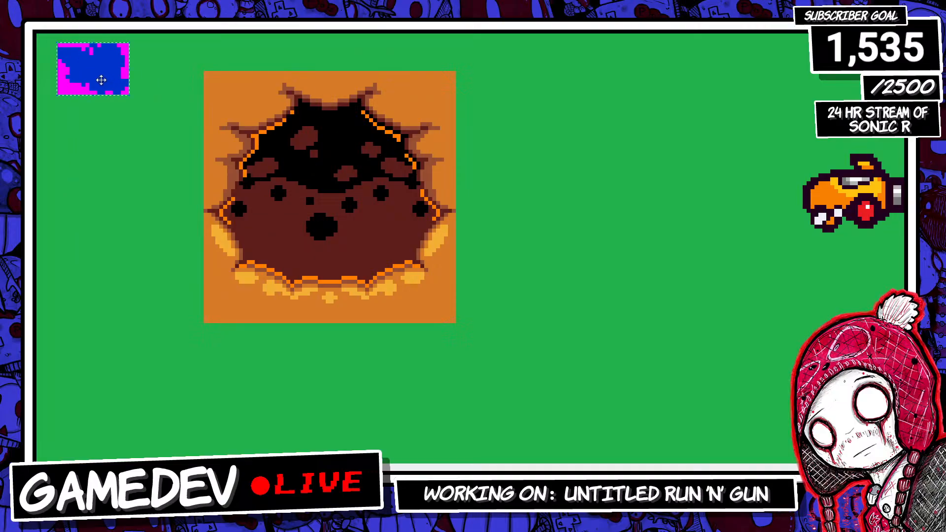
key(Delete)
Step: Paste the blue silhouette, resize it to 50% horizontally and vertically, and cut it to the clipboard
key(ctrl+v)
click(59, 21)
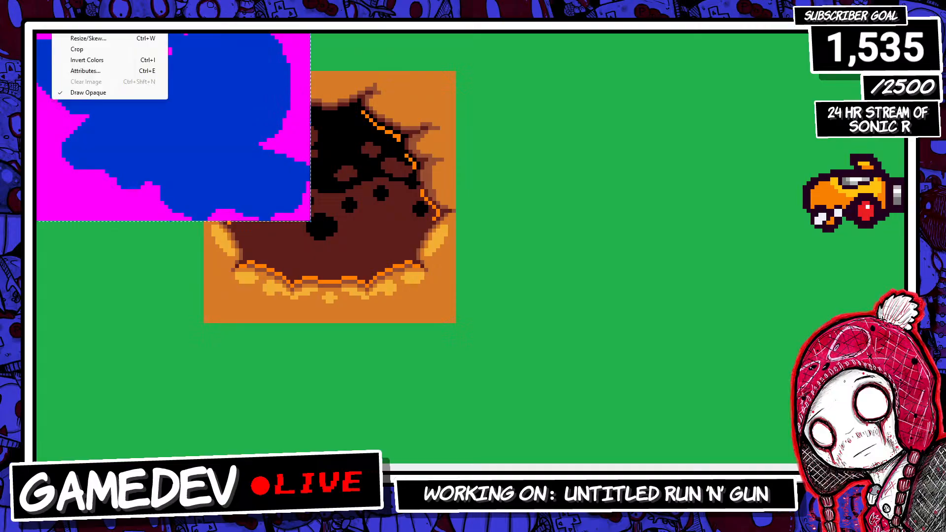
click(77, 38)
text(50)
double_click(105, 119)
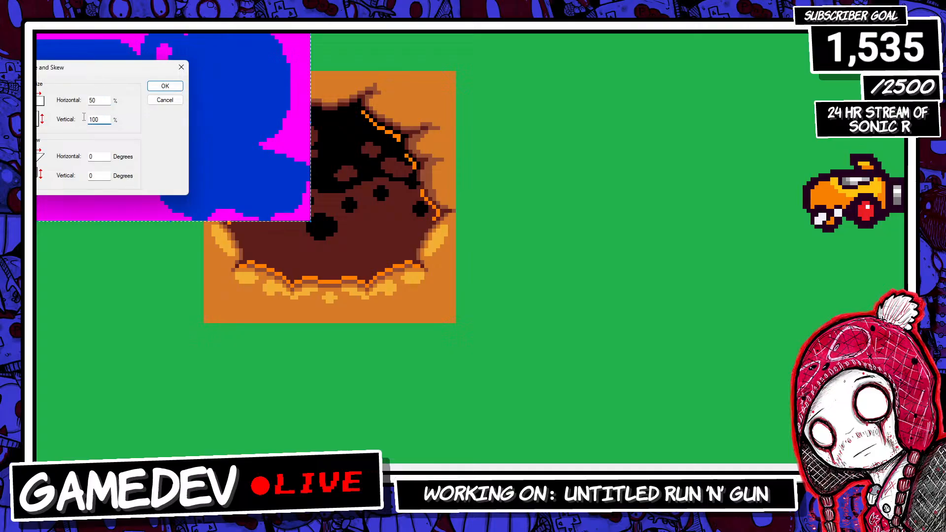
text(0)
click(157, 88)
click(161, 154)
text(50)
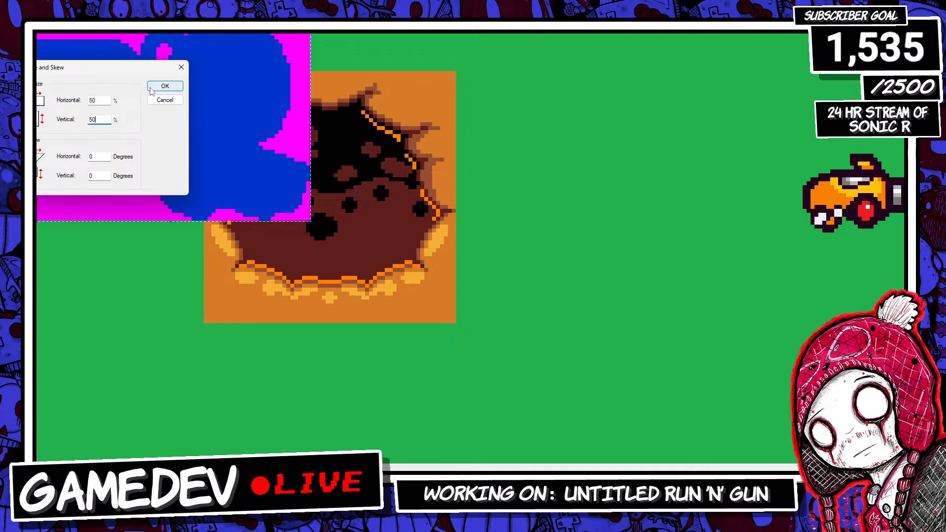
click(165, 86)
drag(116, 87, 131, 110)
key(ctrl+x)
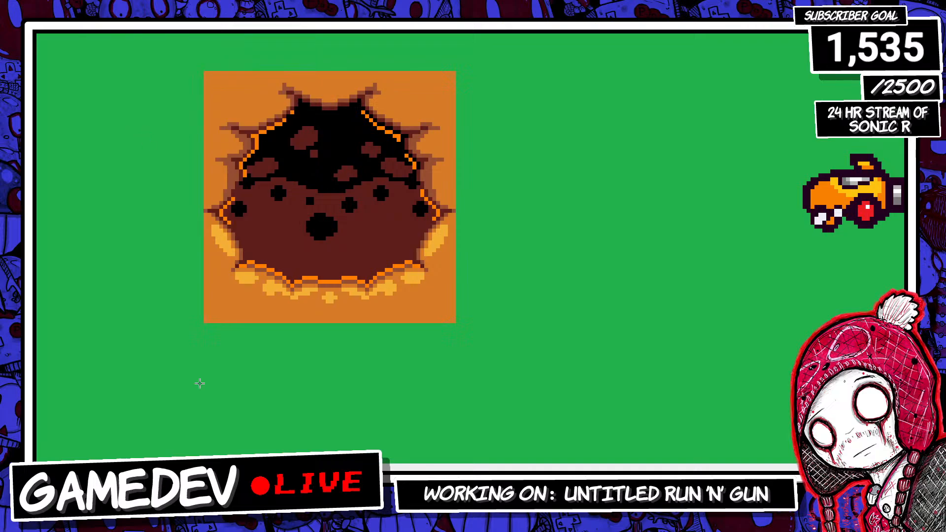
Step: Switch to the Clickteam Fusion frame editor and insert a new Active object in the stage
key(alt+Tab)
scroll(529, 262, down, 2)
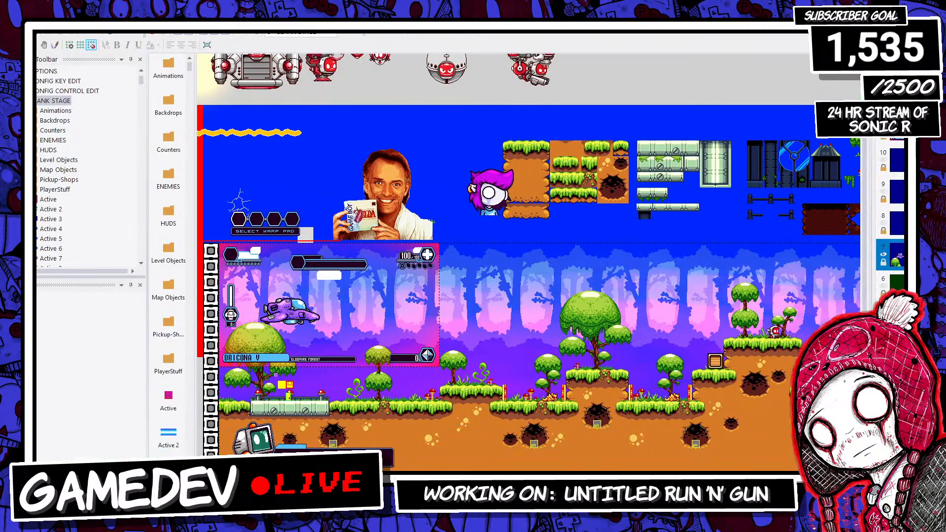
double_click(263, 292)
key(Escape)
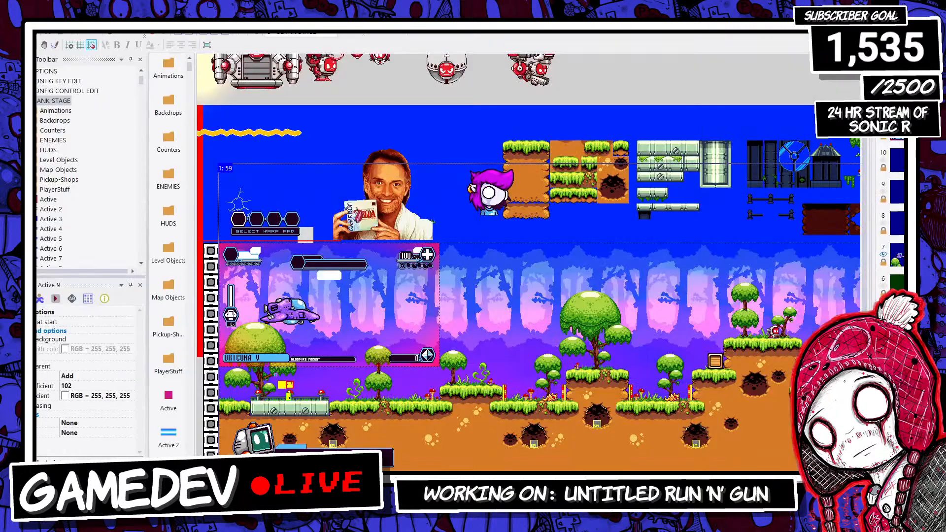
double_click(523, 293)
key(Escape)
scroll(628, 256, down, 3)
double_click(427, 75)
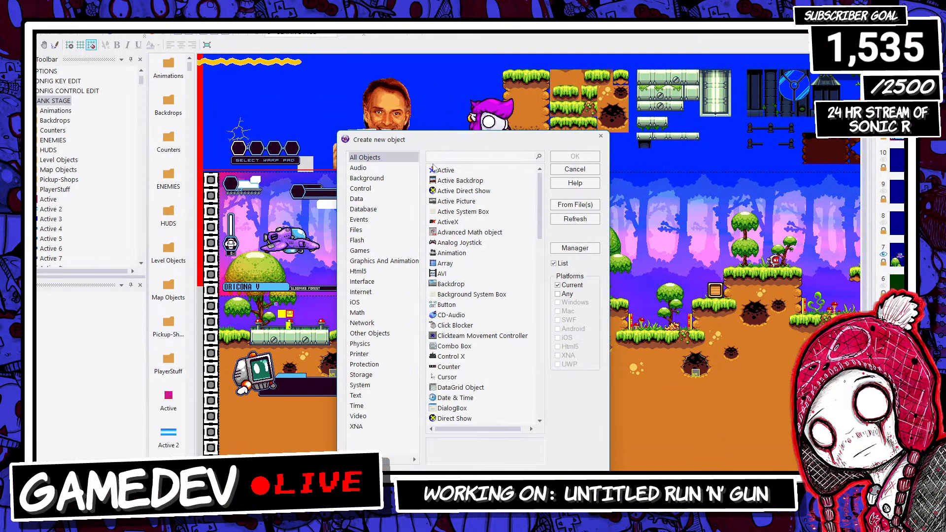
double_click(446, 170)
click(394, 53)
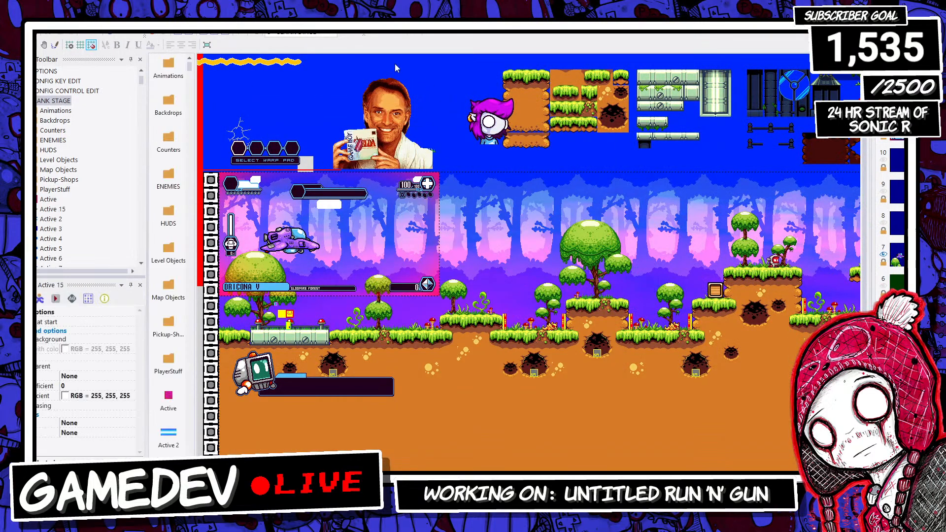
Step: Move the new Active object onto the forest background just beside the pink-bordered screen area
right_click(498, 226)
key(Escape)
scroll(400, 101, up, 2)
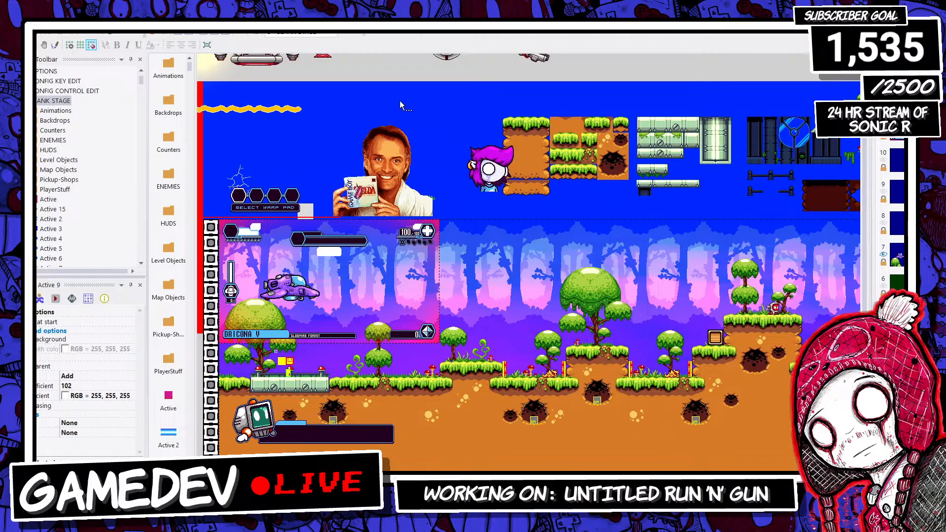
click(397, 101)
mouse_move(434, 184)
mouse_down()
mouse_move(476, 269)
mouse_move(503, 274)
mouse_move(489, 282)
mouse_up()
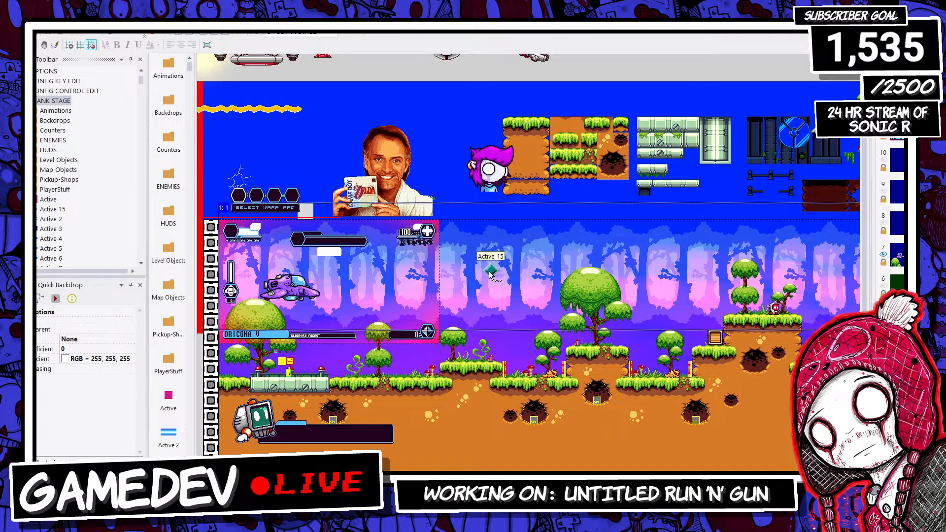
Step: Open the new Active object's image and replace its default diamond with the copied blue silhouette
double_click(489, 271)
key(ctrl+v)
click(500, 280)
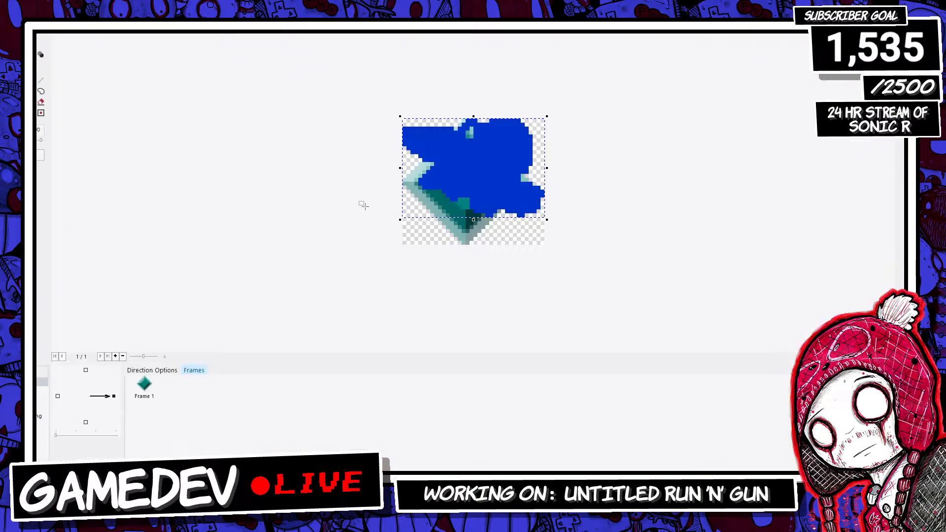
key(Delete)
key(ctrl+v)
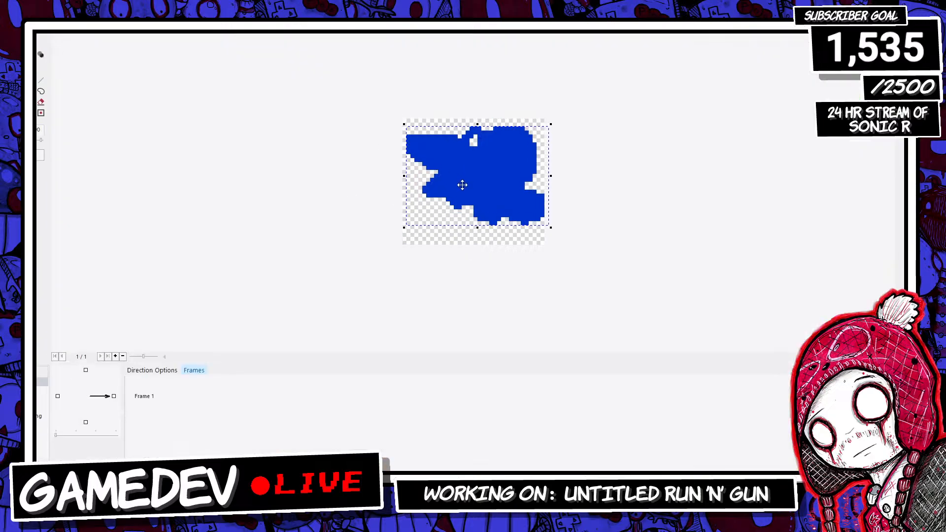
click(332, 118)
Step: With the pencil, erase the small bump under the silhouette and fill out the edges of its lower-right lobe
click(41, 80)
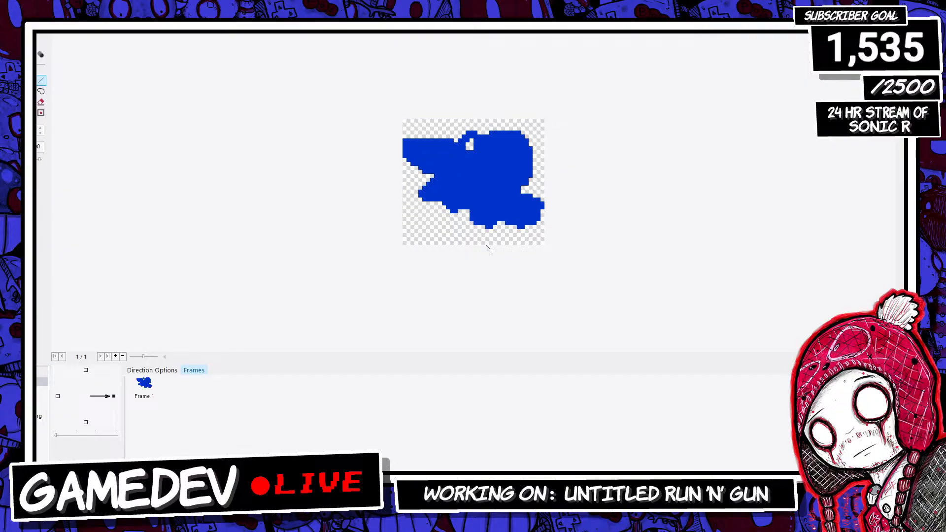
scroll(491, 249, up, 1)
click(610, 244)
click(578, 271)
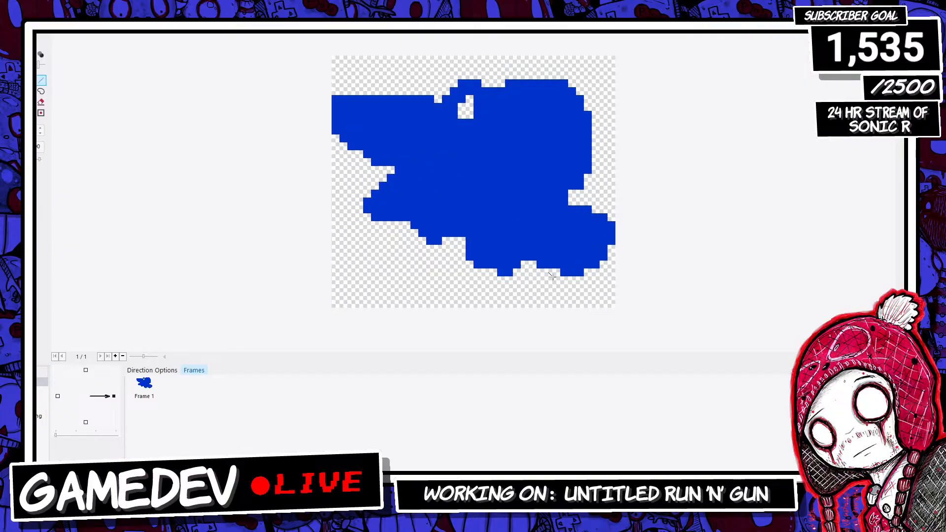
right_click(508, 272)
right_click(501, 273)
mouse_move(560, 268)
mouse_down()
mouse_move(588, 271)
mouse_move(609, 257)
mouse_move(602, 253)
mouse_up()
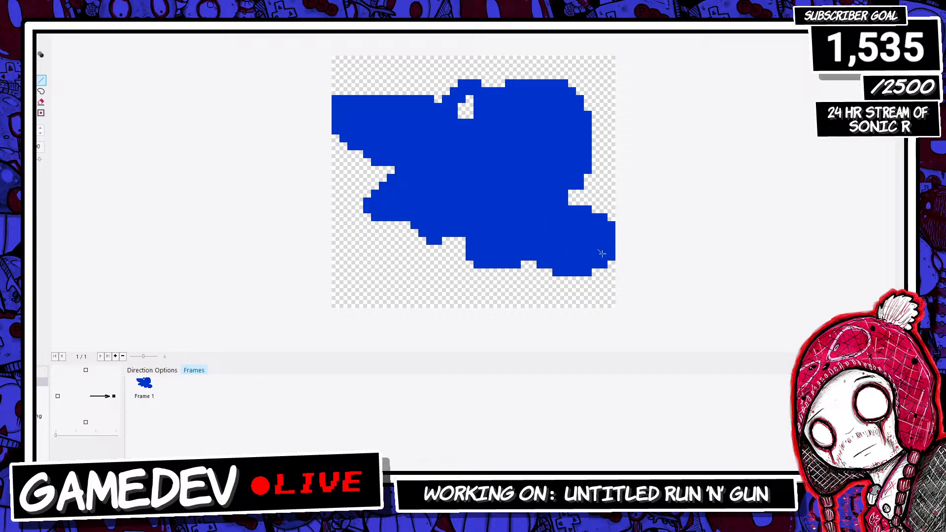
Step: Carve away the block beneath the silhouette's middle and smooth its underside into a diagonal edge
mouse_move(531, 262)
right_down()
mouse_move(471, 230)
mouse_move(478, 265)
mouse_move(469, 257)
mouse_move(523, 266)
mouse_move(490, 251)
right_up()
right_click(475, 240)
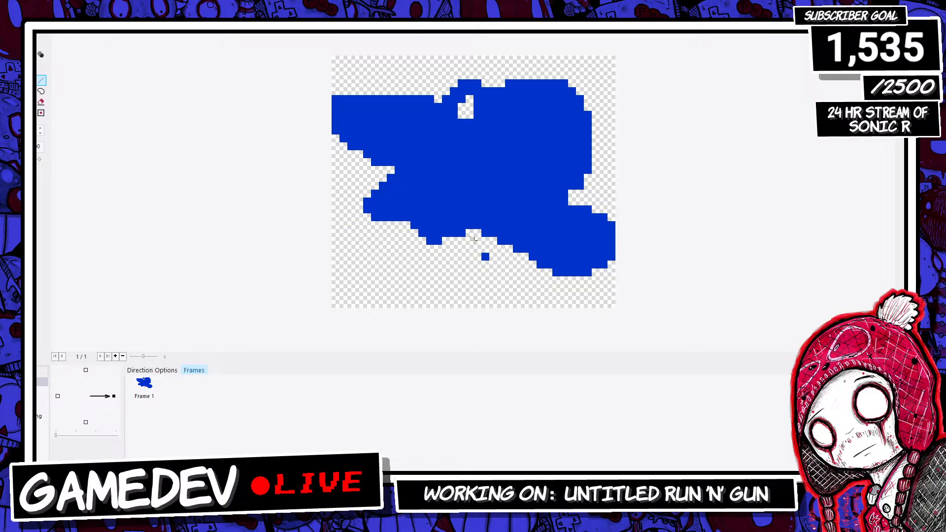
right_click(484, 256)
mouse_move(488, 231)
mouse_down()
mouse_move(443, 242)
mouse_move(461, 241)
mouse_up()
click(469, 241)
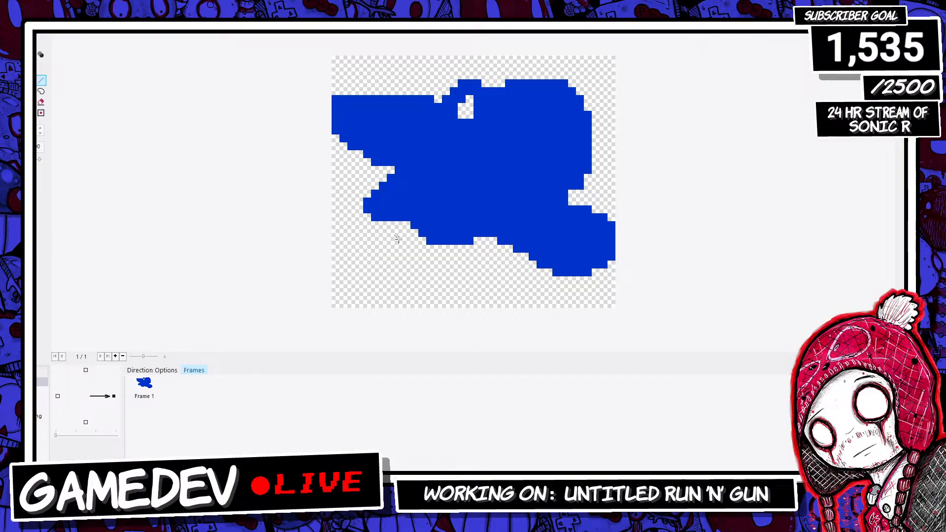
right_click(428, 239)
Step: Remove the small loop and hole on the silhouette's upper edge, leaving a smooth dip beside the upper-left lobe
click(440, 98)
right_drag(438, 100, 420, 98)
mouse_move(442, 114)
mouse_down()
mouse_move(471, 112)
mouse_move(469, 99)
mouse_move(461, 109)
mouse_up()
mouse_move(485, 78)
right_down()
mouse_move(430, 105)
mouse_move(414, 99)
mouse_move(439, 106)
right_up()
right_click(408, 95)
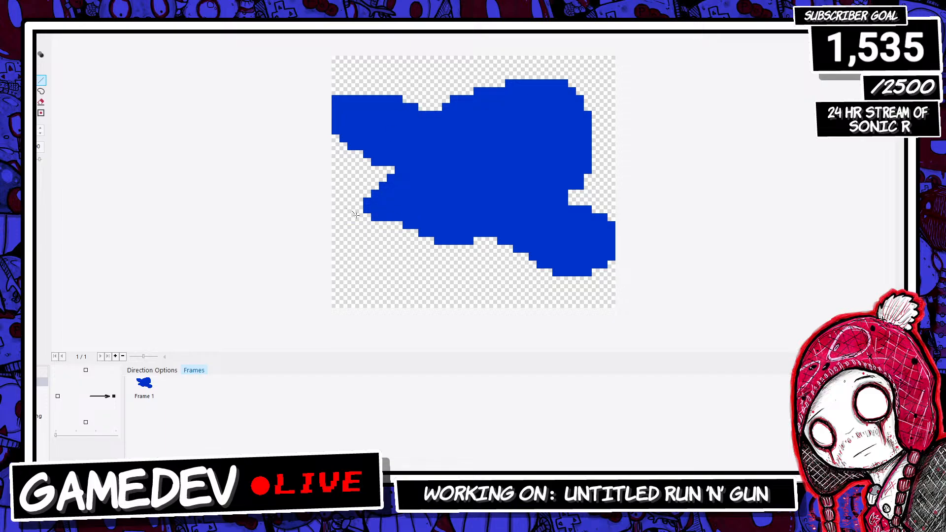
Step: Erase the pointed lower-left protrusion and smooth the edge beneath the upper-left lobe
scroll(355, 216, down, 4)
scroll(354, 216, up, 4)
right_click(383, 169)
click(391, 169)
mouse_move(380, 169)
right_down()
mouse_move(400, 174)
mouse_move(383, 217)
mouse_move(374, 207)
mouse_move(376, 193)
mouse_move(403, 200)
right_up()
right_click(407, 170)
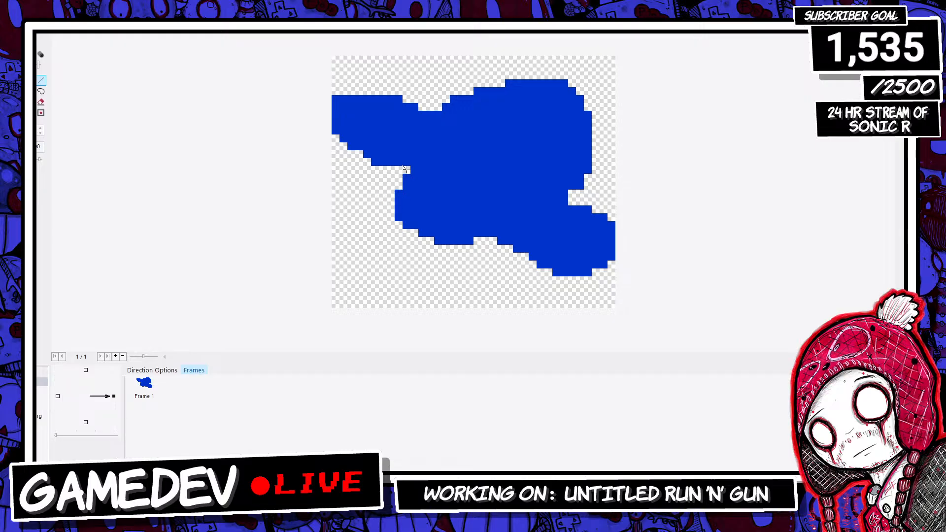
scroll(391, 201, down, 1)
scroll(391, 201, up, 1)
right_click(378, 163)
scroll(353, 160, down, 2)
scroll(380, 188, up, 3)
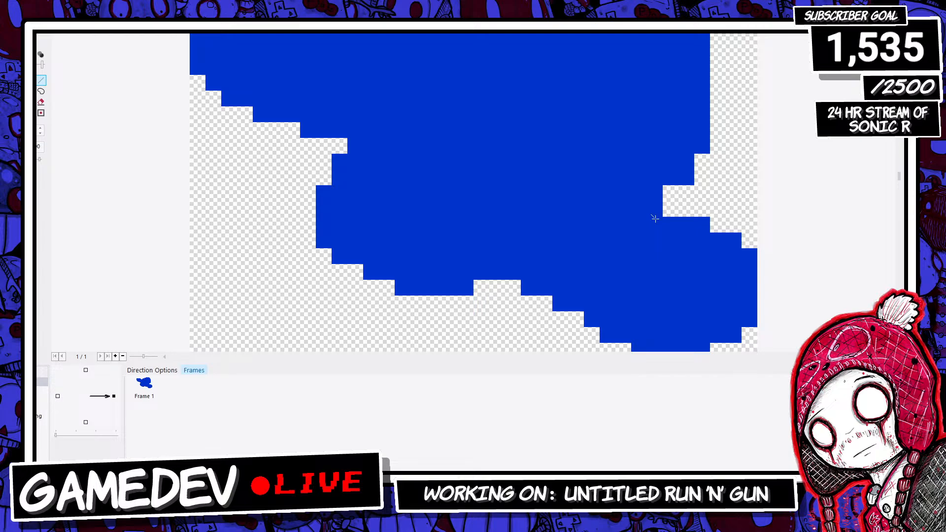
Step: Deepen and reshape the notch on the silhouette's right side and trim the corner of the upper-right curve
click(660, 188)
click(637, 192)
click(655, 202)
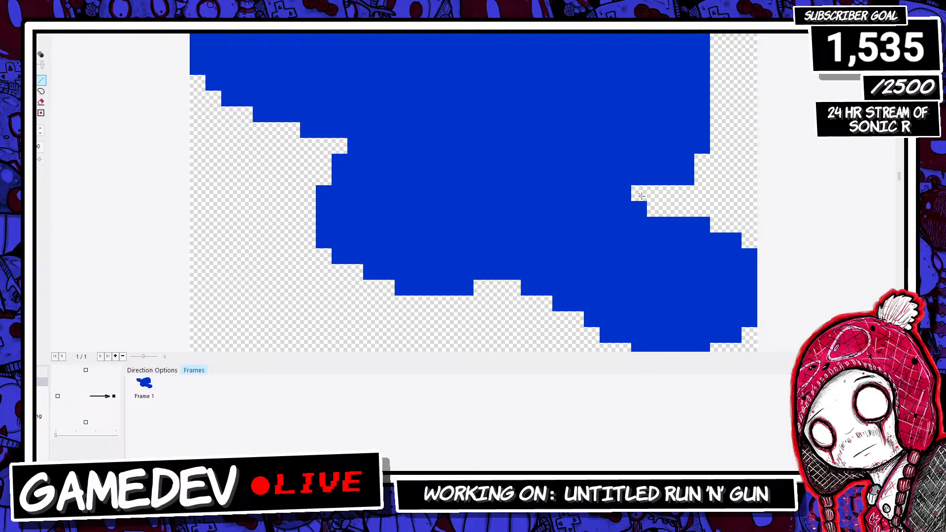
key(ctrl+z)
click(686, 178)
click(667, 179)
scroll(639, 180, down, 1)
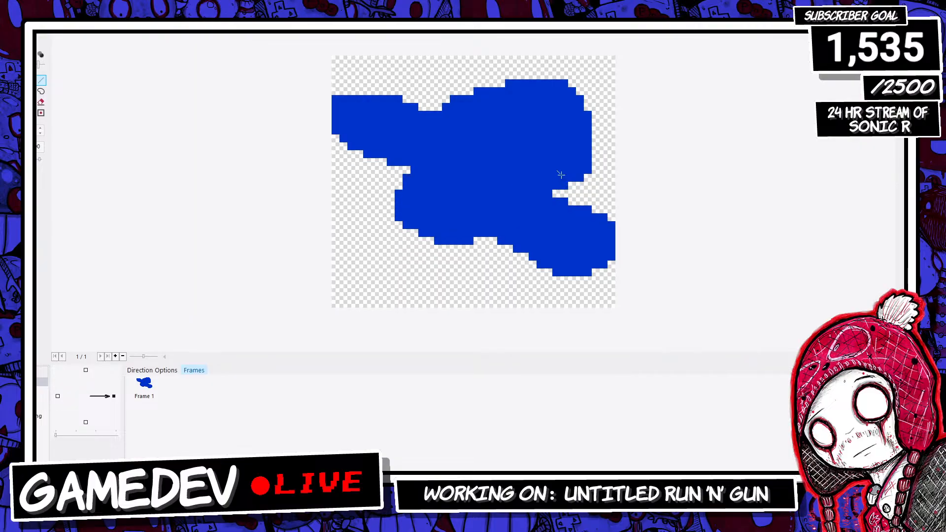
scroll(561, 161, up, 1)
scroll(613, 79, down, 1)
scroll(602, 100, up, 1)
click(653, 62)
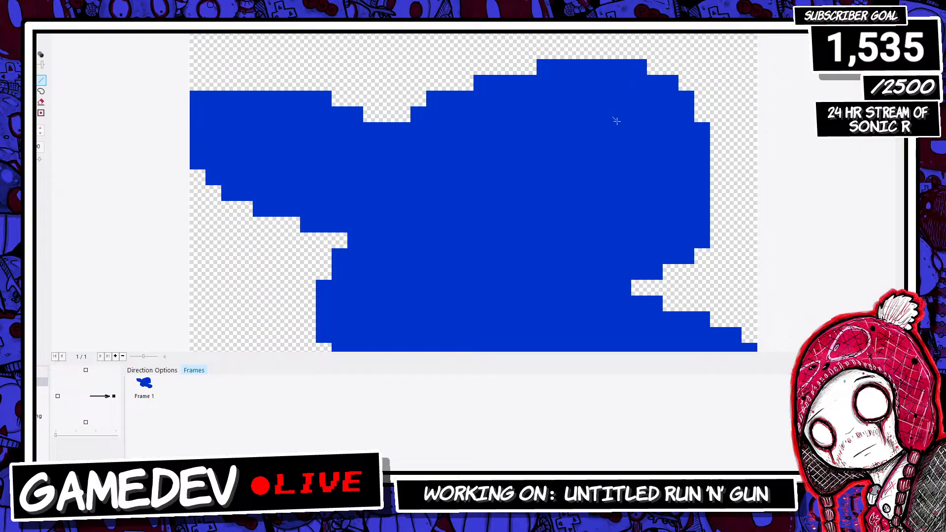
scroll(617, 120, down, 1)
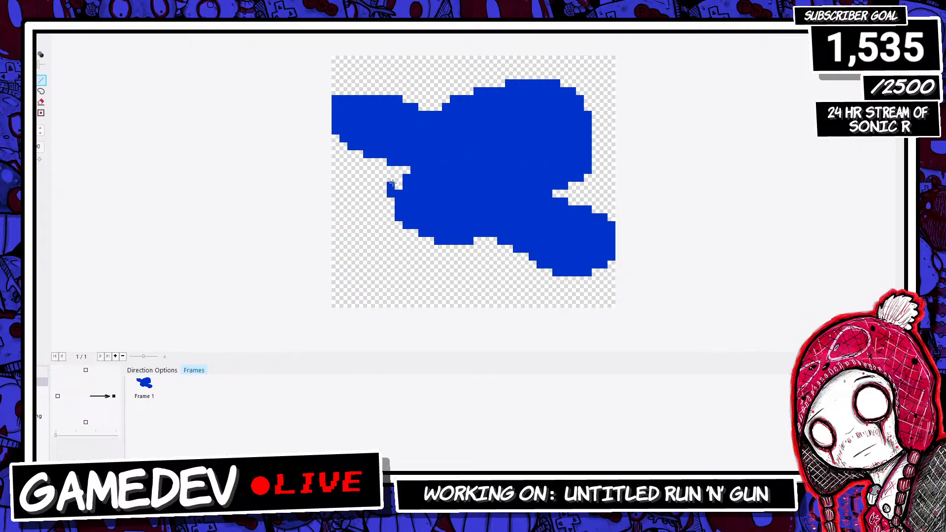
Step: Fill in the left edge below the upper-left lobe, round that lobe's corners and deepen the dip beside it
drag(398, 183, 407, 168)
scroll(407, 210, down, 2)
scroll(406, 205, up, 2)
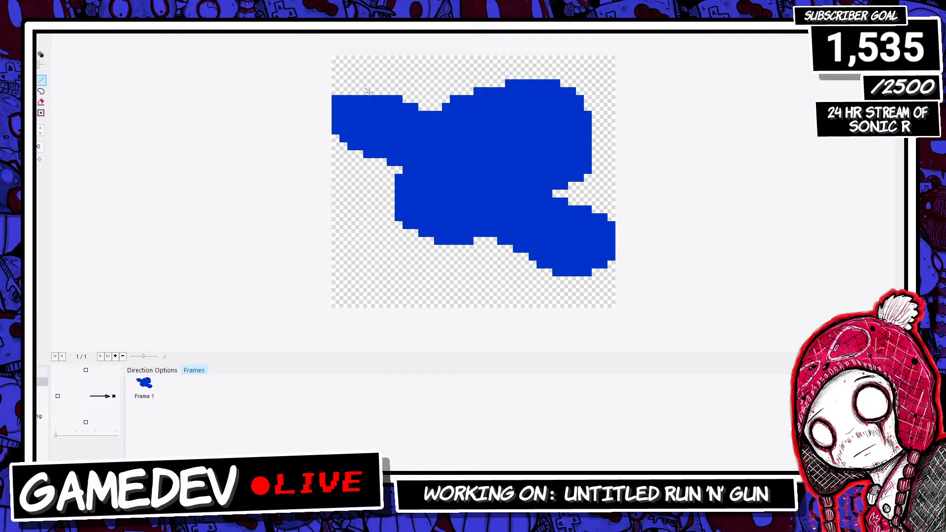
right_click(396, 99)
right_click(332, 99)
drag(398, 90, 404, 90)
key(ctrl+z)
right_click(430, 114)
scroll(417, 144, down, 3)
scroll(618, 146, up, 3)
Step: Shorten the notch on the silhouette's right side by filling in its inner pixel
click(587, 170)
click(588, 162)
click(557, 194)
scroll(553, 194, down, 3)
scroll(513, 190, up, 3)
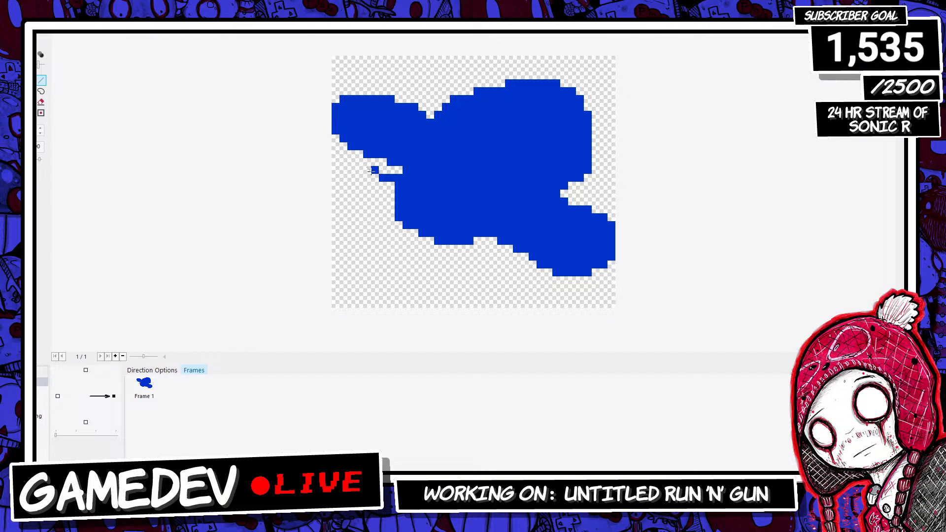
Step: Cut a deeper indentation into the left side between the upper-left and lower-left lobes
scroll(377, 175, up, 1)
mouse_move(323, 130)
right_down()
mouse_move(324, 142)
mouse_move(355, 130)
right_up()
scroll(331, 144, down, 3)
scroll(323, 152, up, 3)
scroll(490, 261, down, 1)
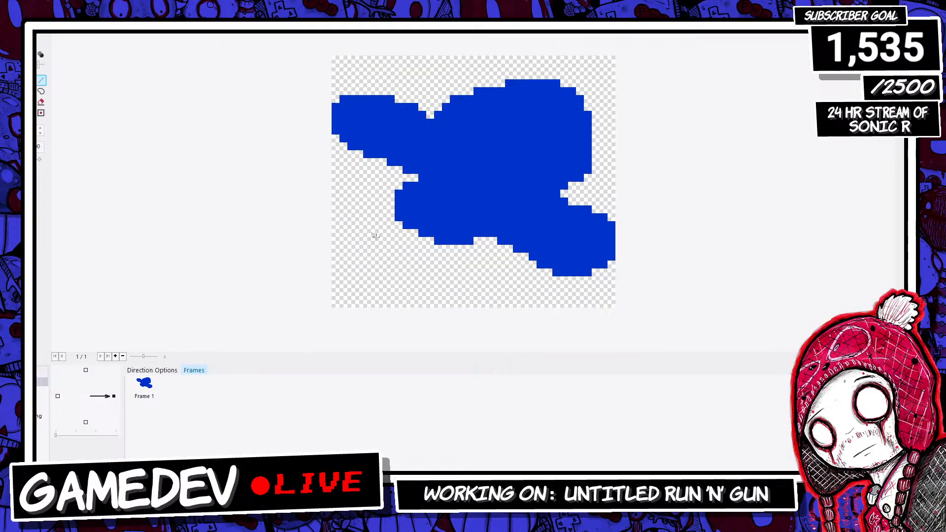
Step: Extend the lower-left lobe outward with a flat underside and crop the canvas to the silhouette
drag(392, 207, 392, 189)
mouse_move(392, 191)
mouse_down()
mouse_move(390, 215)
mouse_move(431, 242)
mouse_move(399, 241)
mouse_move(383, 196)
mouse_move(386, 237)
mouse_move(393, 185)
mouse_move(386, 191)
mouse_up()
key(ctrl+z)
key(ctrl+z)
scroll(377, 201, down, 3)
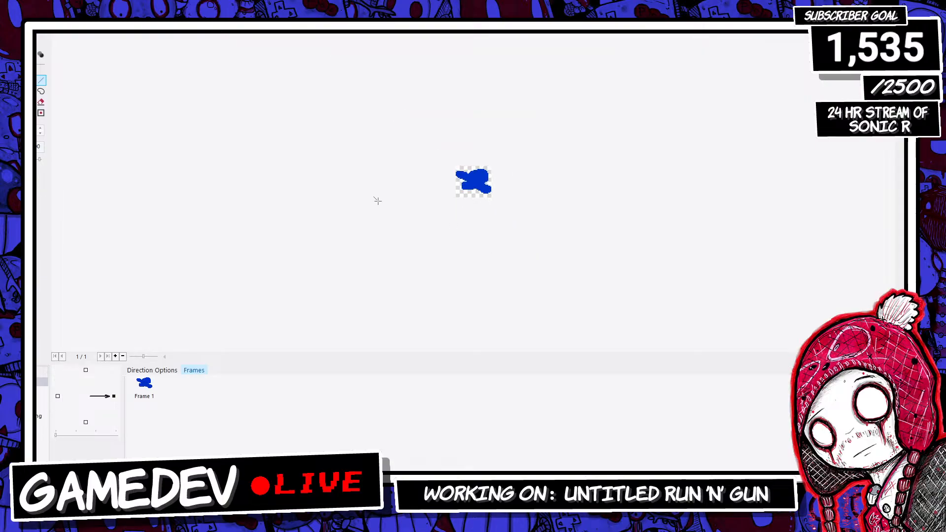
scroll(631, 235, up, 3)
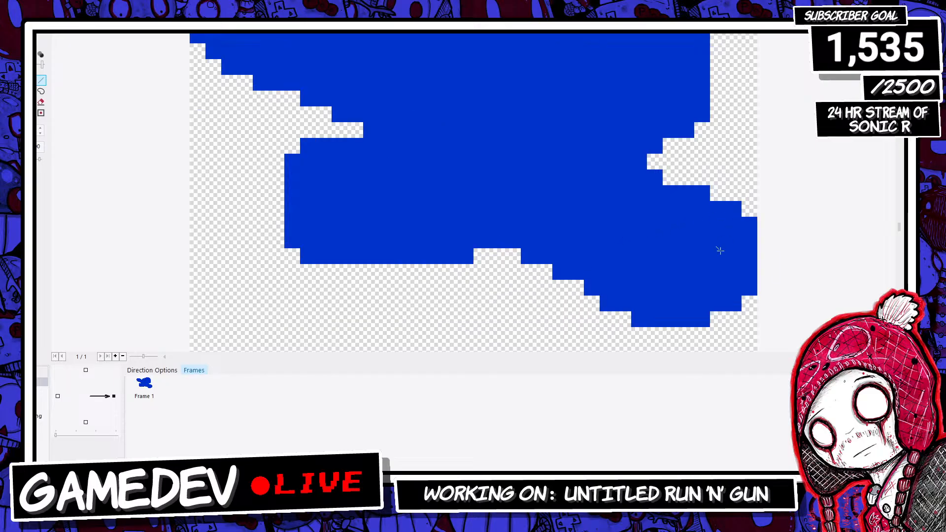
scroll(720, 251, down, 3)
scroll(720, 251, up, 1)
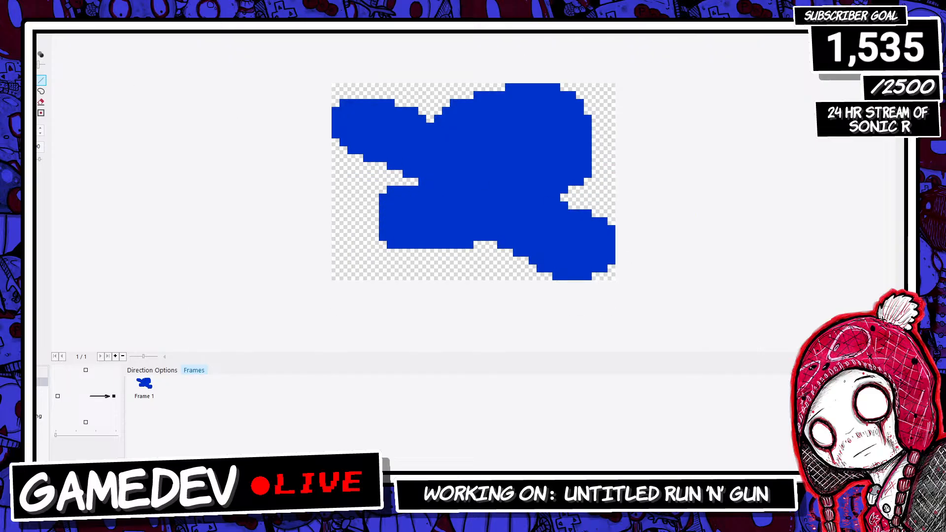
Step: Save the edited image and move the silhouette object right next to the pink-bordered screen area
key(Return)
click(495, 277)
drag(495, 267, 461, 272)
click(404, 282)
click(456, 297)
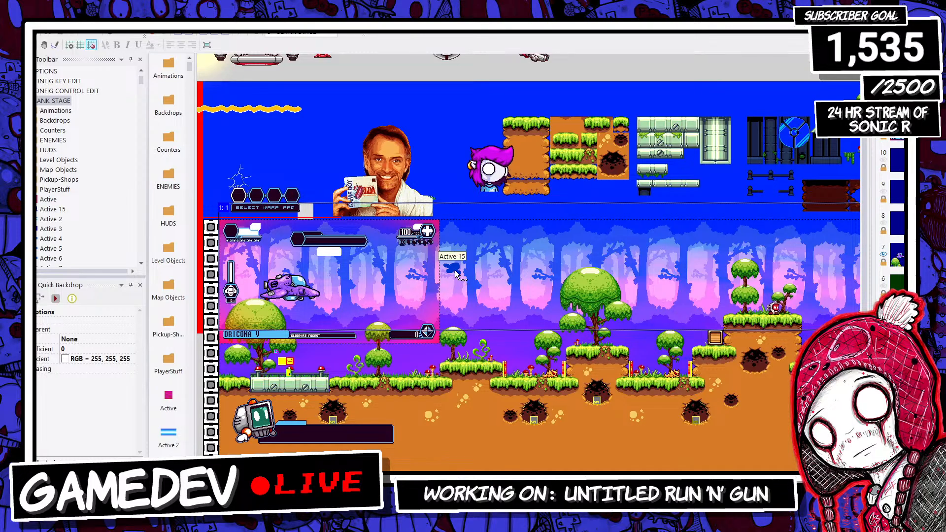
Step: Reopen the blue silhouette object's image and erase the lower part of its lower-right lobe
click(455, 274)
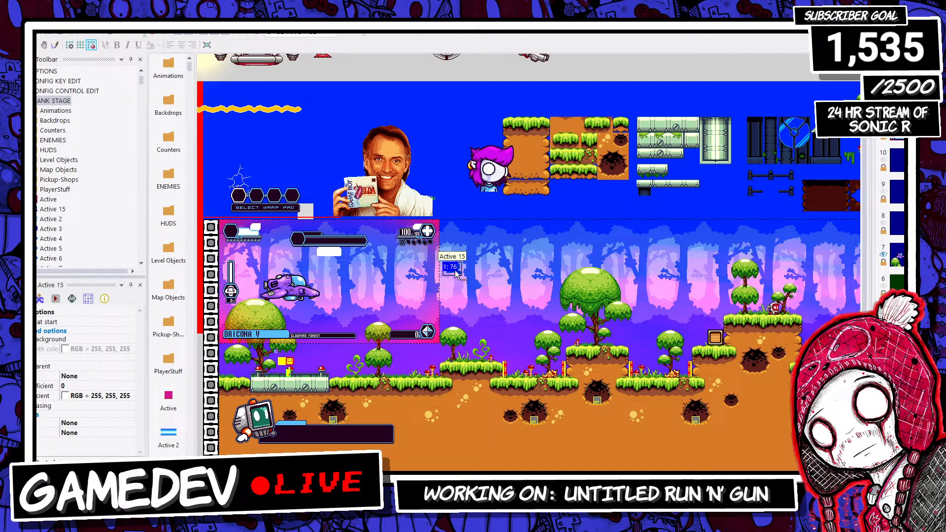
double_click(456, 274)
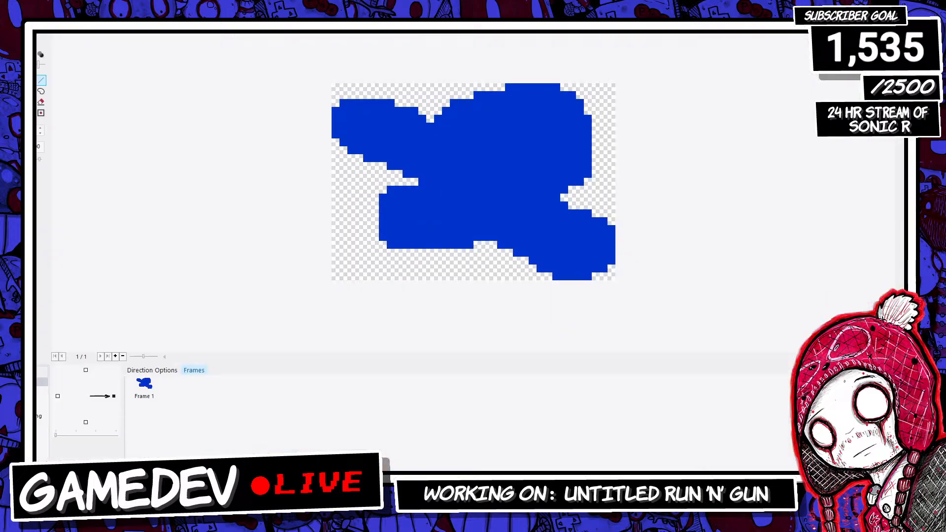
click(64, 27)
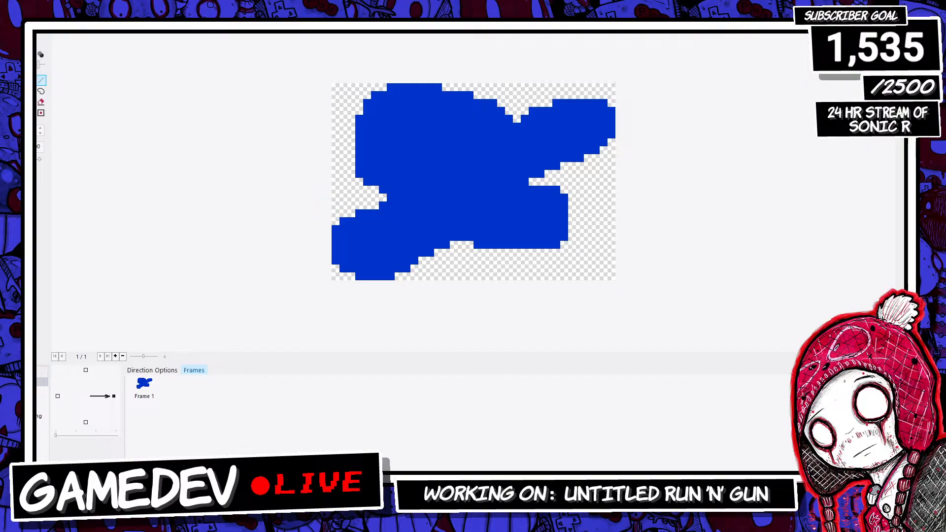
click(55, 28)
mouse_move(501, 245)
mouse_down()
mouse_move(617, 239)
mouse_move(490, 250)
mouse_move(622, 259)
mouse_move(544, 246)
mouse_up()
drag(545, 245, 635, 242)
drag(520, 274, 632, 274)
drag(622, 270, 512, 269)
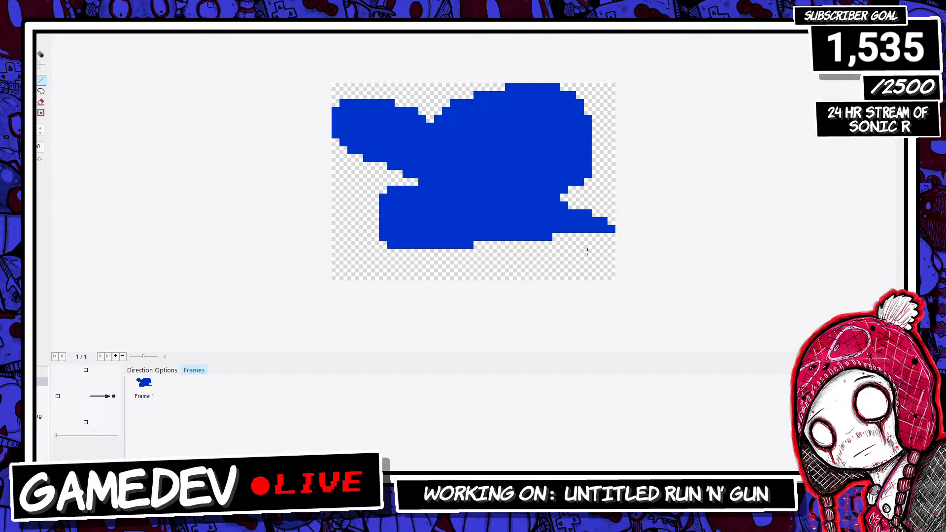
Step: Remove the thin tip of the lower-right lobe and fill its underside into a short rounded stub
right_click(612, 230)
mouse_move(604, 219)
right_down()
mouse_move(604, 236)
mouse_move(595, 214)
right_up()
mouse_move(582, 236)
mouse_down()
mouse_move(532, 245)
mouse_move(581, 243)
mouse_up()
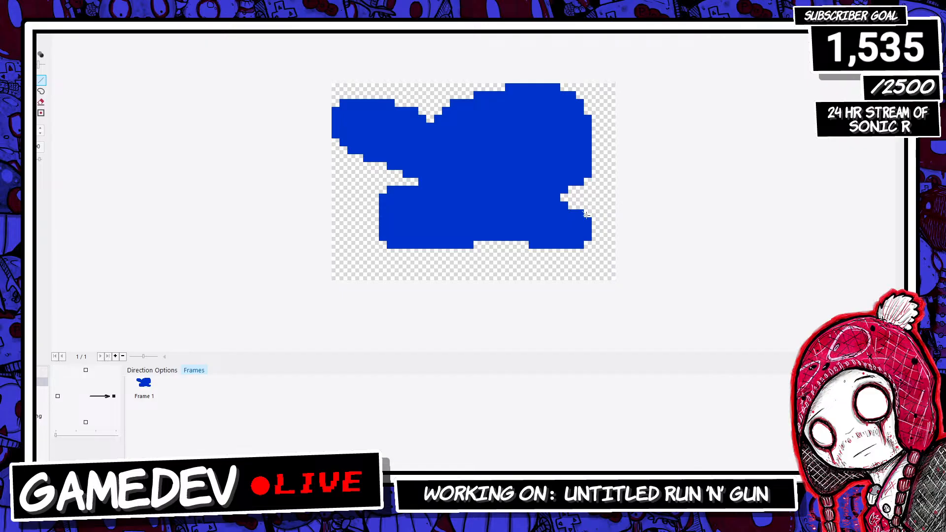
Step: Copy the end of the lower-right stub and place the copies diagonally downward to lengthen the lobe
click(9, 80)
drag(541, 206, 610, 258)
key(ctrl+c)
key(ctrl+v)
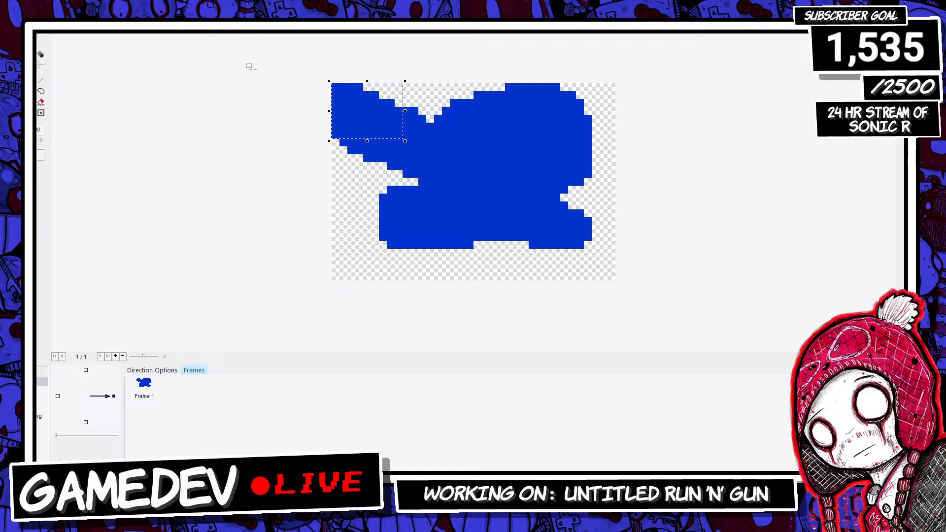
drag(343, 112, 566, 235)
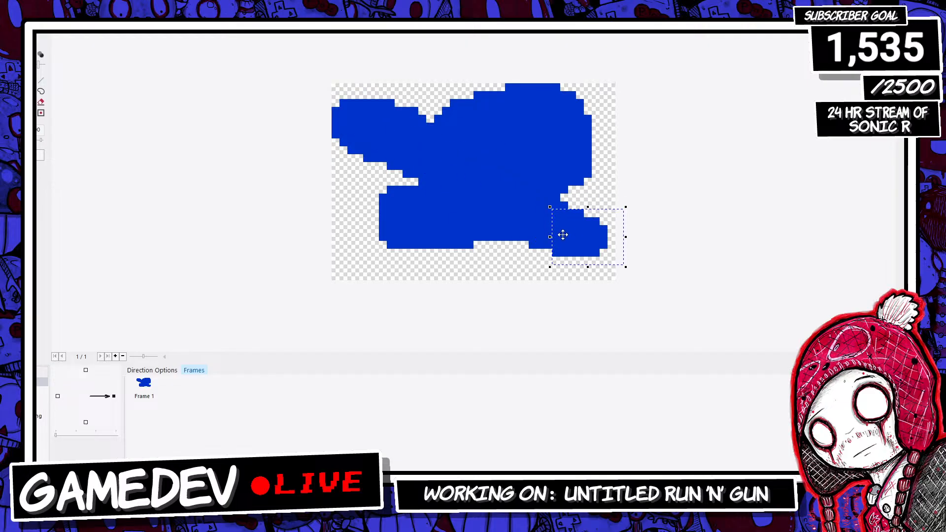
click(607, 211)
drag(521, 201, 617, 265)
key(ctrl+c)
key(ctrl+v)
drag(345, 96, 547, 211)
click(694, 207)
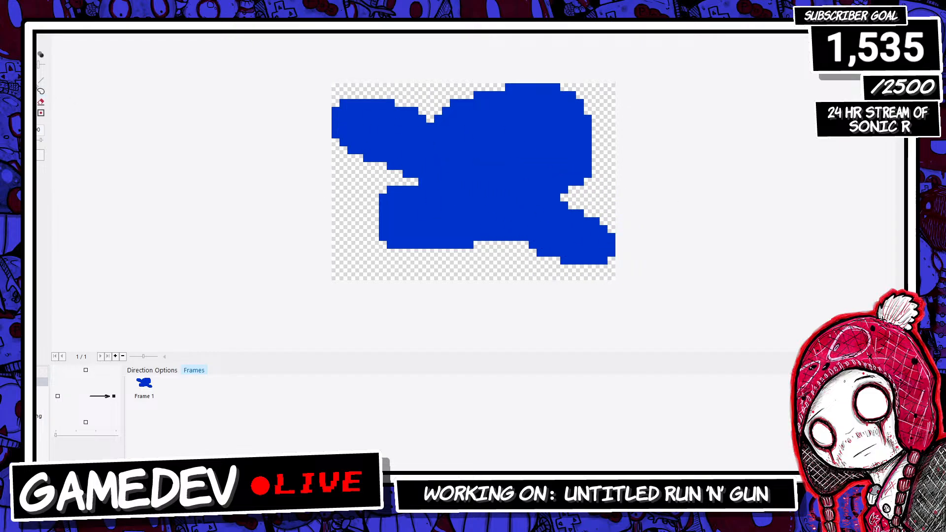
Step: Erase stray pixels along the underside to carve a stepped arch between the two lower lobes
click(33, 81)
right_click(540, 253)
right_drag(509, 239, 494, 239)
right_click(470, 246)
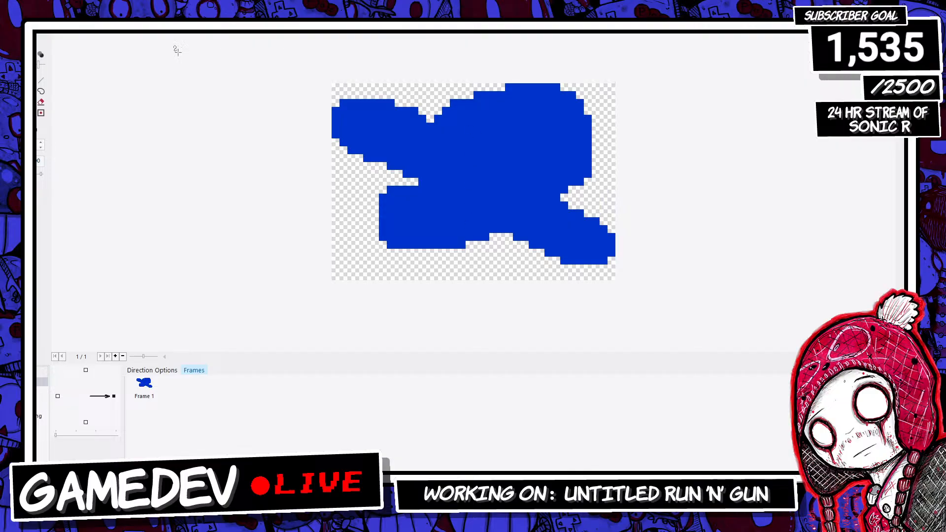
Step: Try to extend the lower-left lobe outward with a copy of its end
drag(363, 186, 379, 228)
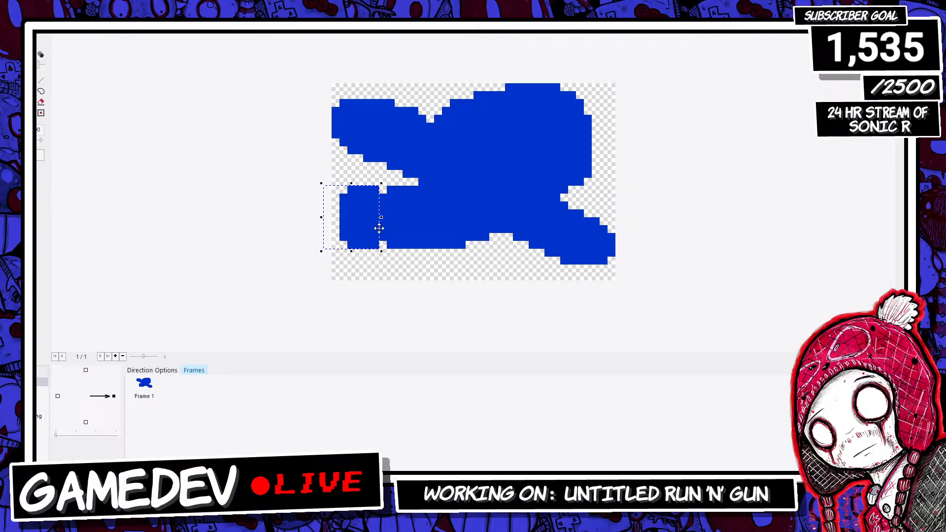
click(409, 267)
scroll(373, 229, down, 2)
scroll(375, 230, up, 2)
key(Delete)
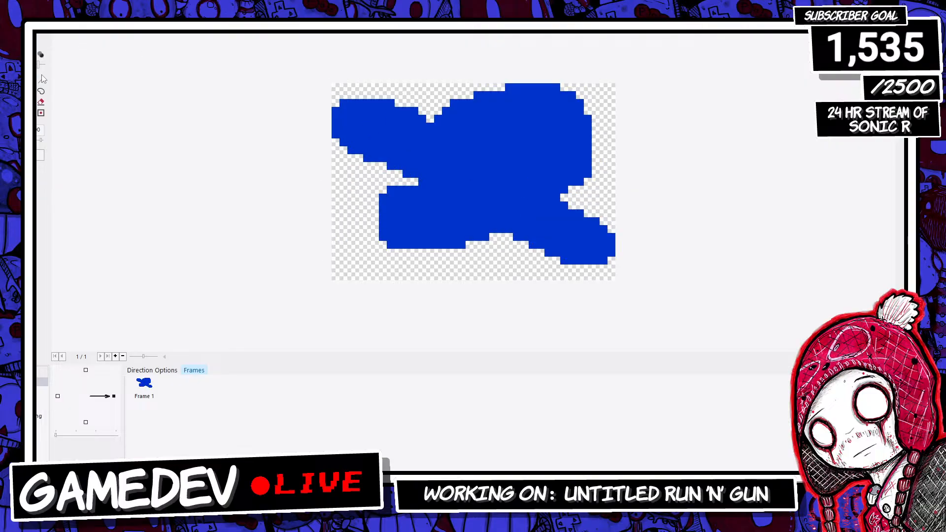
Step: Shorten the lower-right lobe and round off its bottom corners
click(41, 79)
mouse_move(574, 199)
mouse_down()
mouse_move(550, 197)
mouse_move(610, 237)
mouse_move(602, 258)
mouse_move(565, 261)
mouse_up()
key(ctrl+z)
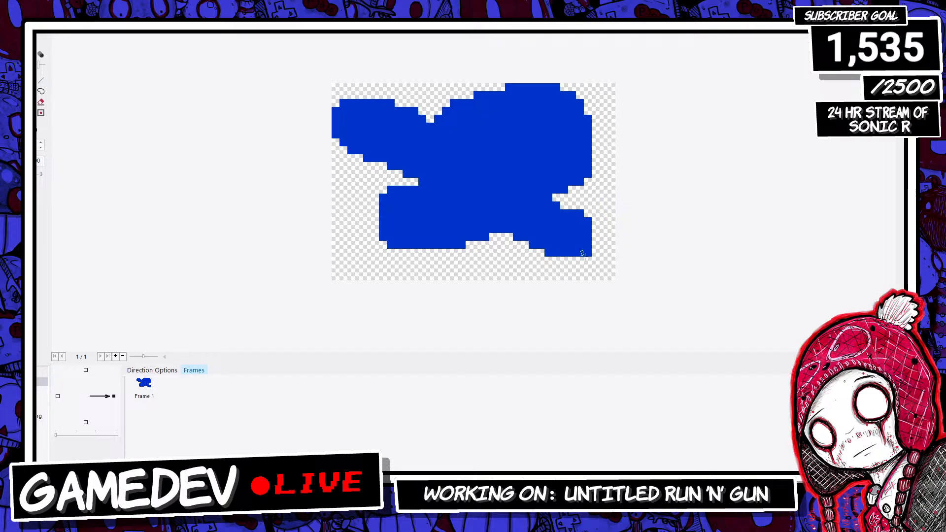
click(586, 253)
click(533, 245)
click(547, 253)
click(564, 205)
click(556, 197)
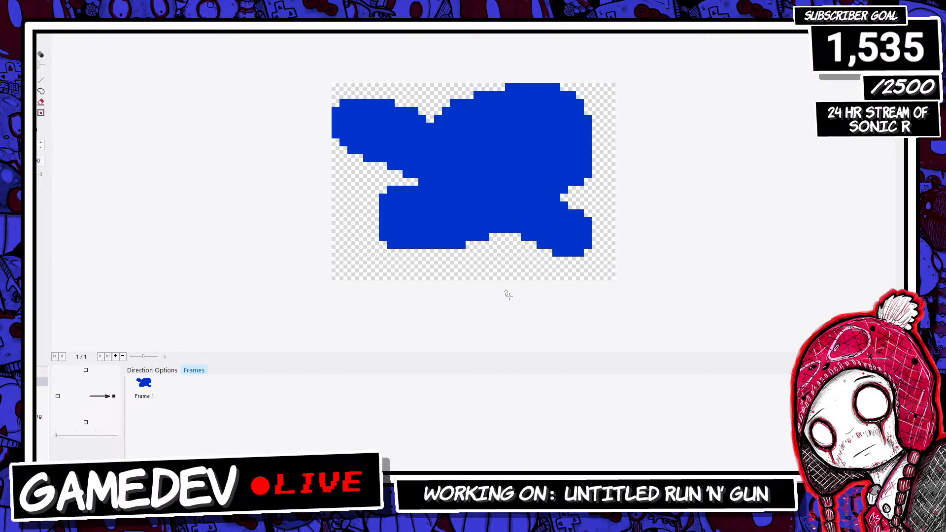
Step: Reshape the underside gap between the lower lobes into a narrower, deeper notch
click(509, 229)
click(516, 221)
click(510, 229)
click(517, 229)
scroll(495, 246, down, 2)
scroll(495, 245, down, 1)
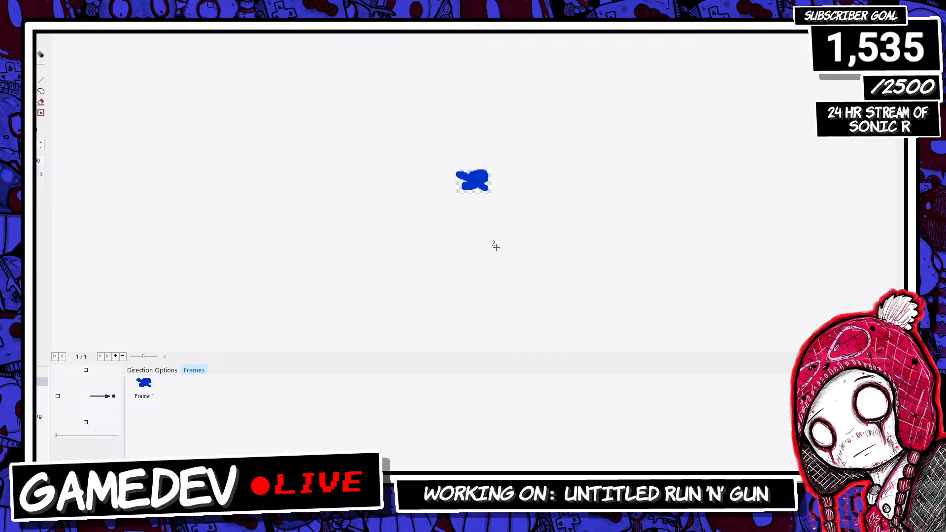
scroll(495, 246, up, 3)
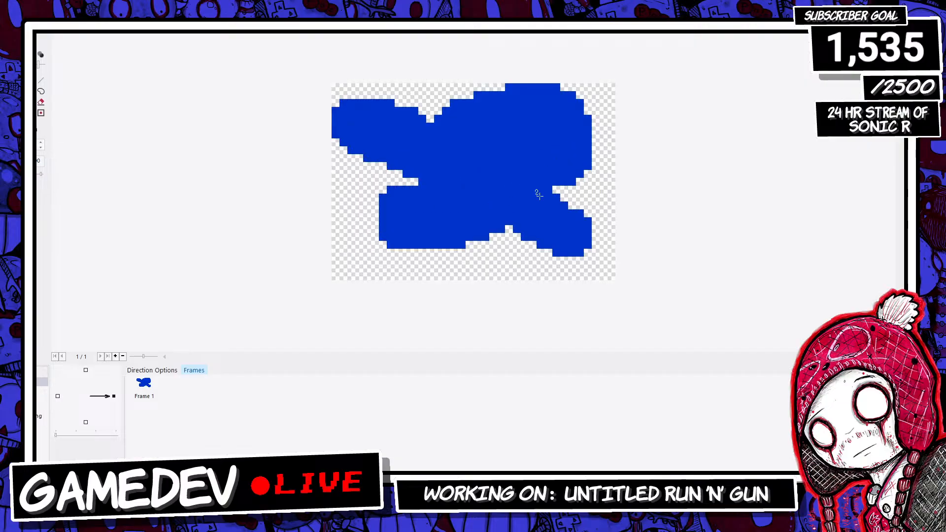
Step: Delete the upper-left lobe and trim the remaining edge into a smooth curve down the body's left side
drag(301, 68, 422, 187)
key(Delete)
click(40, 80)
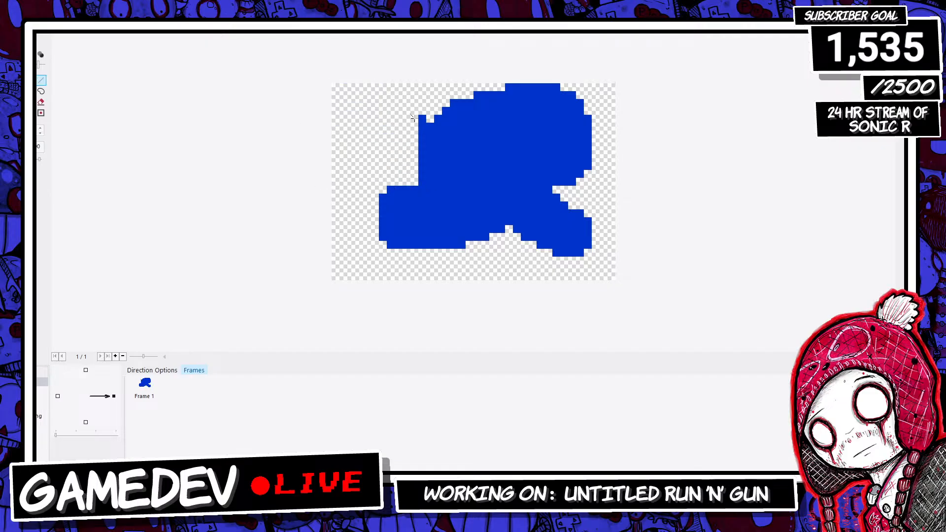
drag(418, 111, 419, 138)
click(430, 126)
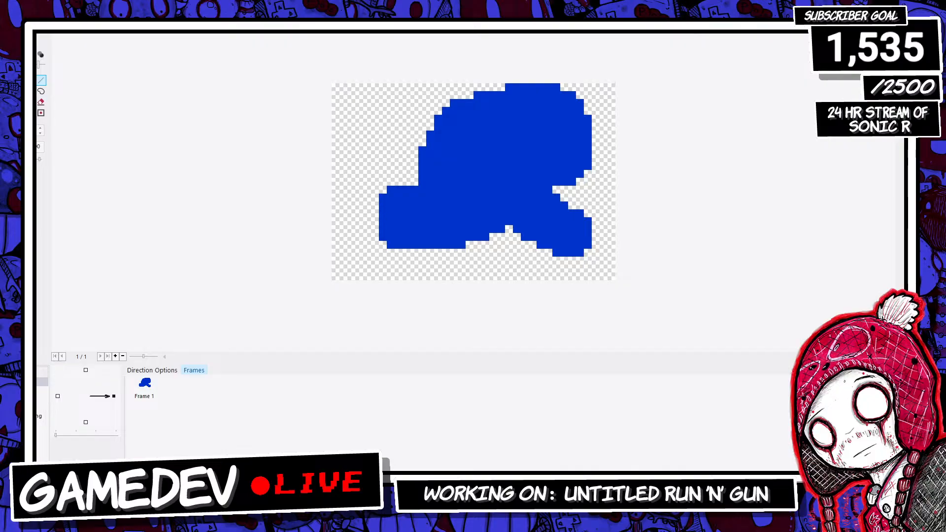
Step: Lengthen the lower-left lobe with a pasted copy of its end and fill the corner where it meets the body
click(8, 80)
drag(317, 179, 418, 265)
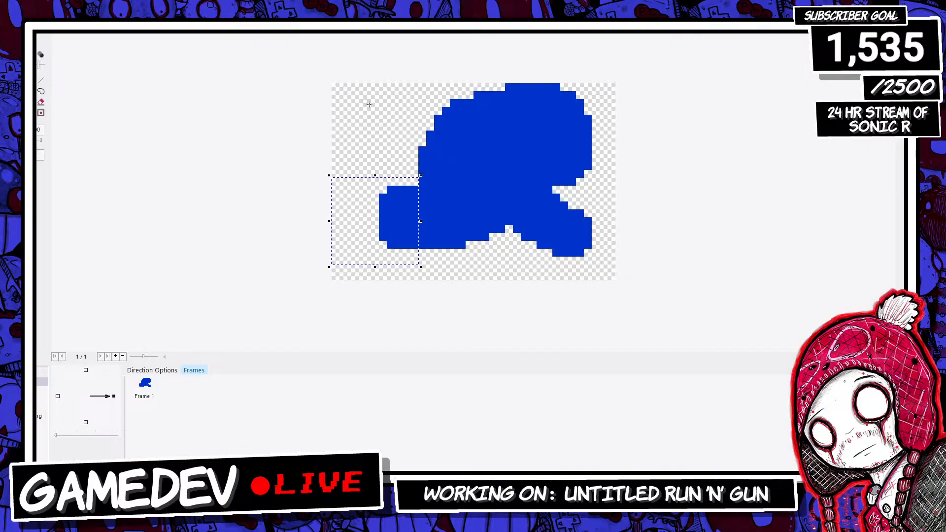
drag(389, 195, 365, 197)
key(ctrl+v)
mouse_move(366, 118)
mouse_down()
mouse_move(374, 169)
mouse_move(330, 212)
mouse_up()
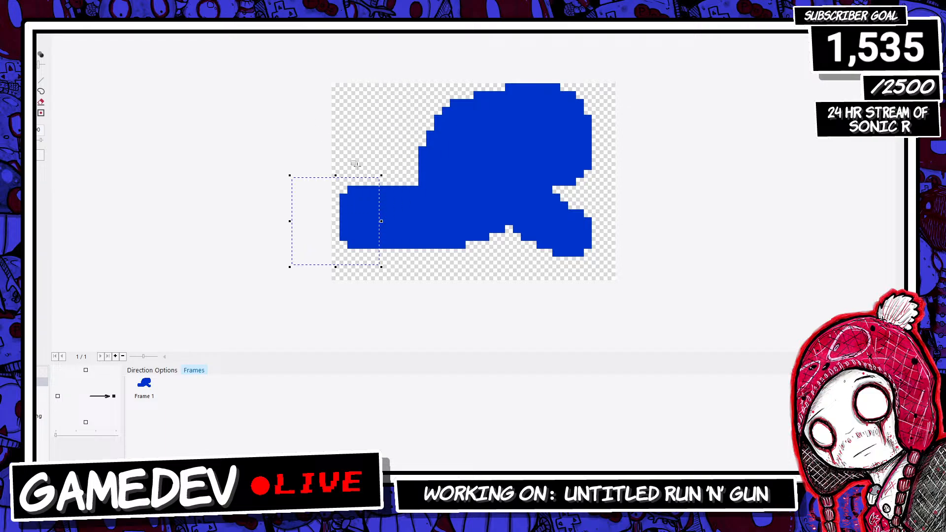
click(356, 164)
click(31, 80)
click(414, 181)
click(407, 182)
Step: Add a small bulge to the right side of the silhouette's upper body
scroll(478, 246, down, 1)
scroll(450, 226, up, 1)
click(597, 120)
click(597, 165)
mouse_move(603, 160)
mouse_down()
mouse_move(600, 106)
mouse_move(596, 160)
mouse_up()
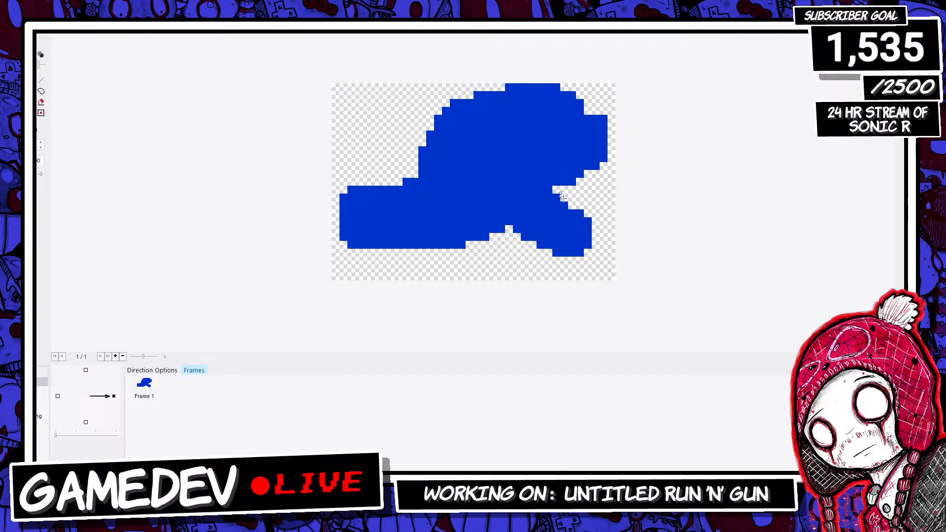
Step: Flip the silhouette horizontally and save the edited image
scroll(436, 228, down, 3)
scroll(438, 231, up, 3)
scroll(456, 204, down, 3)
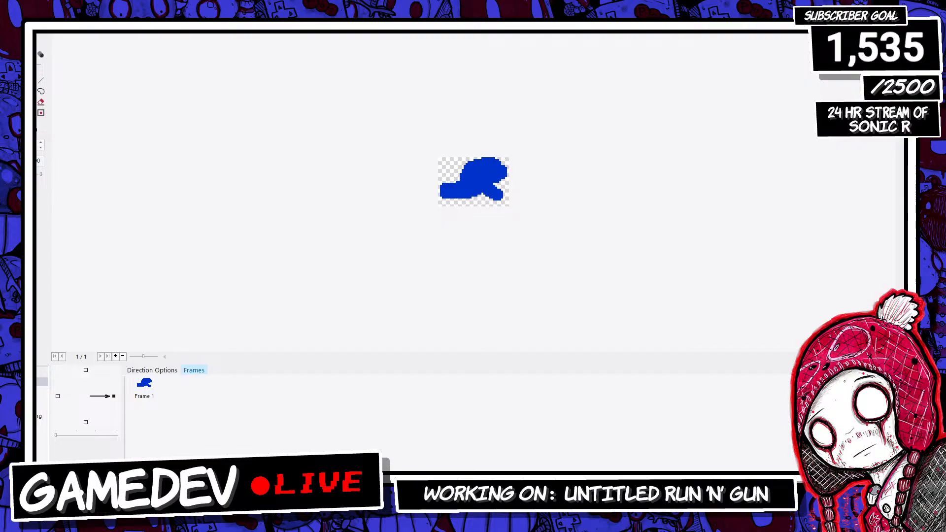
key(h)
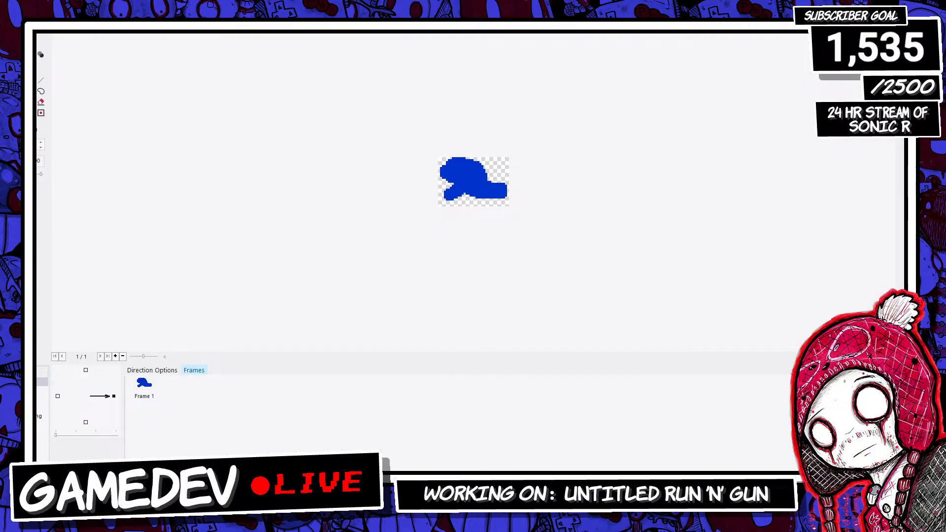
key(Return)
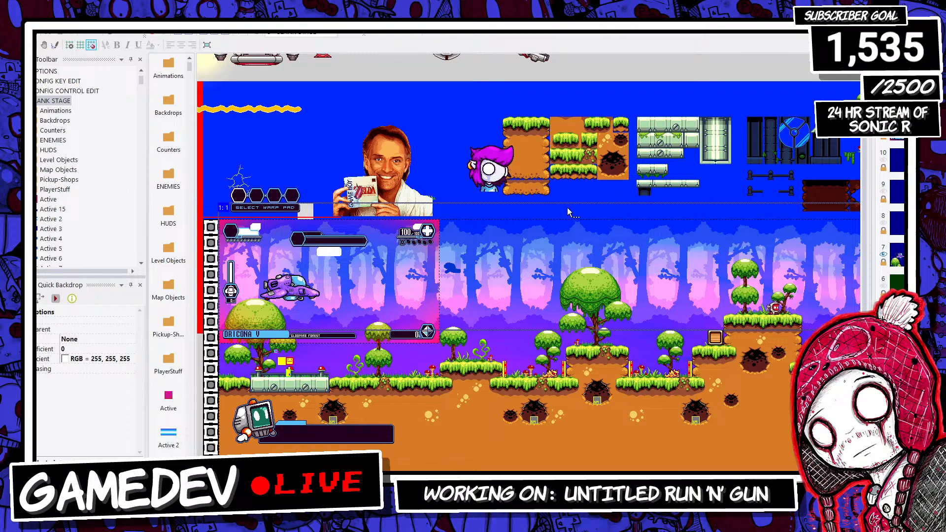
Step: Reopen the silhouette's image and extend its flat top edge slightly to the right
double_click(451, 268)
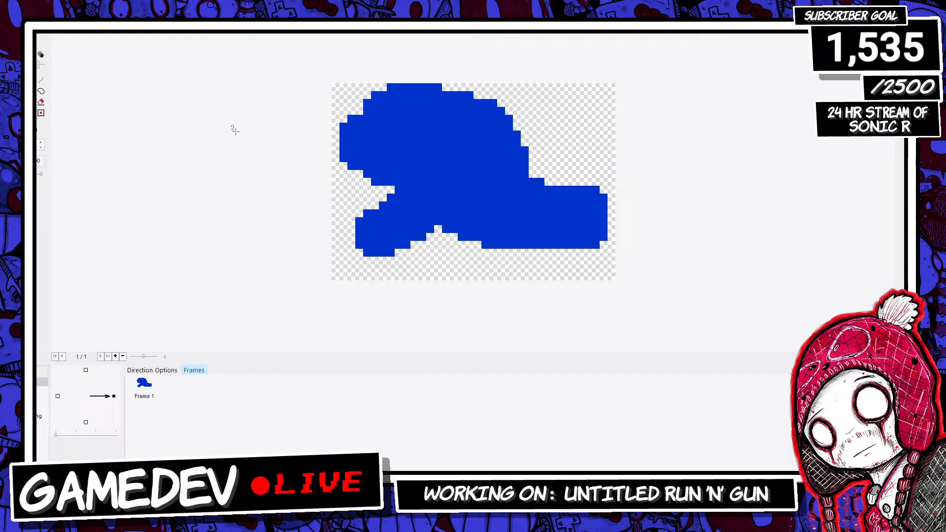
scroll(236, 133, down, 1)
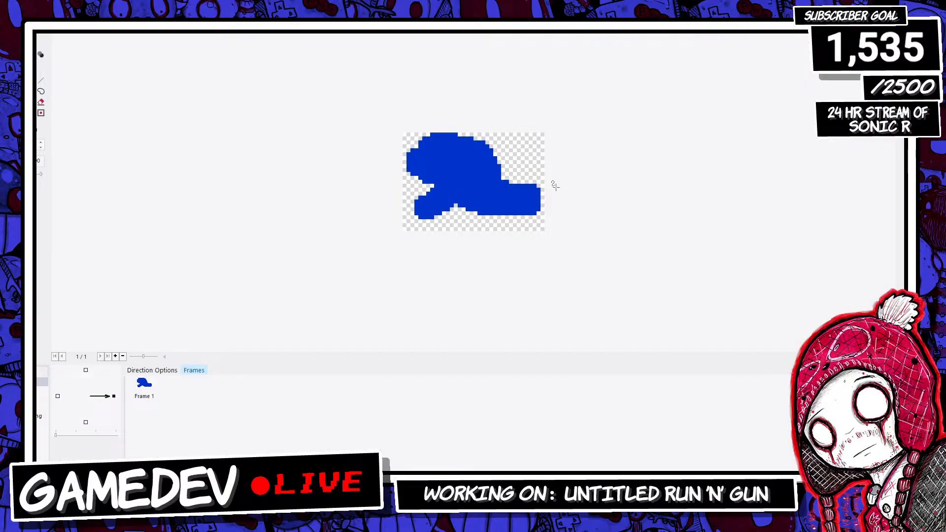
scroll(498, 146, up, 1)
scroll(461, 152, down, 1)
scroll(474, 182, up, 1)
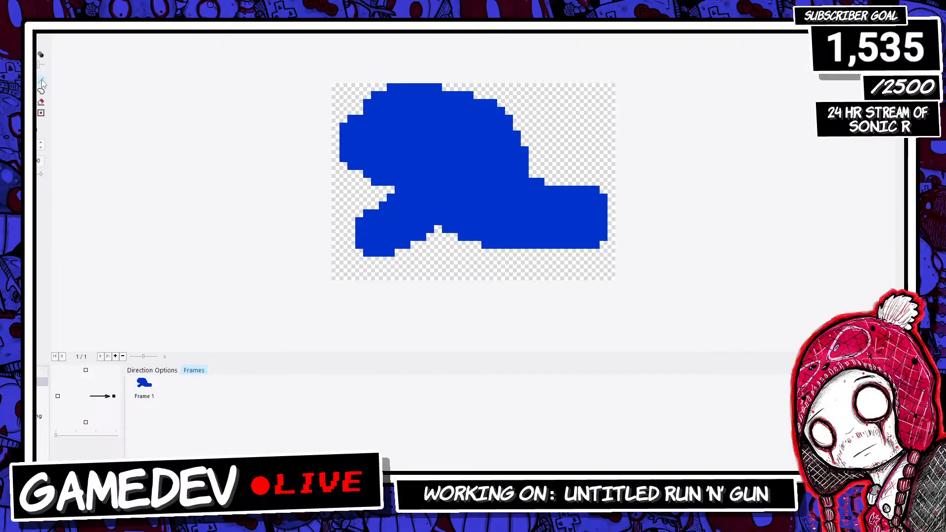
click(42, 80)
drag(437, 88, 446, 87)
Step: Shade the outer edge of the lower-left lobe in dark blue, using the pasted clipboard image as a temporary colour reference without enlarging the canvas
drag(375, 190, 348, 213)
key(ctrl+z)
key(ctrl+v)
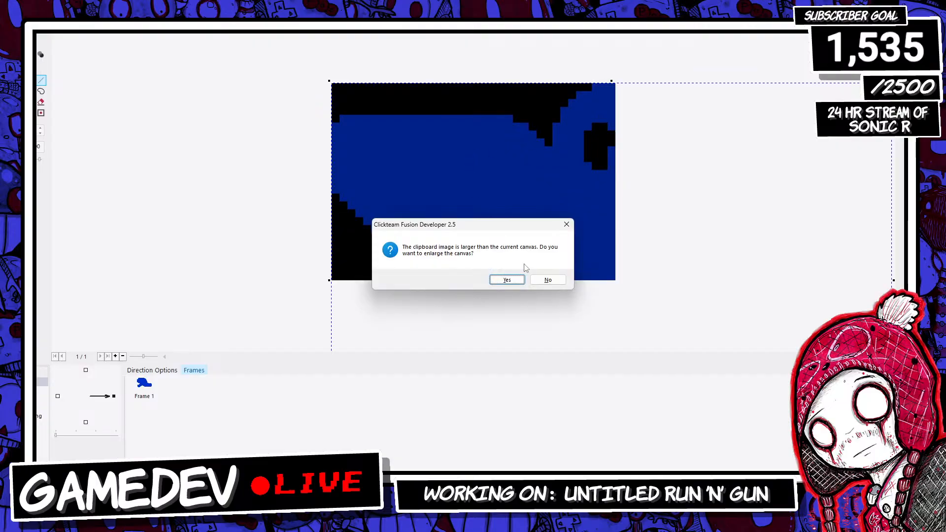
click(547, 280)
key(ctrl+z)
click(41, 81)
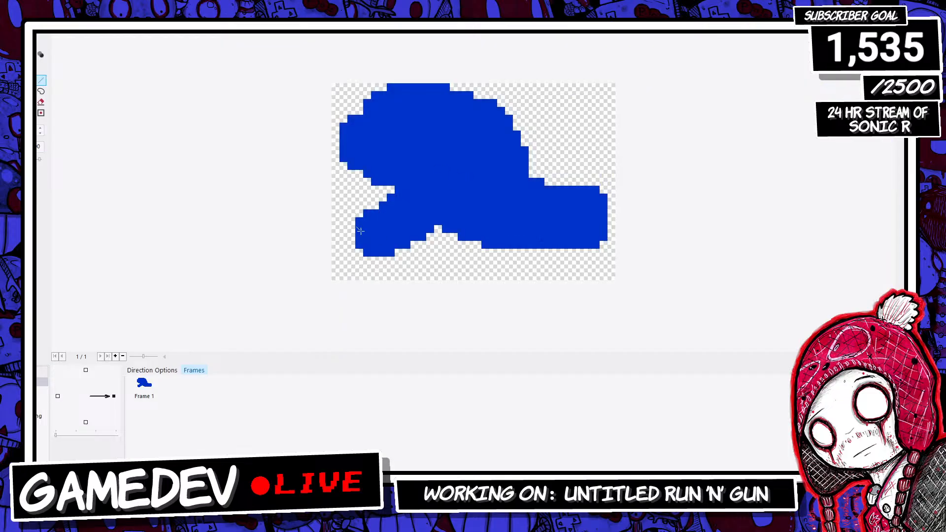
scroll(358, 228, up, 1)
mouse_move(277, 166)
mouse_down()
mouse_move(214, 212)
mouse_move(219, 246)
mouse_move(229, 209)
mouse_move(308, 166)
mouse_up()
scroll(365, 207, down, 3)
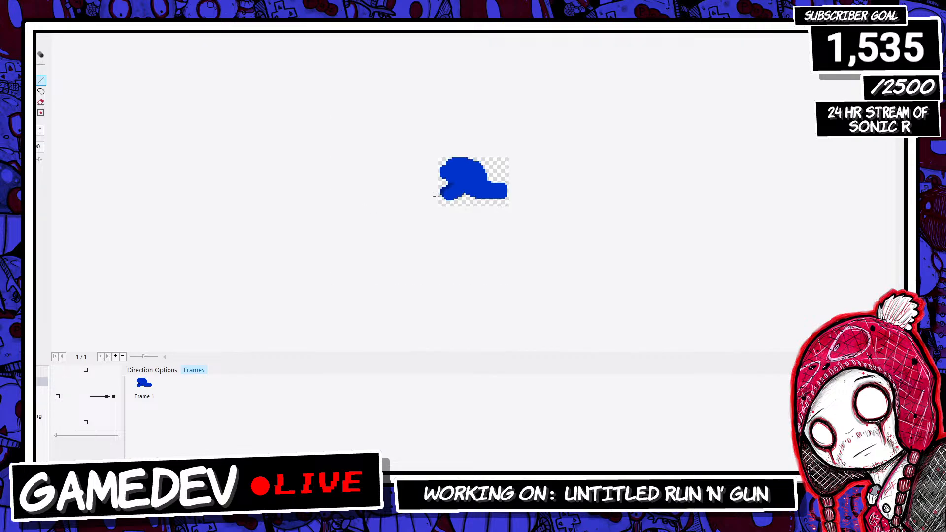
scroll(478, 148, up, 2)
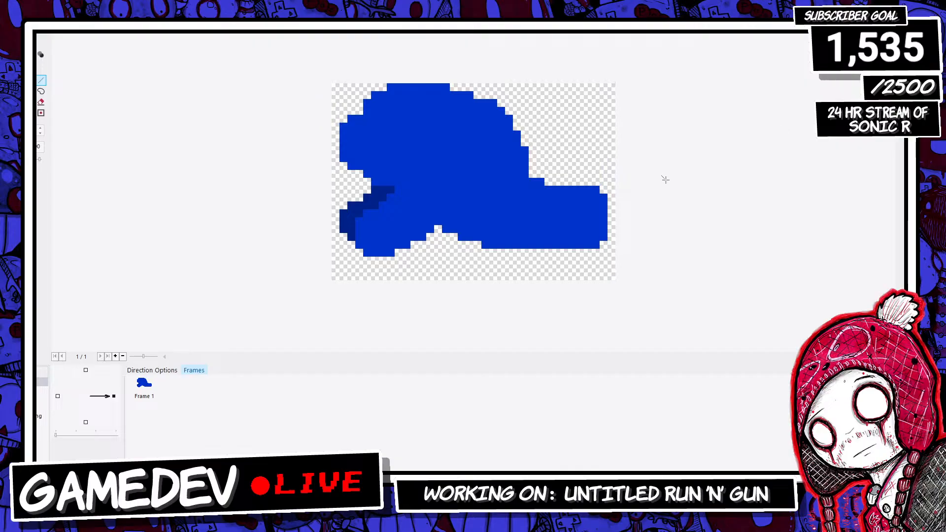
Step: Try pasting the reference image again and drawing lines across the body, undoing each attempt
key(ctrl+v)
click(547, 279)
key(ctrl+z)
click(41, 80)
mouse_move(508, 172)
mouse_down()
mouse_move(344, 174)
mouse_move(368, 206)
mouse_move(446, 206)
mouse_up()
key(ctrl+z)
key(ctrl+z)
key(ctrl+z)
mouse_move(510, 167)
mouse_down()
mouse_move(510, 142)
mouse_move(486, 118)
mouse_up()
key(ctrl+z)
key(ctrl+z)
Step: Trim the inner end of the dark shading and widen the upper-left bulge by one pixel column
click(391, 190)
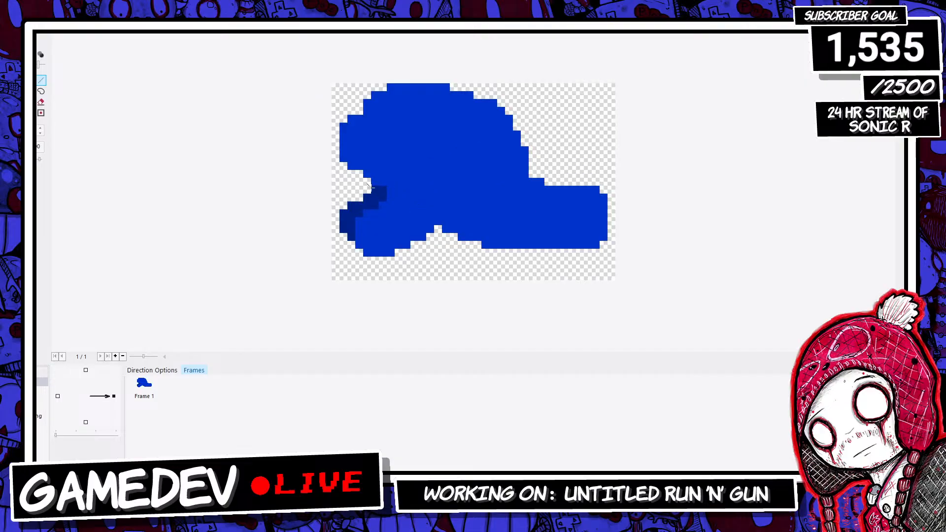
drag(335, 126, 335, 158)
click(343, 166)
click(343, 119)
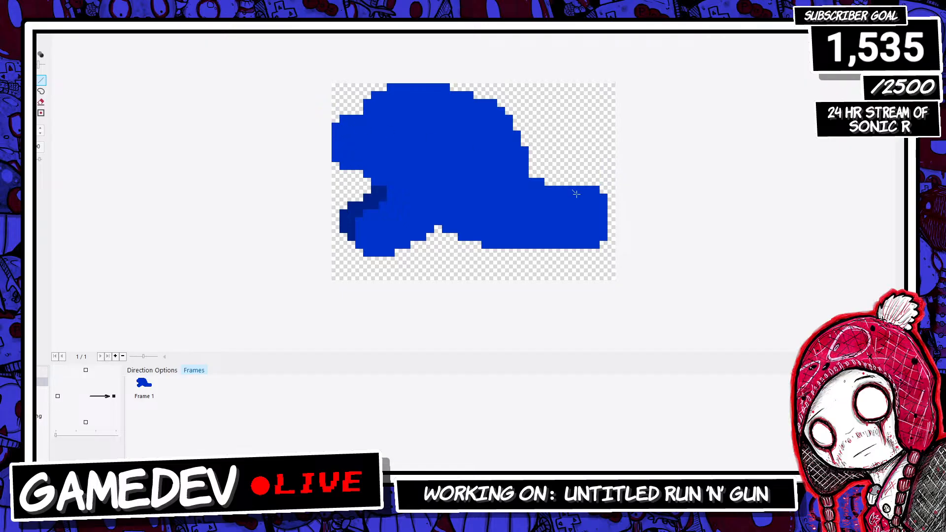
Step: Erase pixels on the right side of the underside notch to widen it
ctrl+scroll(473, 266, up, 1)
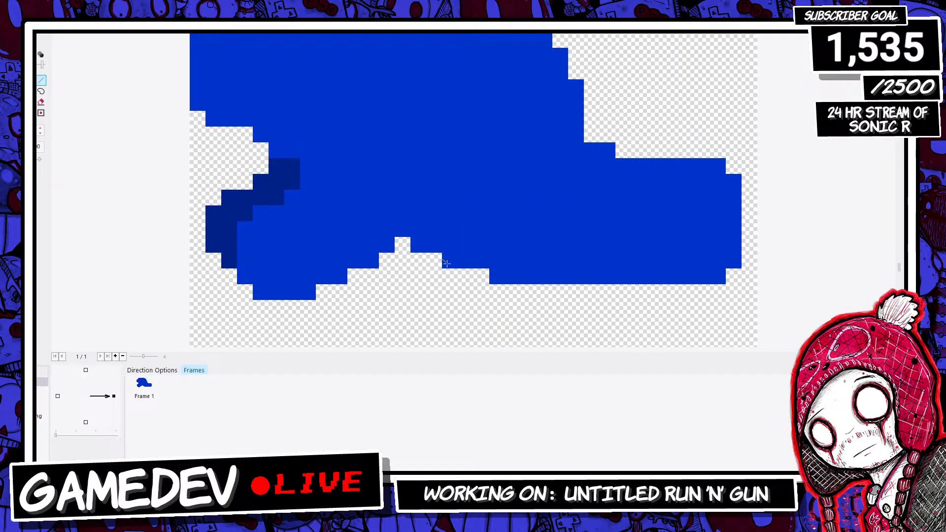
right_click(447, 264)
right_click(419, 244)
ctrl+scroll(416, 223, down, 2)
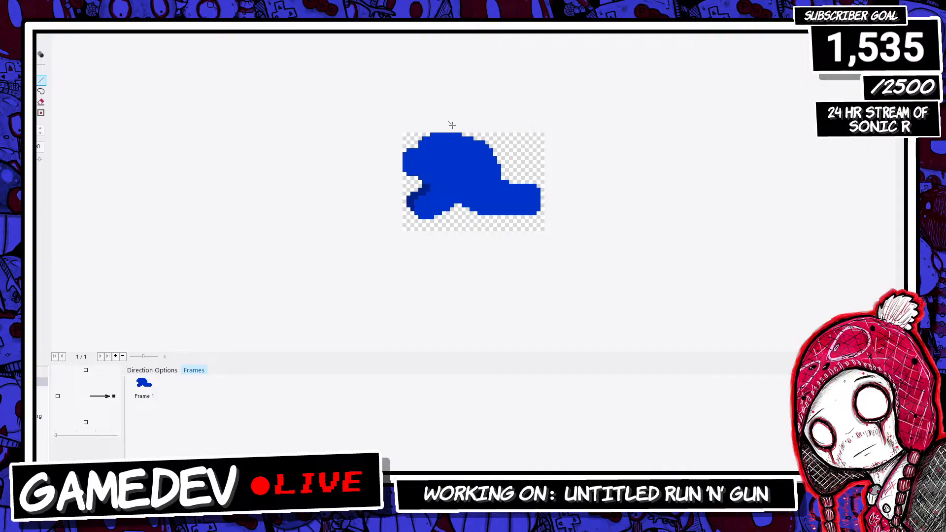
click(8, 81)
scroll(584, 177, up, 1)
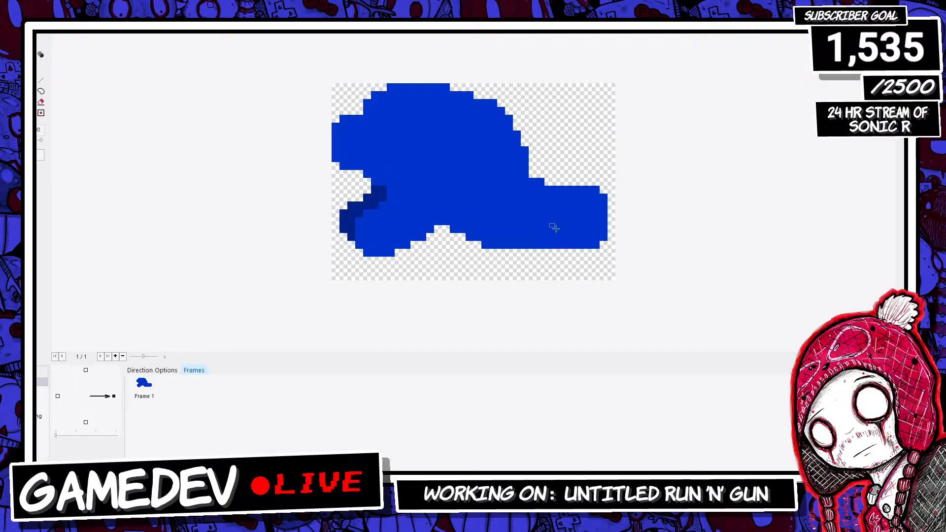
Step: Shift the silhouette's right end three pixels left and one pixel up, and fill the step left in its lower edge
drag(534, 168, 633, 271)
drag(581, 204, 558, 195)
click(462, 267)
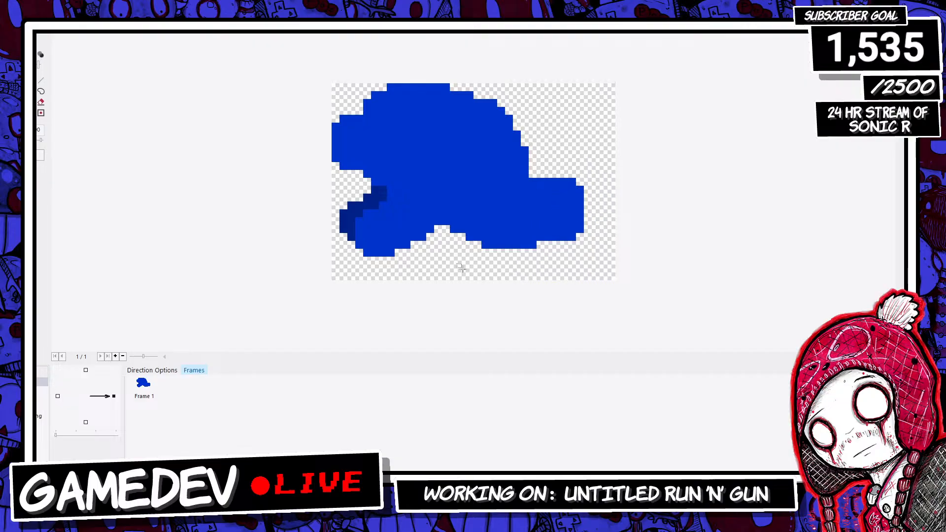
click(41, 81)
drag(546, 245, 538, 245)
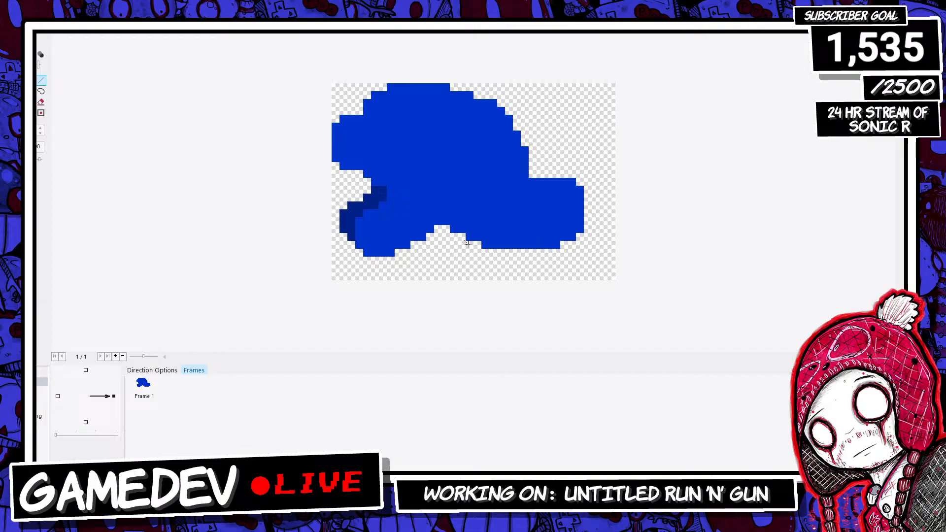
Step: Erase another pixel column on the right side of the underside notch
right_click(453, 229)
scroll(569, 209, down, 1)
scroll(567, 207, up, 1)
Step: Square off the body's upper-left corner and draw a dark blue column separating the upper-left bulge from the body
click(30, 92)
click(366, 110)
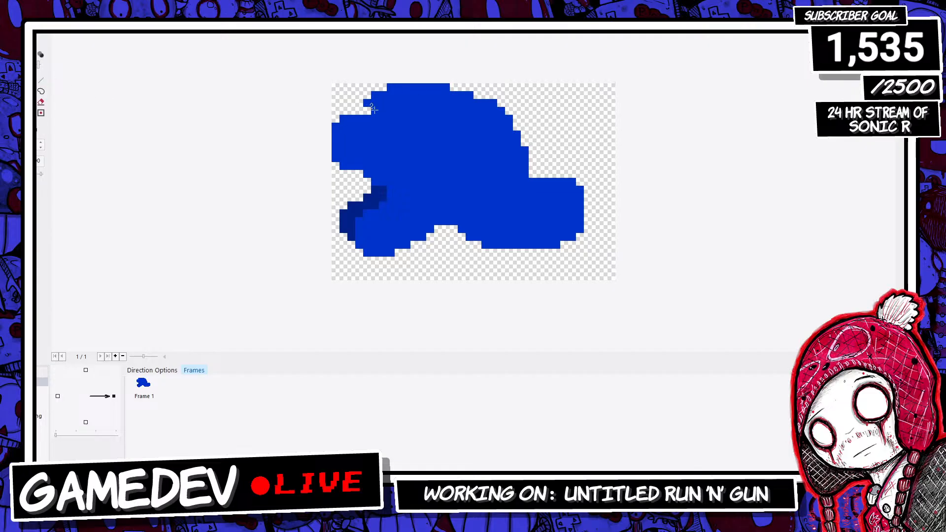
right_drag(375, 110, 383, 111)
mouse_move(383, 88)
mouse_down()
mouse_move(368, 95)
mouse_move(383, 112)
mouse_move(369, 111)
mouse_up()
click(359, 103)
key(ctrl+z)
right_click(361, 109)
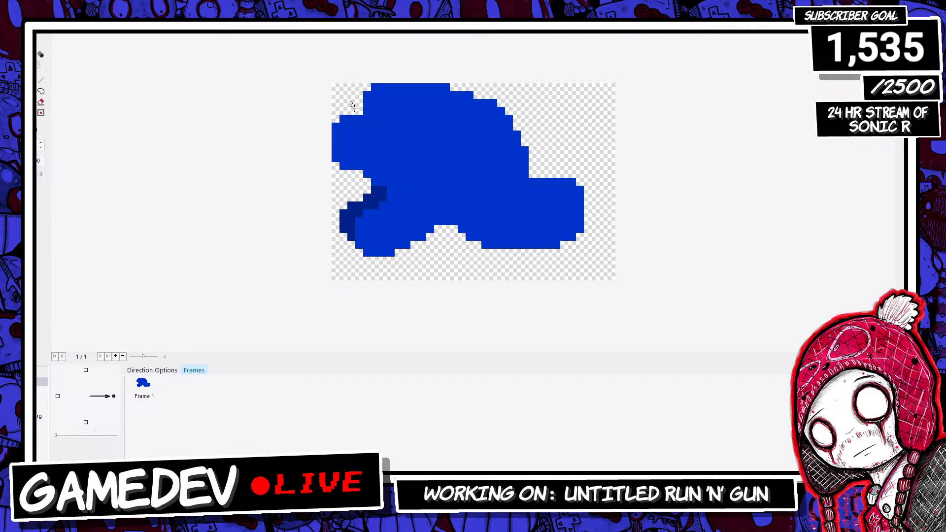
scroll(292, 139, down, 2)
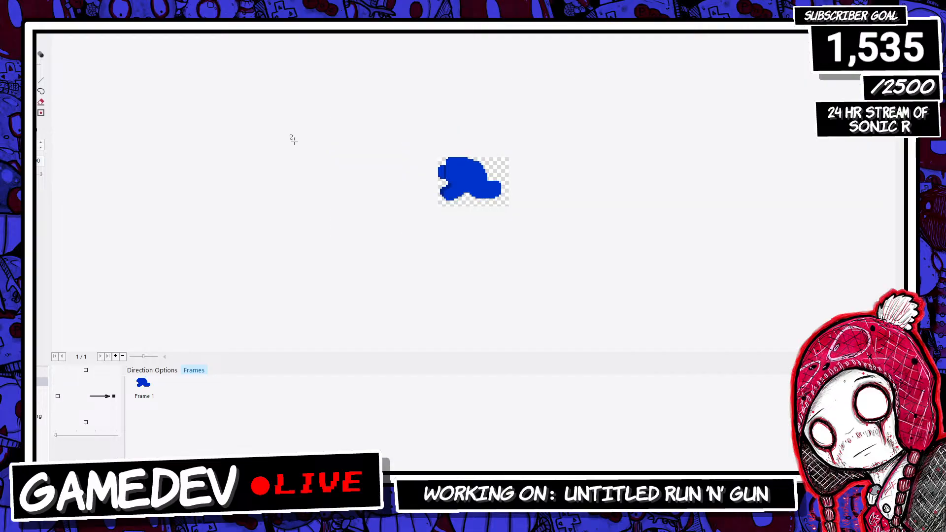
scroll(518, 143, up, 3)
scroll(584, 197, down, 2)
scroll(545, 194, up, 1)
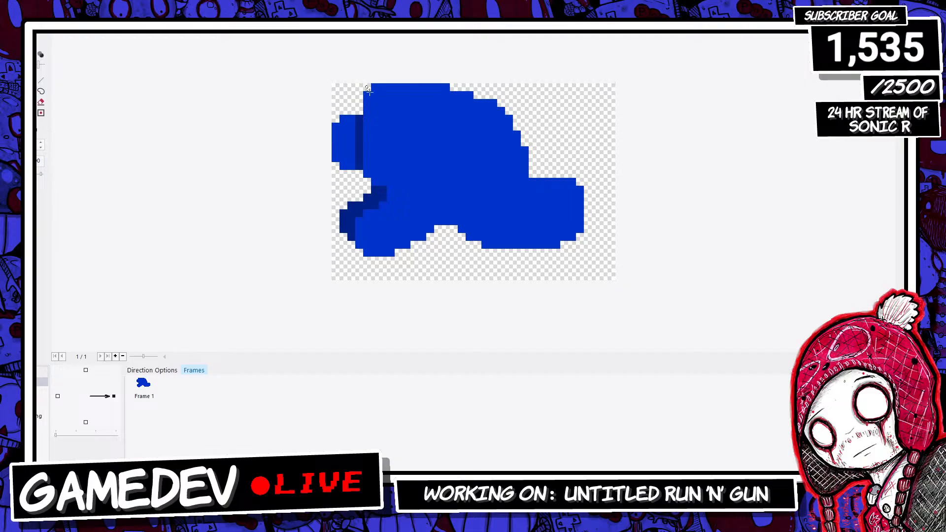
Step: Round the body's upper-left corner and add blue pixels to smooth its upper-right curve
drag(367, 93, 380, 85)
click(454, 87)
click(477, 95)
click(461, 86)
Step: Crop the canvas to the silhouette and centre both its hot spot and its action point
click(31, 56)
click(30, 113)
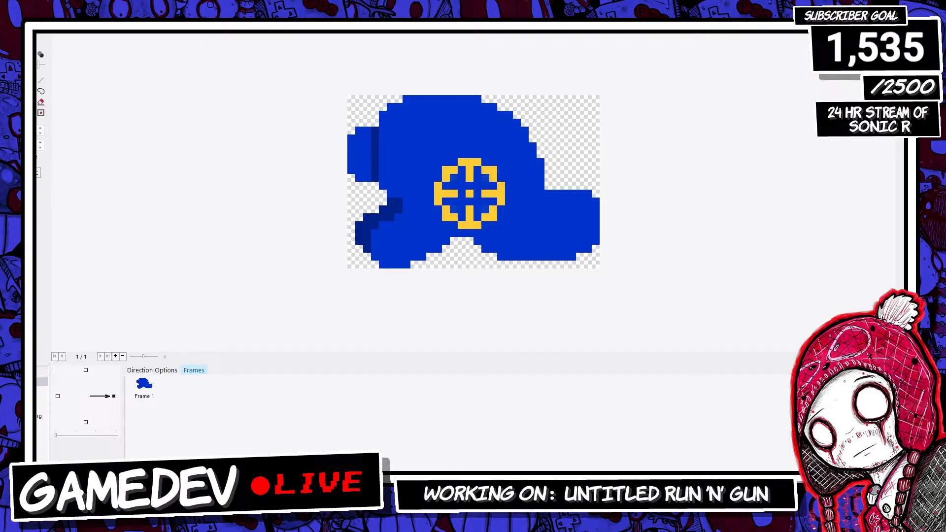
click(26, 173)
click(41, 113)
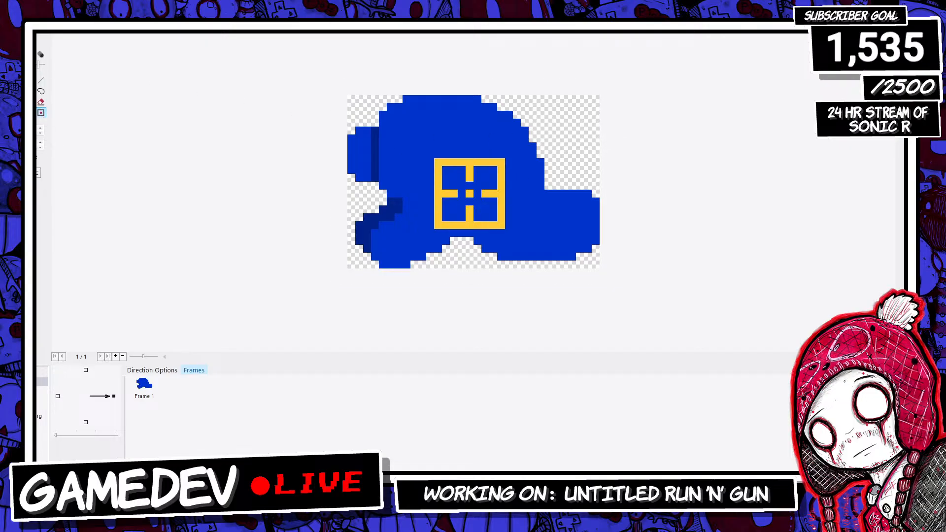
click(25, 173)
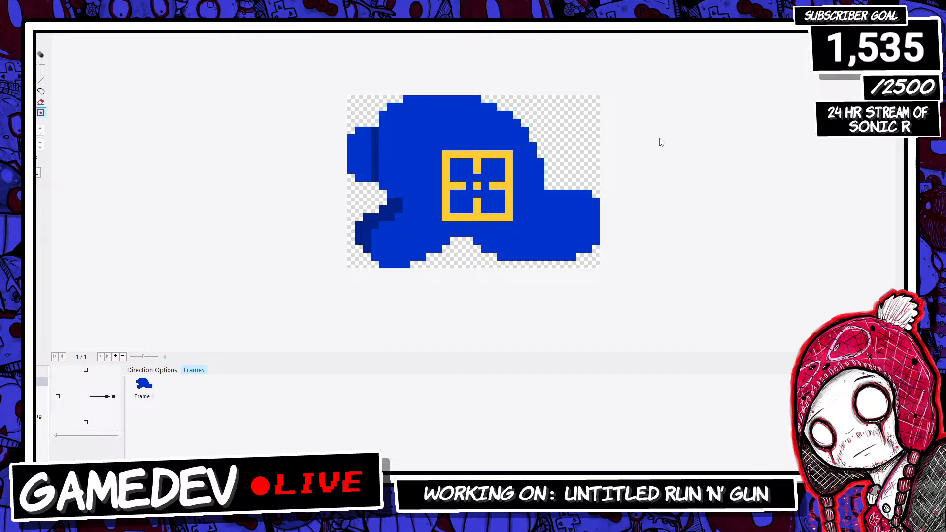
Step: Save the edited sprite and move its object above the play screen, beside the warp pad selector
click(41, 80)
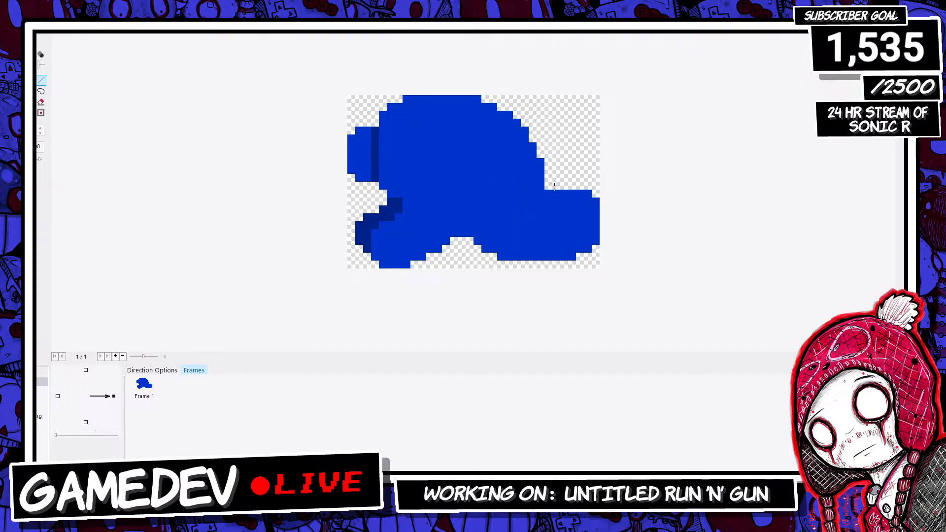
drag(38, 64, 33, 64)
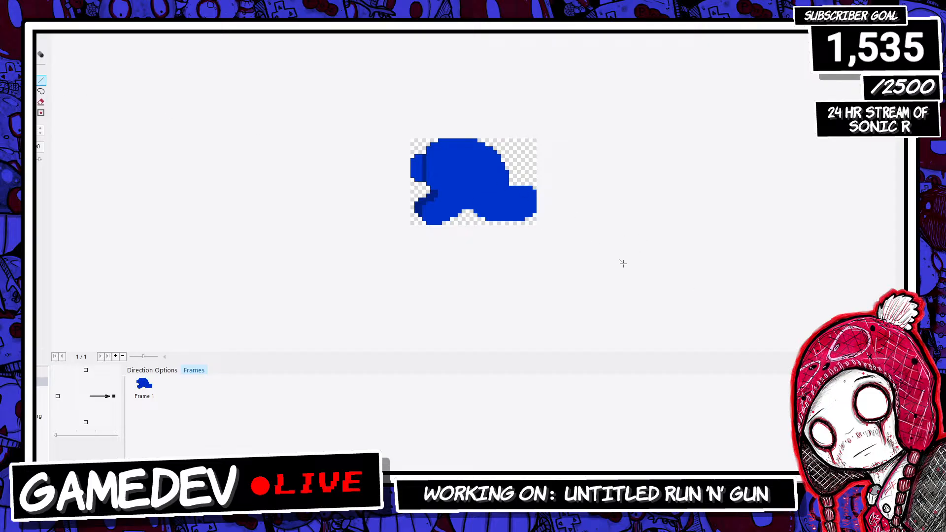
key(Return)
click(547, 250)
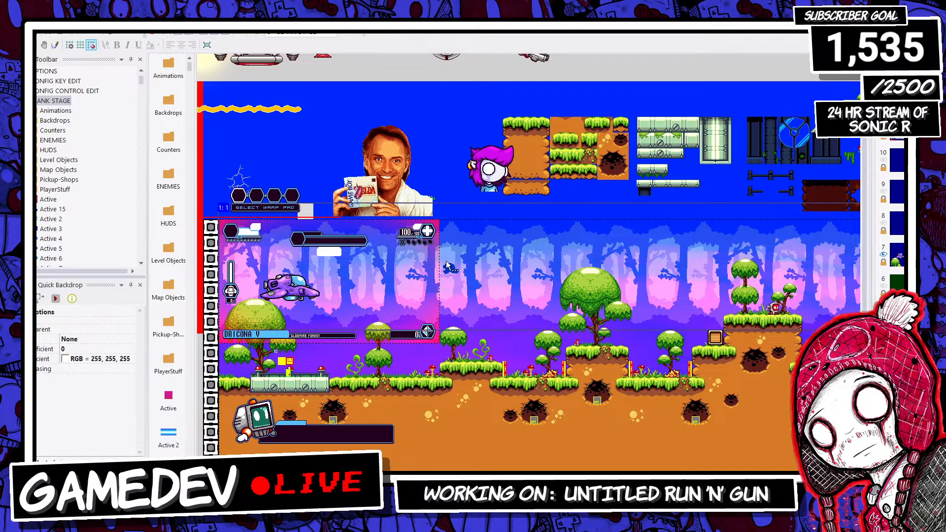
drag(446, 271, 356, 272)
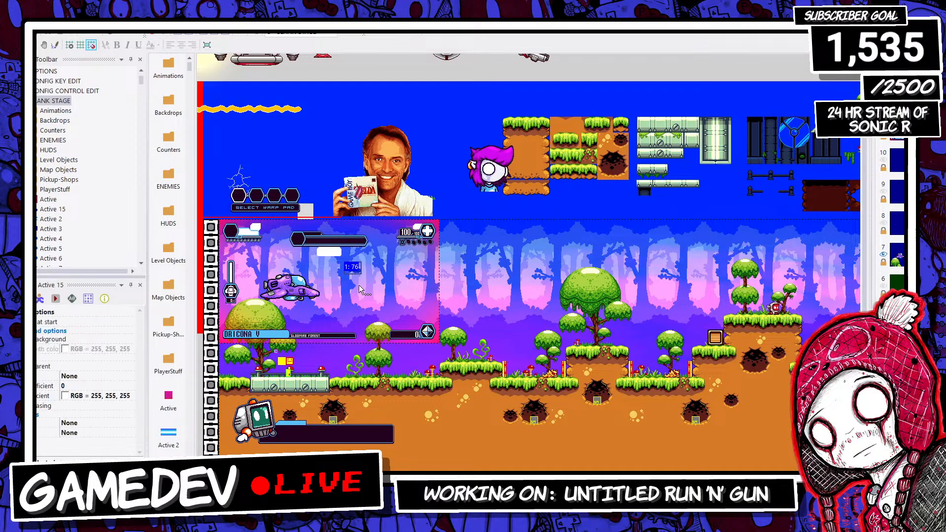
click(360, 285)
click(364, 270)
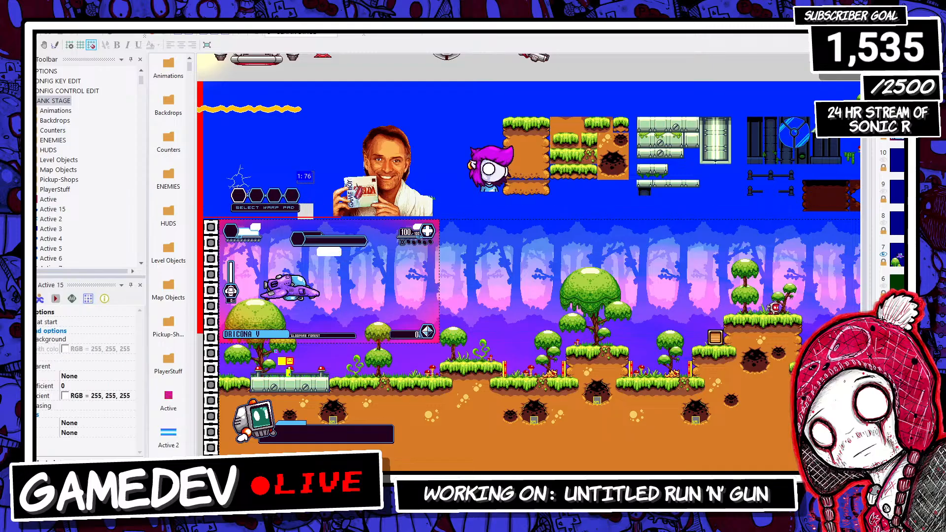
Step: Set Active 15's runtime option for inactivating the object when it is too far from the frame
click(55, 299)
click(99, 376)
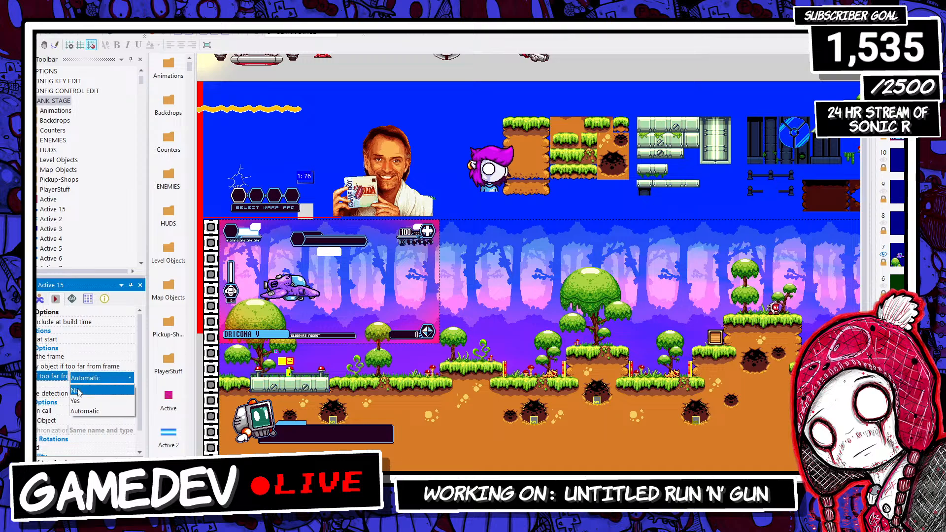
click(98, 411)
Step: Add the Bullets and 1 qualifiers to Active 15
click(88, 298)
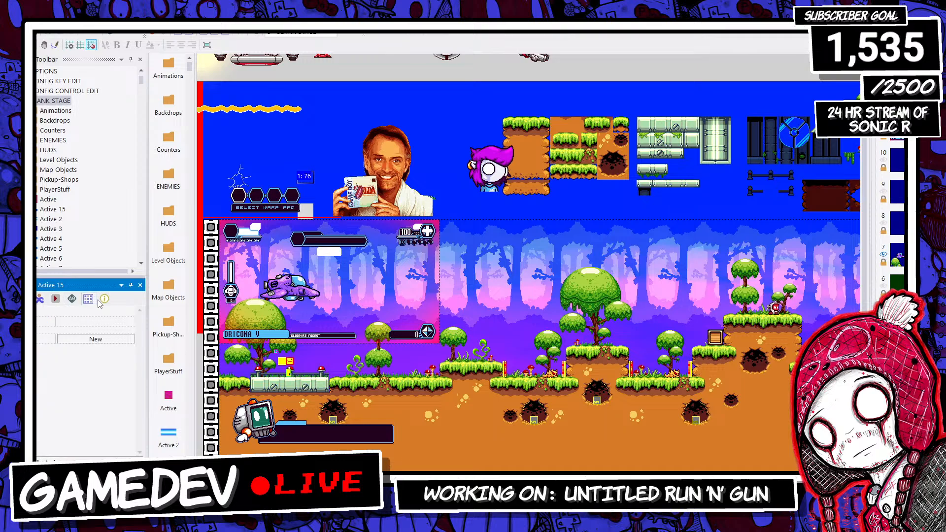
click(106, 324)
click(506, 287)
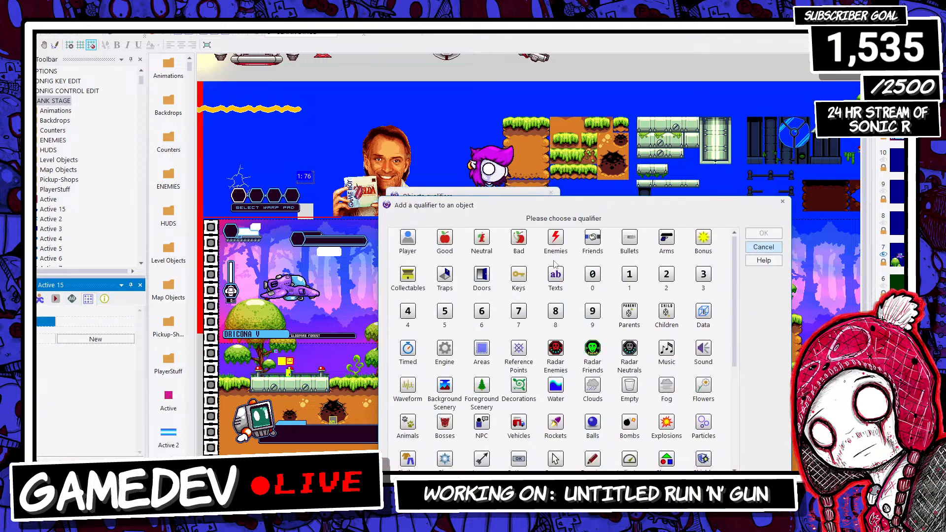
double_click(629, 241)
click(502, 289)
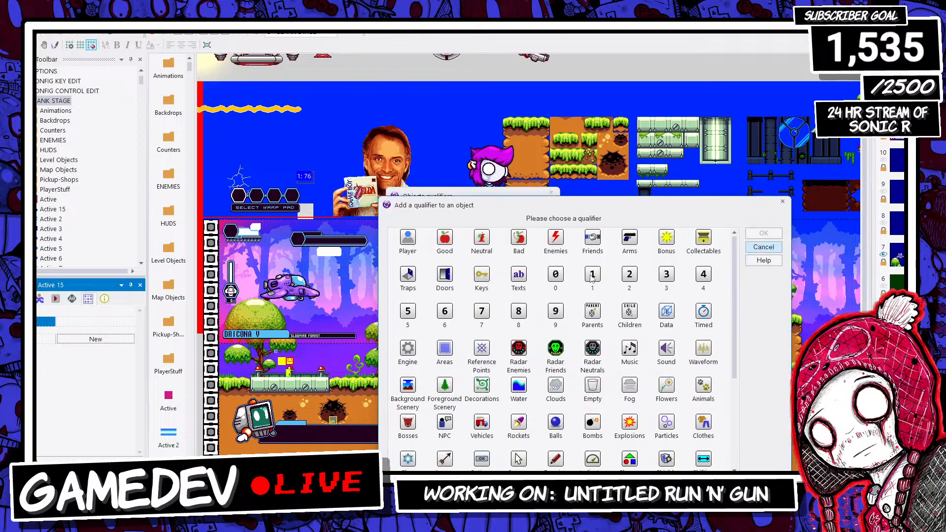
double_click(629, 275)
click(436, 307)
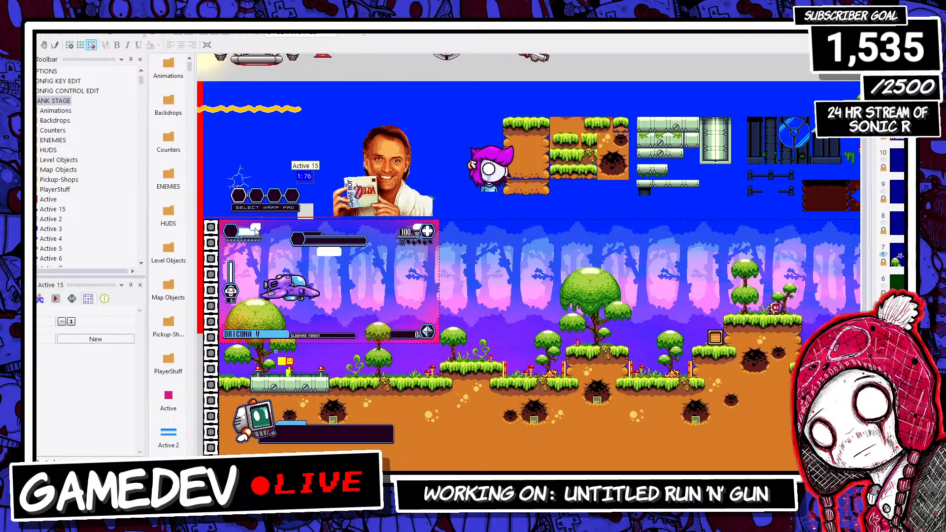
Step: Place the blue sprite in the off-stage object area and rename it BG-shipfx
scroll(296, 348, left, 3)
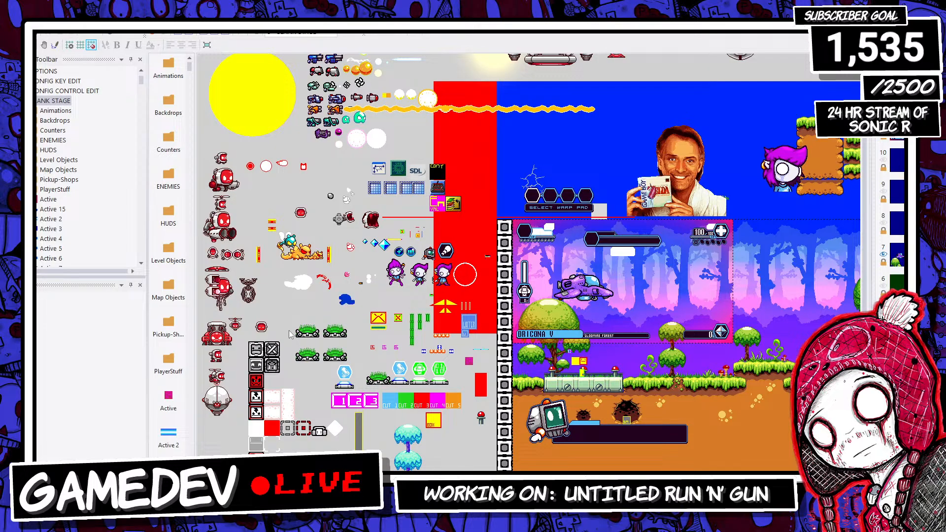
click(347, 299)
click(105, 298)
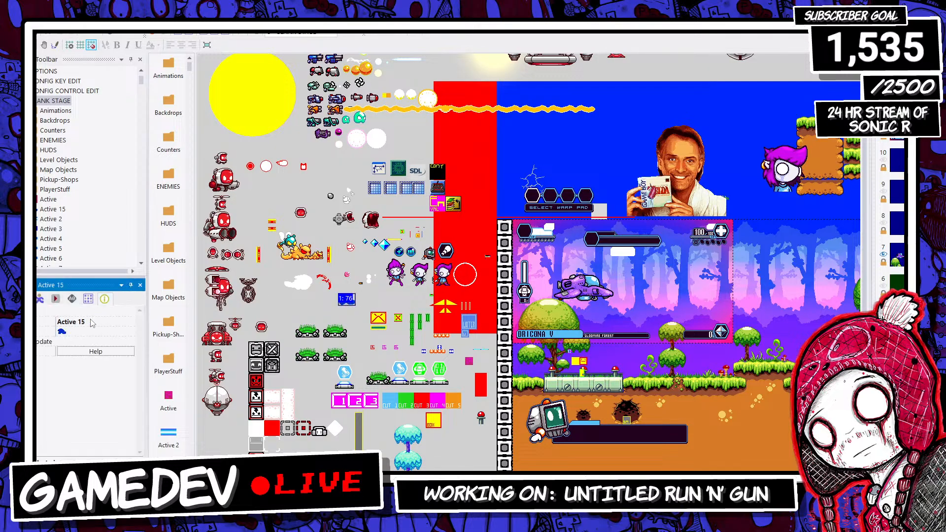
click(96, 323)
text(BG-shipfx)
key(Return)
Step: Move BG-shipfx higher in the off-stage area and make an independent copy of it just below
drag(343, 302, 305, 185)
right_click(306, 183)
click(344, 239)
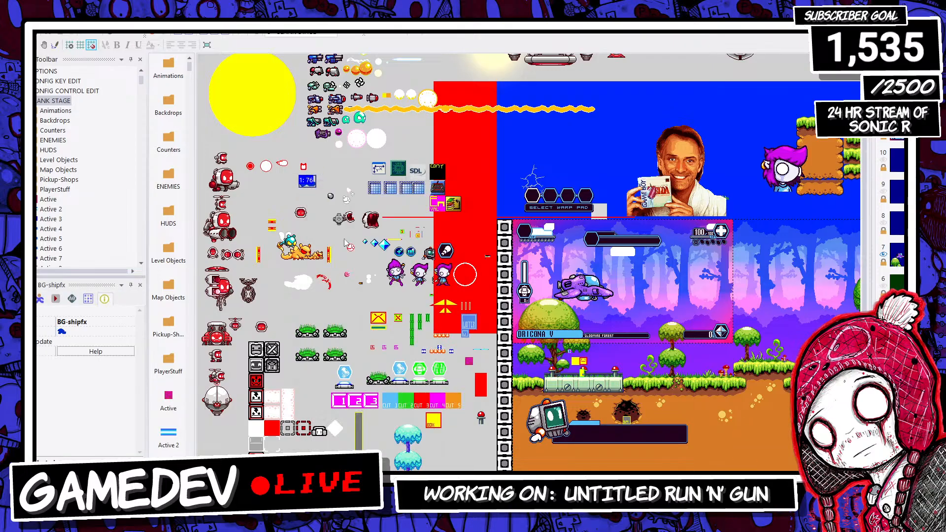
click(510, 239)
Step: Open the copied sprite's animation frame and clear its blue image
double_click(304, 192)
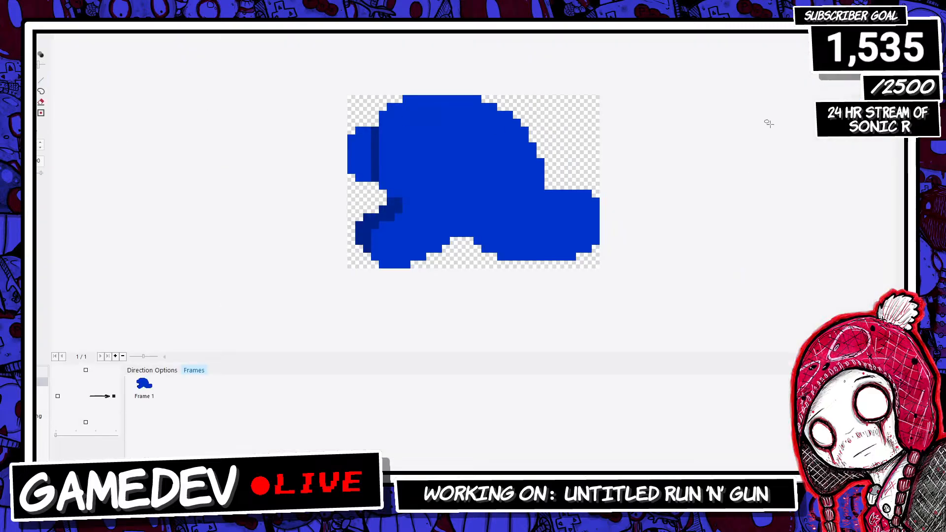
key(Delete)
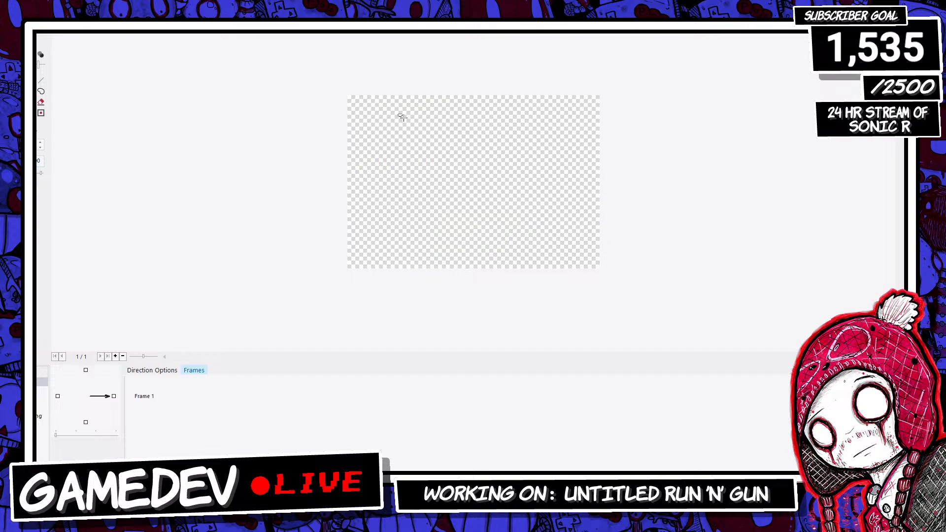
drag(405, 119, 480, 182)
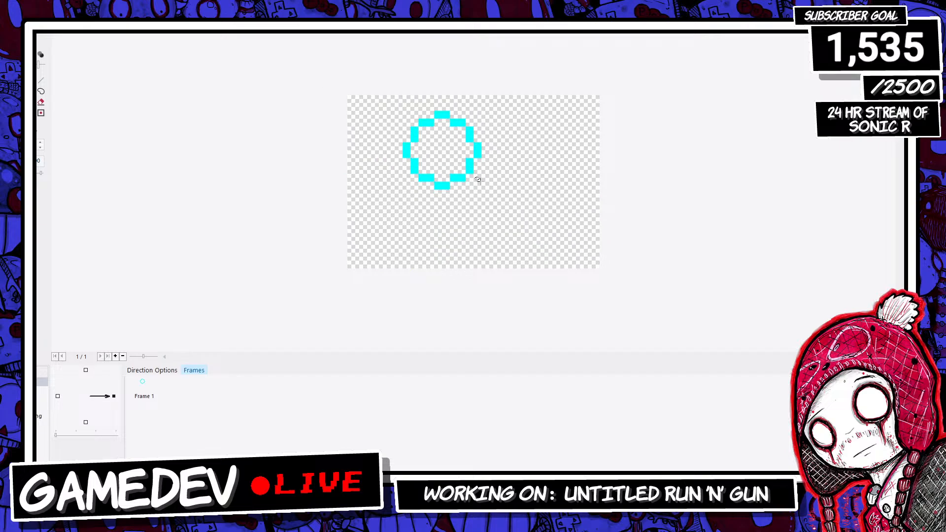
key(f)
click(434, 148)
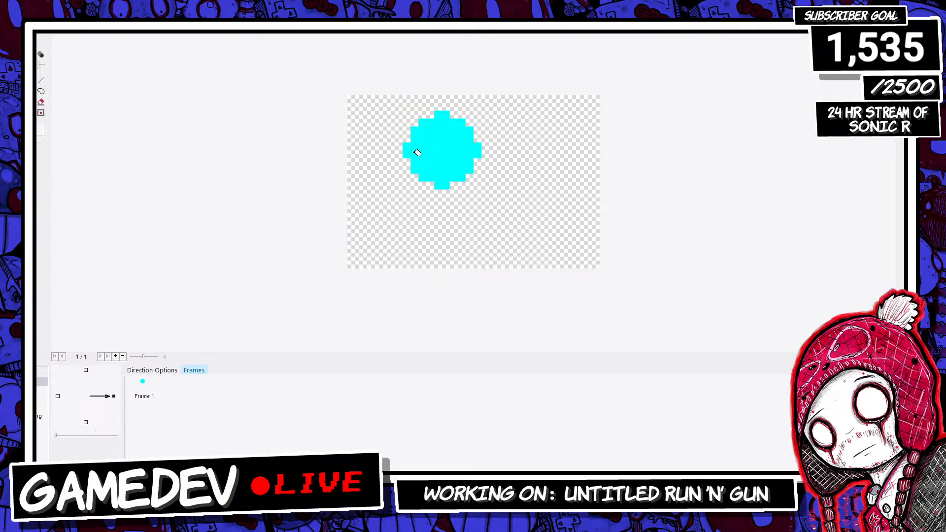
key(ctrl+z)
key(ctrl+z)
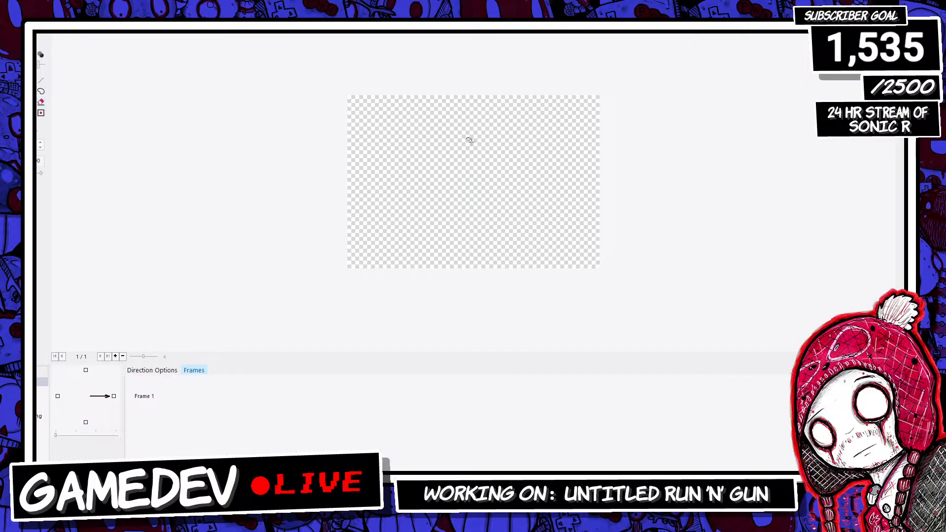
Step: Draw a small filled cyan circle on the empty canvas
drag(450, 127, 496, 230)
key(f)
click(479, 138)
Step: Overlap the circle with a copy offset up and to the left, and crop the canvas to the combined blob
key(s)
key(ctrl+a)
drag(388, 137, 553, 270)
mouse_move(486, 196)
ctrl+mouse_down()
mouse_move(444, 153)
mouse_move(470, 188)
ctrl+mouse_up()
click(589, 221)
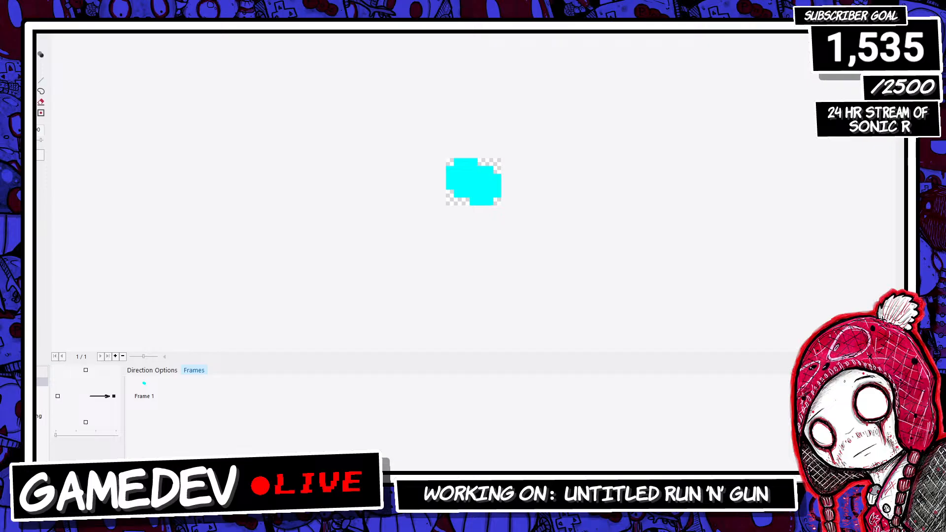
Step: Flatten the cyan blob by one pixel row and erase the extra pixel at its lower-left edge
scroll(354, 175, up, 1)
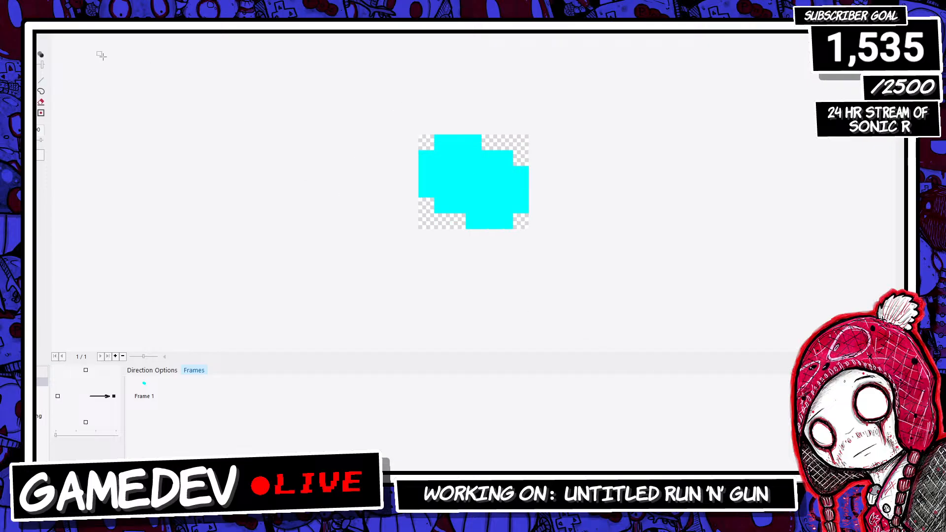
click(40, 81)
mouse_move(429, 210)
mouse_down()
mouse_move(430, 195)
mouse_move(457, 219)
mouse_move(510, 219)
mouse_move(515, 205)
mouse_up()
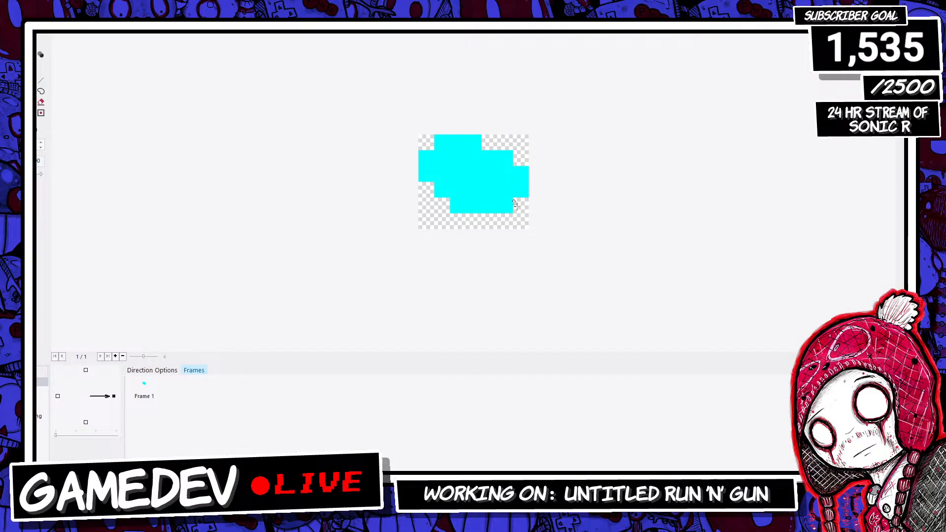
click(457, 204)
Step: Centre the cyan blob's hot spot and action point, and save the sprite
click(25, 184)
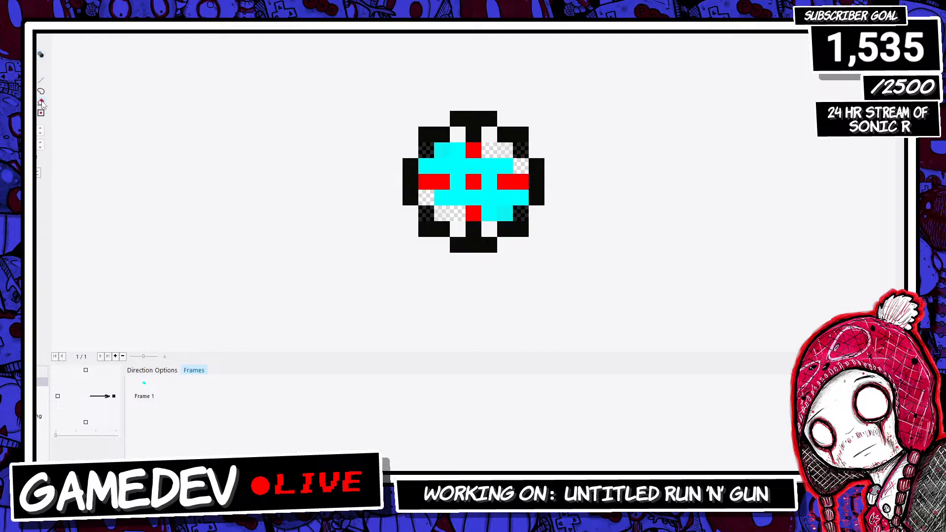
click(42, 113)
click(25, 184)
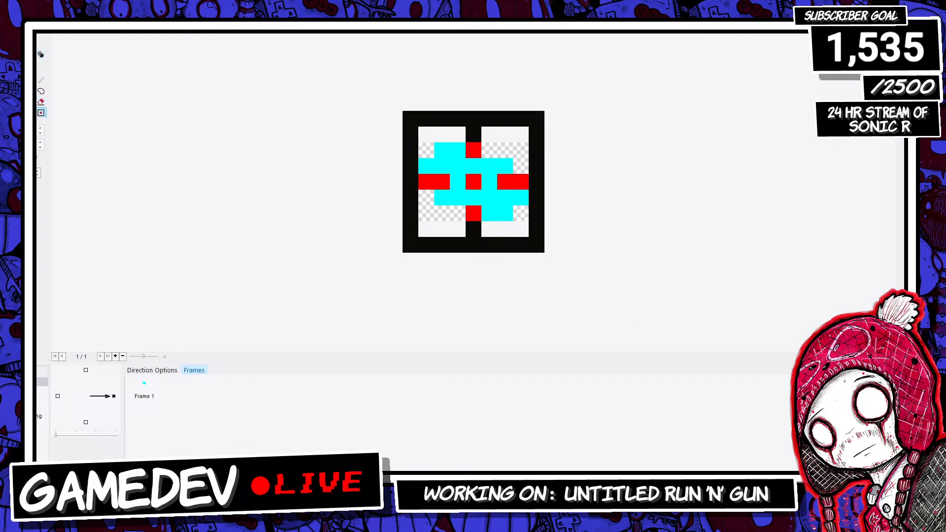
click(833, 493)
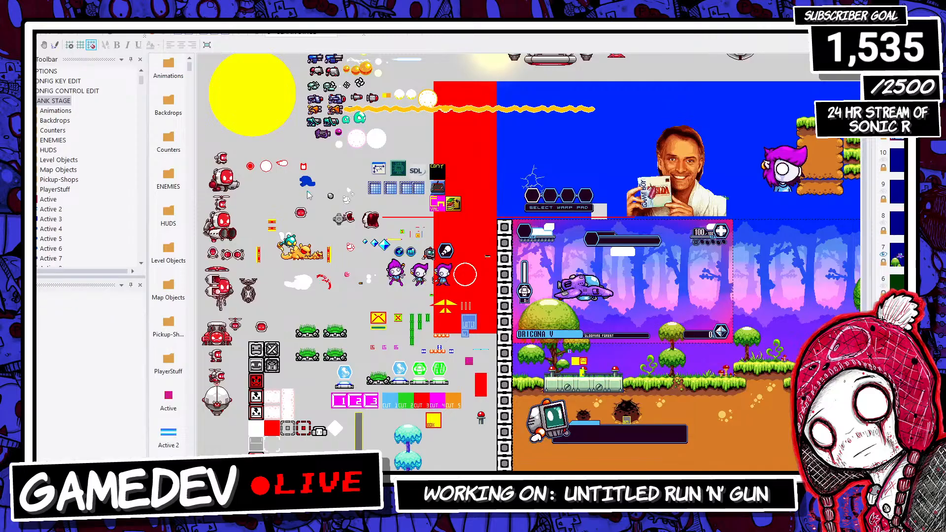
Step: Recolour the small cyan blob of BG-shipfx 2 light blue and save the sprite
drag(308, 194, 625, 277)
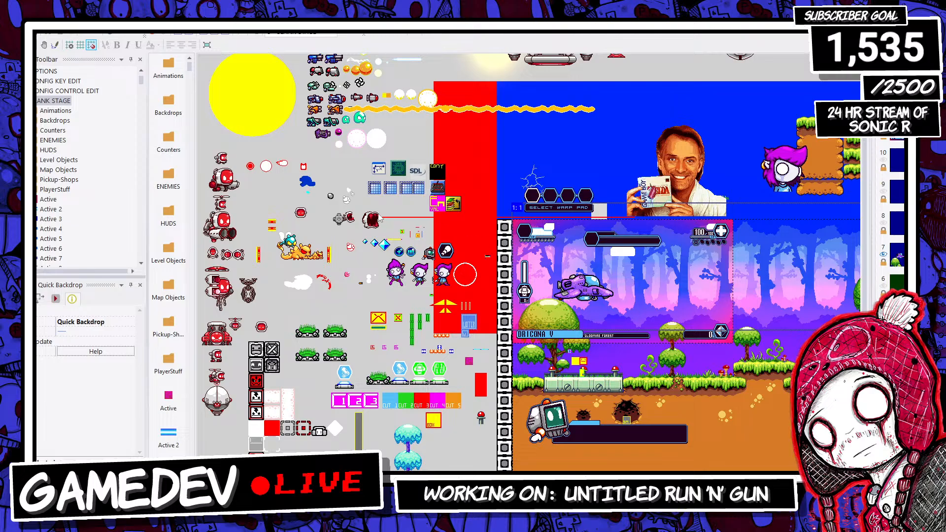
click(309, 195)
double_click(309, 195)
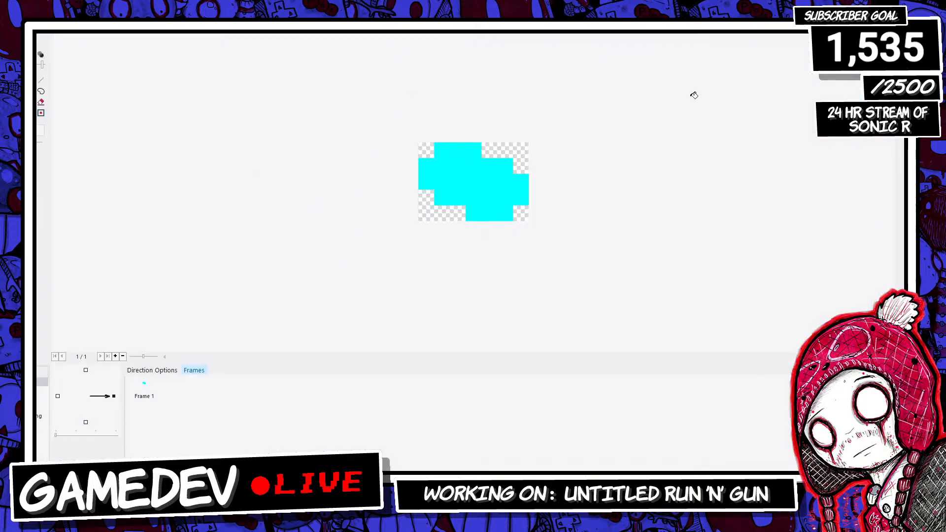
click(454, 152)
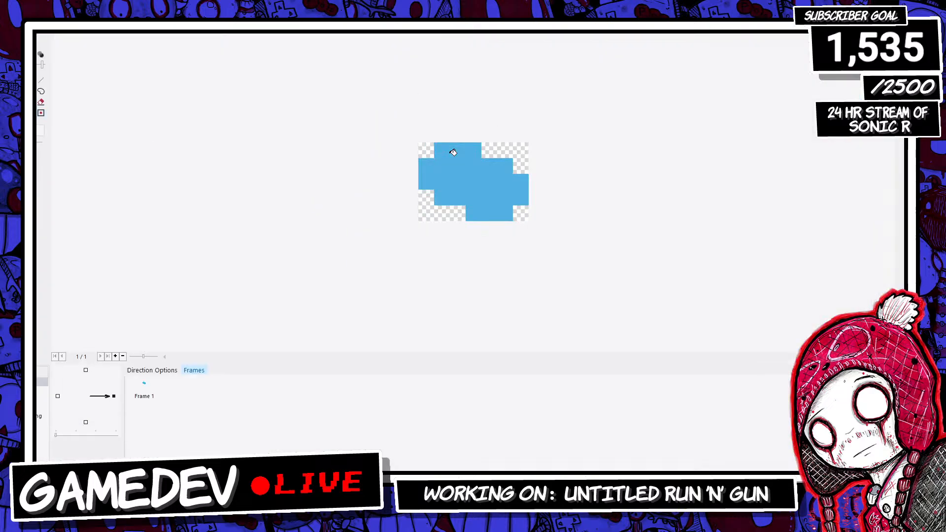
key(Return)
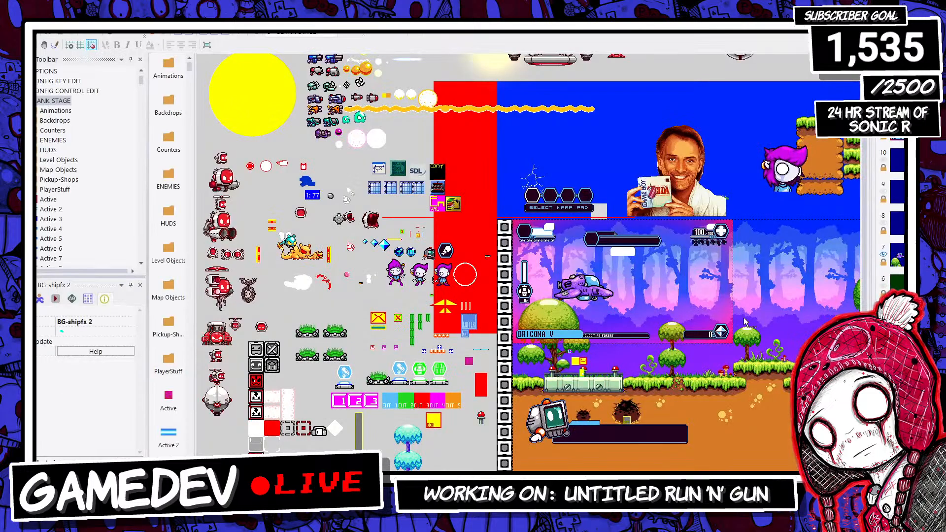
click(331, 185)
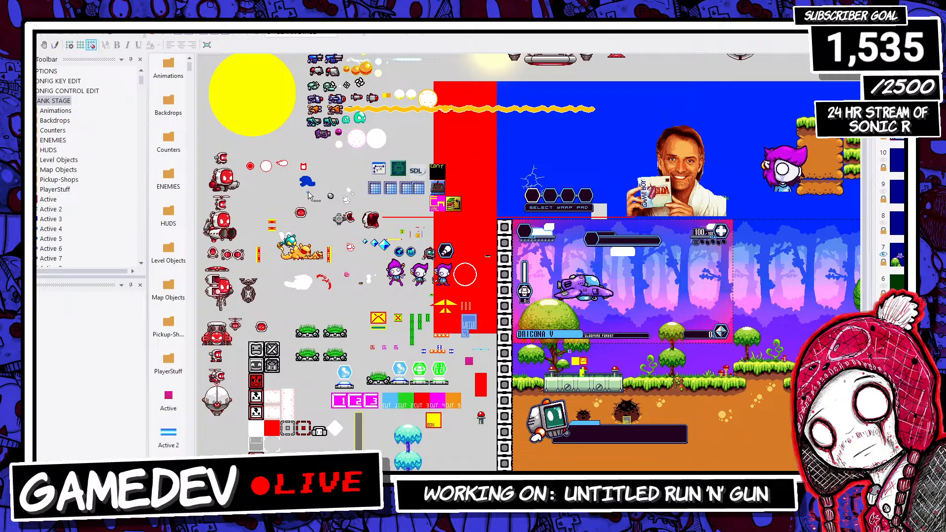
Step: Reopen the small blob sprite below the blue silhouette, refill its shape, and save it
click(309, 190)
click(616, 295)
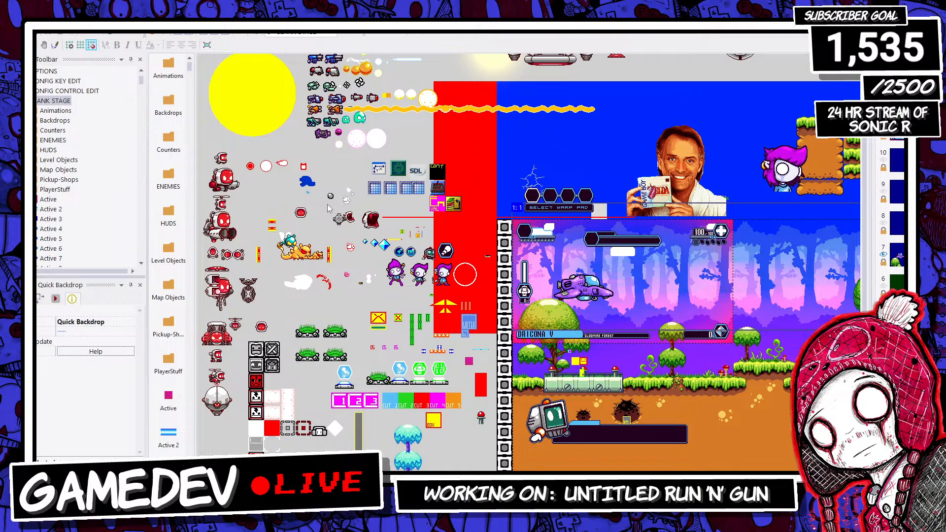
click(311, 196)
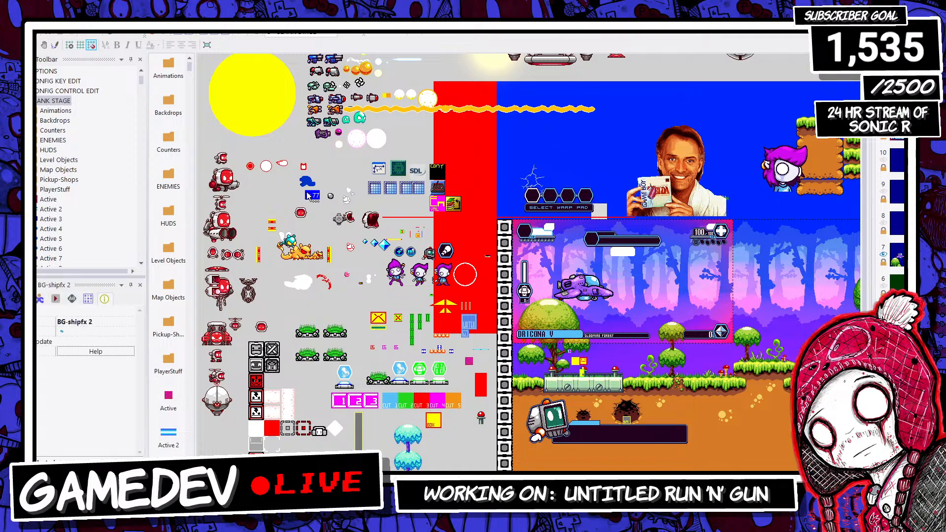
double_click(311, 196)
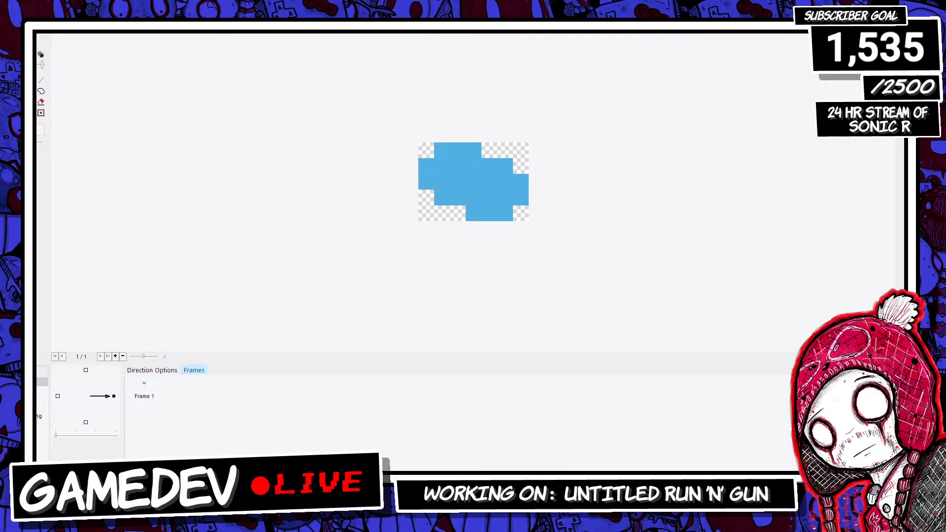
click(492, 186)
key(Return)
Step: Give BG-shipfx 2 a Bouncing Ball movement with initial directions 28, 29 and 30, and open its speed for editing
click(40, 299)
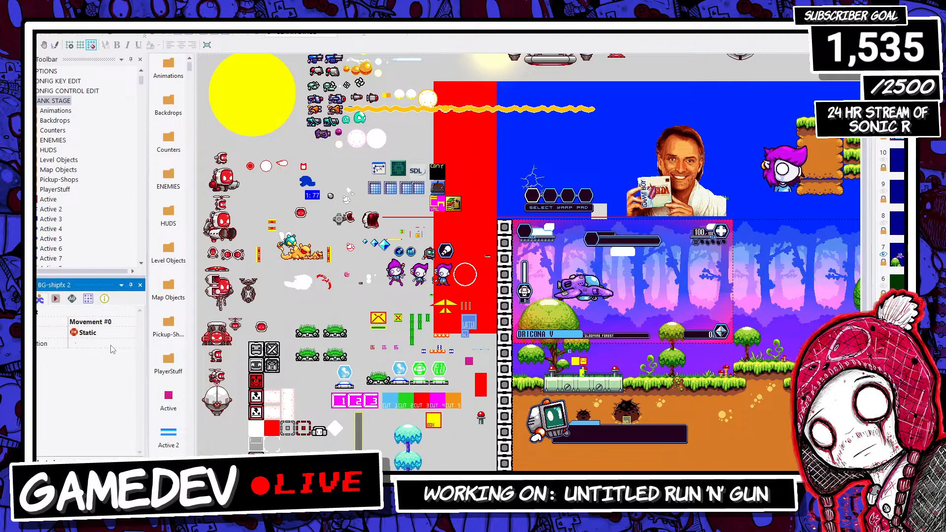
click(106, 334)
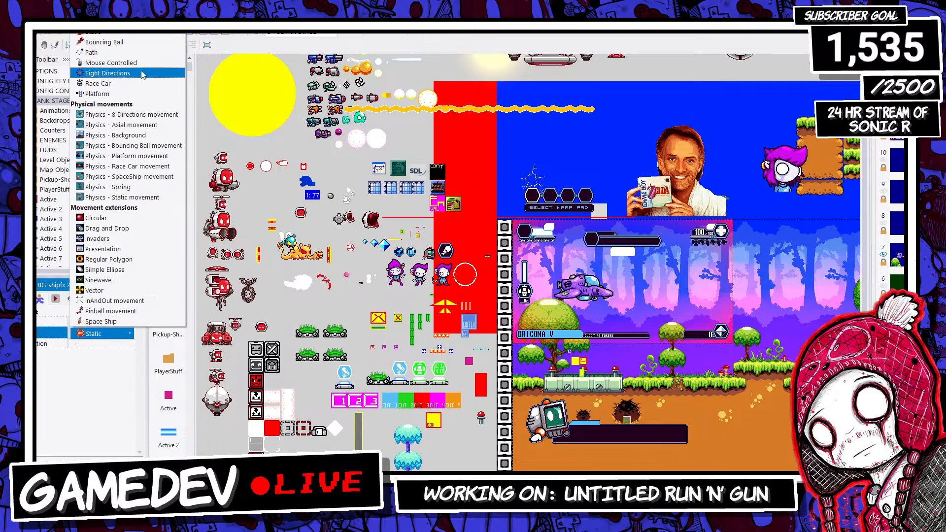
click(106, 41)
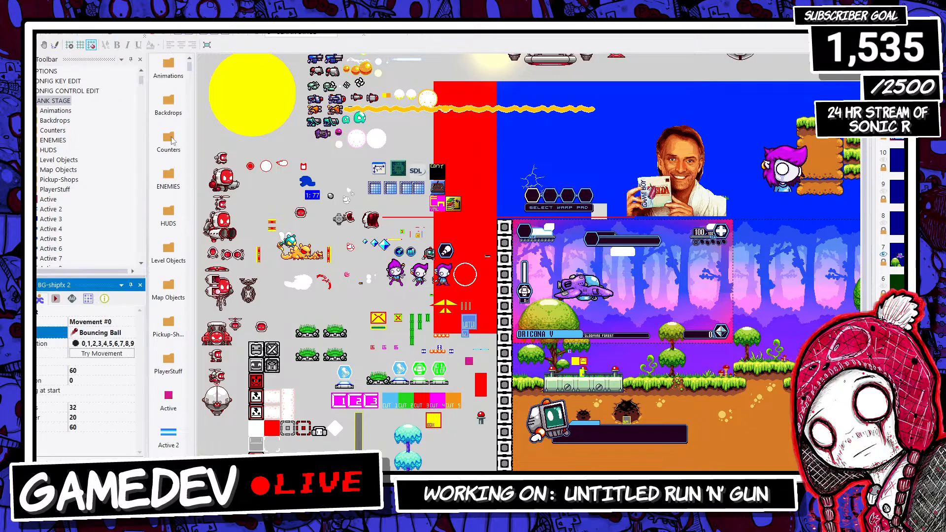
click(103, 344)
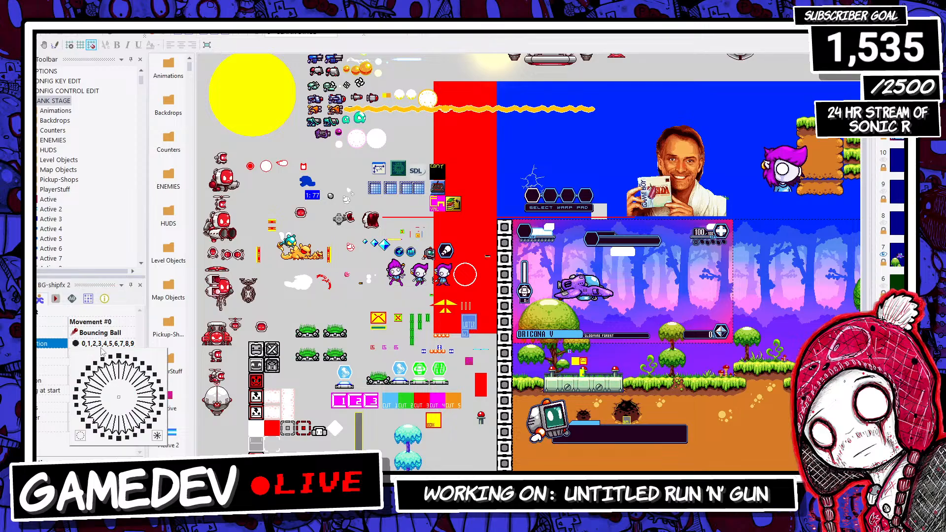
click(81, 436)
click(147, 425)
click(148, 426)
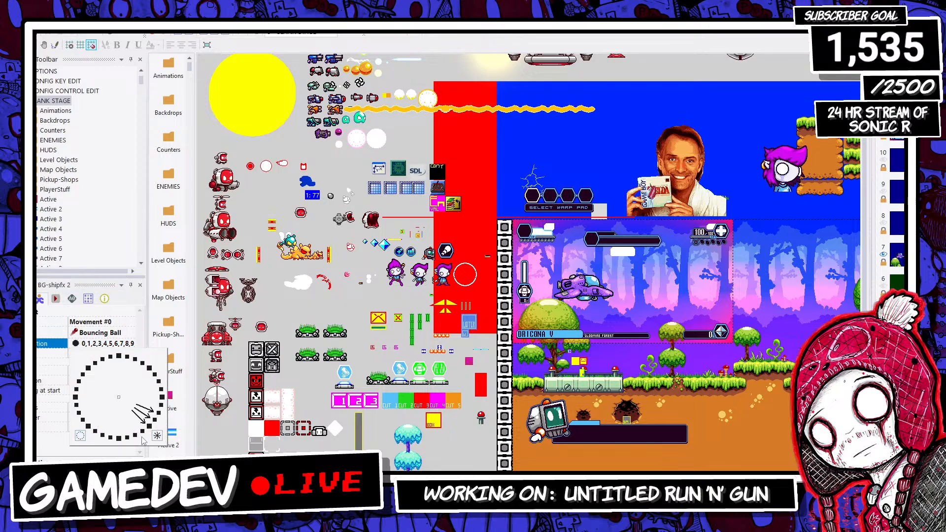
click(134, 449)
click(91, 371)
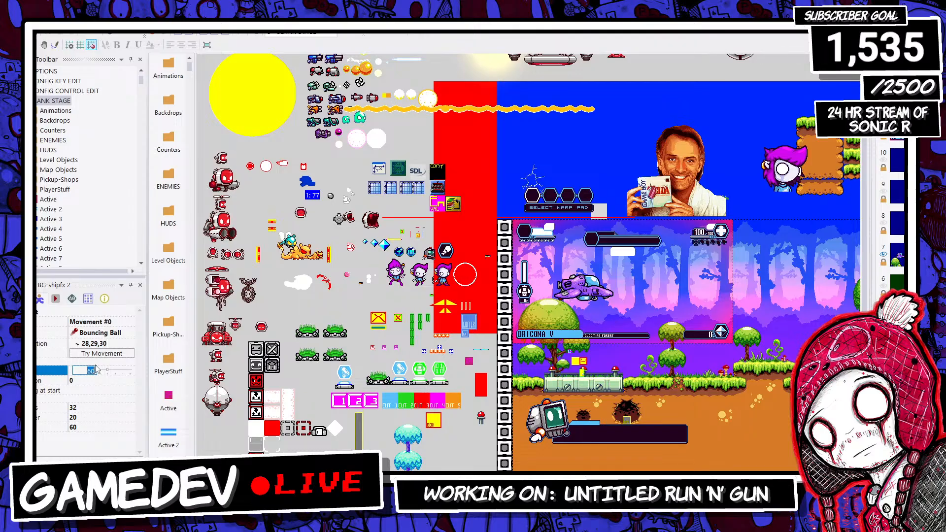
Step: Give BG-shipfx a Bouncing Ball movement with initial direction 0 and speed 12
click(308, 182)
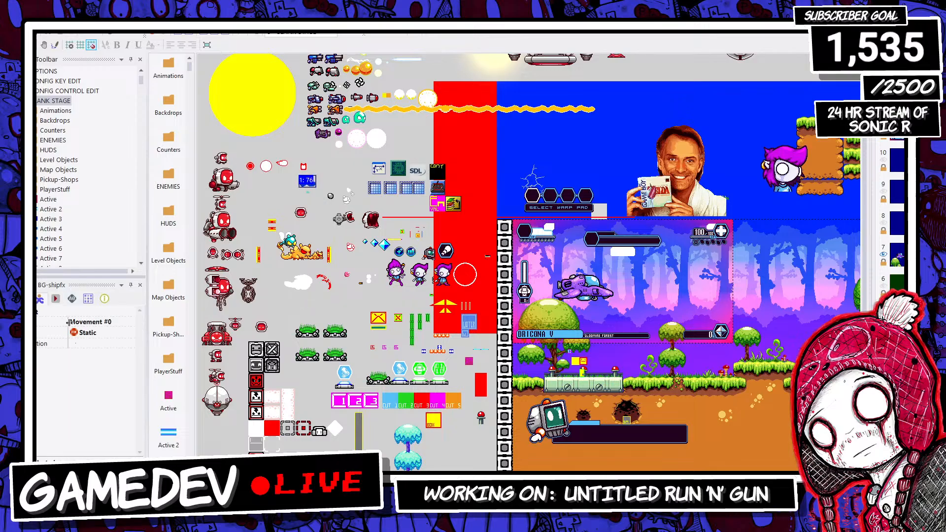
click(81, 333)
click(98, 36)
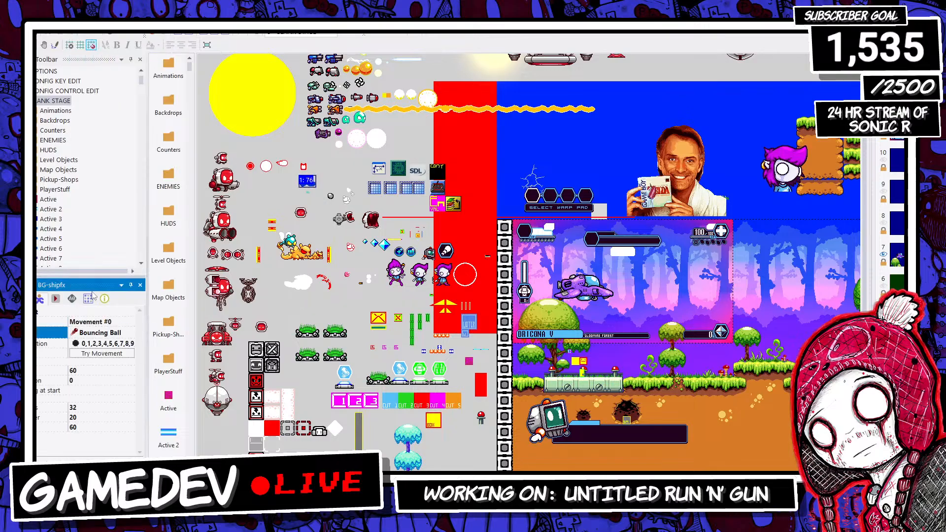
click(78, 344)
click(79, 433)
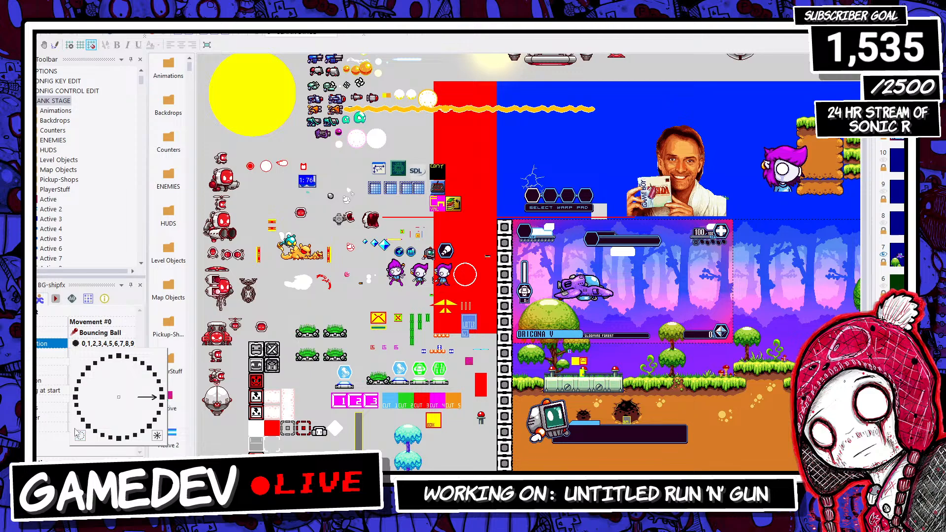
click(93, 371)
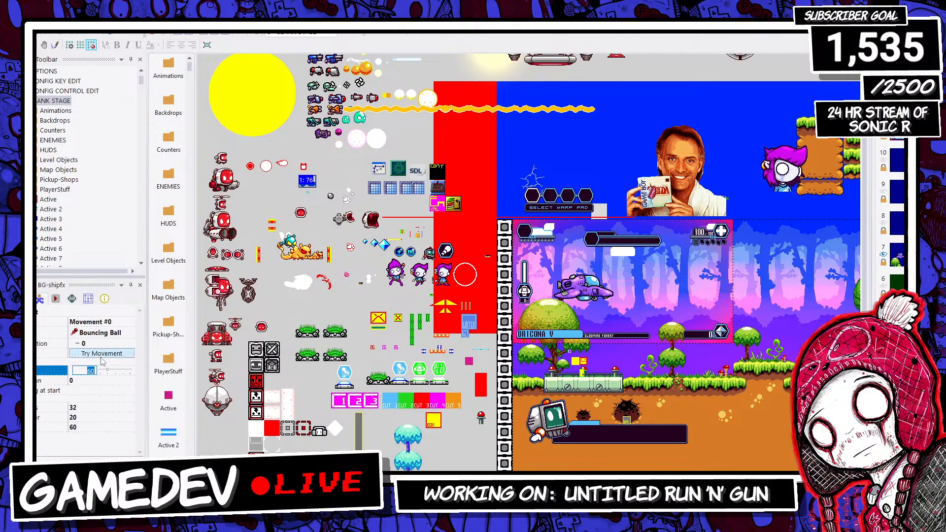
text(12)
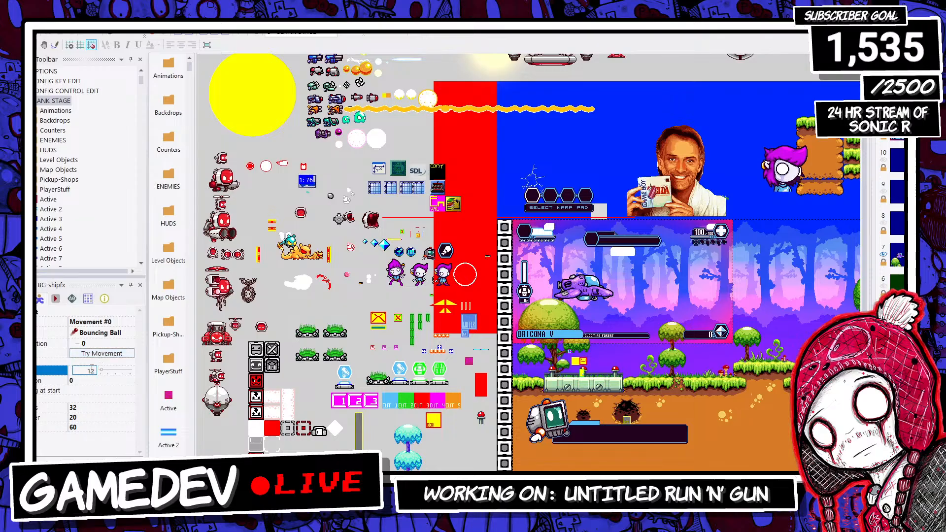
key(Return)
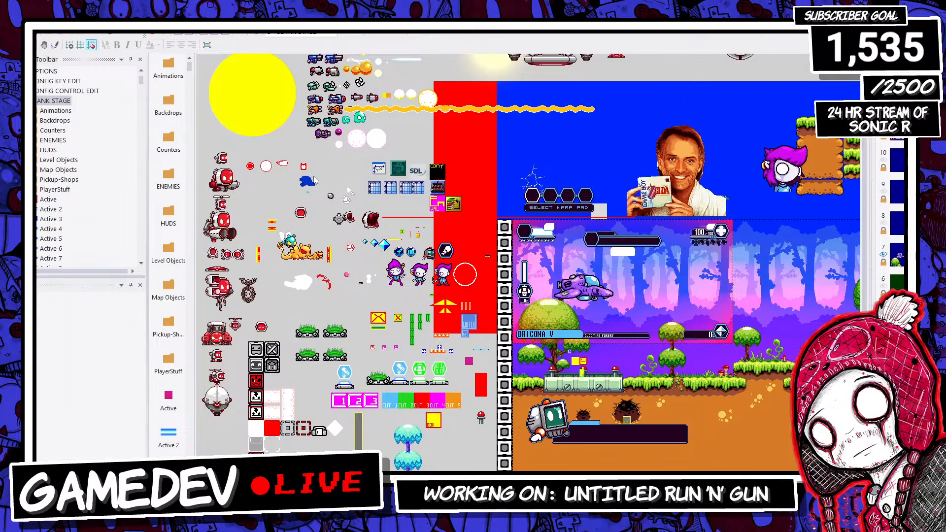
Step: Clone the BG-shipfx silhouette with the default settings and place the clone below and left of the original
right_click(311, 186)
click(344, 240)
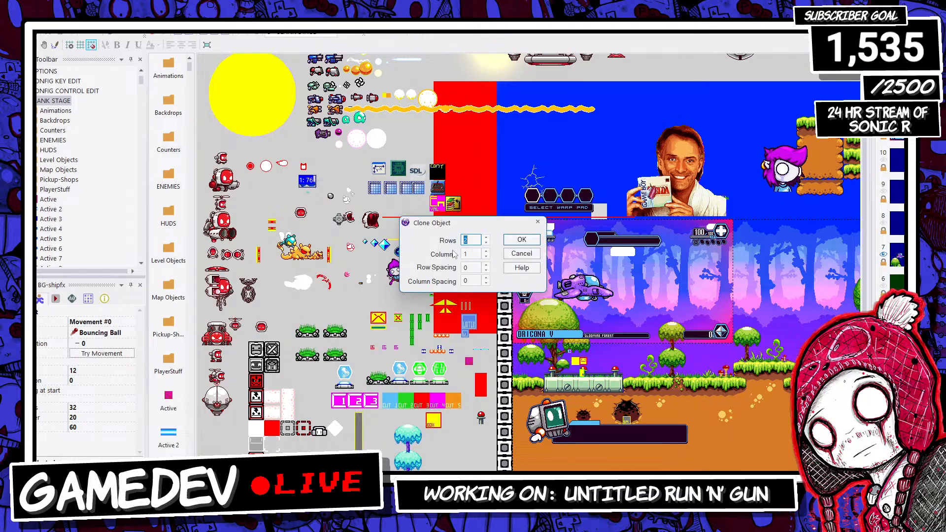
click(518, 244)
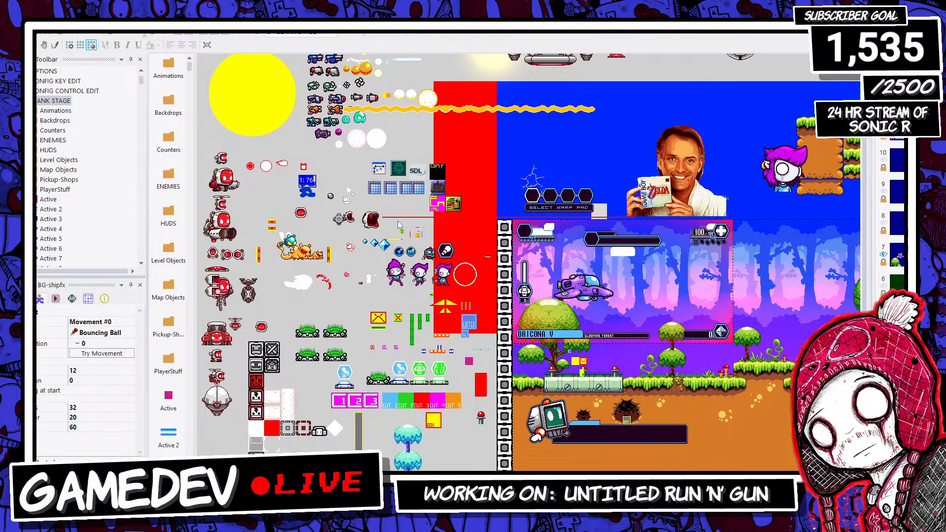
click(299, 199)
drag(314, 195, 288, 204)
click(283, 215)
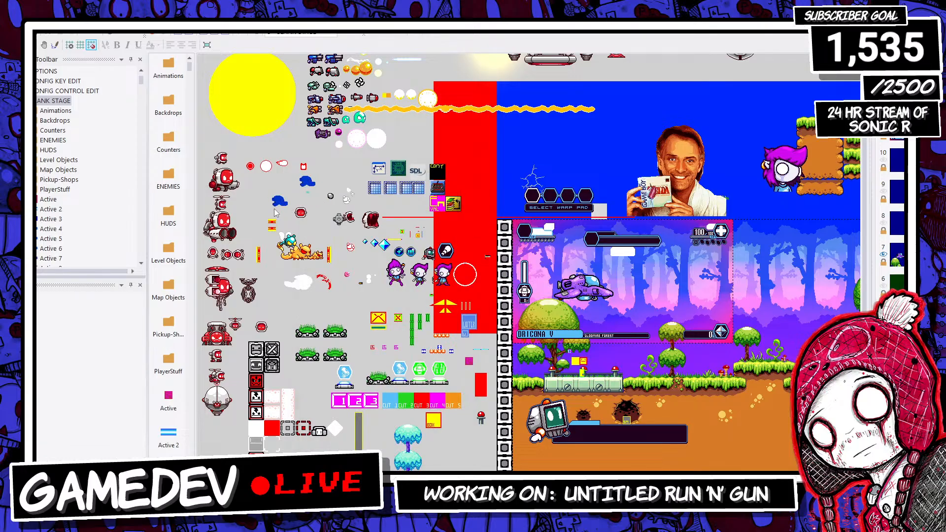
Step: Crop the cloned silhouette's canvas to a small square and fill it with solid blue
double_click(282, 204)
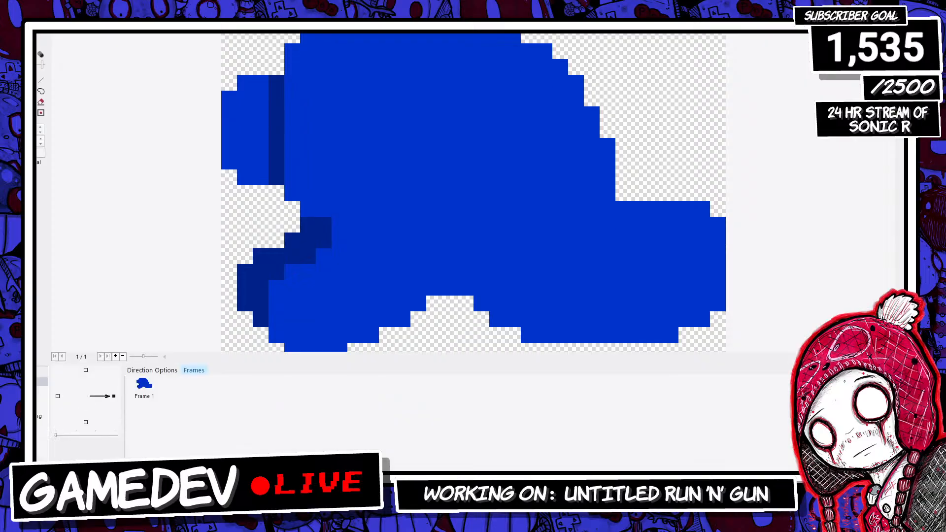
click(40, 153)
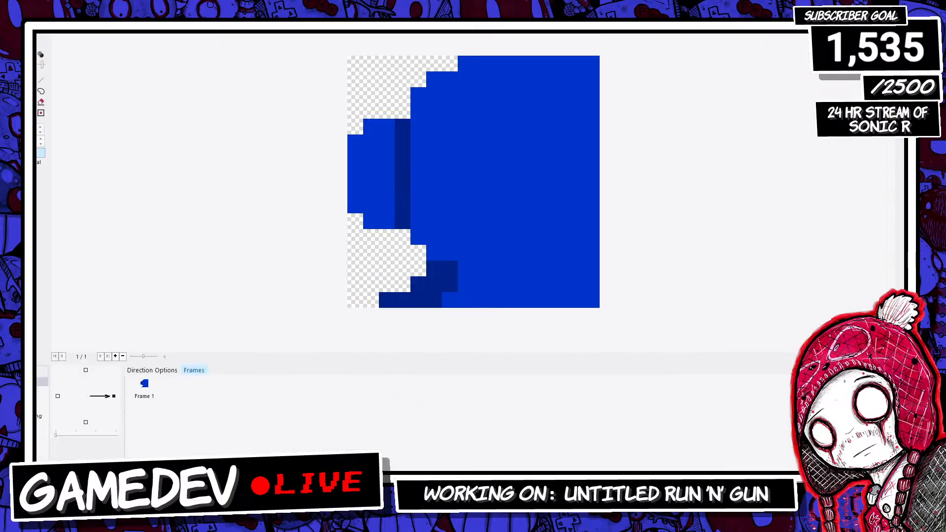
scroll(473, 182, down, 1)
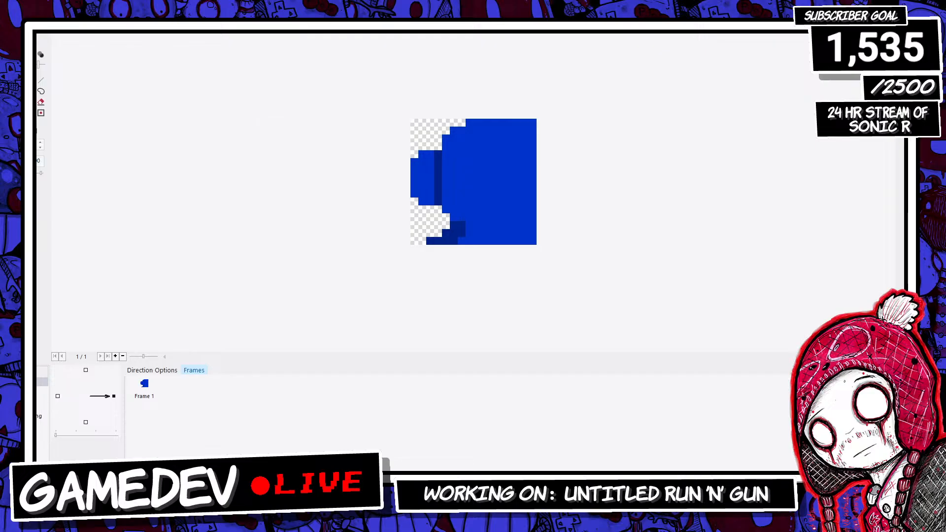
drag(165, 50, 694, 306)
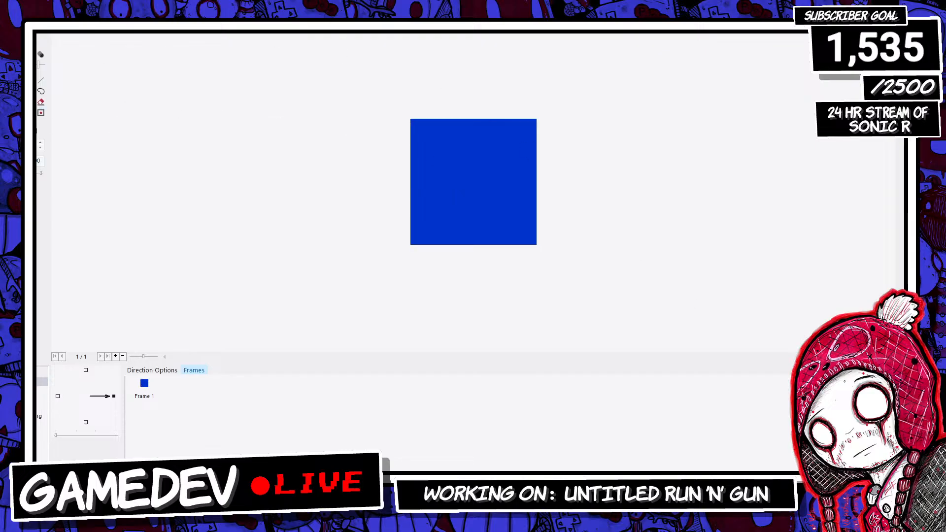
Step: Centre the blue square's hot spot and action point, and save the sprite
key(ctrl+v)
key(KP_5)
click(41, 113)
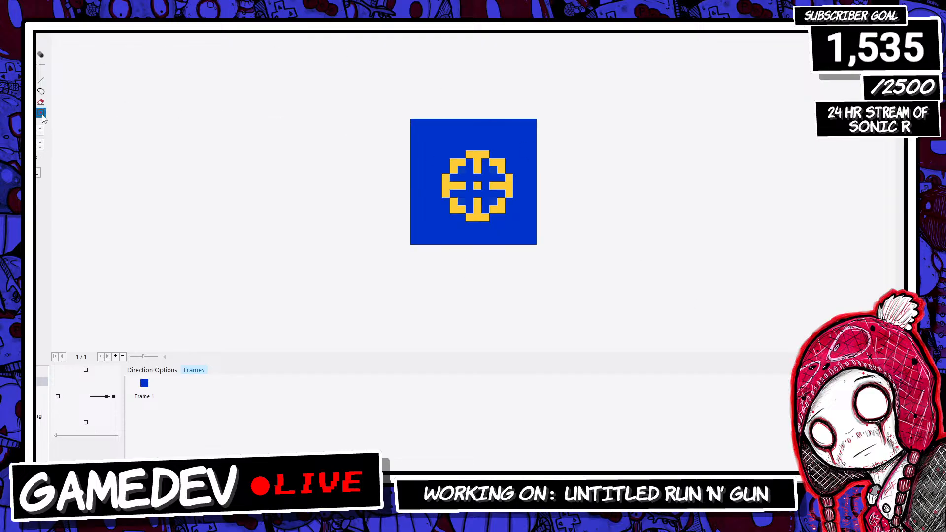
key(KP_5)
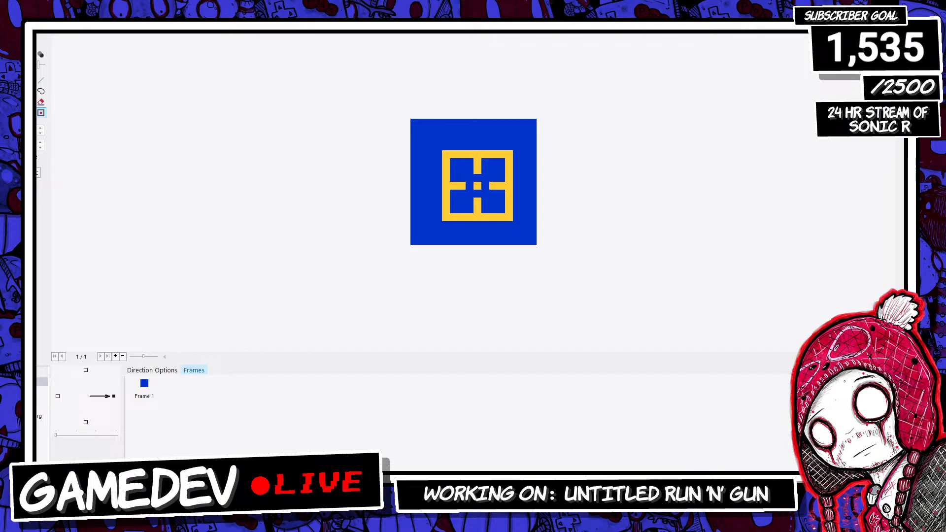
key(Return)
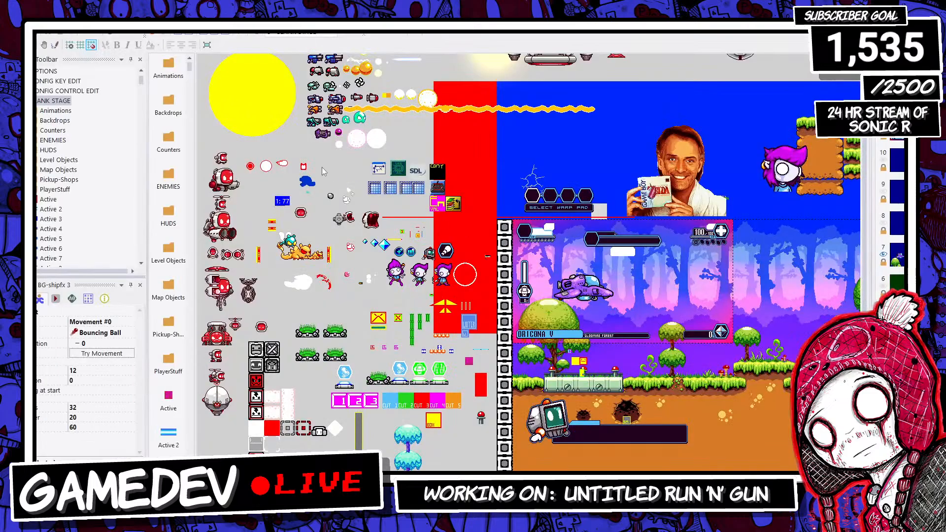
Step: Move the blue square object just outside the play frame's upper-left corner
click(283, 202)
drag(483, 227, 490, 225)
click(503, 188)
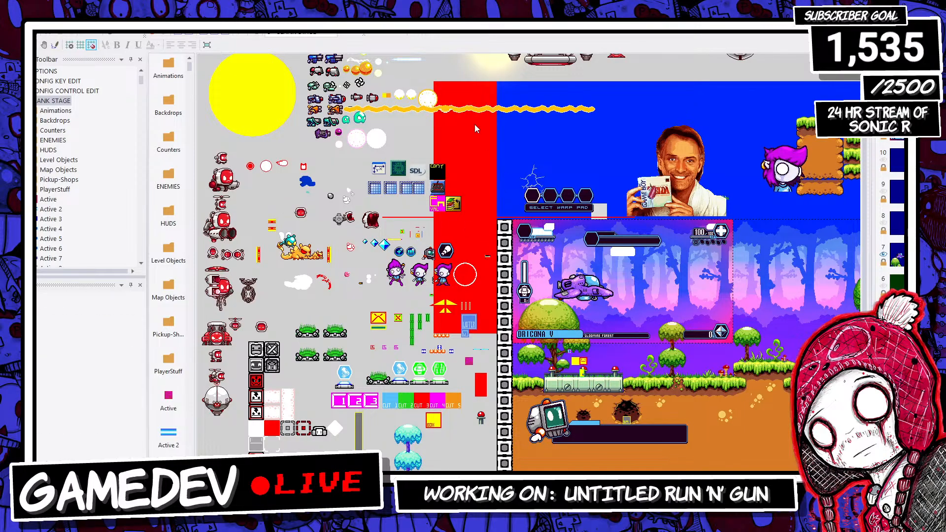
Step: Hide layer 7 and the other tree and HUD layers, and select the blue square beside the frame
click(883, 254)
drag(494, 234, 498, 227)
click(452, 206)
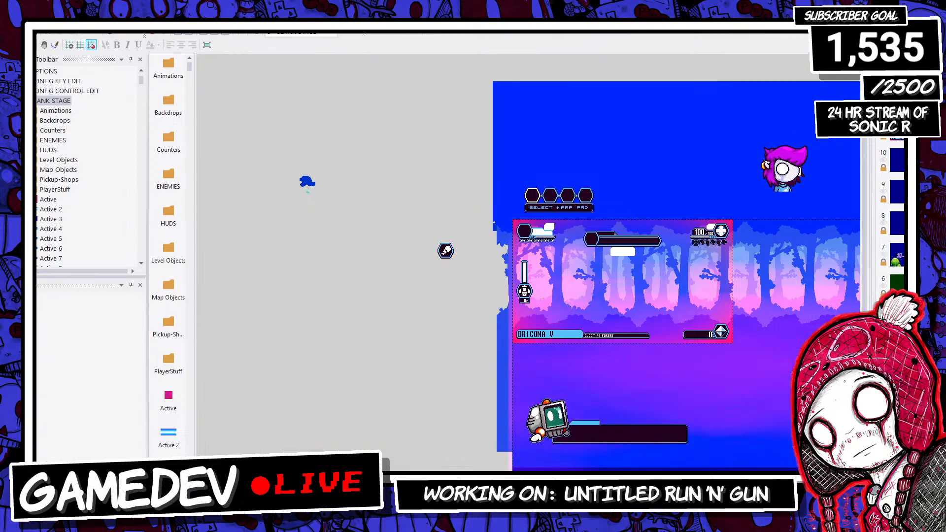
click(883, 318)
click(883, 349)
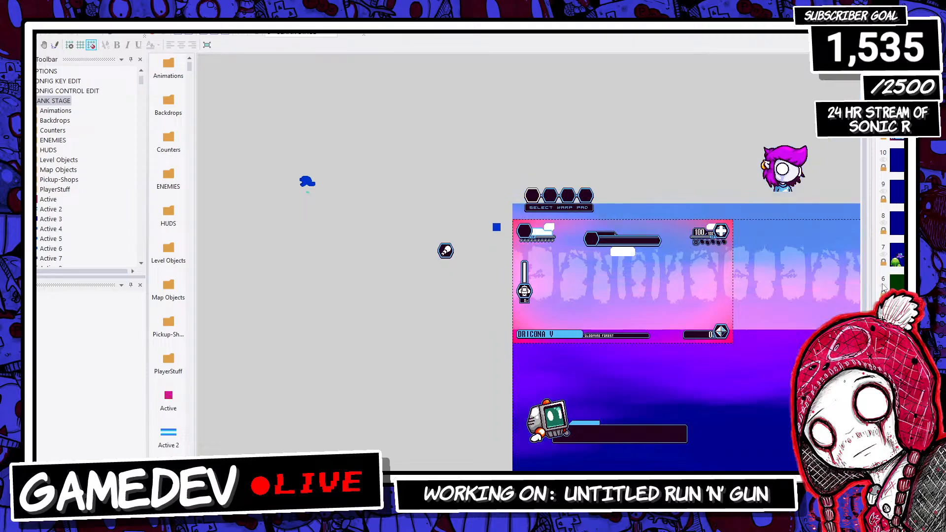
click(884, 128)
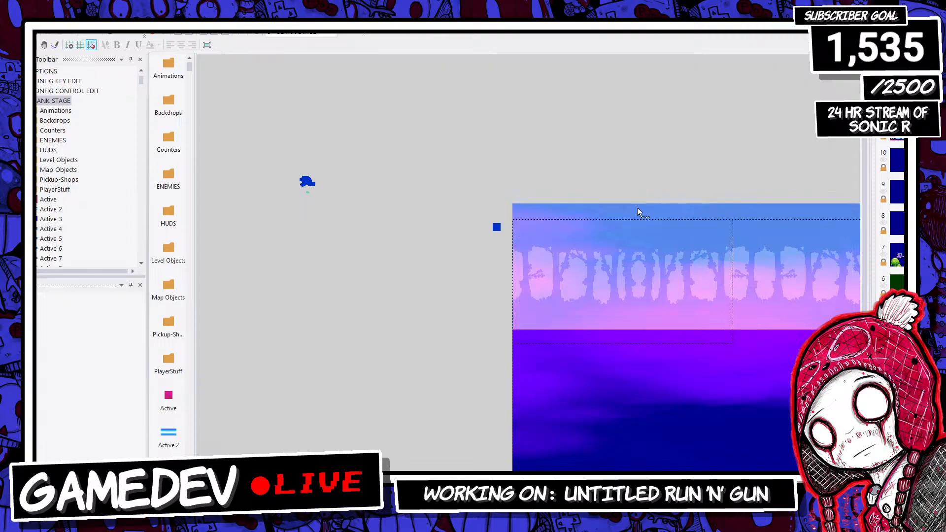
click(497, 228)
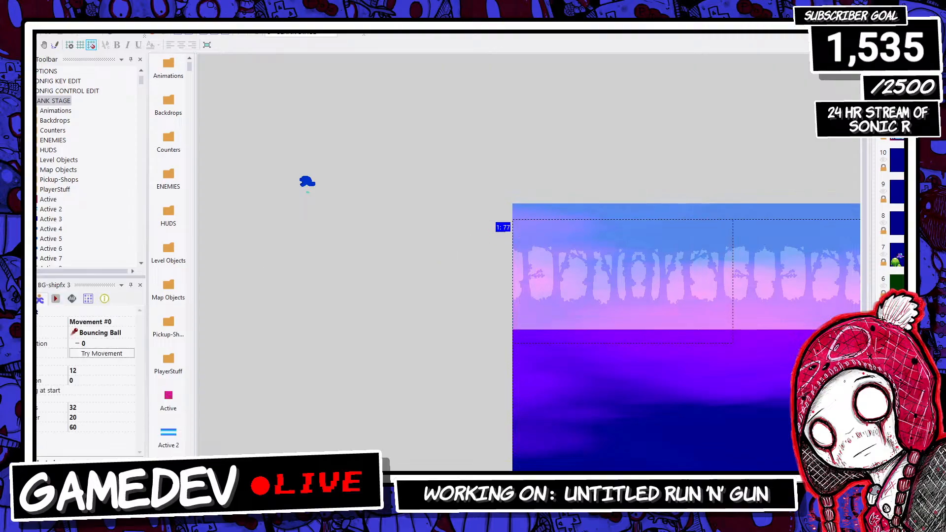
Step: Set the blue square's movement type to Path and open its path setup
click(40, 300)
click(94, 343)
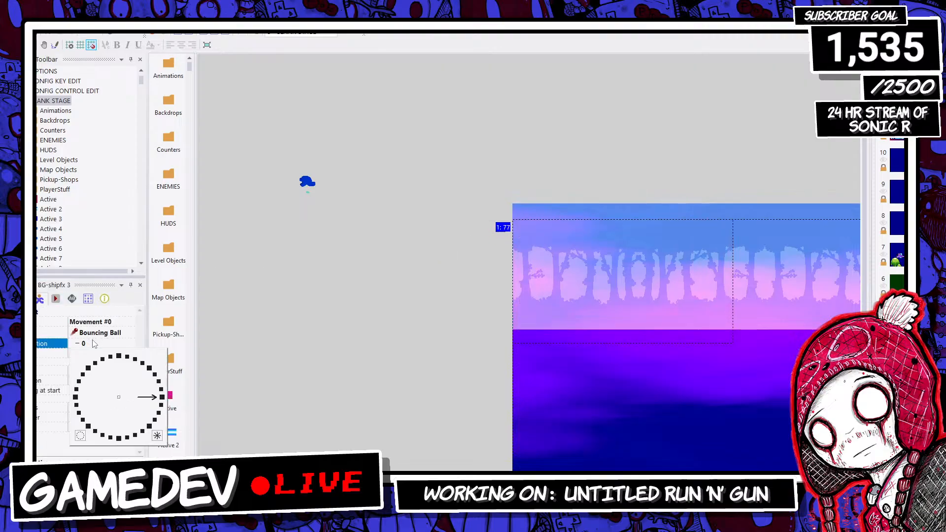
click(104, 335)
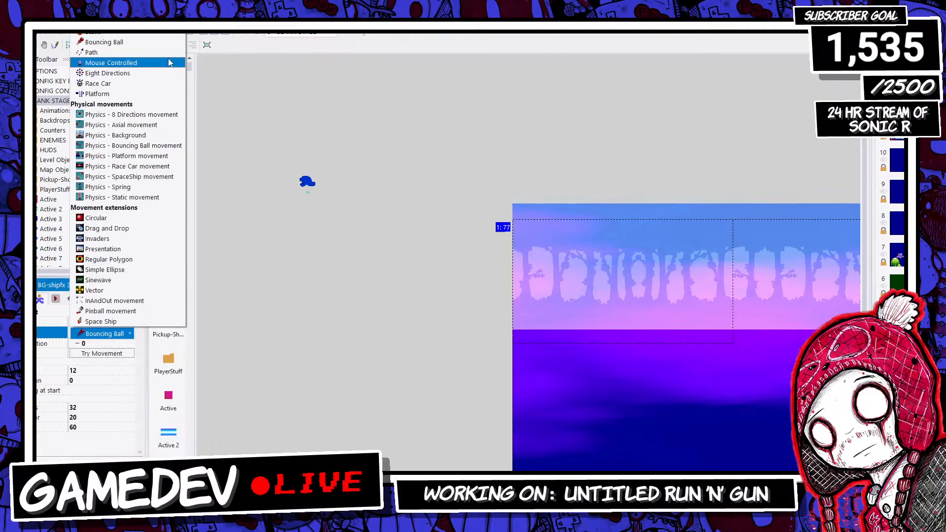
click(134, 53)
click(102, 343)
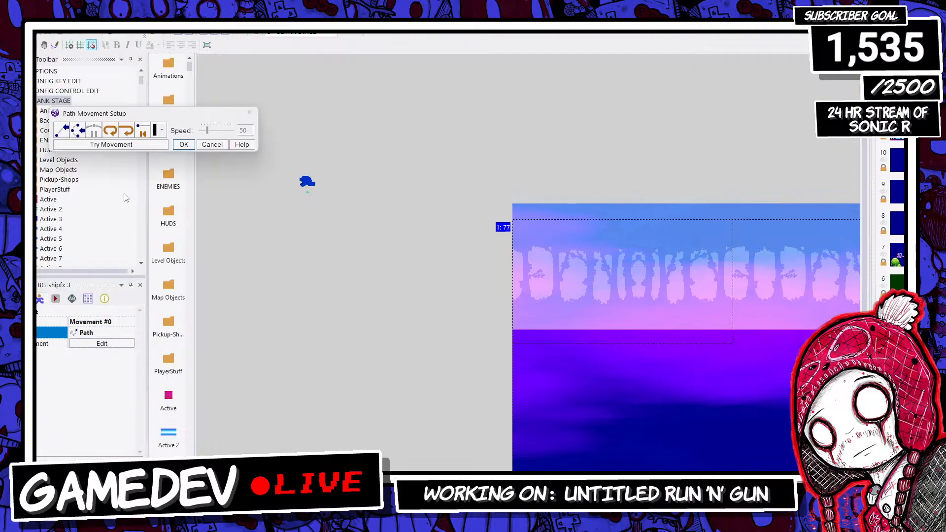
Step: Try a straight vertical path running down from the blue square, with an adjusted speed
click(63, 136)
click(501, 332)
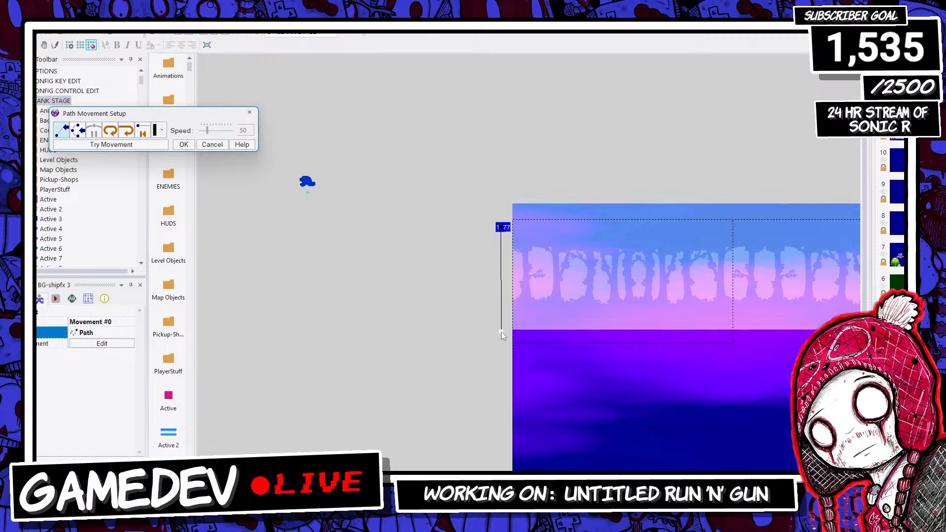
click(501, 330)
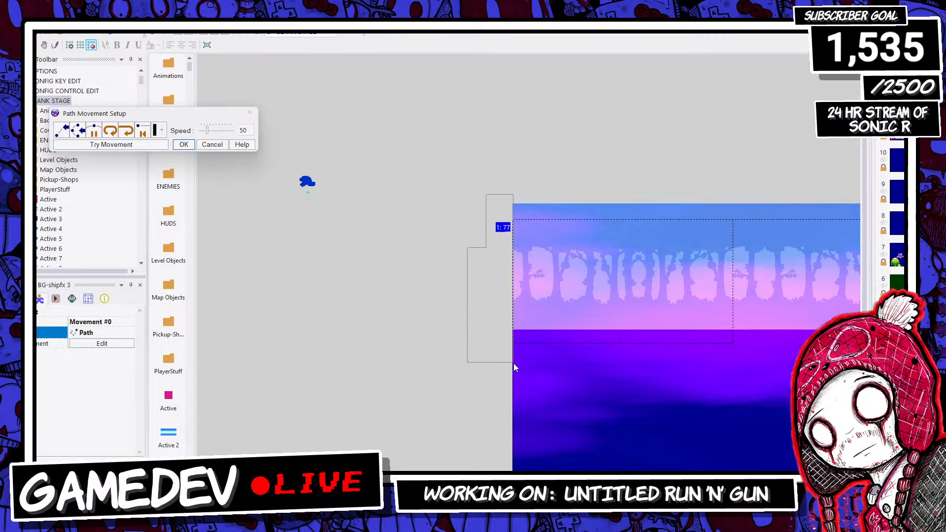
drag(202, 134, 223, 132)
click(183, 144)
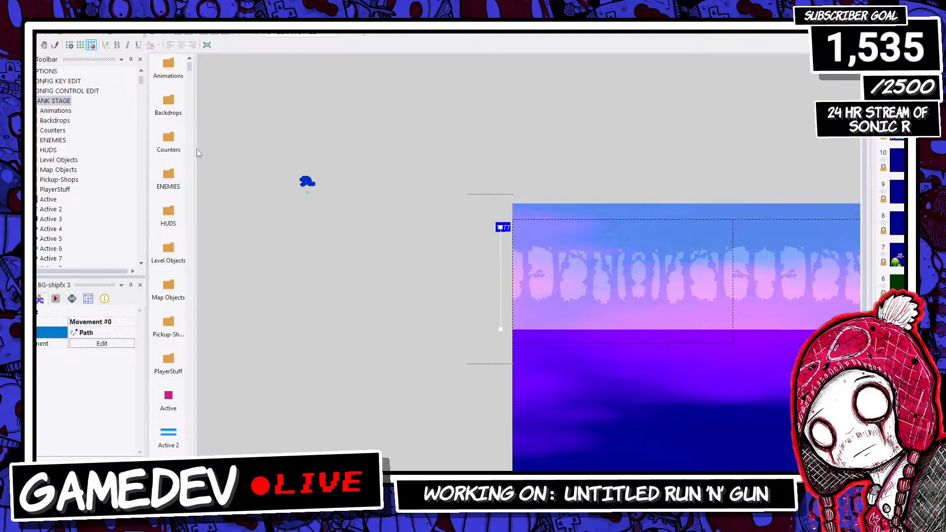
click(488, 217)
click(500, 227)
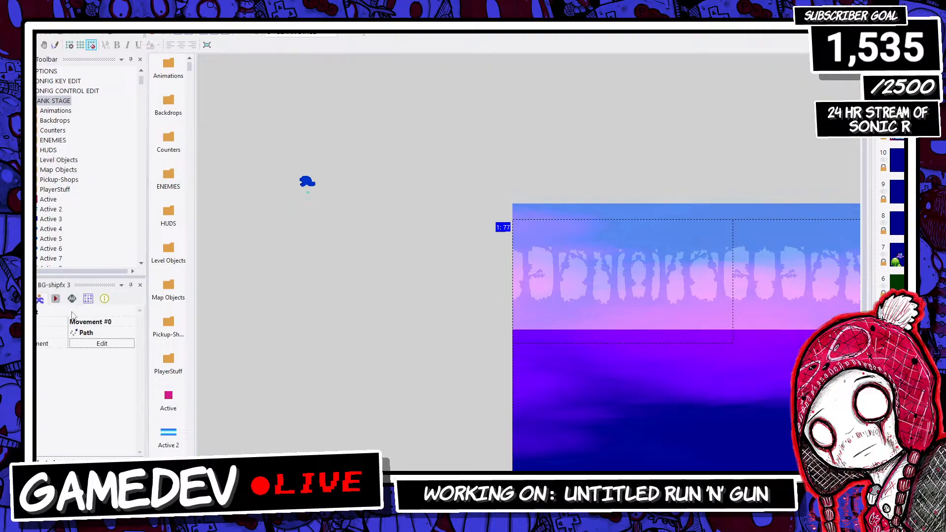
Step: Draw a shorter straight downward path for the blue square, looping the movement, repositioning the object at the end, with speed 146
click(102, 343)
click(102, 344)
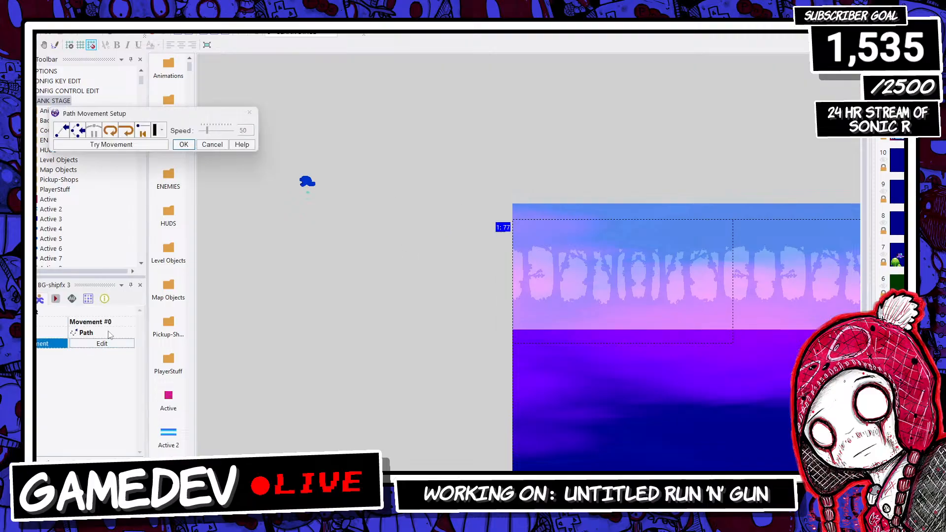
click(62, 131)
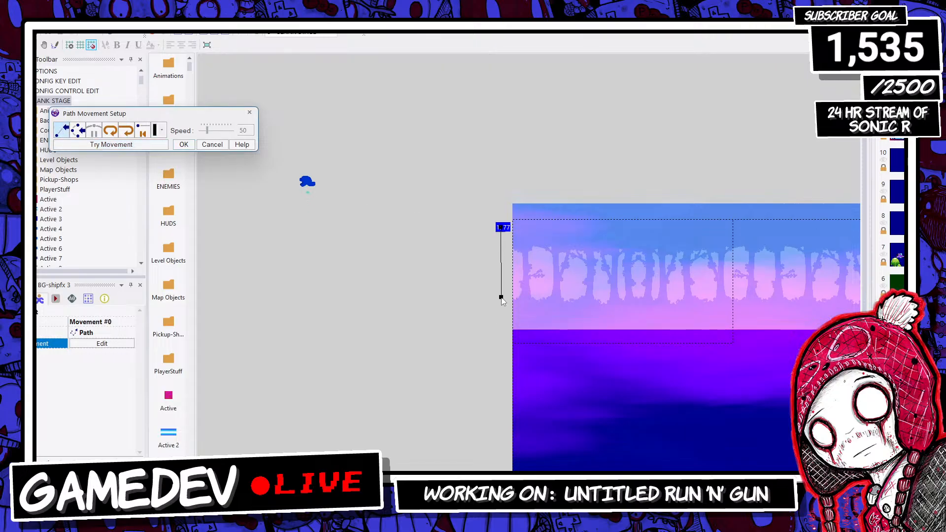
click(501, 298)
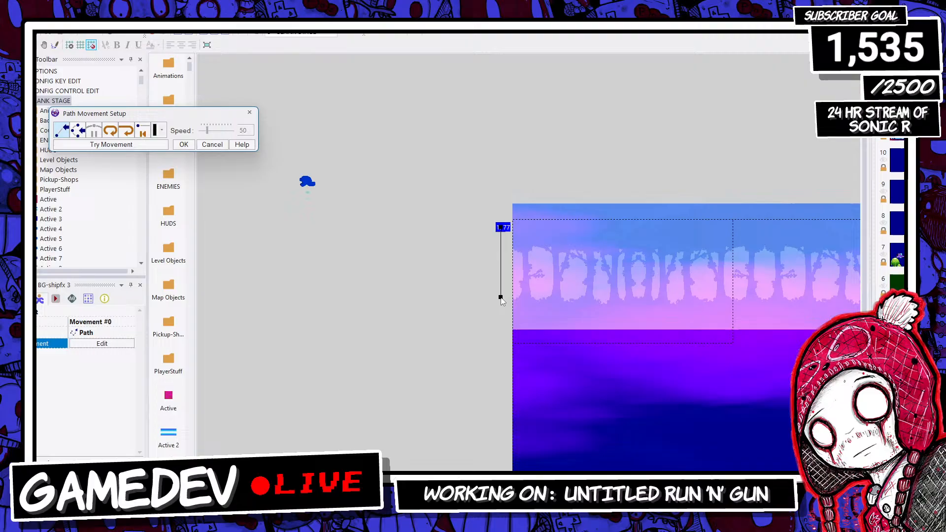
click(113, 131)
click(142, 131)
drag(208, 130, 220, 131)
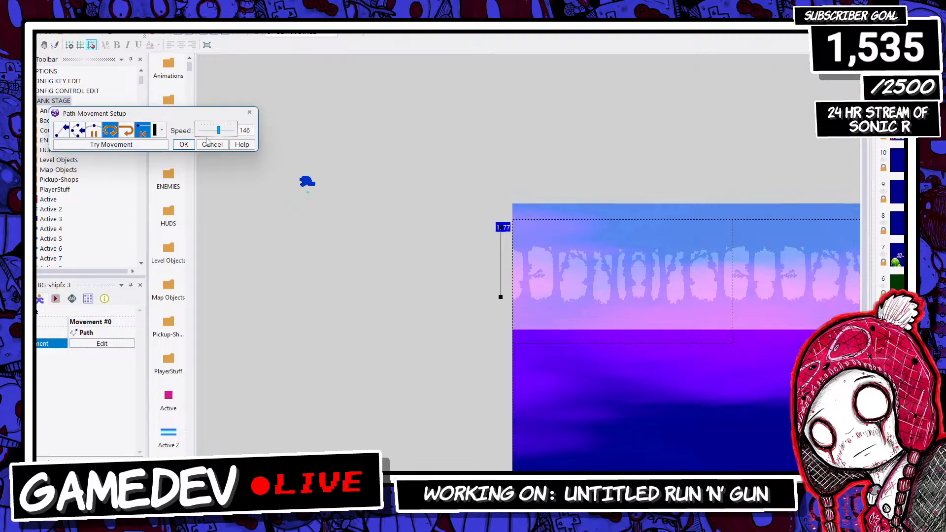
click(207, 143)
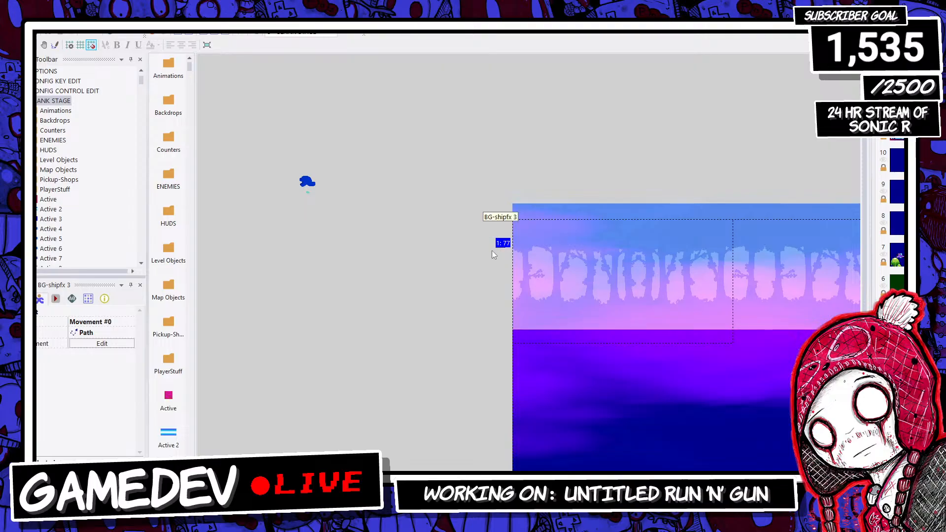
Step: Check the runtime options of the blue square, the ship silhouette and its bullet
click(56, 299)
click(307, 180)
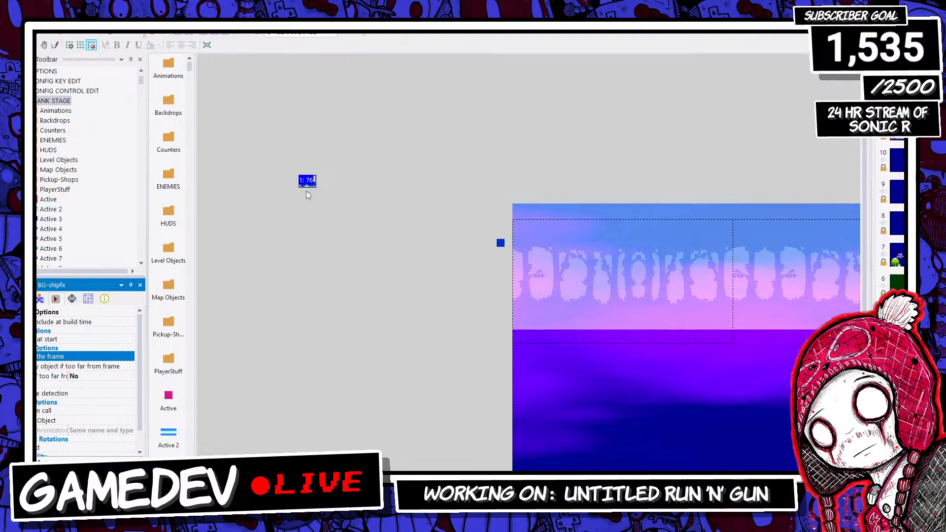
click(307, 194)
click(255, 164)
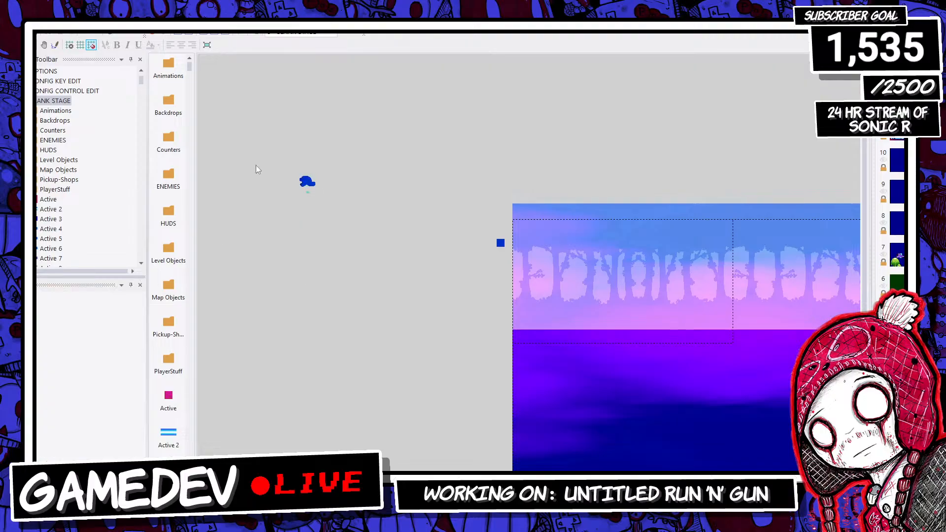
Step: In the event editor, collapse the enemy objects folder and move the ship silhouette into the open folder of effect sprites
click(206, 33)
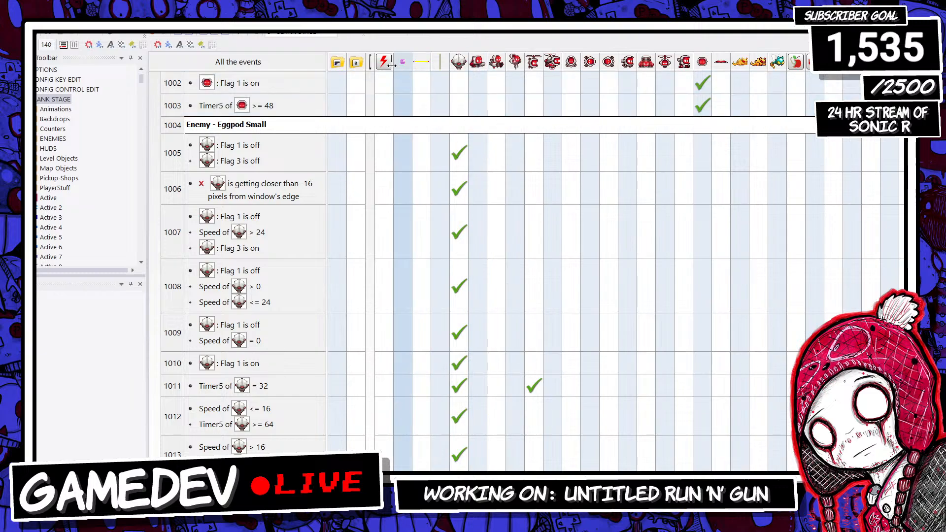
click(372, 63)
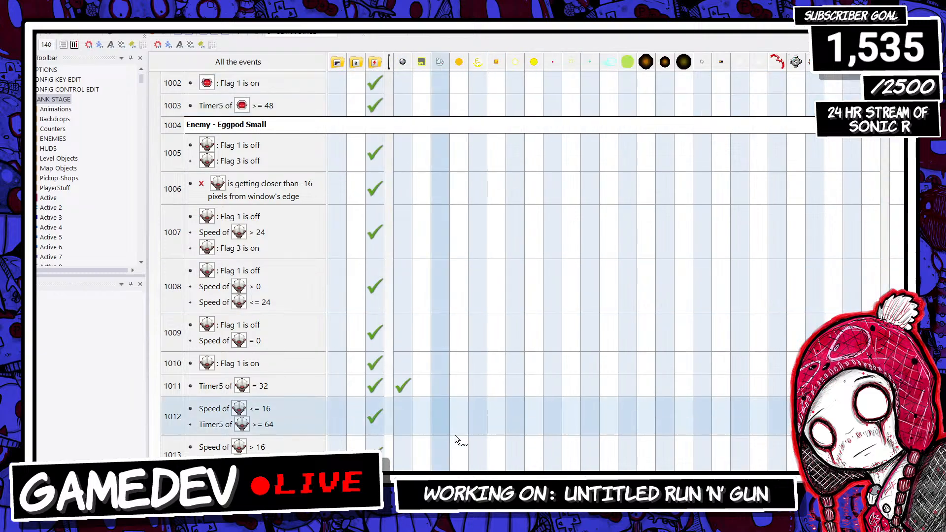
scroll(513, 63, left, 11)
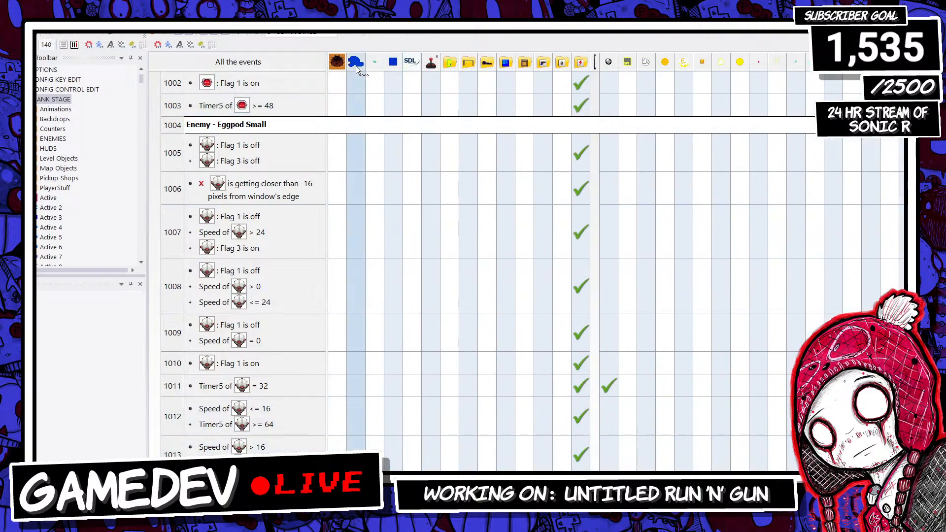
scroll(668, 64, right, 1)
scroll(567, 261, right, 8)
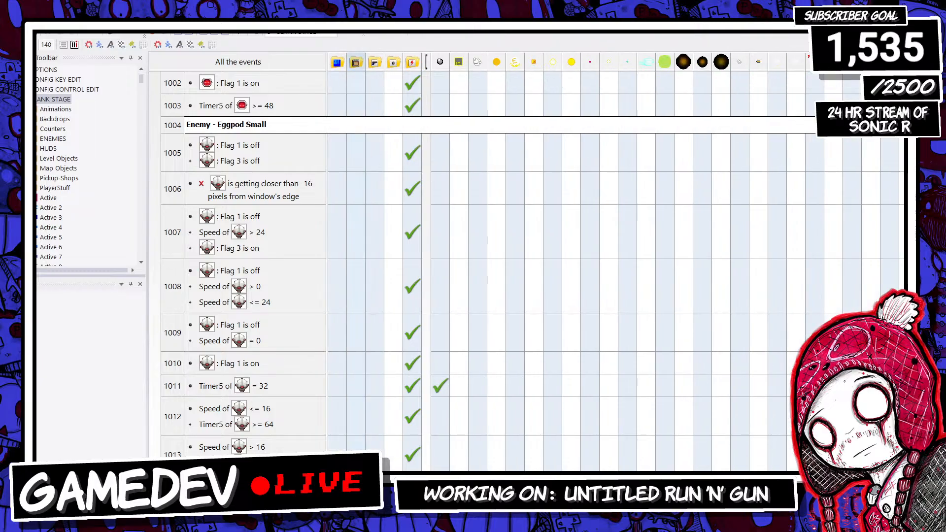
scroll(544, 268, right, 1)
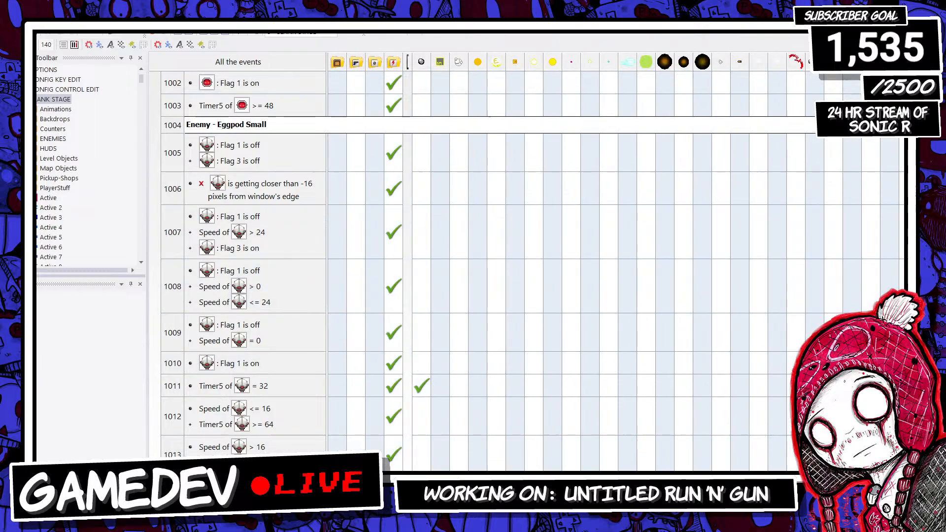
Step: Move the small bullet and the blue square objects into the same effect sprites folder
scroll(566, 63, left, 20)
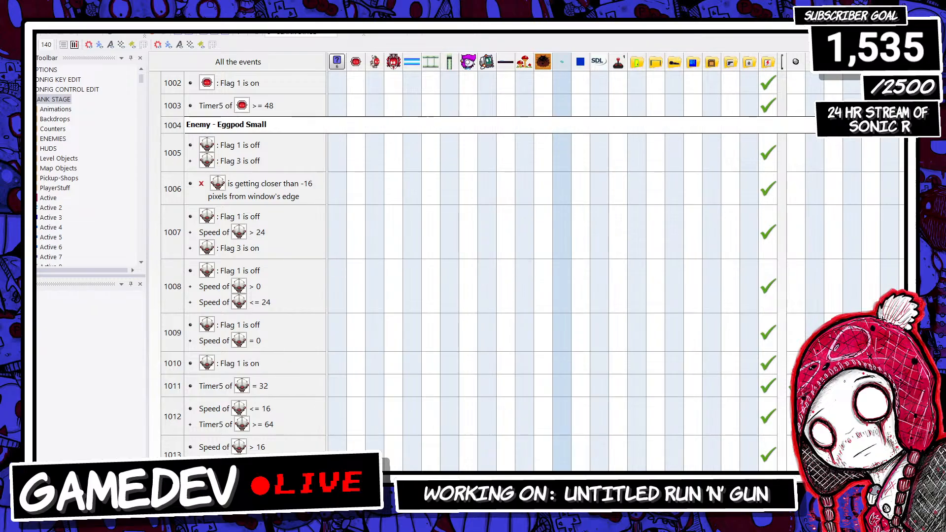
scroll(567, 261, right, 20)
scroll(559, 408, right, 1)
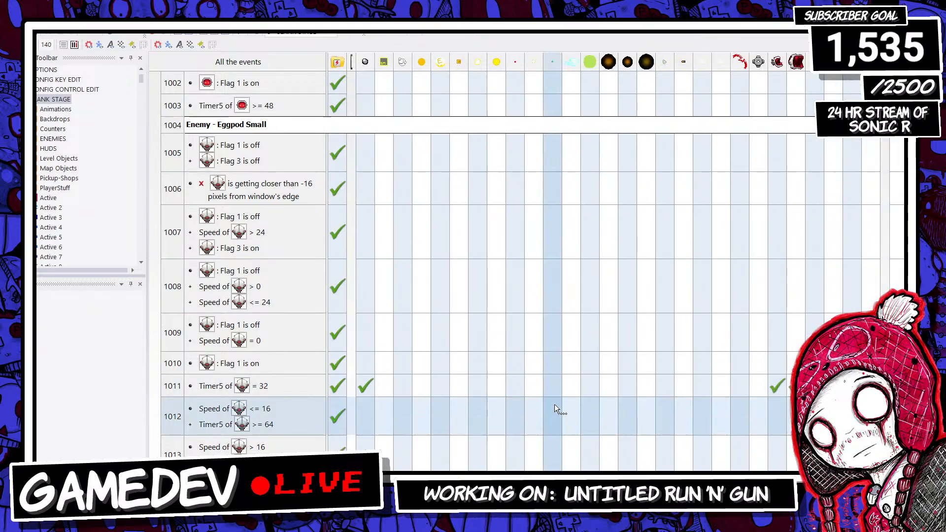
scroll(487, 72, left, 17)
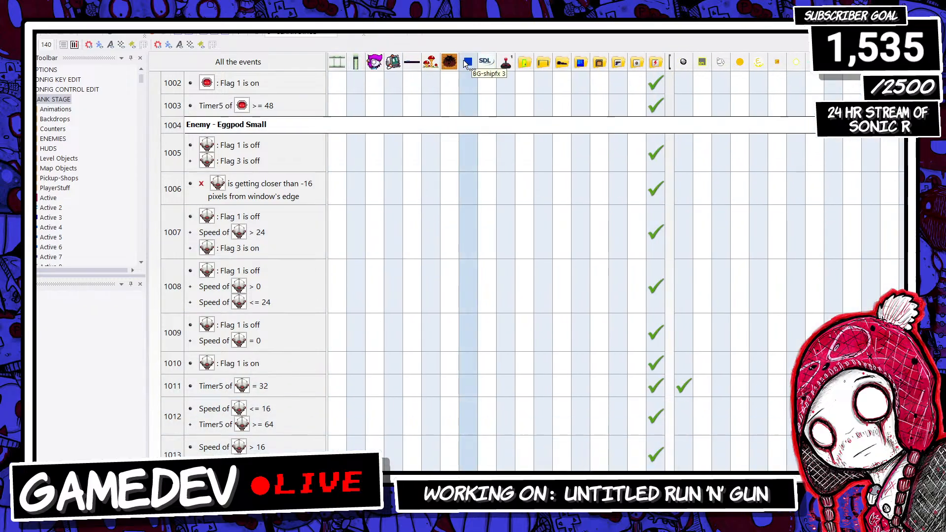
scroll(468, 71, up, 3)
scroll(468, 72, right, 12)
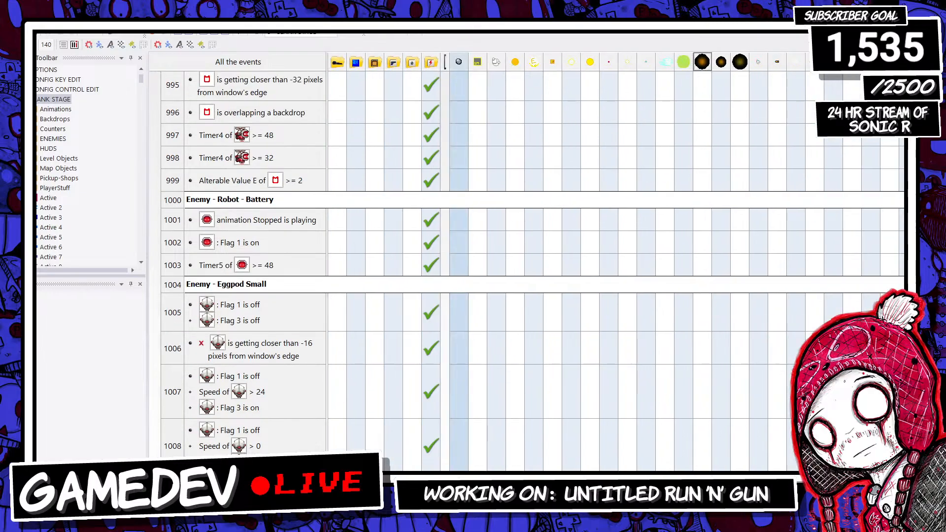
scroll(468, 72, right, 3)
scroll(662, 286, right, 1)
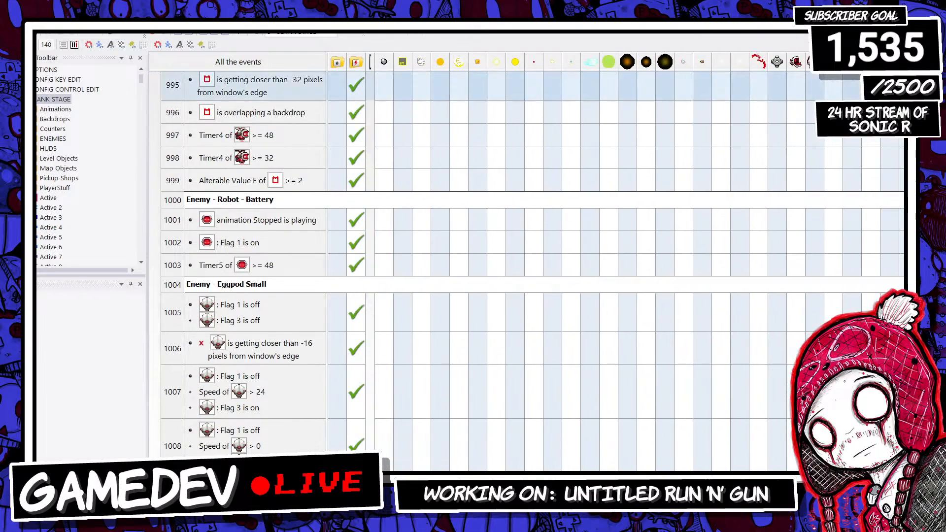
Step: Look through the Enemy AI events, from the Eggpod Small section back up to the start of the group
scroll(662, 286, down, 8)
scroll(665, 282, up, 3)
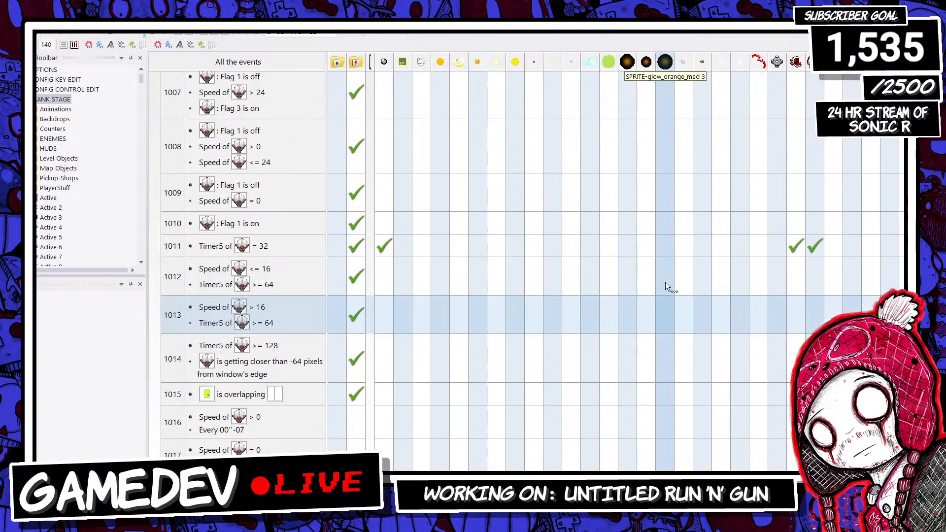
scroll(665, 282, down, 3)
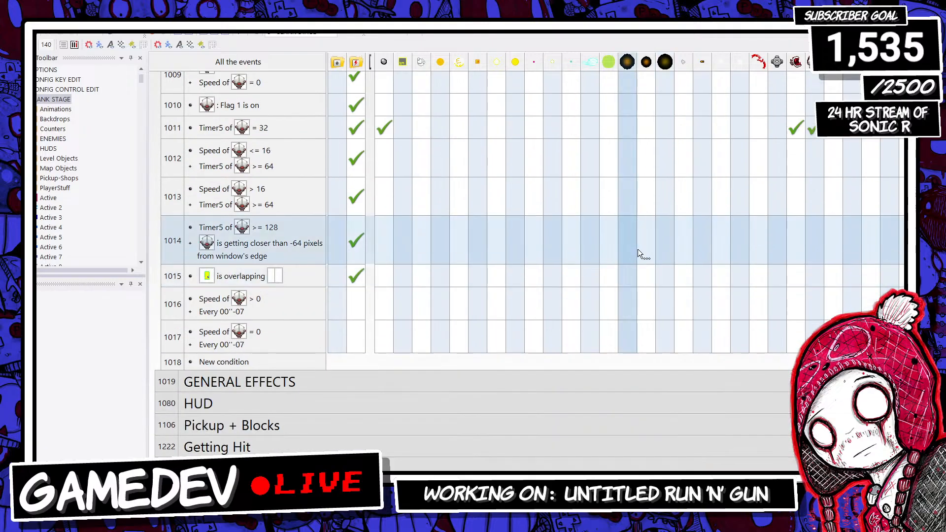
scroll(670, 278, up, 6)
scroll(673, 273, up, 2)
scroll(643, 276, up, 8)
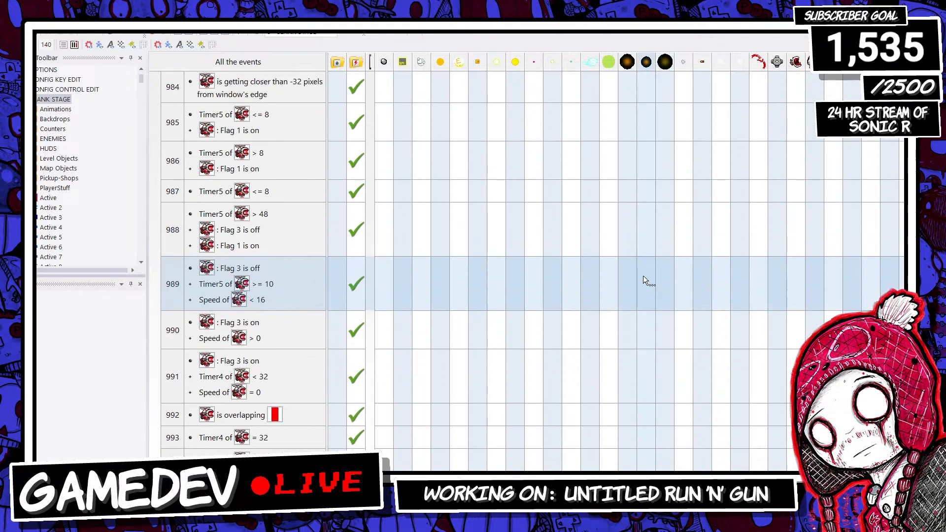
scroll(640, 288, up, 3)
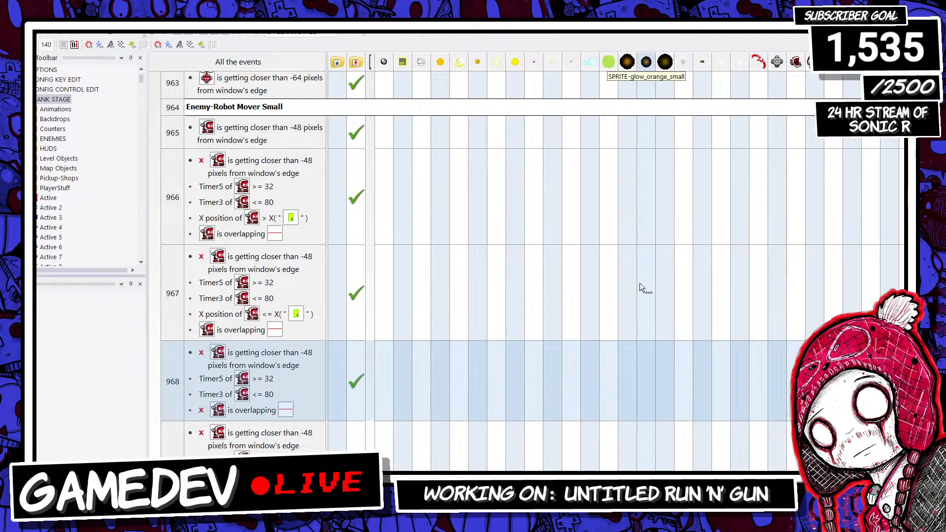
click(640, 282)
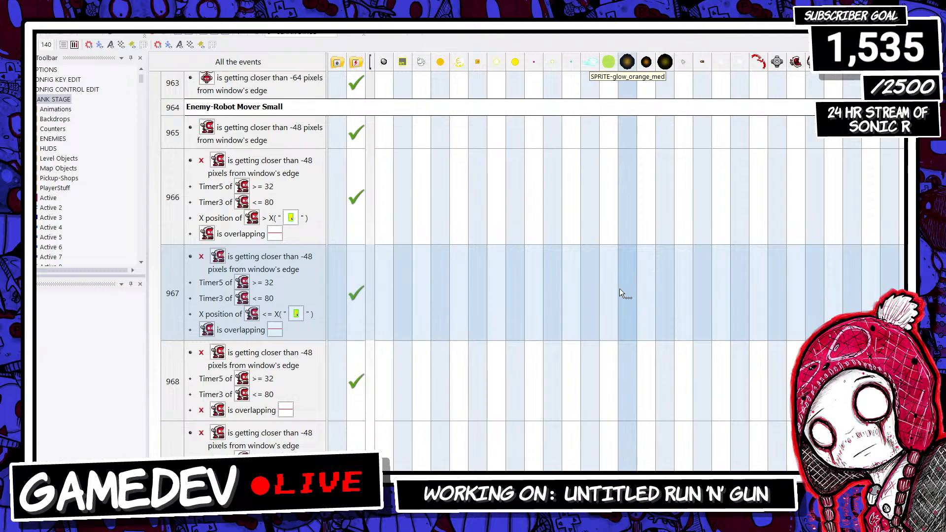
scroll(619, 286, down, 10)
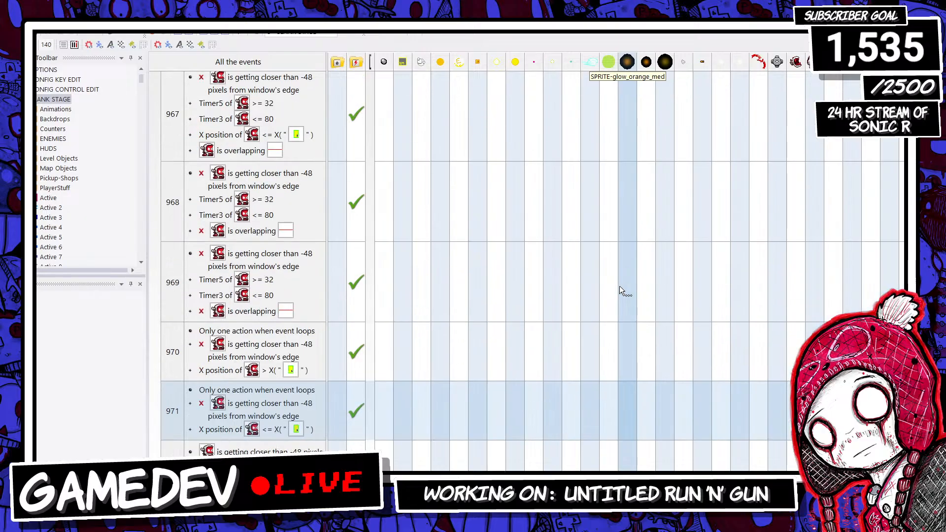
scroll(616, 296, down, 4)
scroll(633, 345, up, 15)
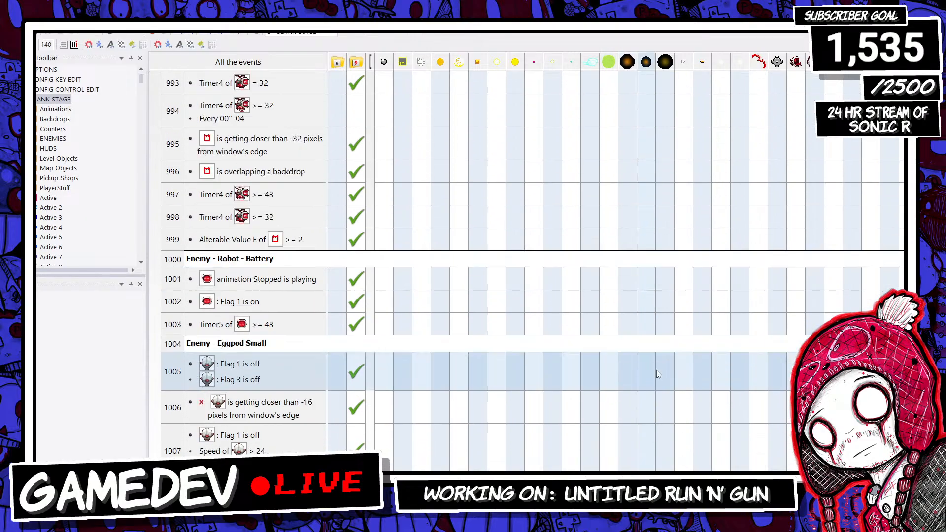
scroll(641, 397, up, 15)
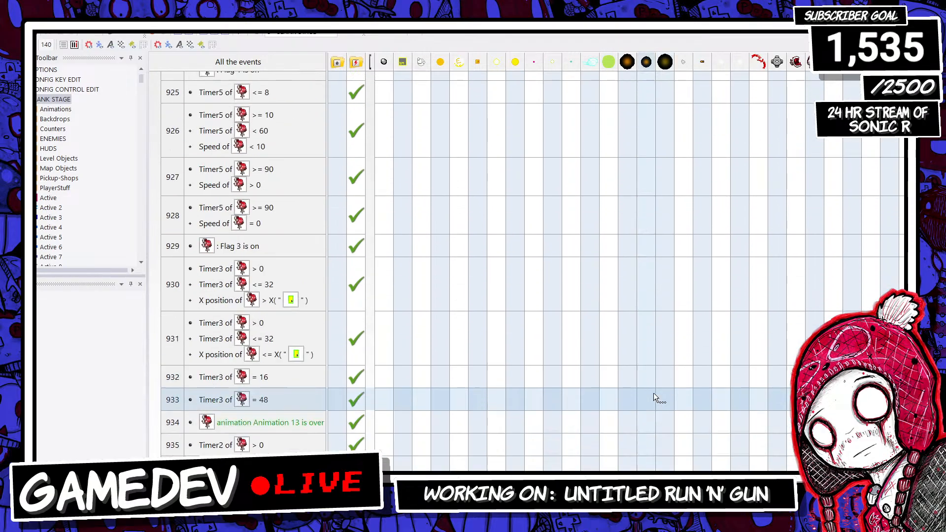
scroll(359, 253, up, 18)
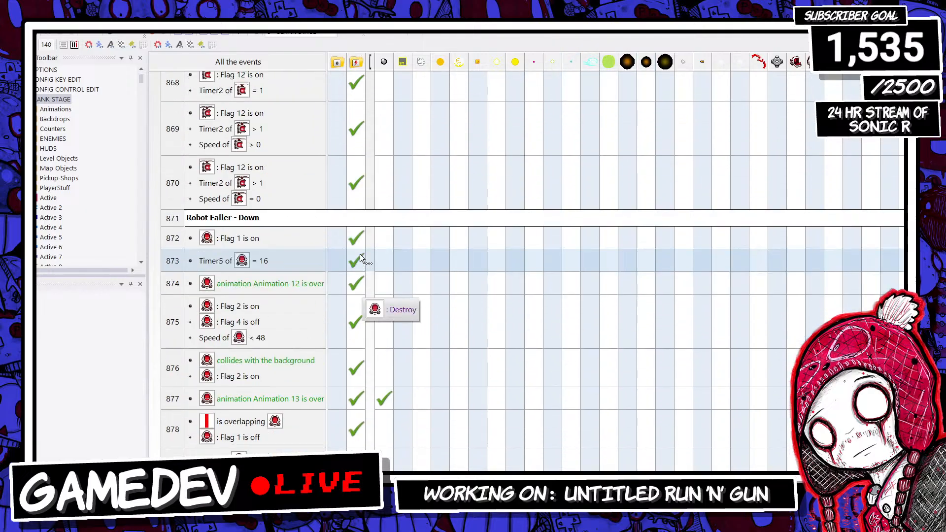
scroll(359, 253, up, 14)
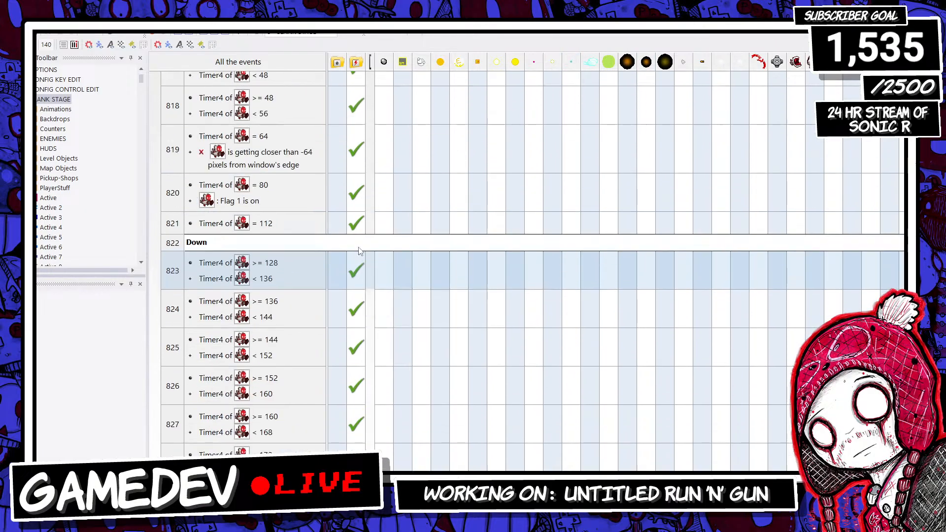
scroll(359, 249, up, 15)
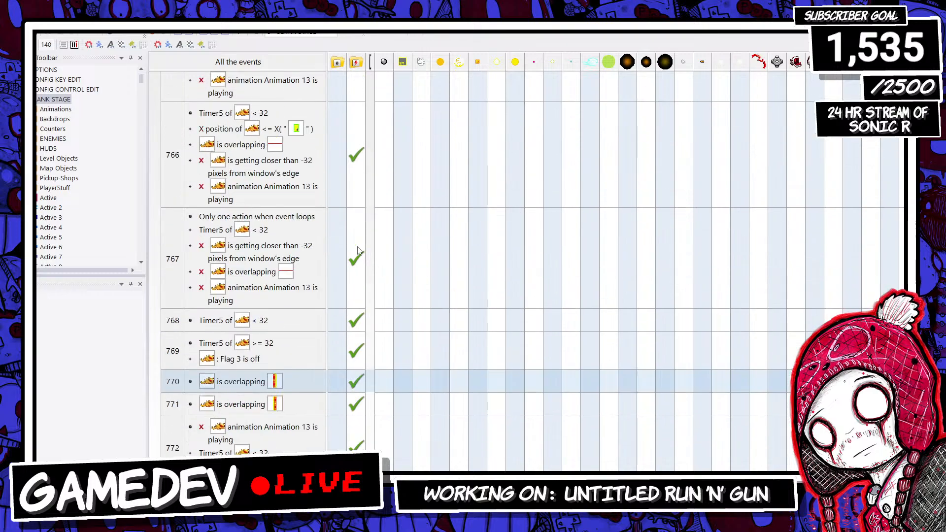
scroll(352, 241, up, 10)
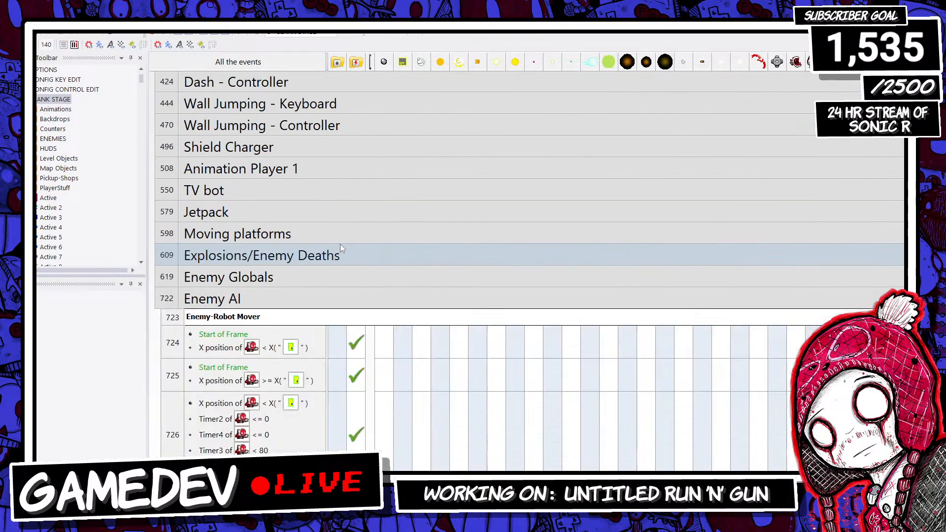
Step: Collapse the Enemy AI event group and expand the Stage Gimmick group
scroll(340, 244, down, 4)
click(252, 129)
double_click(251, 129)
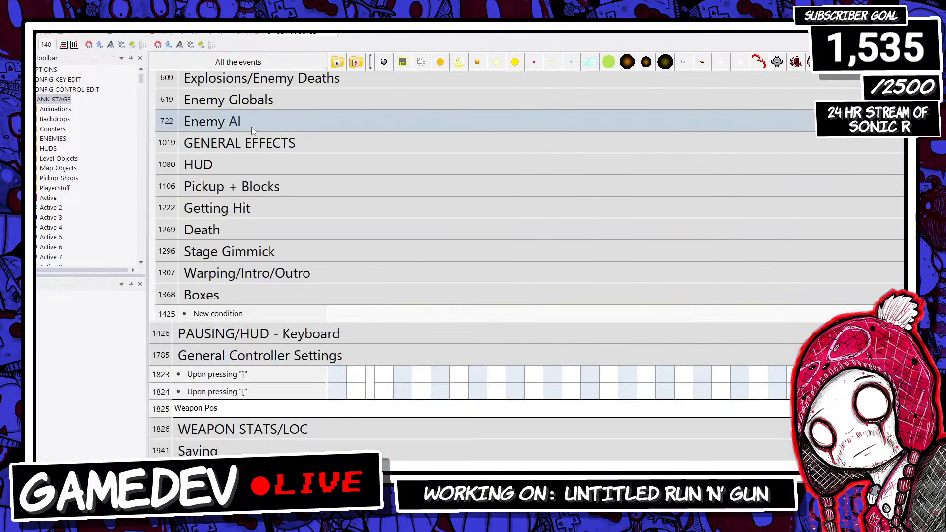
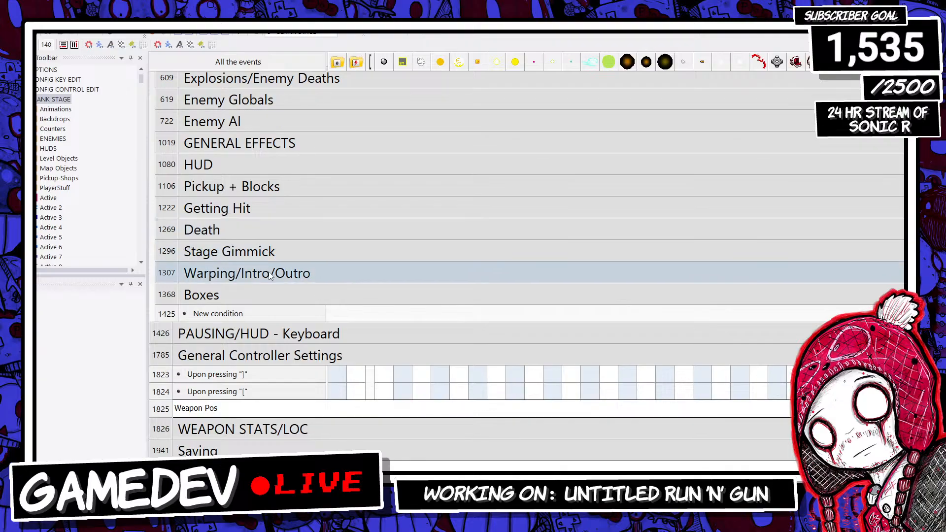
scroll(270, 276, down, 1)
scroll(271, 281, up, 1)
scroll(254, 223, down, 2)
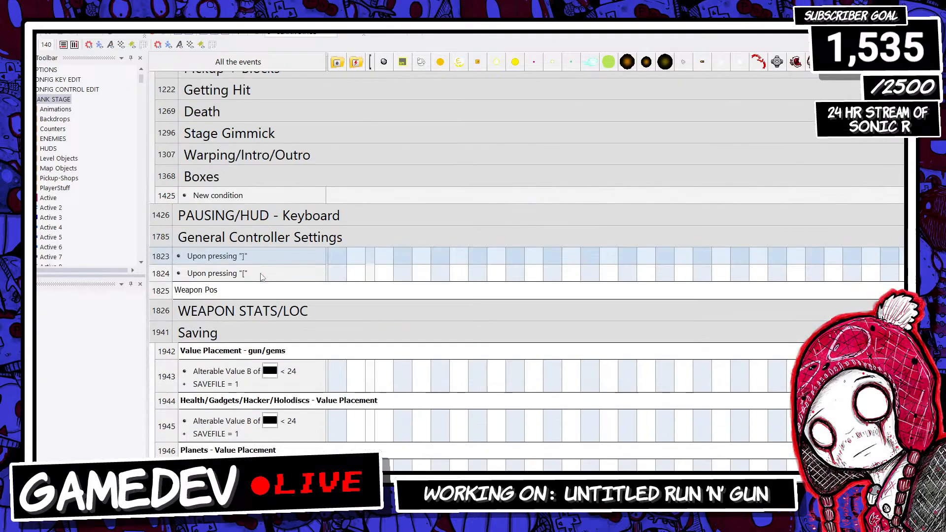
scroll(261, 276, up, 2)
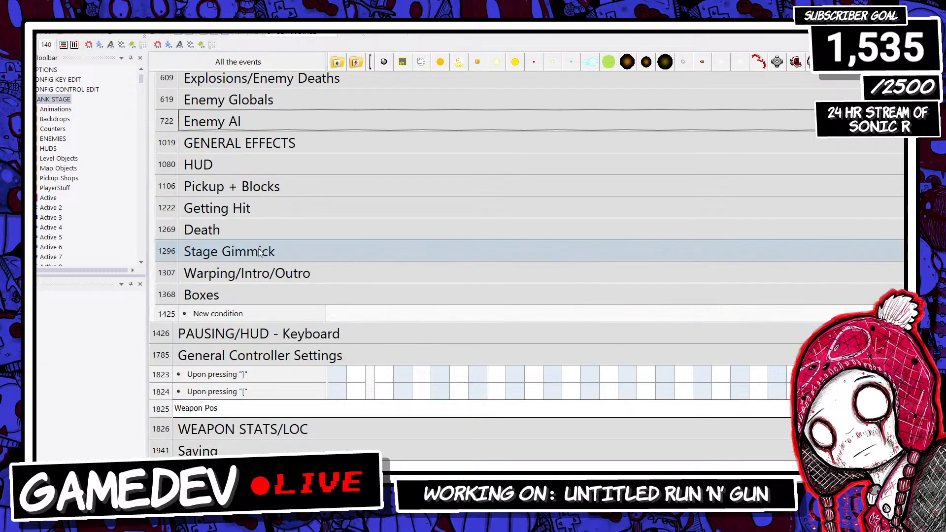
click(261, 250)
scroll(250, 264, down, 2)
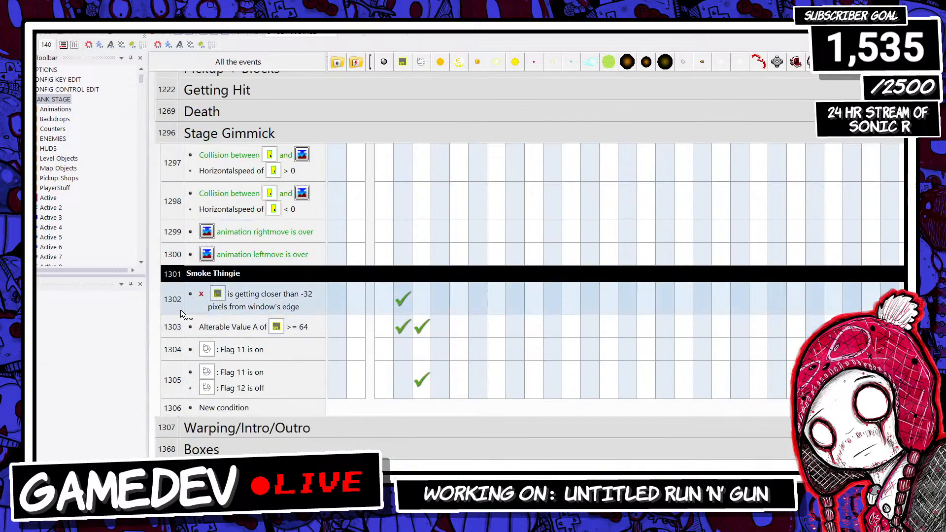
Step: Copy the Smoke Thingie comment to the end of the Stage Gimmick group and change its text to "Ship Fx BG"
shift+click(176, 412)
text(Smoke Thingie)
right_click(223, 406)
click(245, 423)
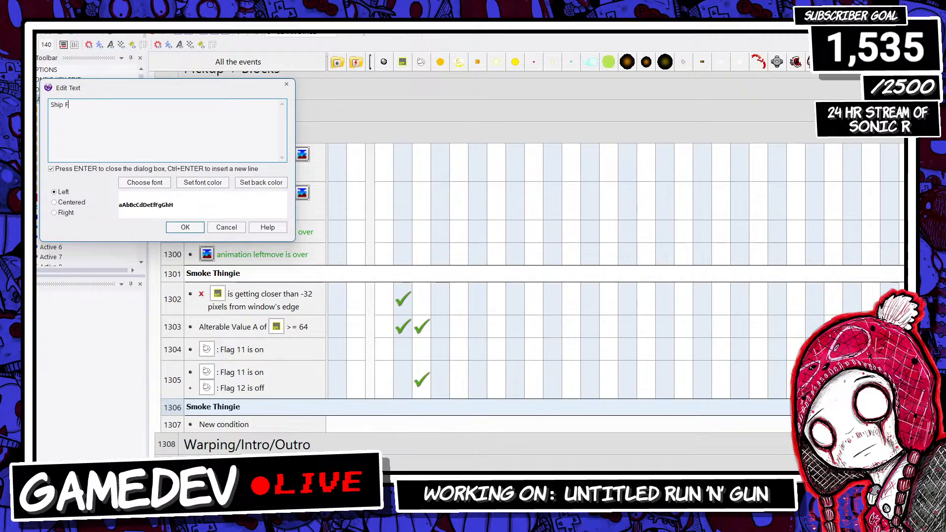
key(Return)
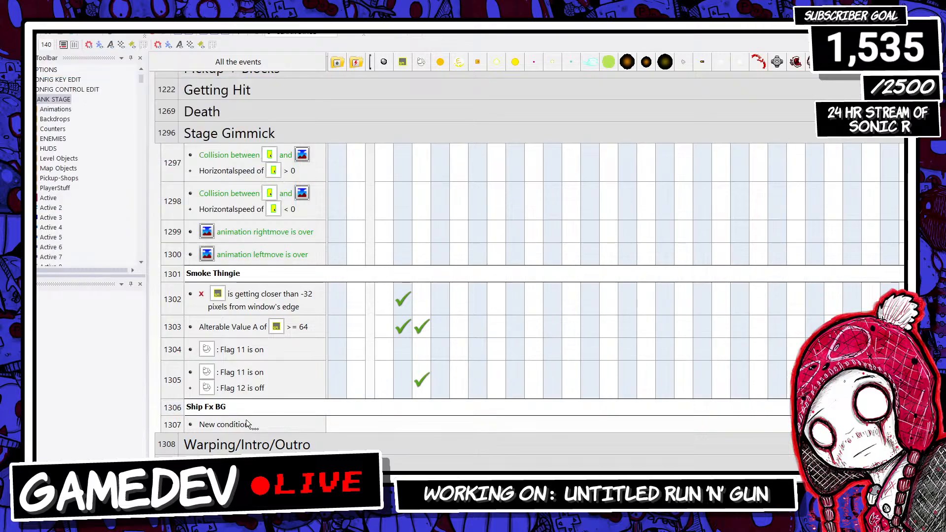
Step: Under the Ship Fx BG comment, add a condition that the blue square's Alterable Value A is lower than or equal to 128
click(224, 425)
scroll(164, 178, down, 1)
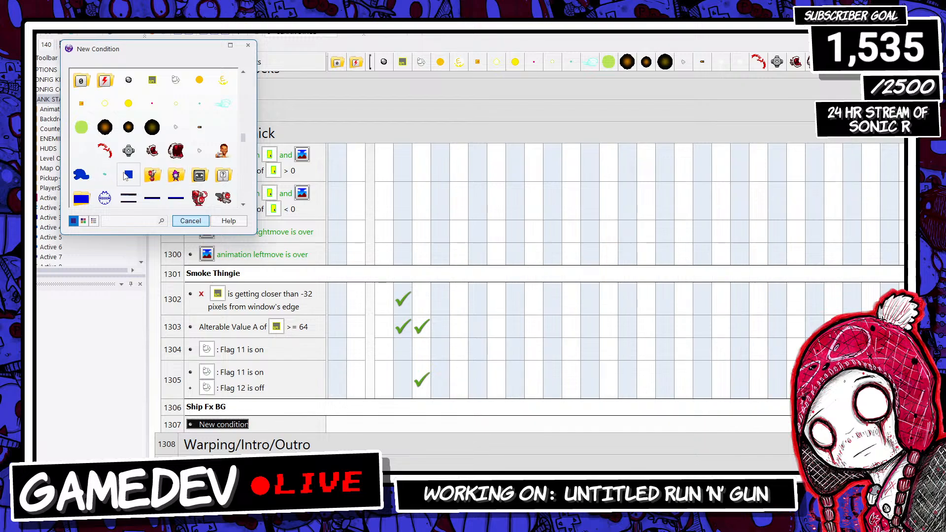
click(127, 176)
click(197, 267)
click(377, 198)
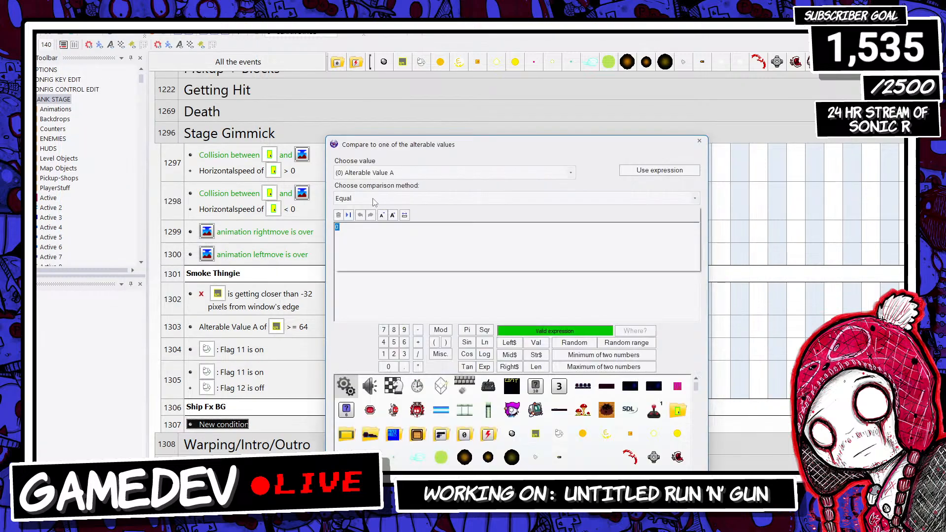
click(364, 234)
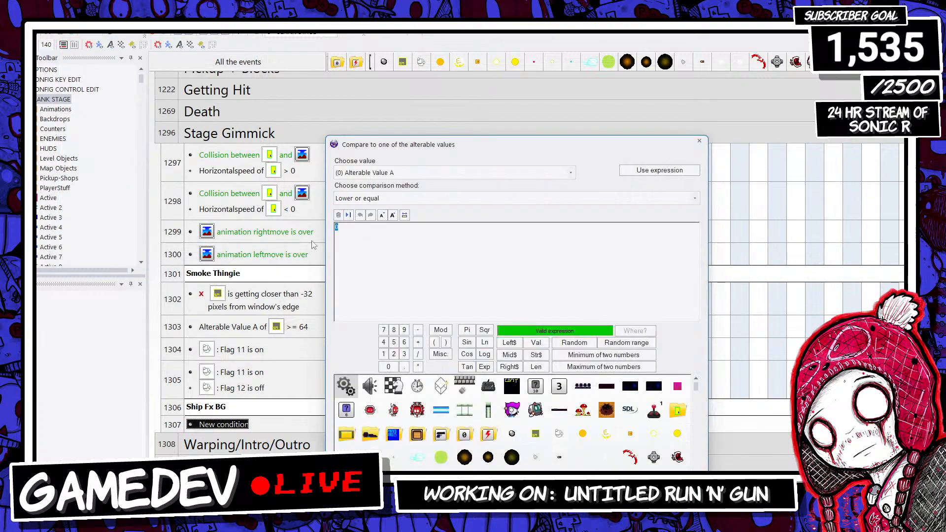
key(Return)
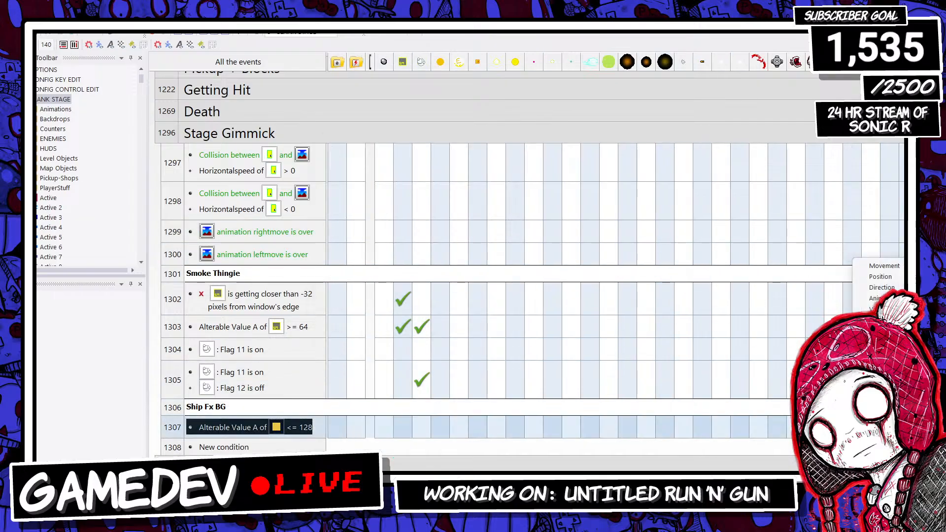
Step: Give that event an action adding random(5) to the blue square's Alterable Value A
click(379, 114)
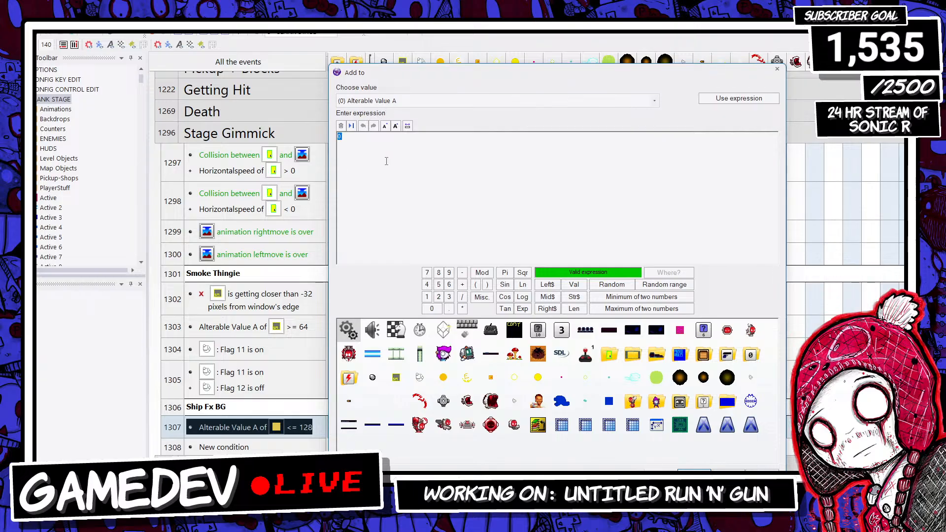
text(random(5)
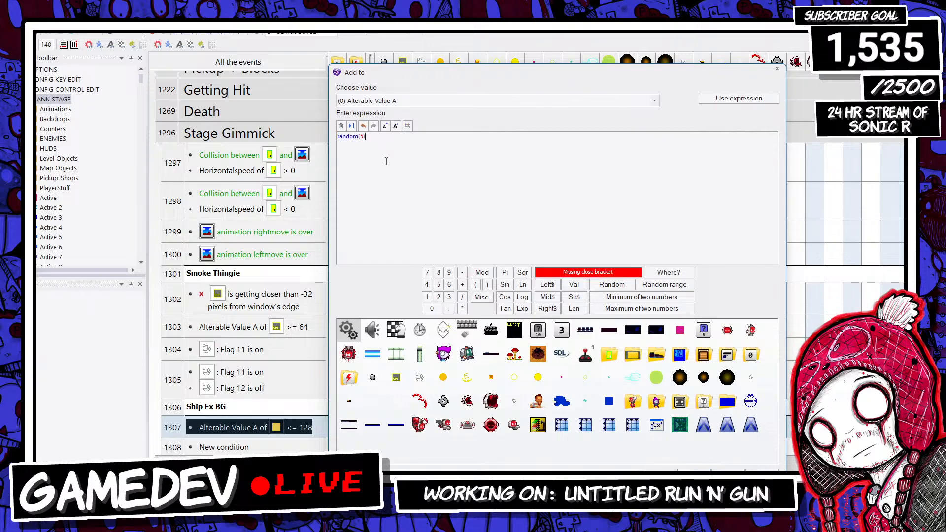
key(Return)
scroll(386, 161, down, 3)
right_click(236, 244)
click(265, 273)
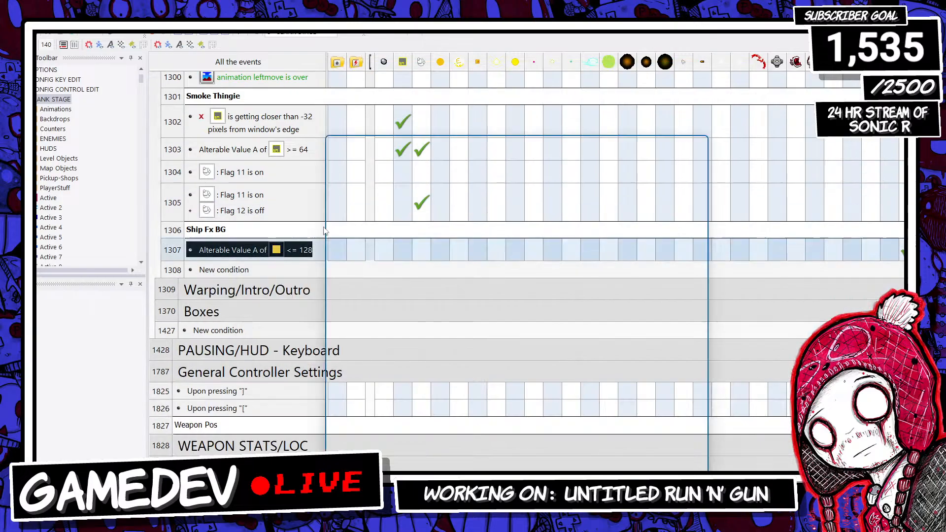
click(375, 198)
click(389, 251)
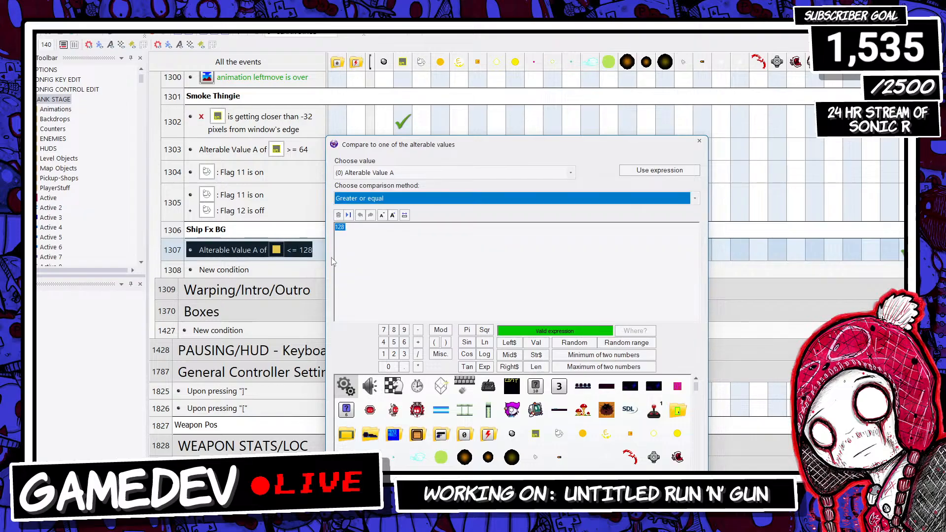
key(Escape)
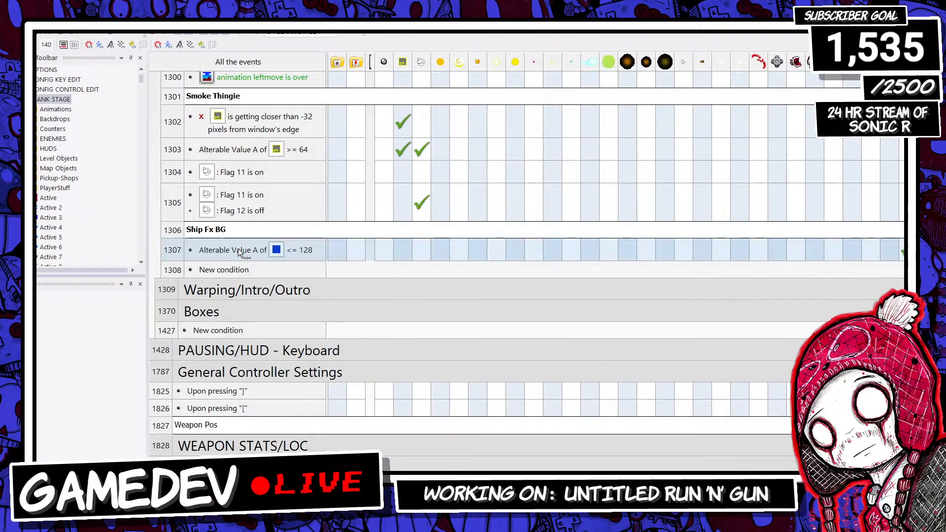
Step: Duplicate the blue square's condition as a new event below it and change its comparison to Greater than 128
drag(238, 250, 236, 268)
right_click(230, 266)
click(259, 295)
click(373, 198)
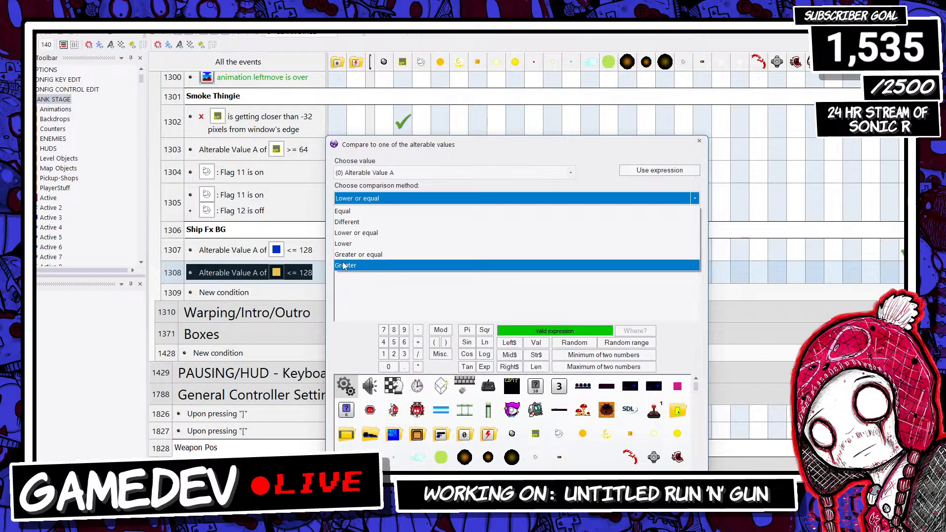
click(344, 266)
key(Return)
Step: In the greater-than-128 event, add an action that sets the blue square's alterable value, keeping the default expression
click(897, 269)
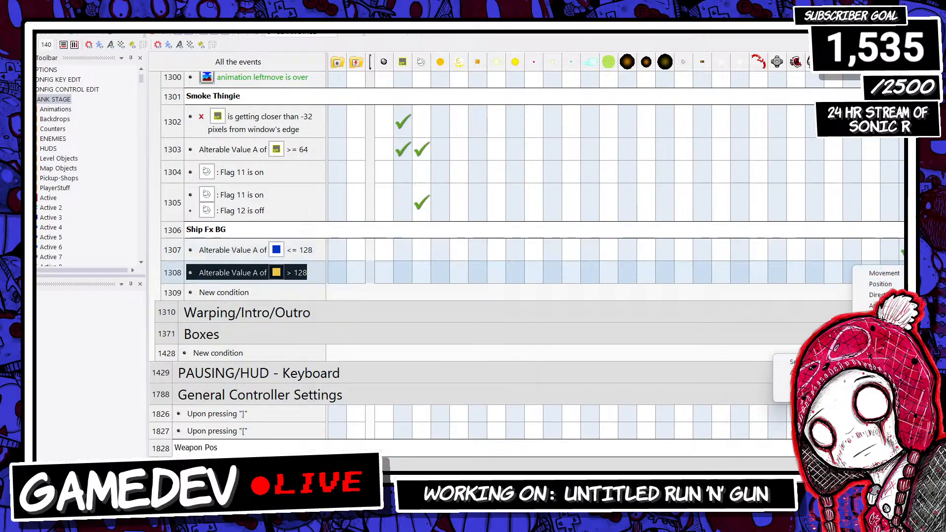
click(799, 363)
key(Return)
Step: In the same event, add an action creating the BG-shipfx ship silhouette at the blue square's position
drag(444, 477, 365, 478)
right_click(410, 271)
click(426, 282)
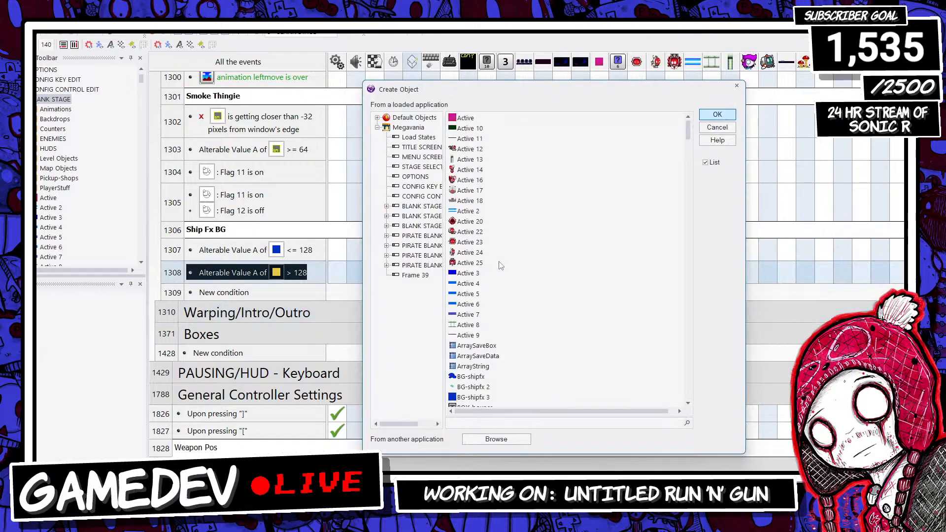
scroll(502, 266, down, 3)
double_click(470, 284)
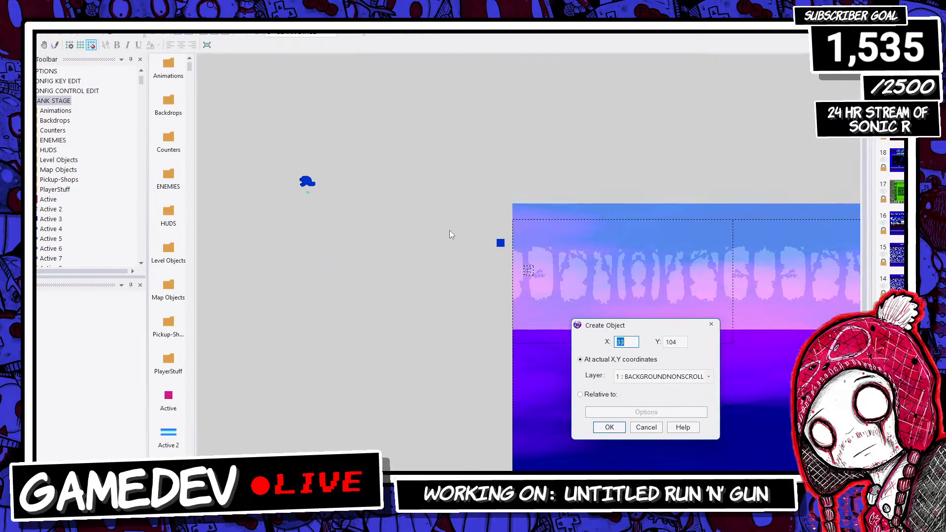
click(501, 244)
click(610, 427)
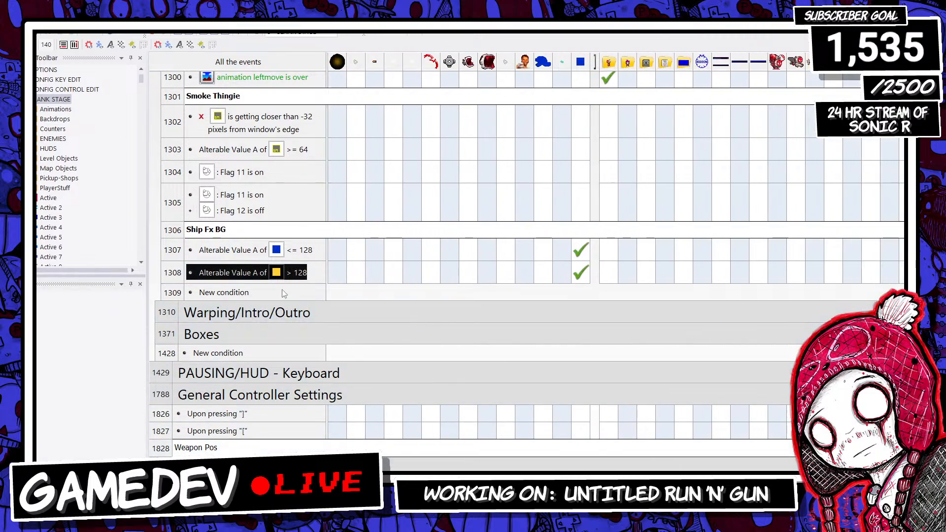
Step: Below the greater-than-128 event, add a new event testing that the BG-shipfx ship's Flag 0 is off
double_click(223, 293)
scroll(147, 148, down, 3)
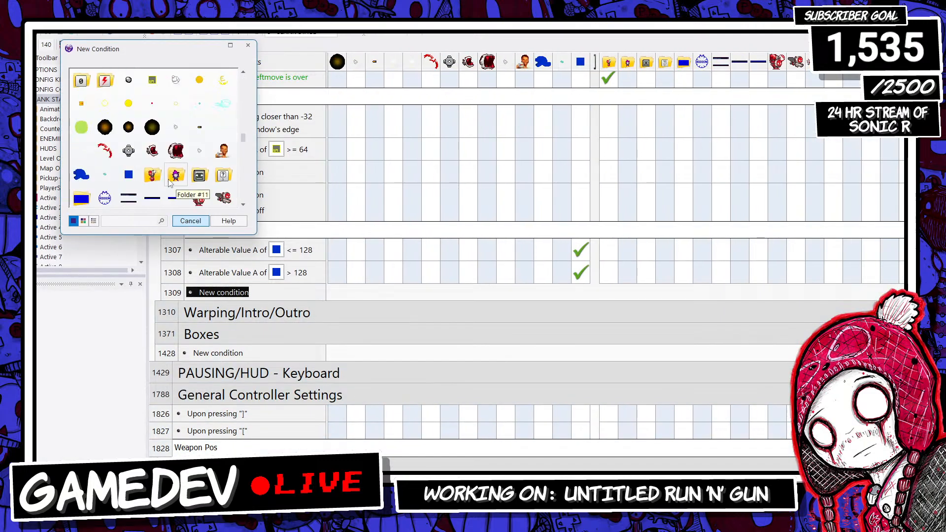
click(81, 175)
mouse_move(163, 291)
click(269, 306)
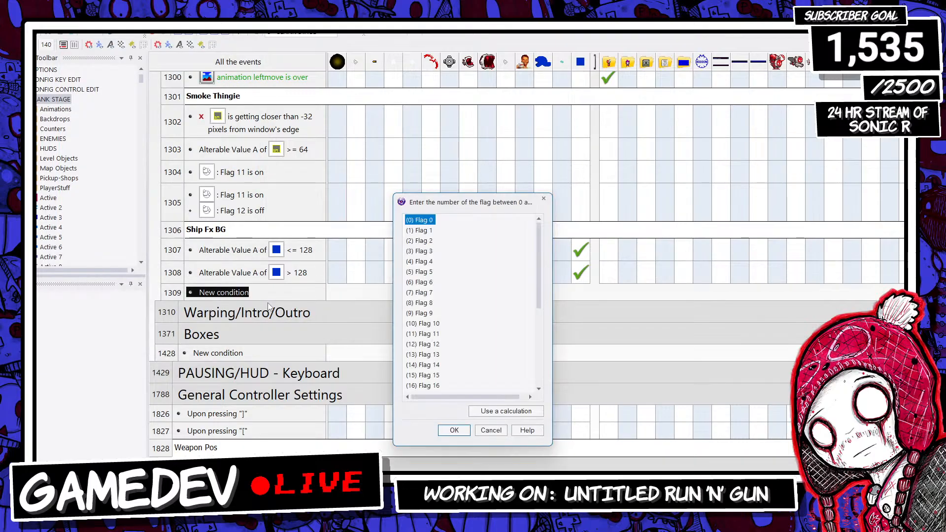
key(Return)
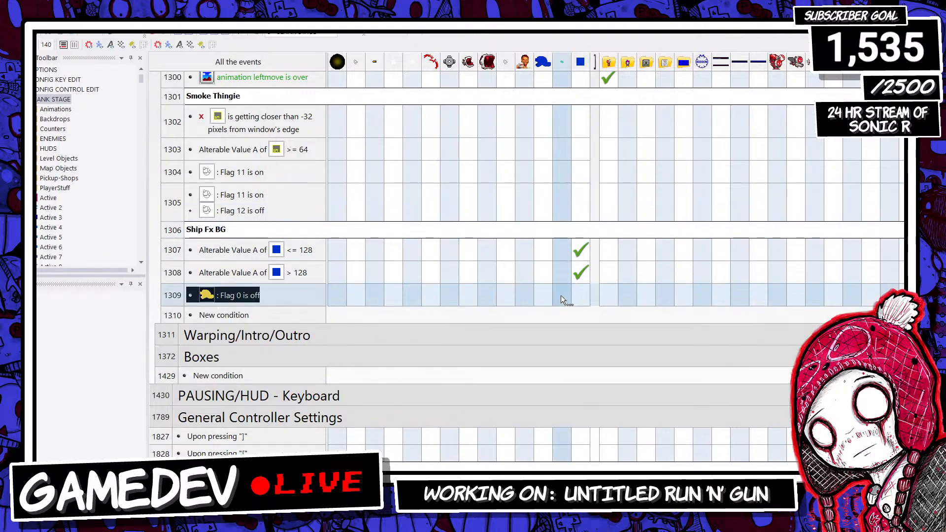
Step: In the Flag 0 off event, add an action setting the ship's movement speed to 20+random(17)
right_click(544, 294)
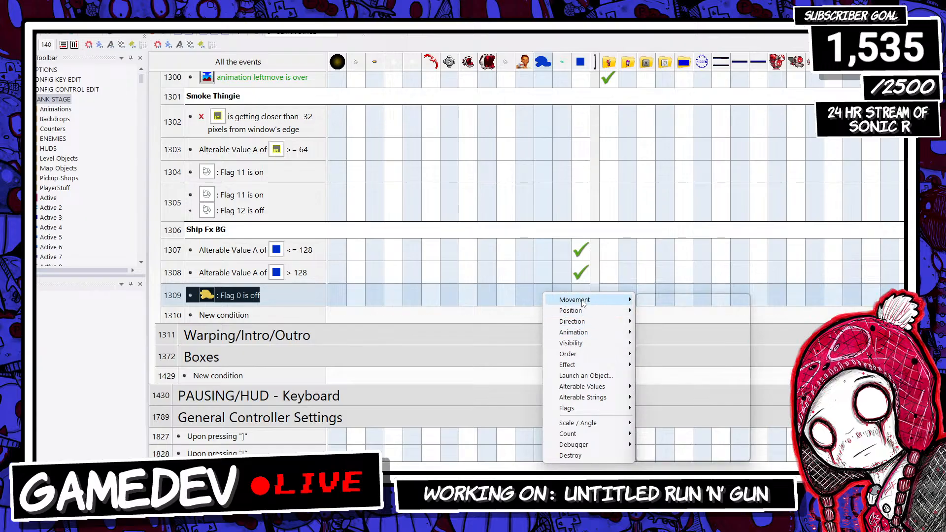
mouse_move(571, 300)
click(669, 355)
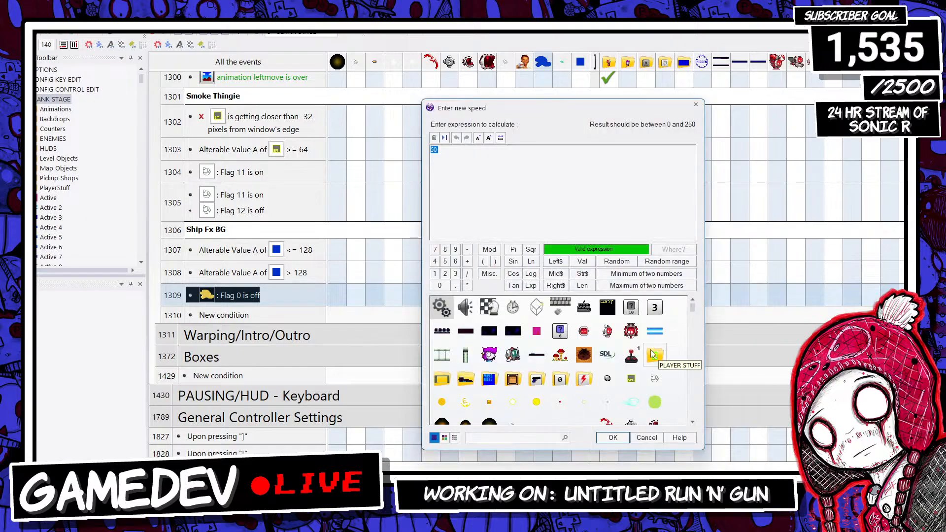
text(20+random()
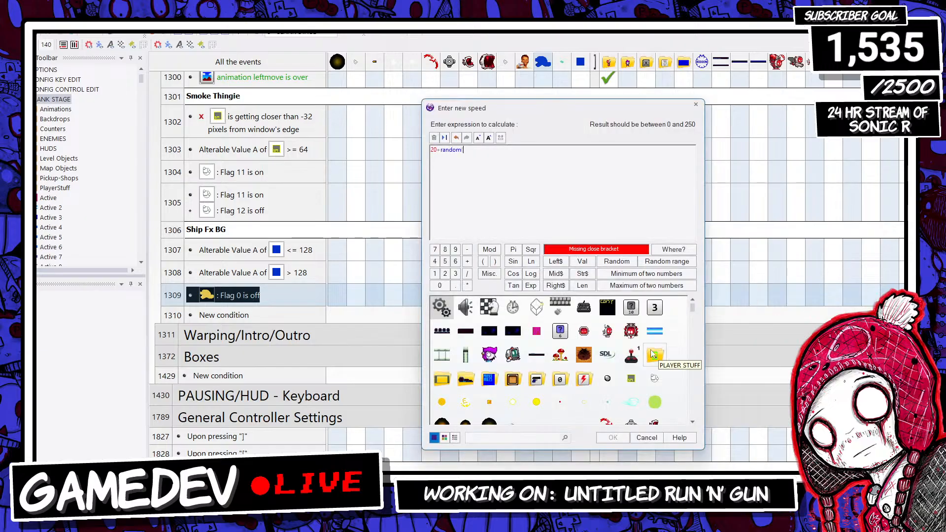
text(17))
key(Return)
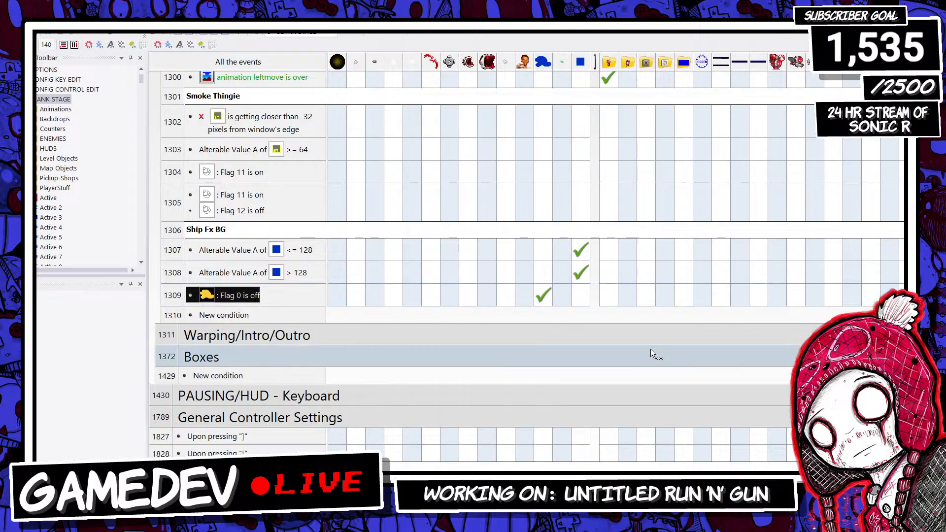
Step: In the same event, add an action setting the ship's Flag 0 on
right_click(548, 294)
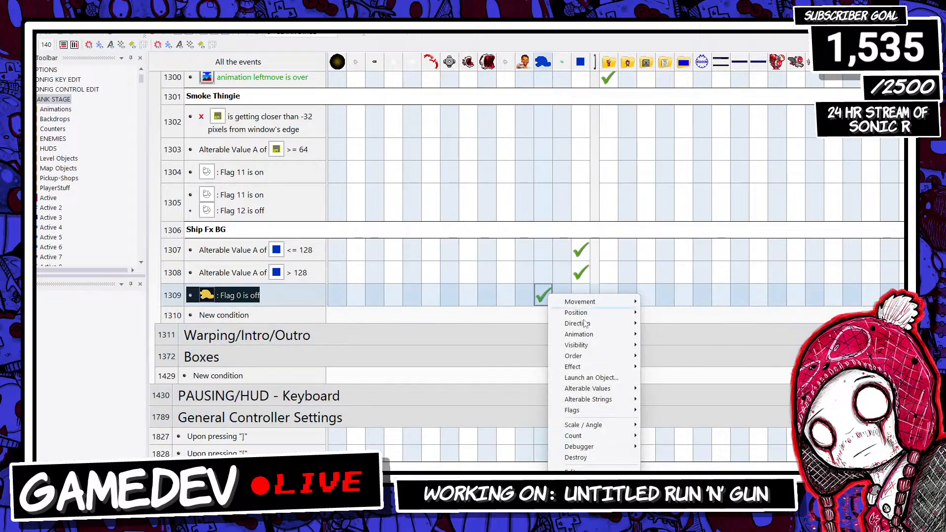
mouse_move(586, 411)
click(658, 411)
double_click(422, 220)
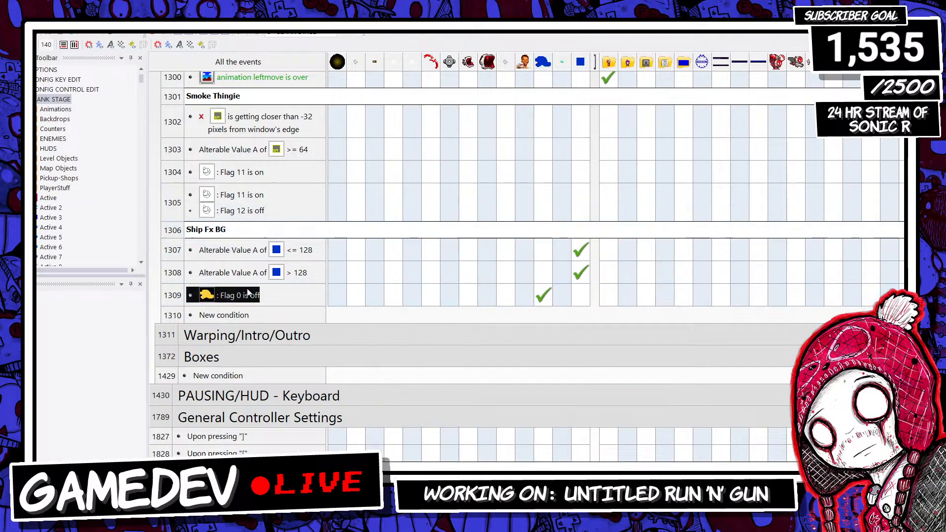
Step: Duplicate the ship's Flag 0 off condition as a new event and negate it to Flag 0 is on
drag(248, 292, 221, 315)
right_click(221, 315)
click(262, 355)
Step: In the Flag 0 on event, add an action adding random(3) to the ship's Alterable Value A
right_click(543, 318)
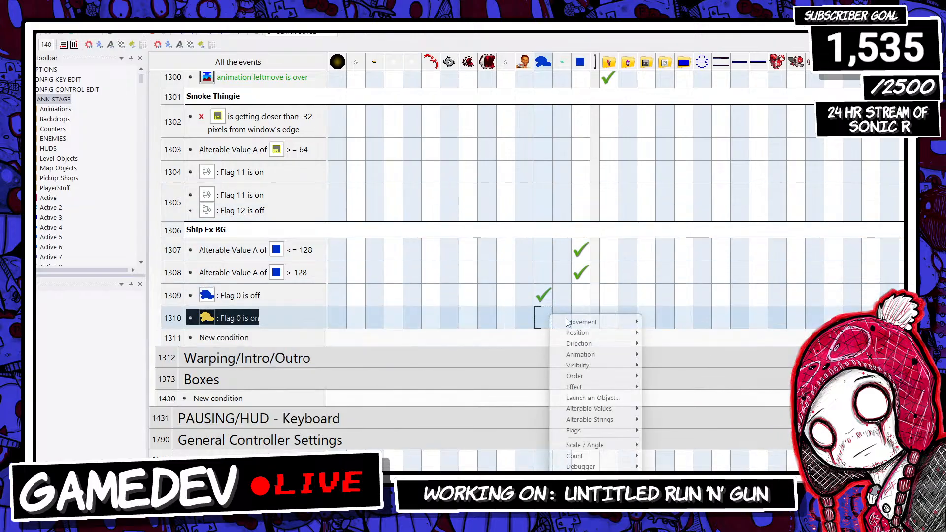
mouse_move(596, 405)
click(674, 422)
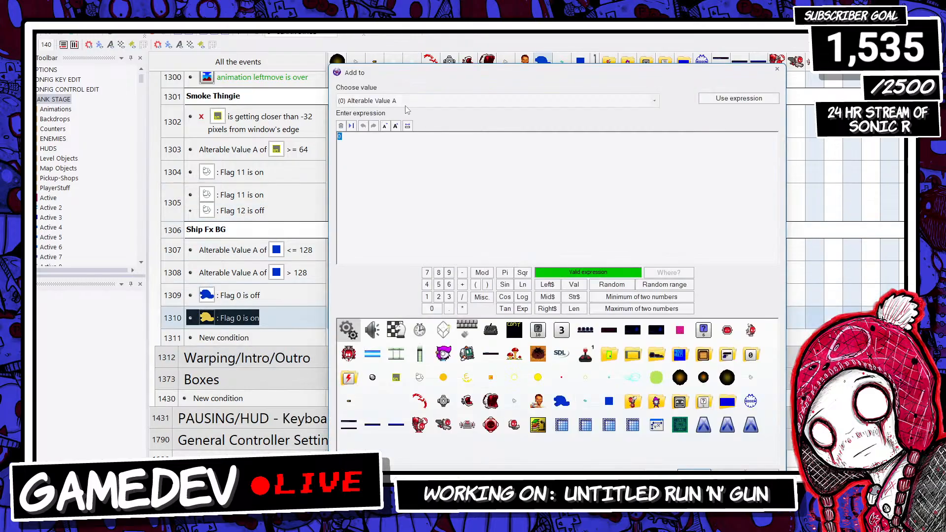
text(random(3)
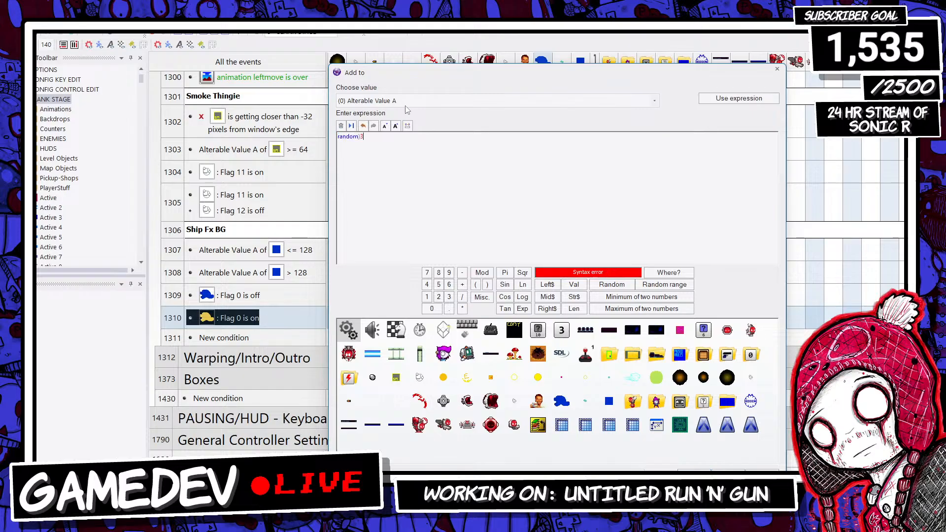
key(BackSpace)
text(3))
key(Return)
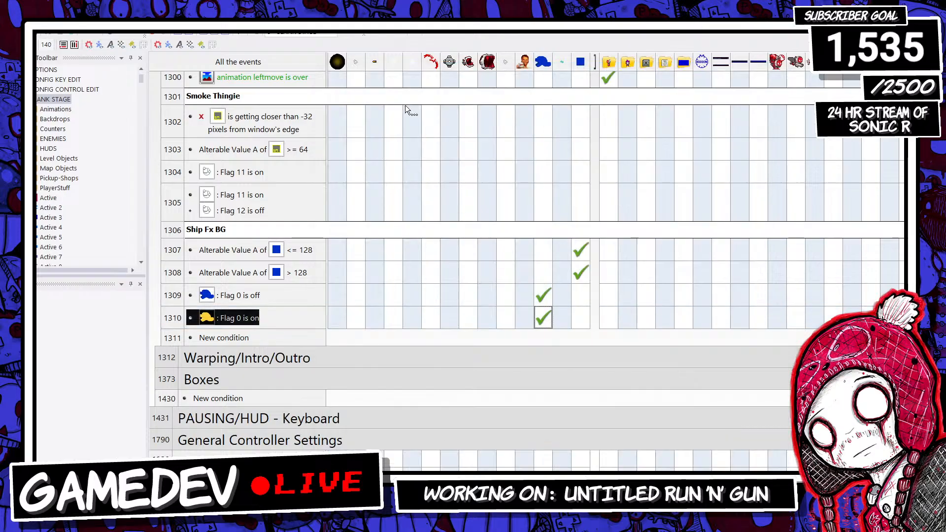
Step: Add a new event testing that the ship's Alterable Value A is greater than or equal to 20
double_click(217, 335)
scroll(213, 166, down, 5)
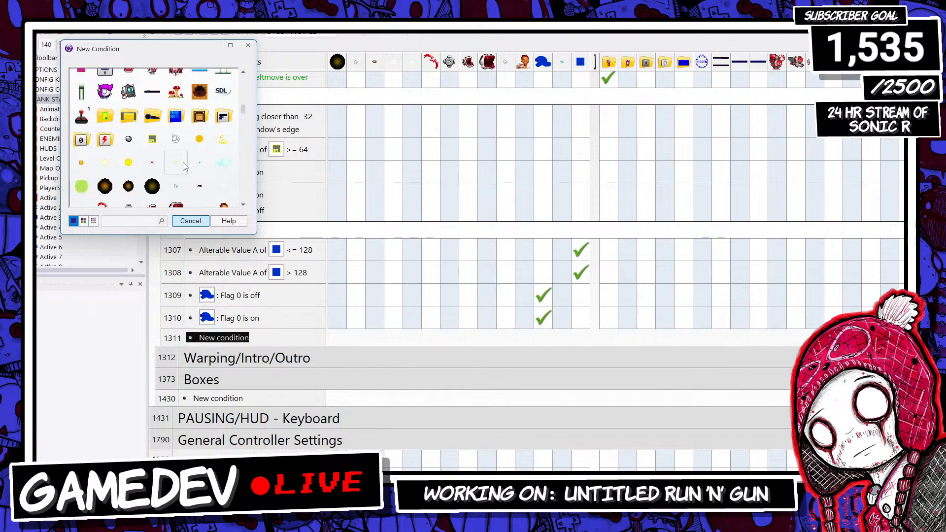
click(84, 176)
click(224, 266)
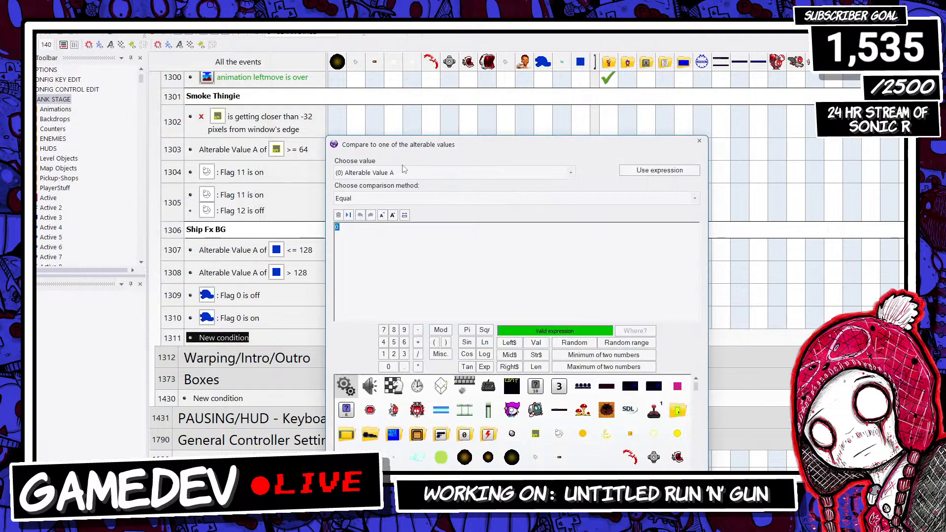
click(360, 199)
click(373, 255)
key(Return)
Step: In that event, add an action that sets the ship's Alterable Value A, keeping the default expression
right_click(549, 341)
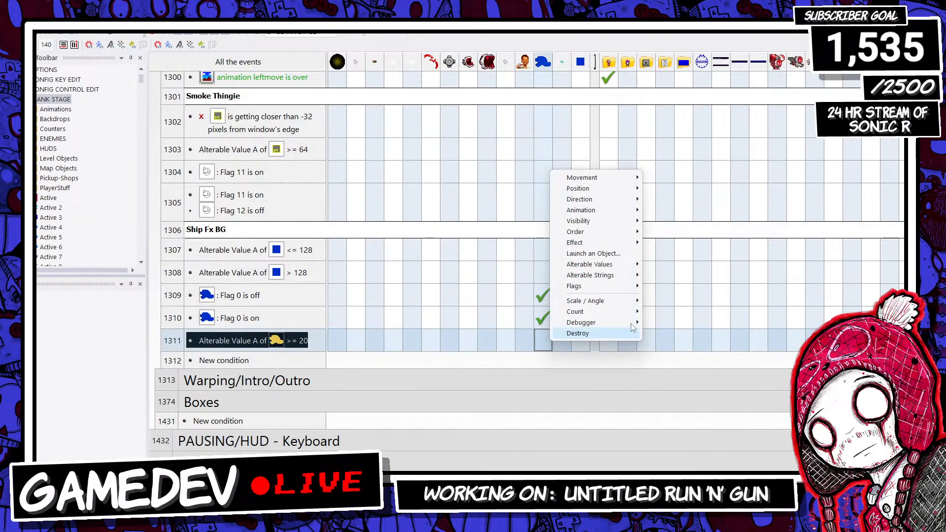
click(641, 269)
right_click(536, 341)
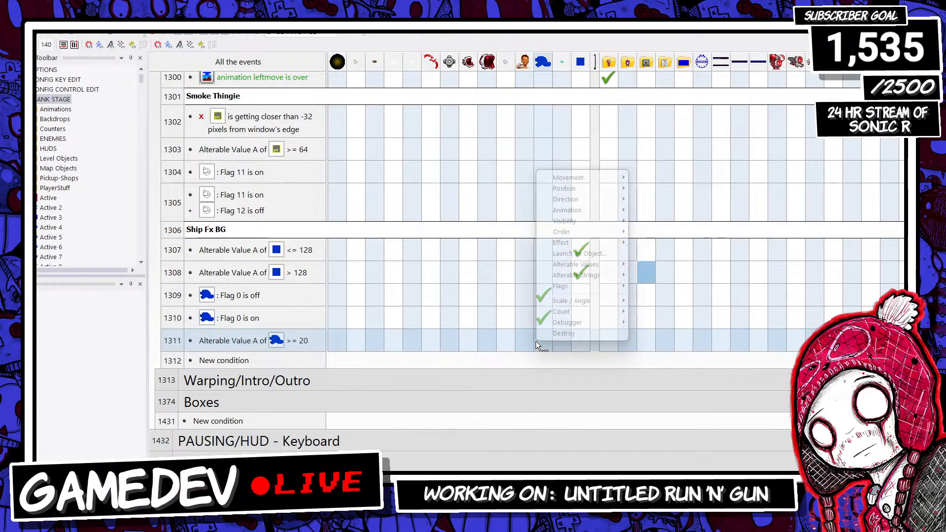
click(653, 268)
click(422, 102)
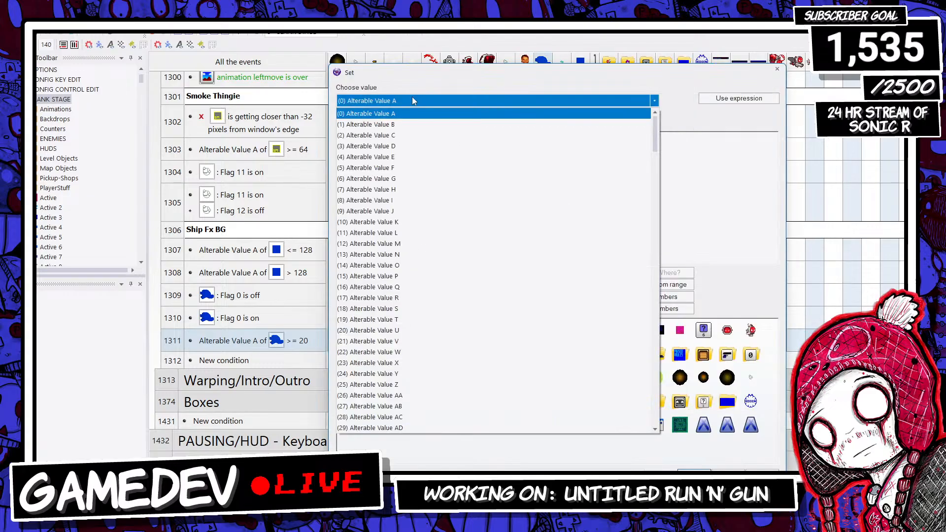
click(407, 93)
key(Return)
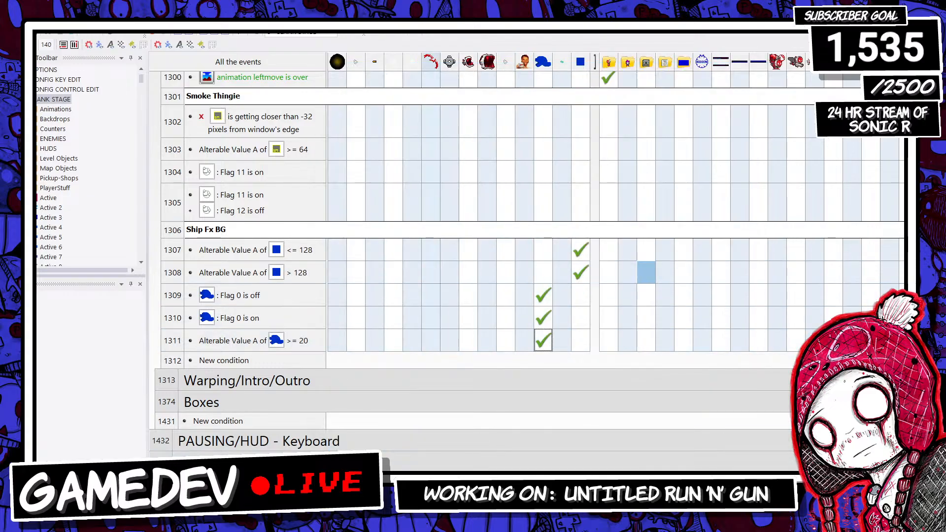
Step: In the same event, add an action creating BG-shipfx 2 at 0, 0 relative to BG-shipfx, with the default placement options
scroll(412, 62, up, 10)
right_click(409, 334)
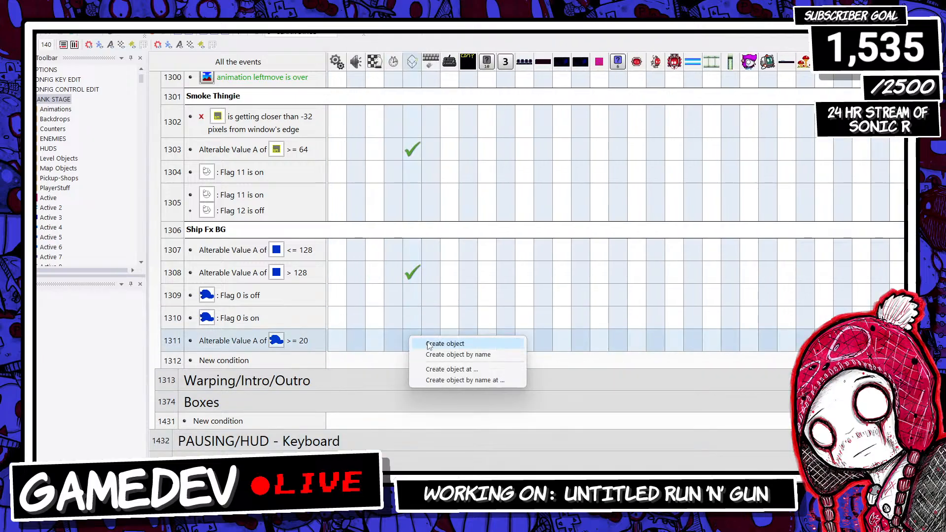
click(431, 340)
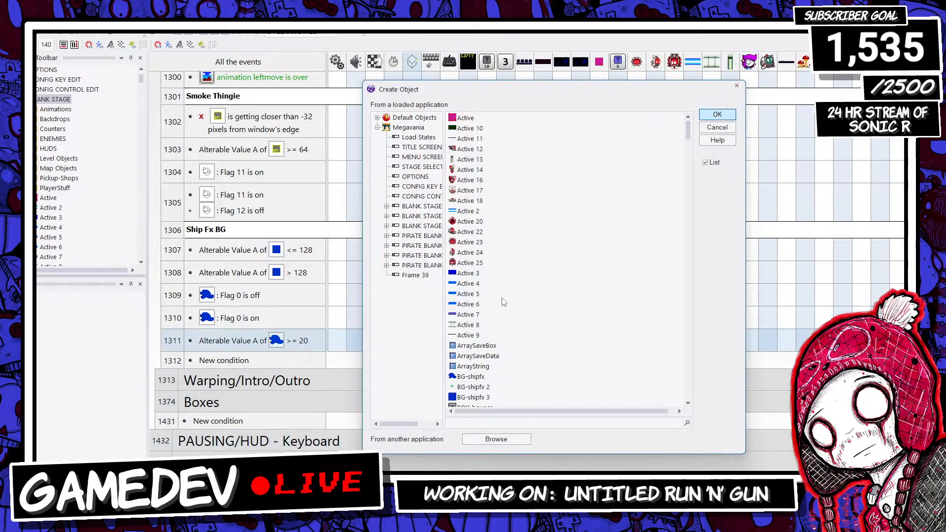
double_click(478, 388)
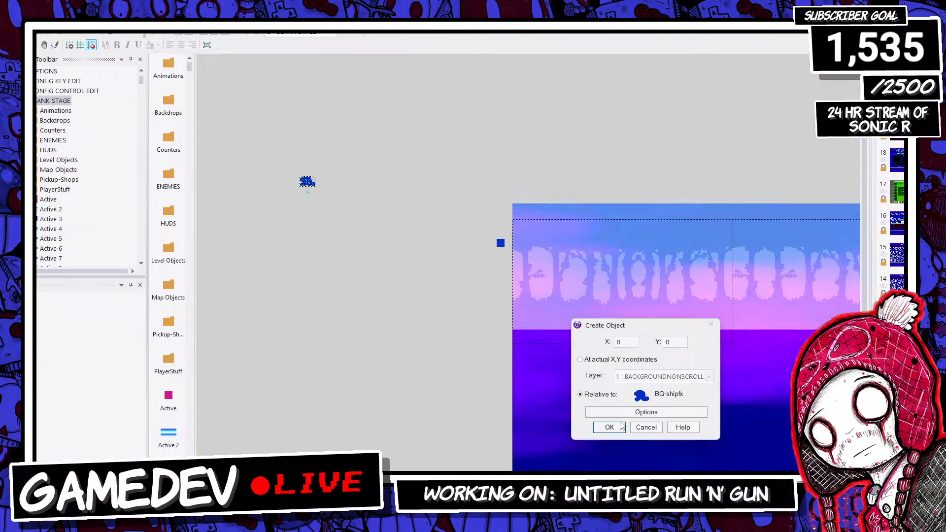
click(622, 413)
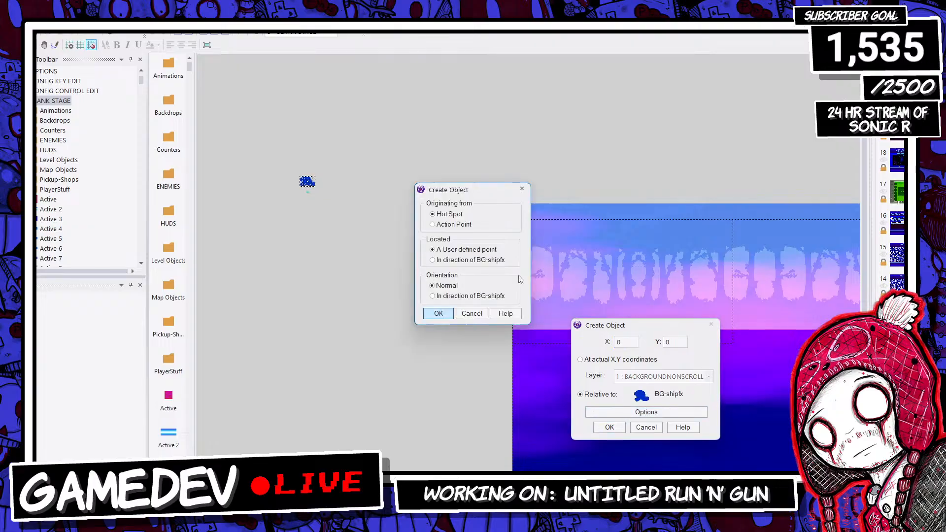
click(438, 314)
click(610, 427)
Step: Check the hot spot and action point on the ship silhouette's image, leaving the image unchanged
click(211, 39)
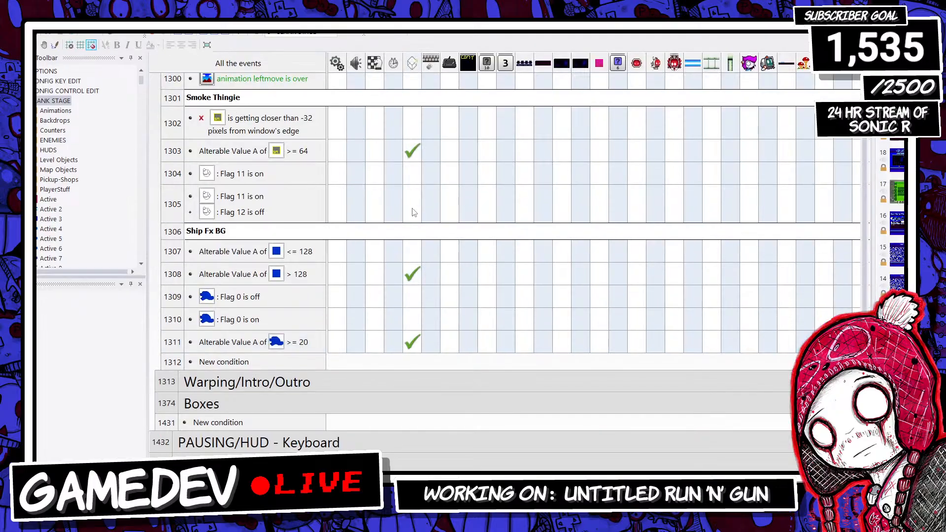
double_click(271, 181)
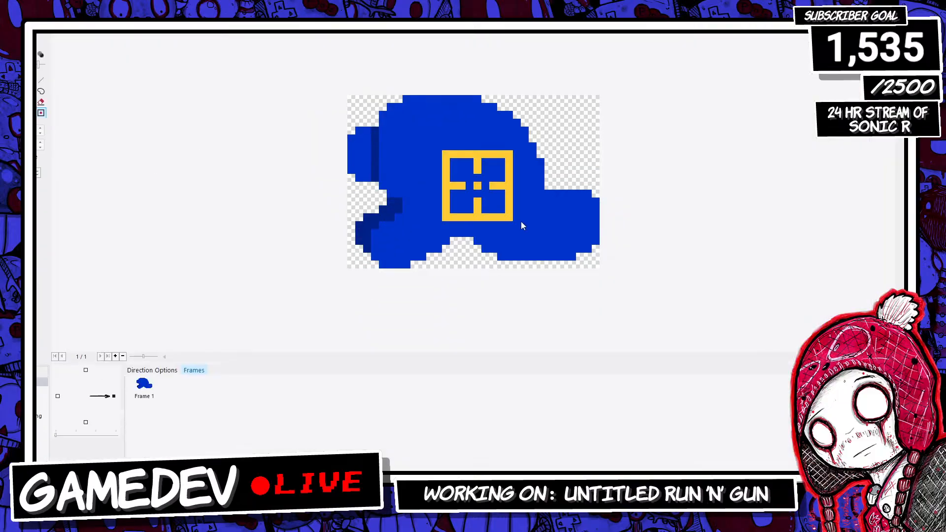
drag(477, 188, 572, 251)
key(ctrl+z)
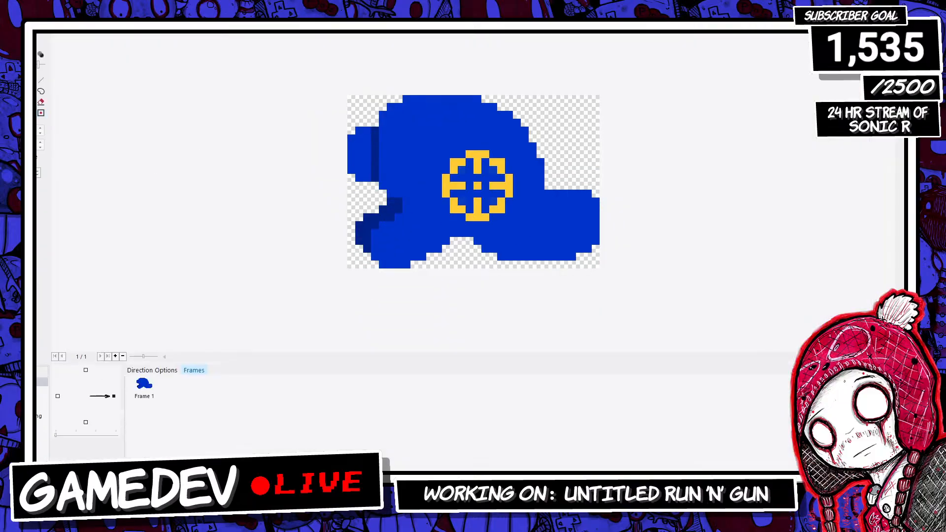
key(Escape)
Step: Check the initial direction of BG-shipfx 2's Bouncing Ball movement
click(270, 192)
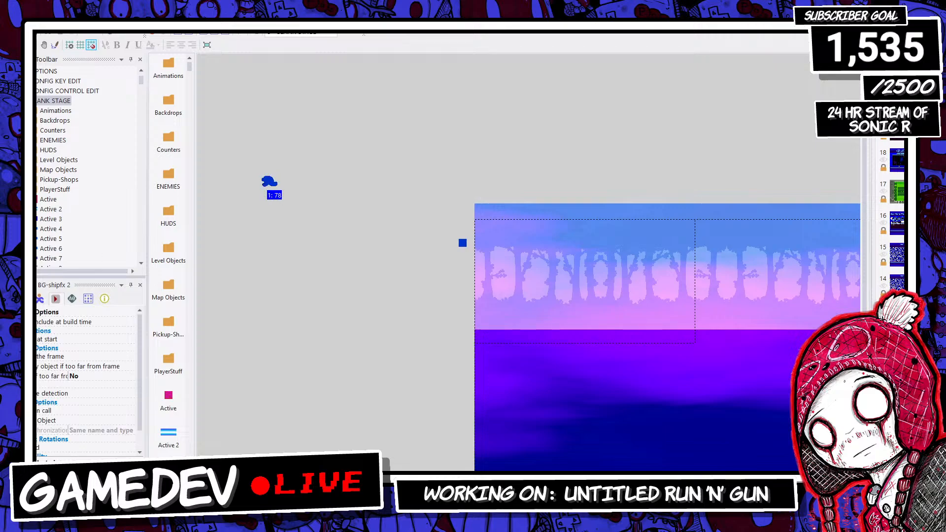
click(39, 302)
click(84, 345)
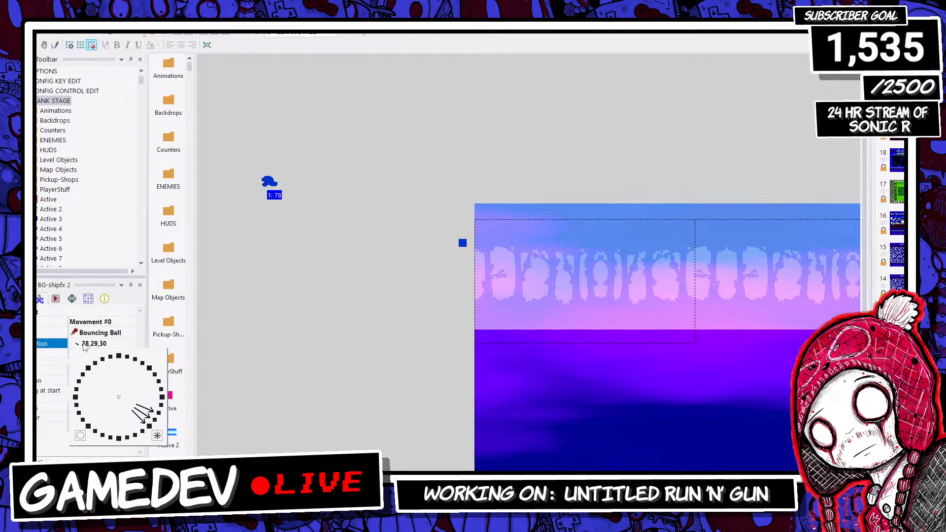
click(213, 348)
Step: In the event list, add a new event testing that BG-shipfx is getting closer than -64 pixels from the window's edge
click(214, 35)
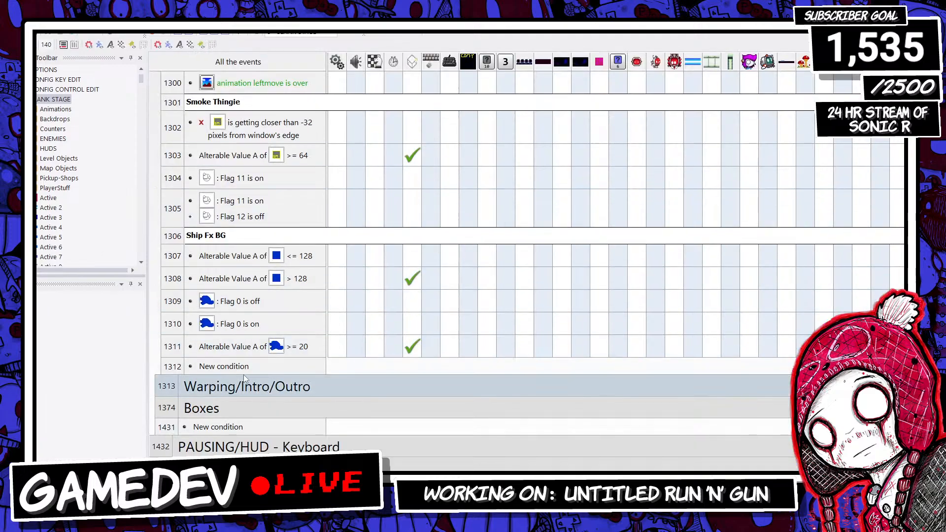
click(224, 366)
scroll(168, 132, down, 2)
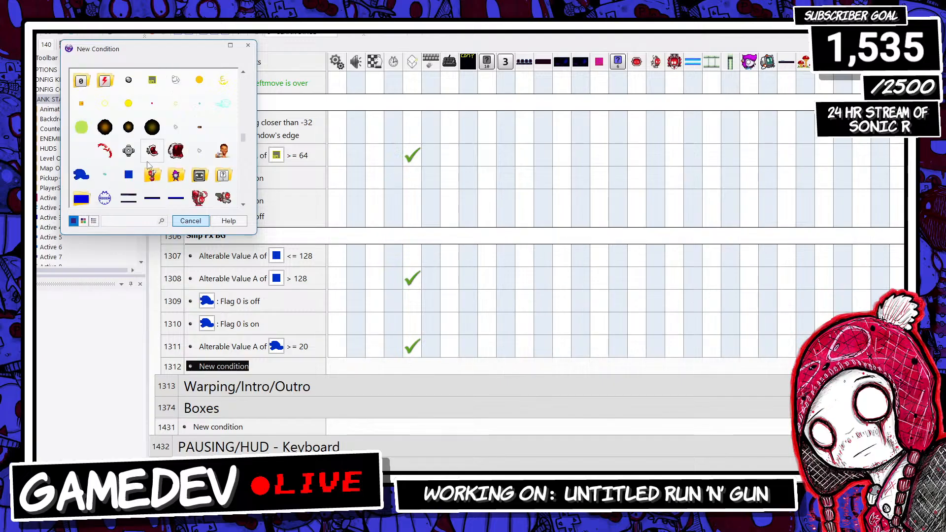
right_click(89, 176)
mouse_move(162, 206)
click(306, 219)
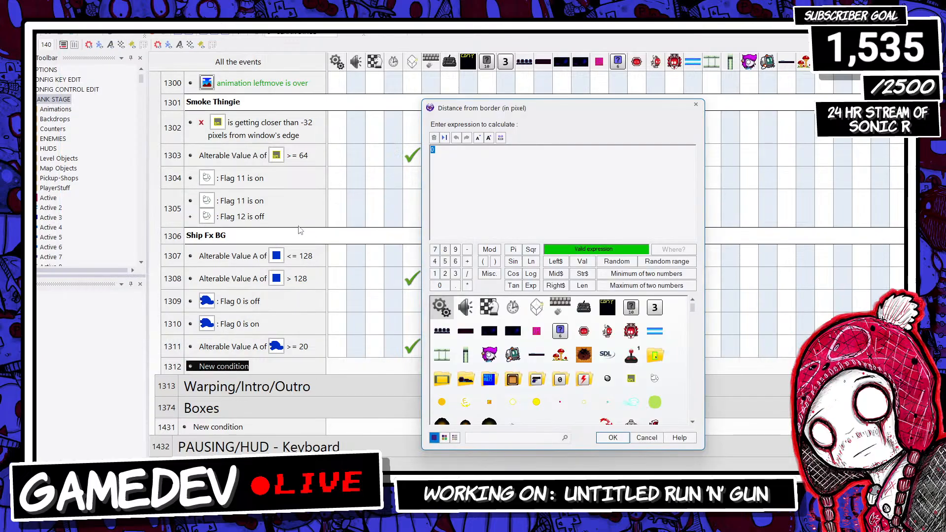
key(Return)
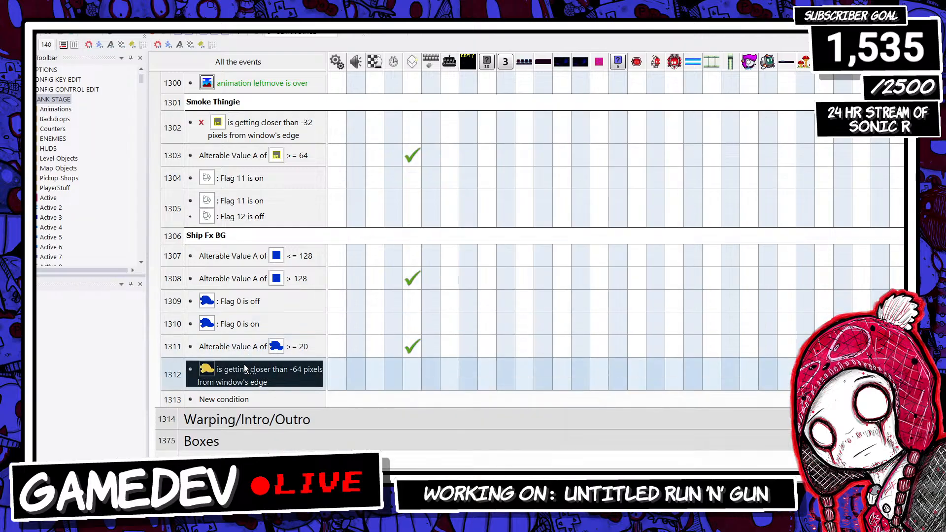
Step: Duplicate the window's-edge condition as a new event and replace its tested object with BG-shipfx 2
drag(245, 370, 237, 401)
double_click(207, 405)
scroll(116, 188, down, 3)
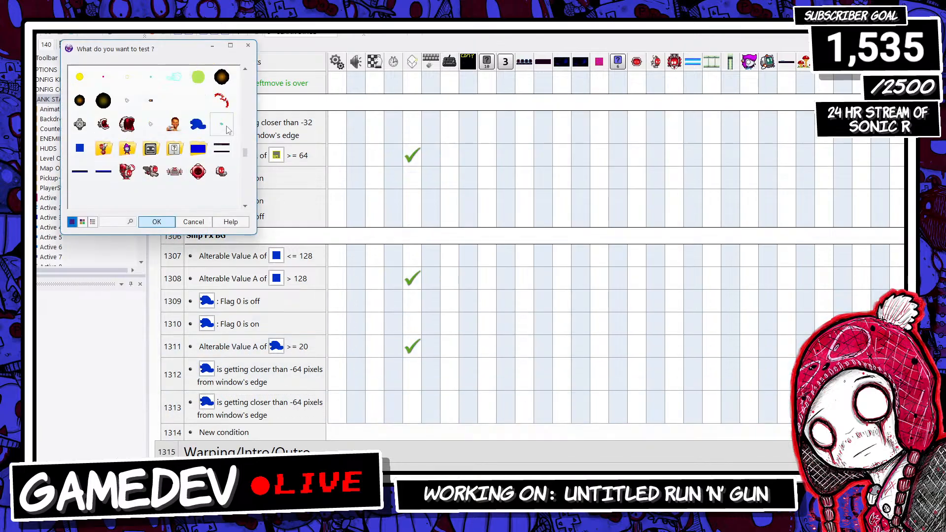
double_click(223, 126)
Step: Add a Destroy action for BG-shipfx in its window's-edge event and copy it to BG-shipfx 2 in the event below
scroll(616, 247, right, 10)
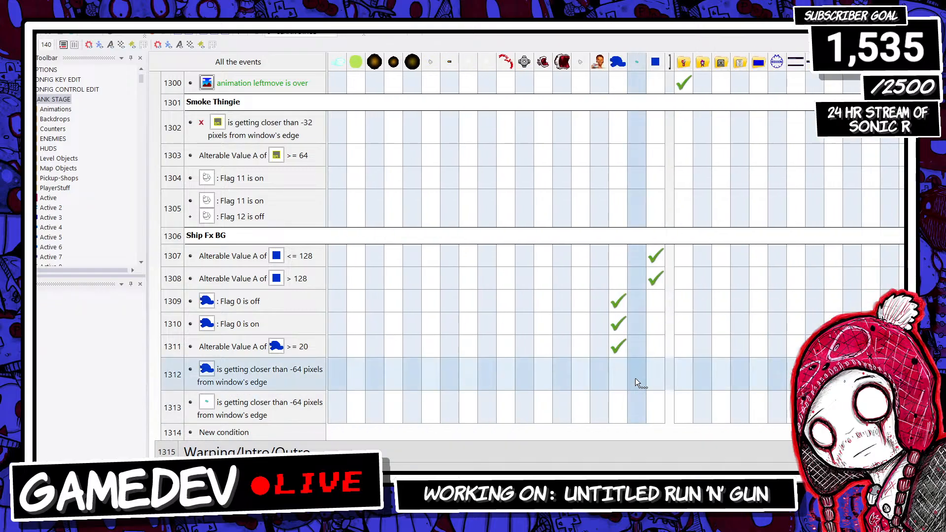
right_click(619, 377)
click(634, 365)
drag(618, 382, 631, 418)
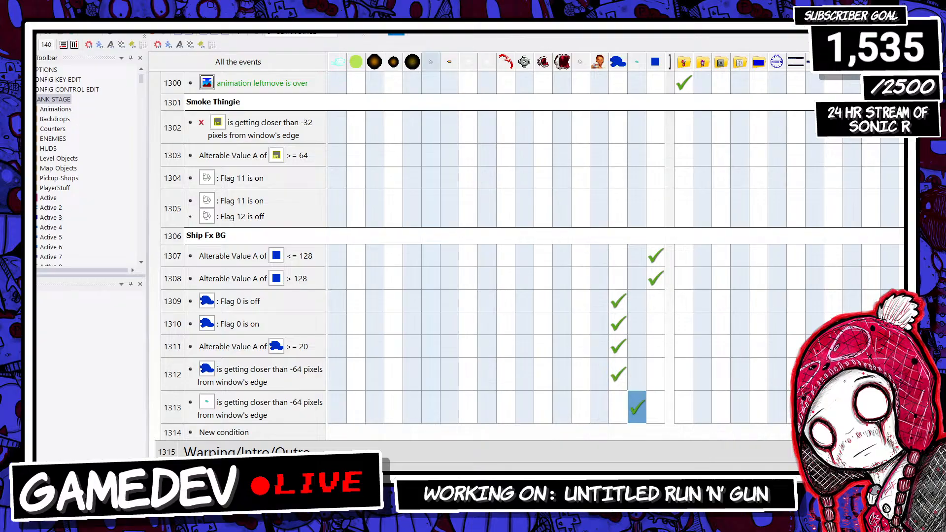
Step: Test-run the forest stage, playing across the first platforms to check the background ships and their trailing effects, and close the game
click(391, 33)
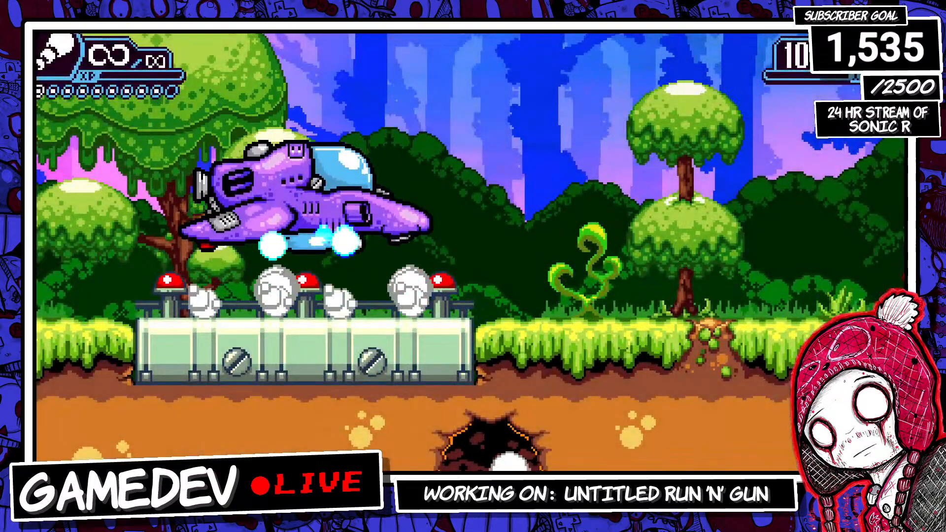
key(Right)
key(space)
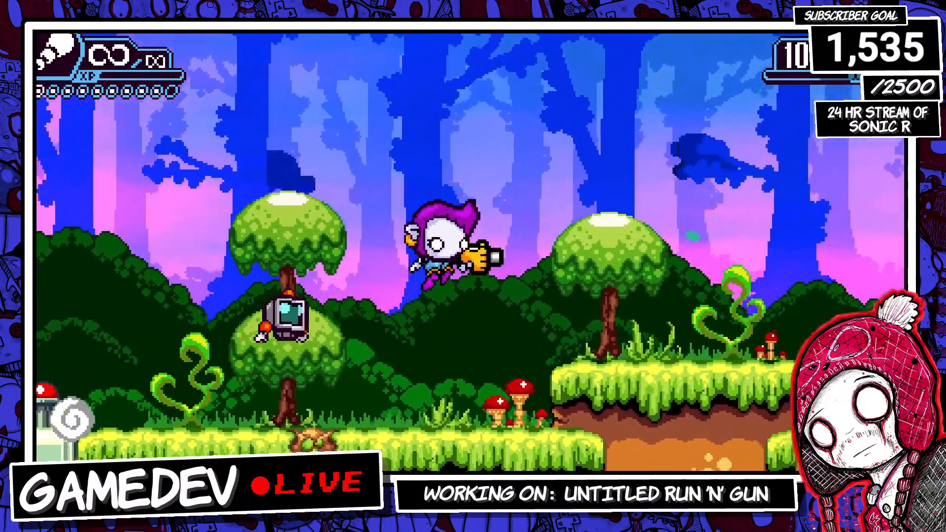
key(x)
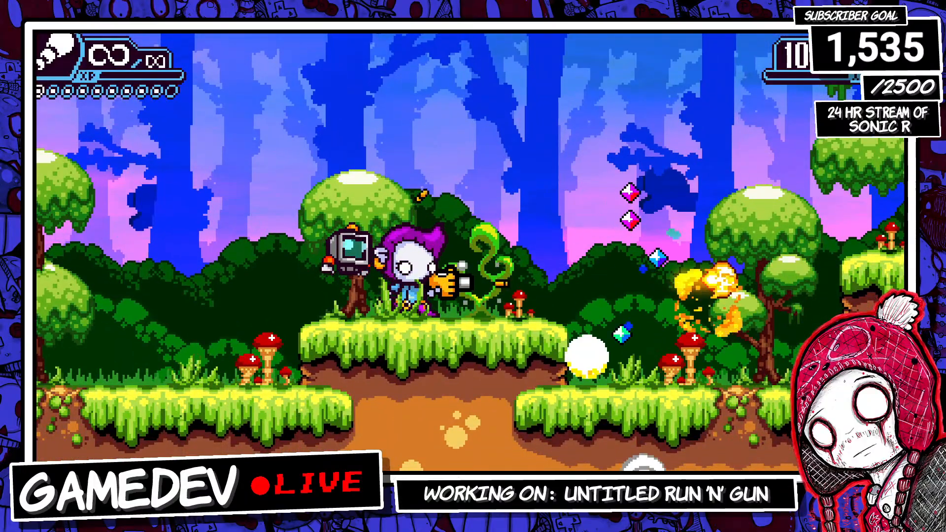
key(Right)
key(Right)
key(space)
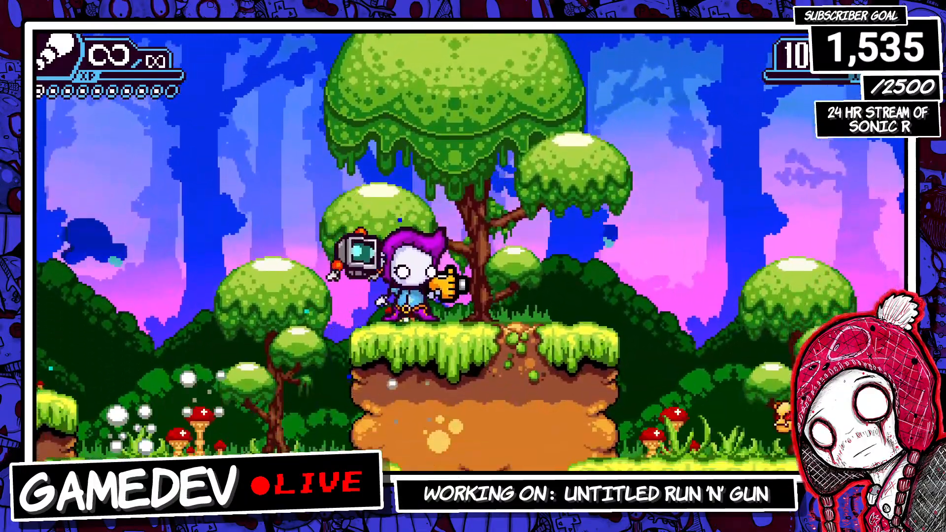
key(x)
key(x)
key(Right)
key(space)
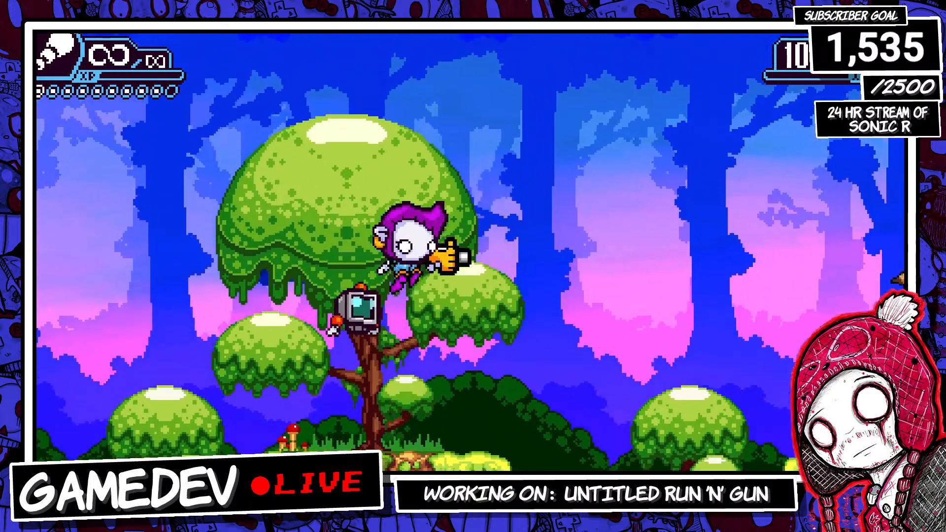
key(space)
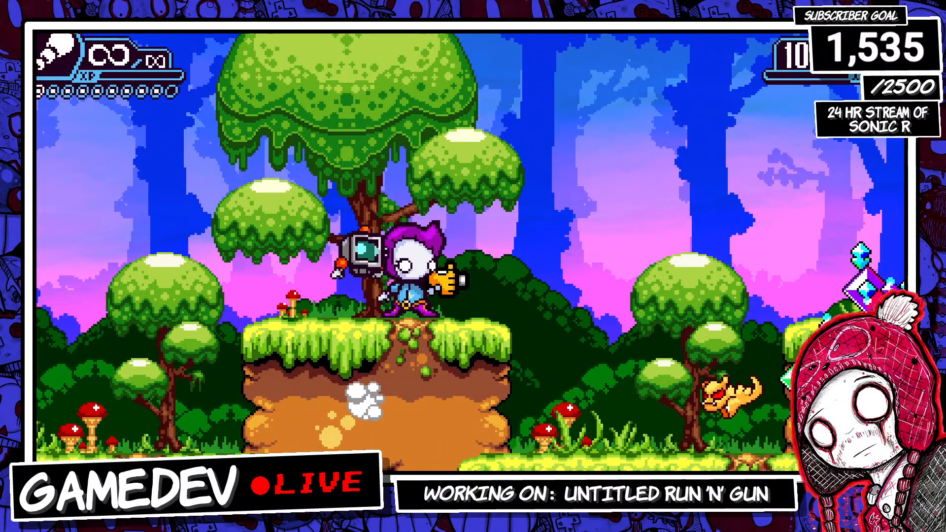
key(alt+F4)
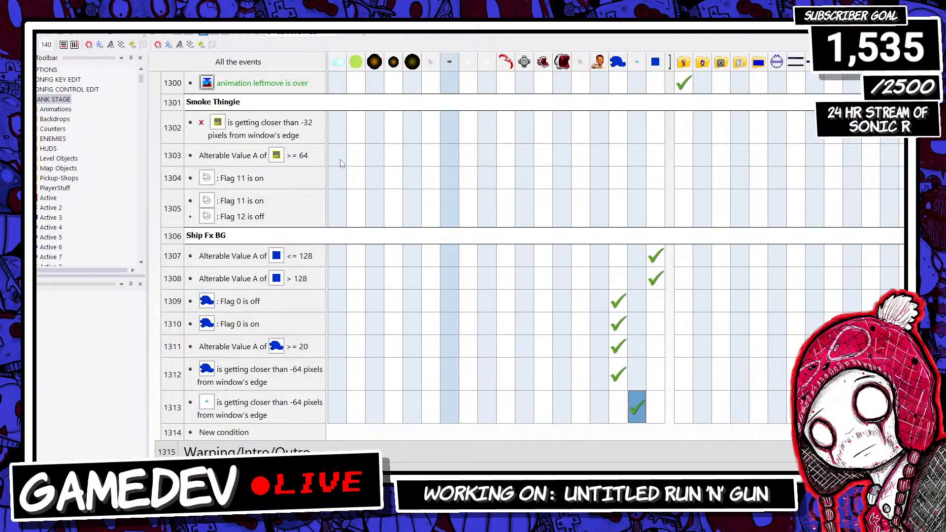
Step: In the frame editor, move BG-shipfx and BG-shipfx 2 together beside the small blue square just outside the frame
key(ctrl+m)
click(266, 181)
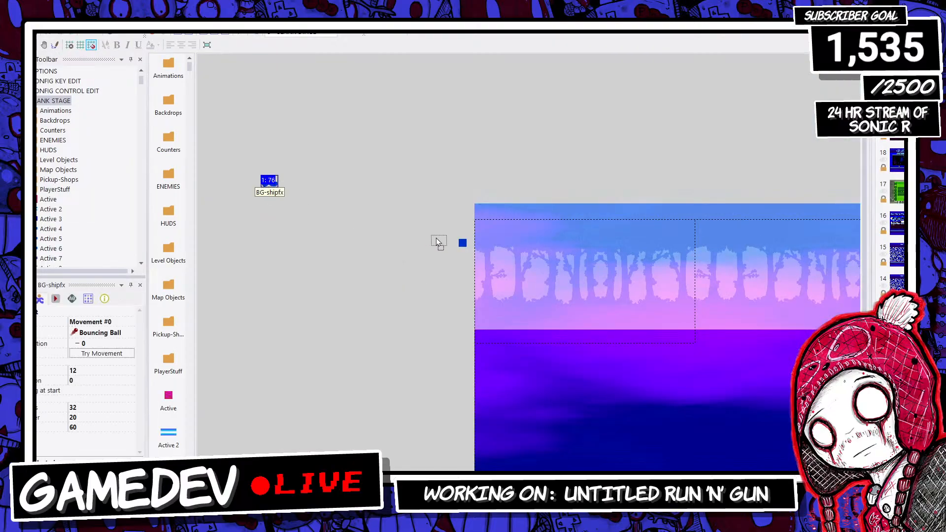
click(268, 191)
drag(270, 191, 440, 251)
Step: Check the runtime options of BG-shipfx and BG-shipfx 2
click(442, 239)
click(56, 299)
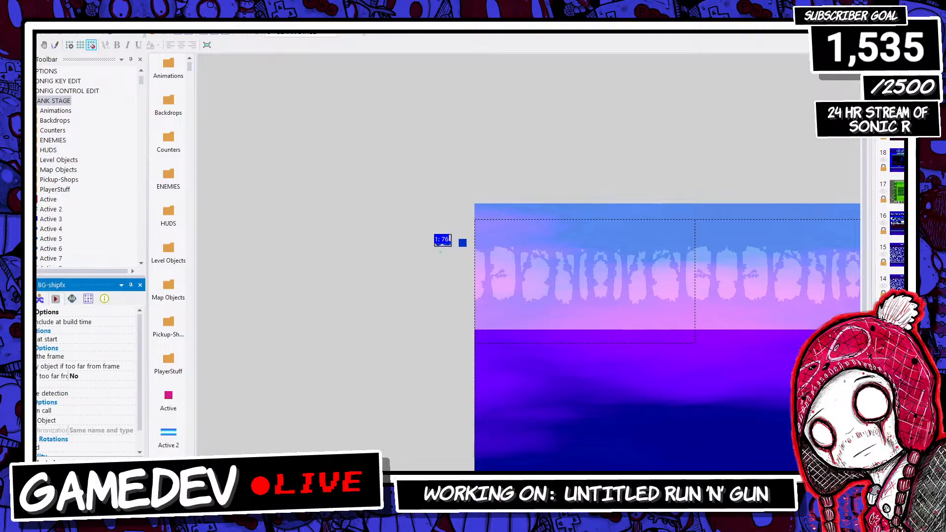
click(442, 255)
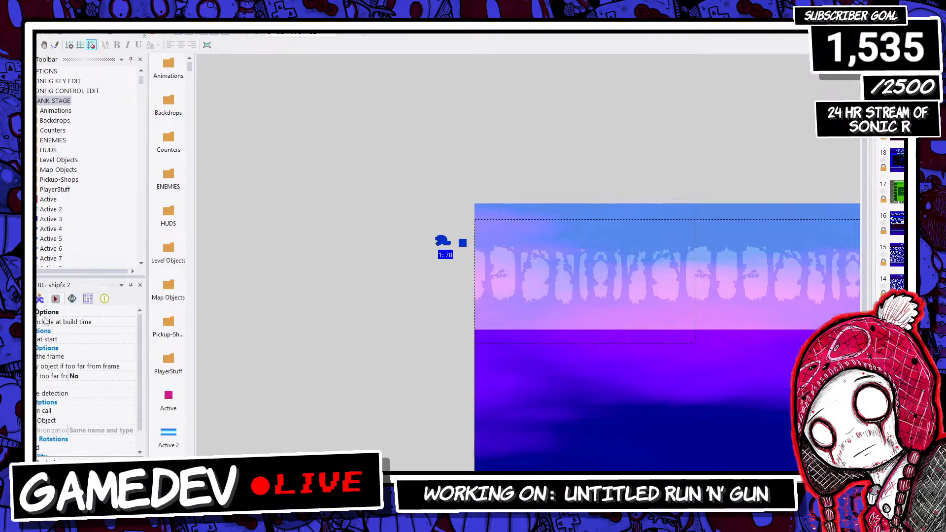
click(366, 288)
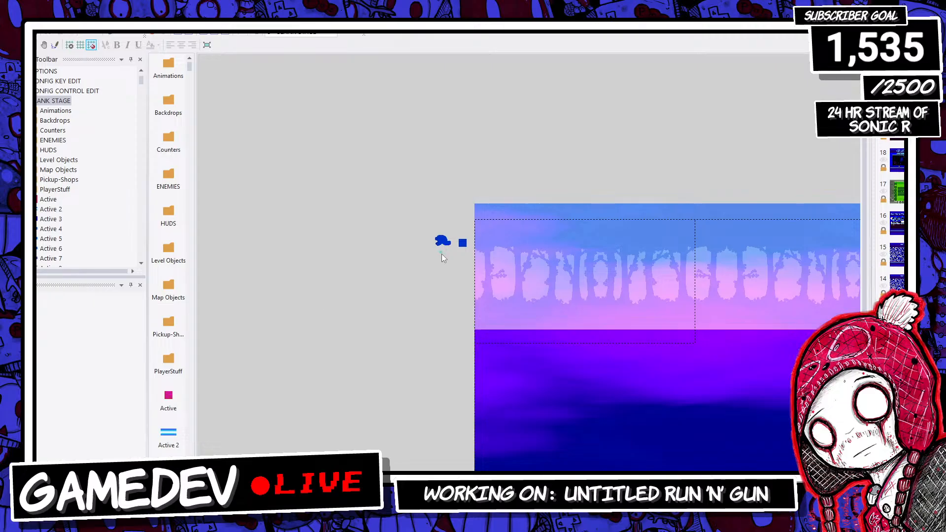
Step: Set the speed of BG-shipfx 2's Bouncing Ball movement to 60
click(442, 254)
click(42, 299)
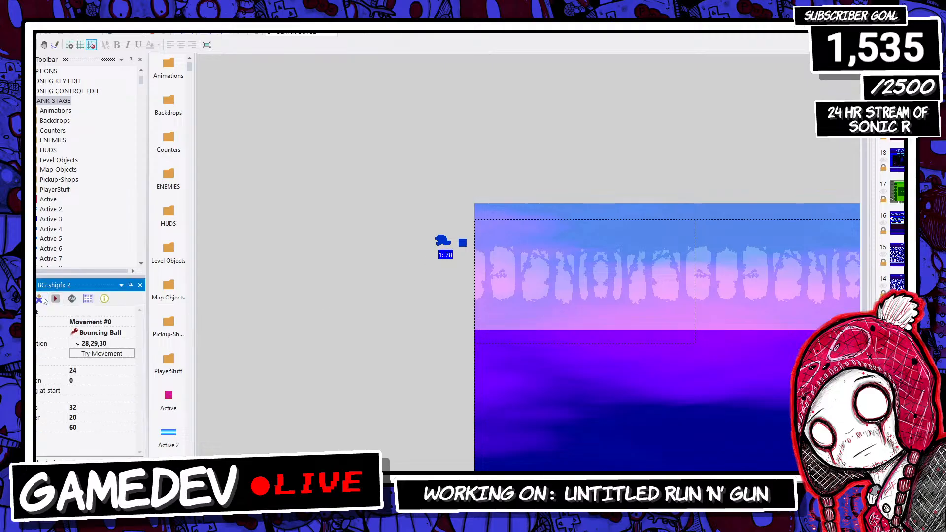
click(81, 369)
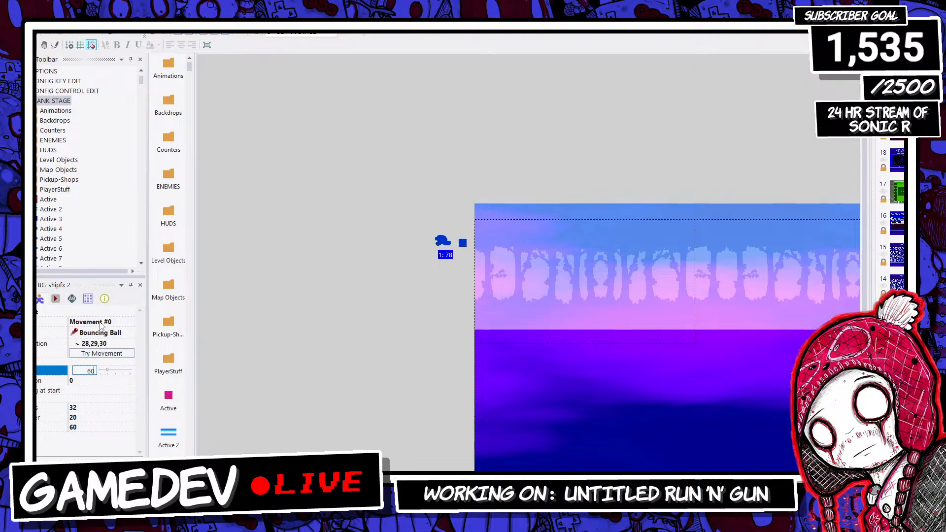
Step: Check BG-shipfx 2's event properties and alterable values, and open the object for editing
click(72, 299)
click(87, 299)
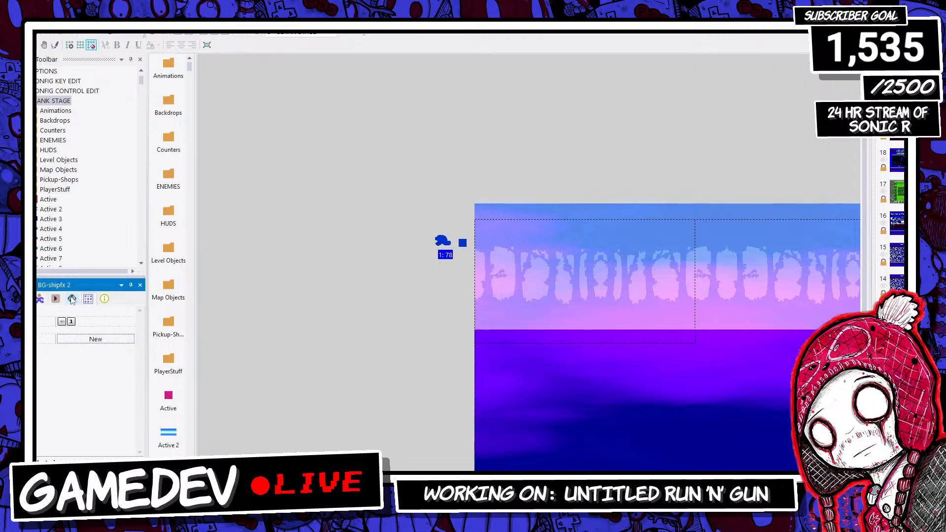
click(72, 299)
click(443, 260)
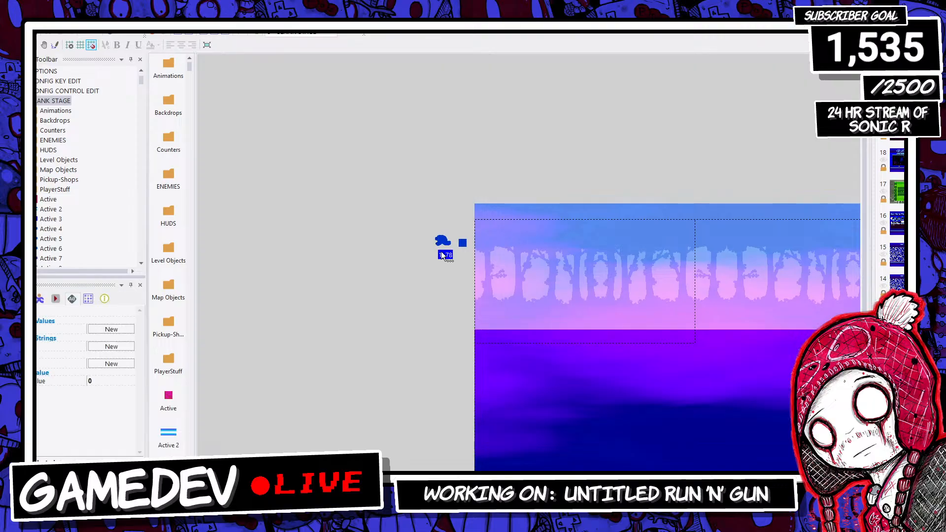
key(Delete)
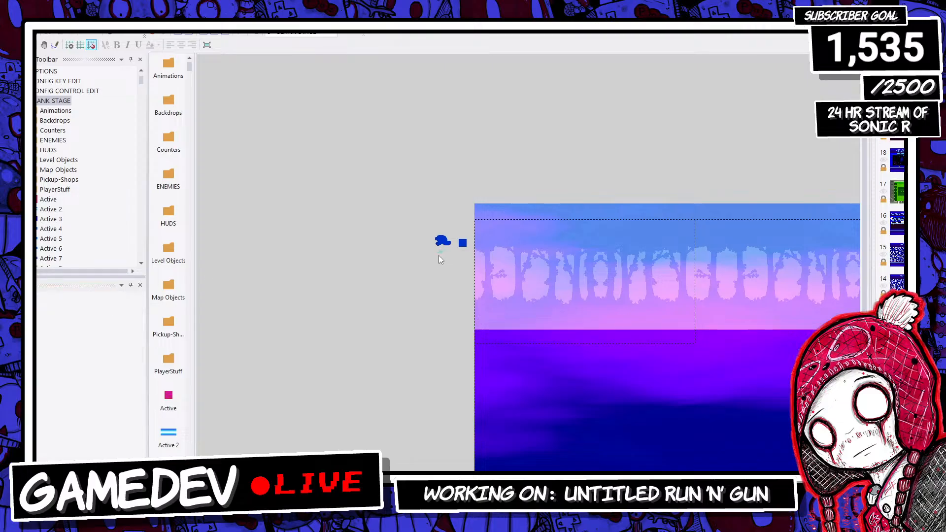
double_click(442, 251)
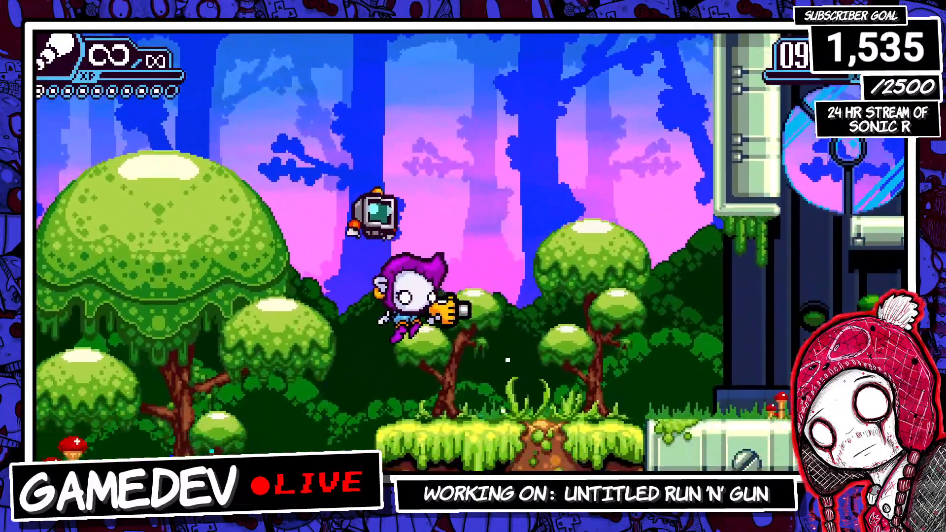
Step: Restart the test run and play through the forest stage to check the ship silhouettes and their faster BG-shipfx 2 objects
key(alt+F4)
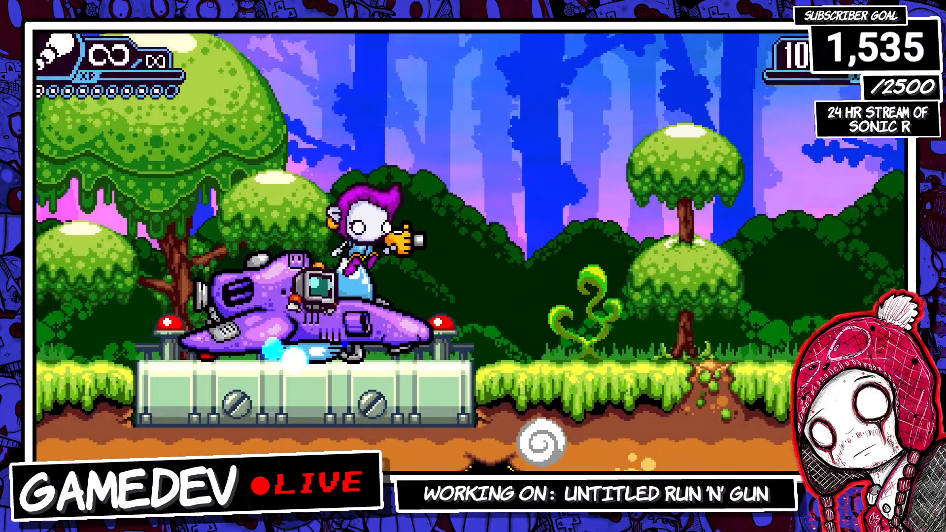
key(Right)
key(space)
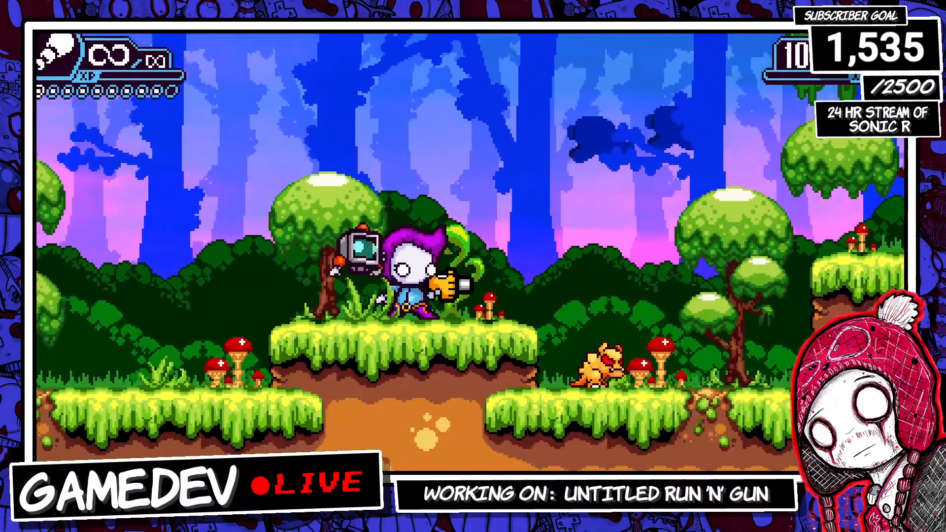
key(Right)
key(space)
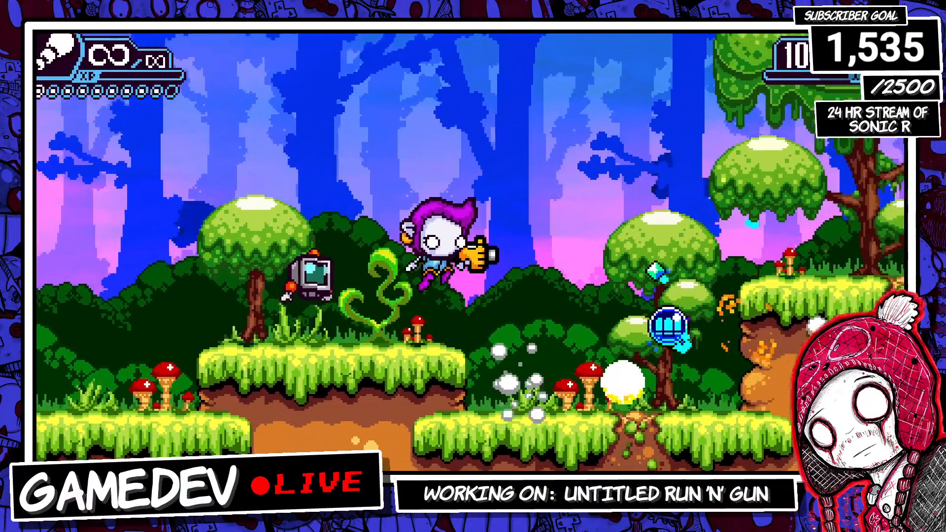
key(space)
key(Right)
key(space)
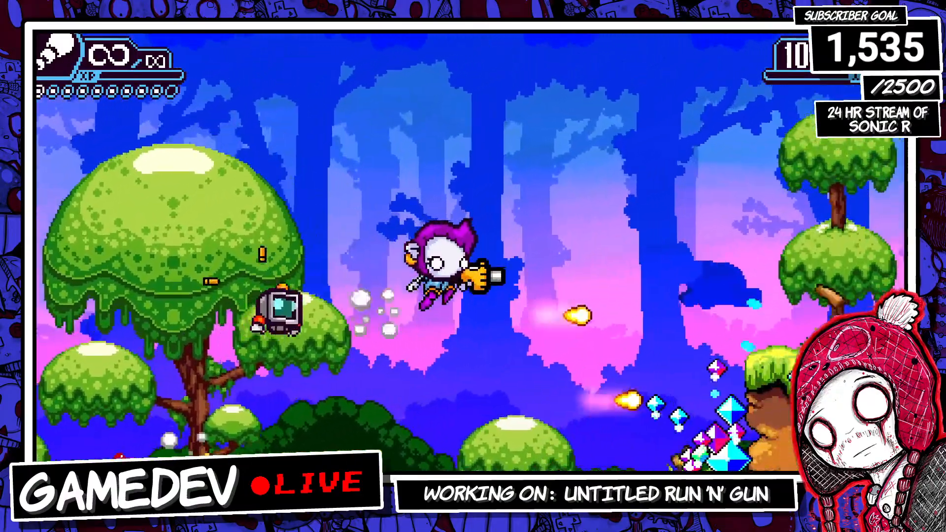
key(space)
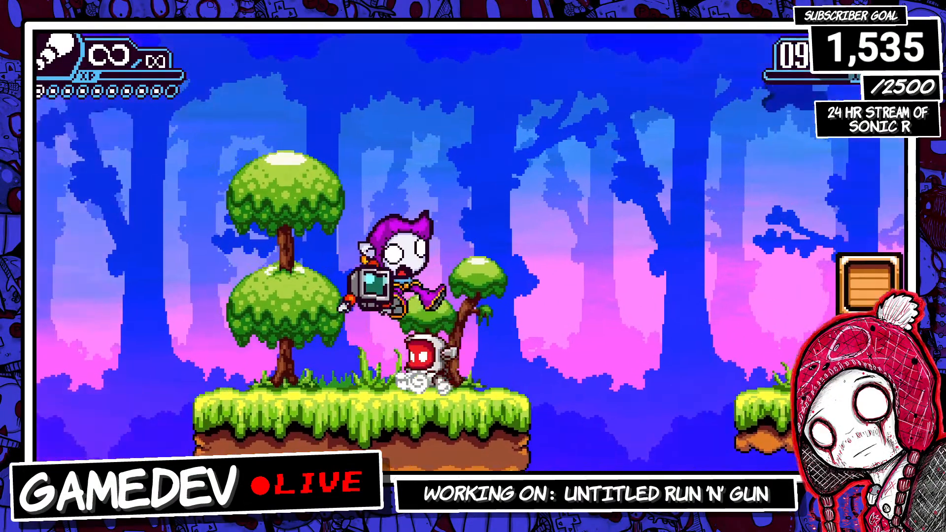
key(x)
key(x)
key(Right)
key(Left)
key(Right)
key(x)
key(x)
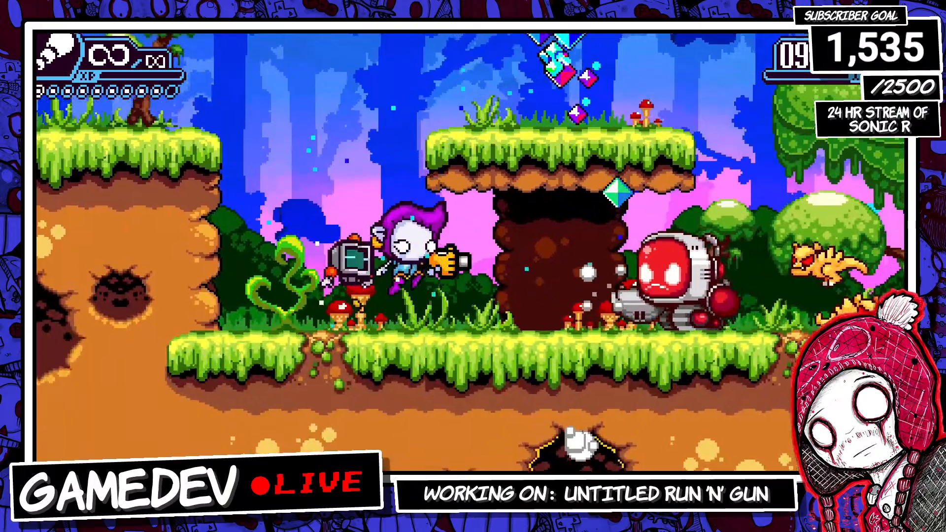
key(space)
key(Right)
key(Left)
key(Right)
key(space)
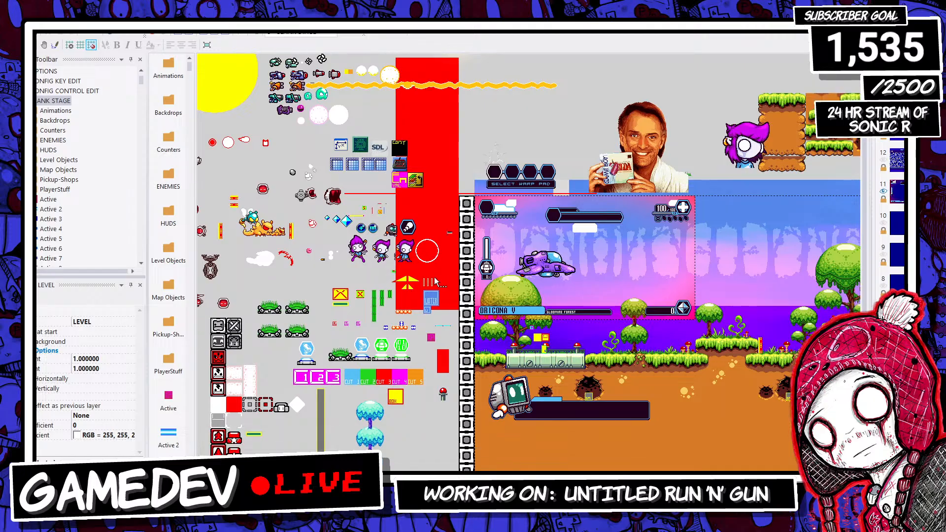
Step: Examine the forest level's layout in the frame editor, from the off-frame objects to the farther platforms and back to the start
scroll(301, 353, up, 1)
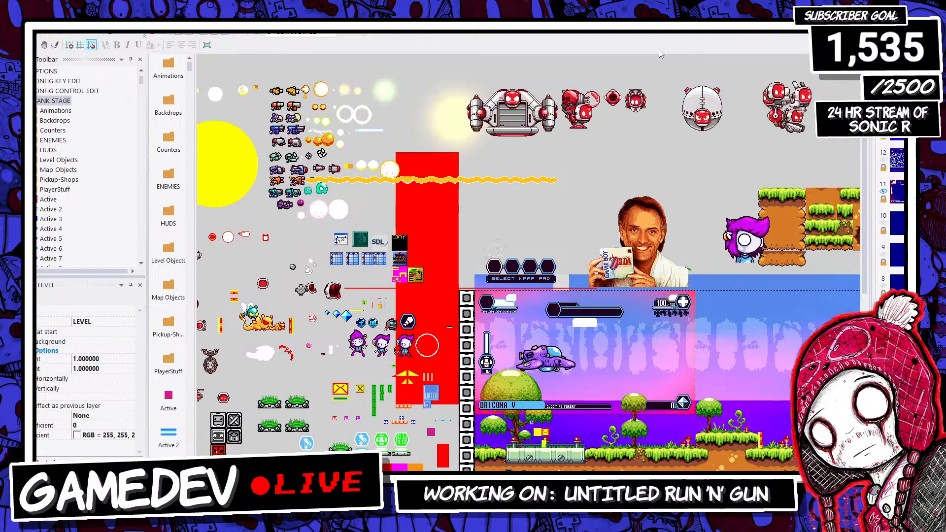
scroll(476, 223, down, 4)
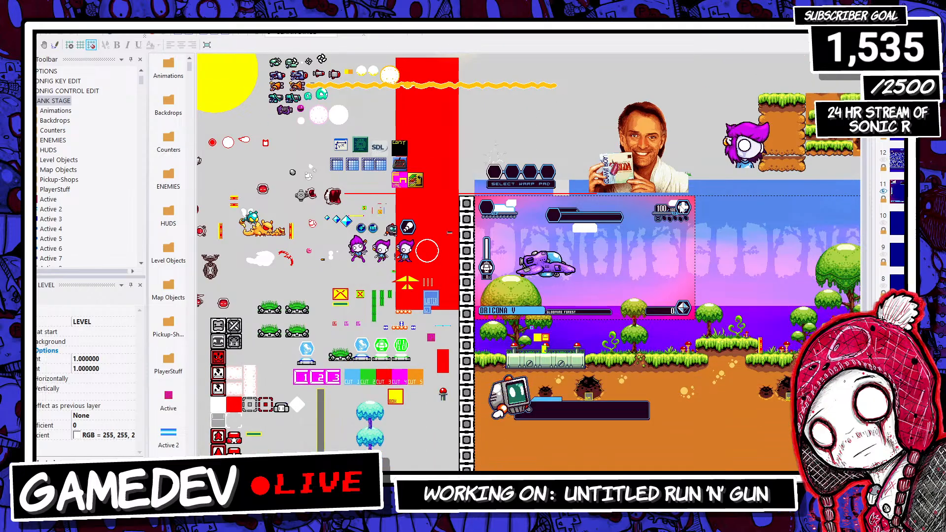
click(689, 348)
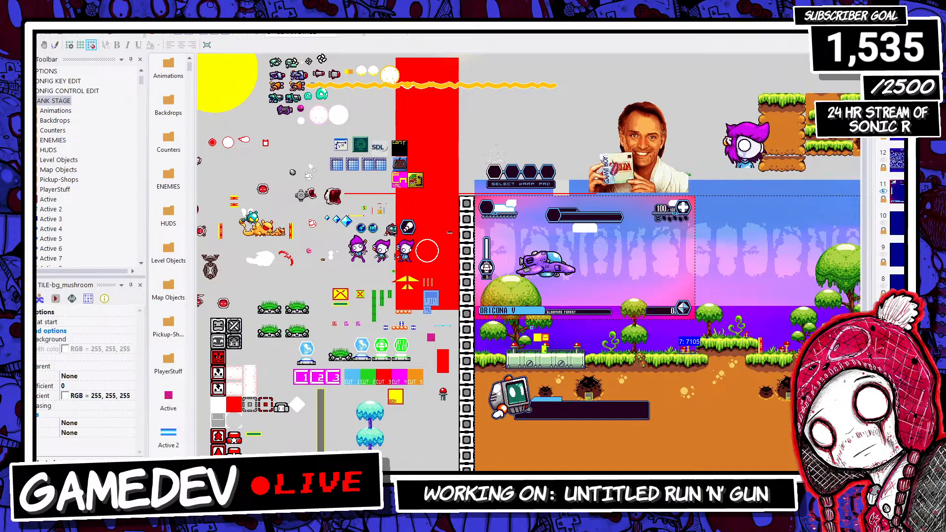
mouse_move(325, 476)
mouse_down()
mouse_move(346, 476)
mouse_move(322, 477)
mouse_up()
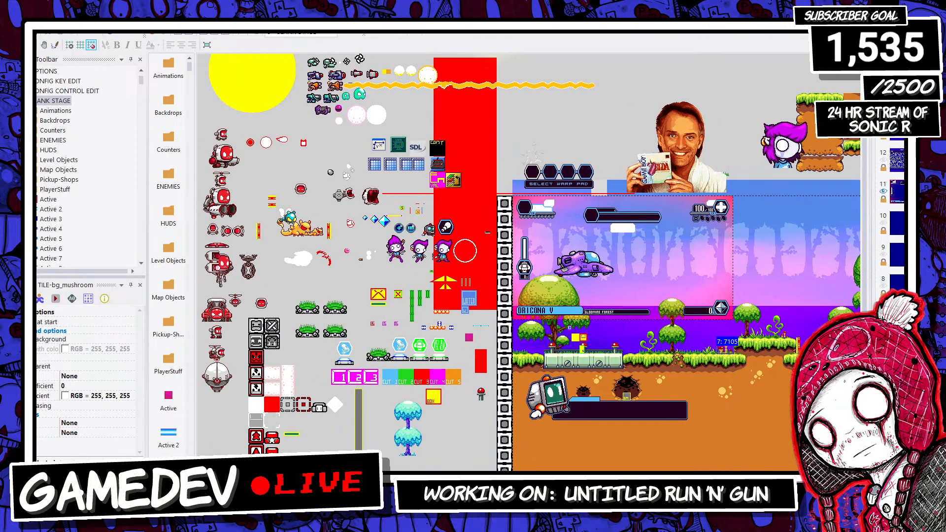
scroll(289, 315, down, 2)
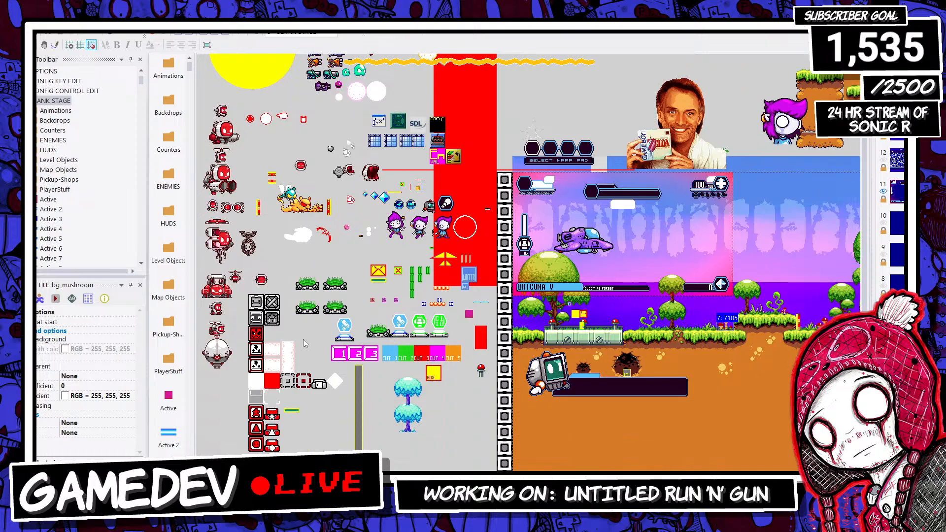
scroll(232, 400, down, 4)
scroll(231, 400, right, 10)
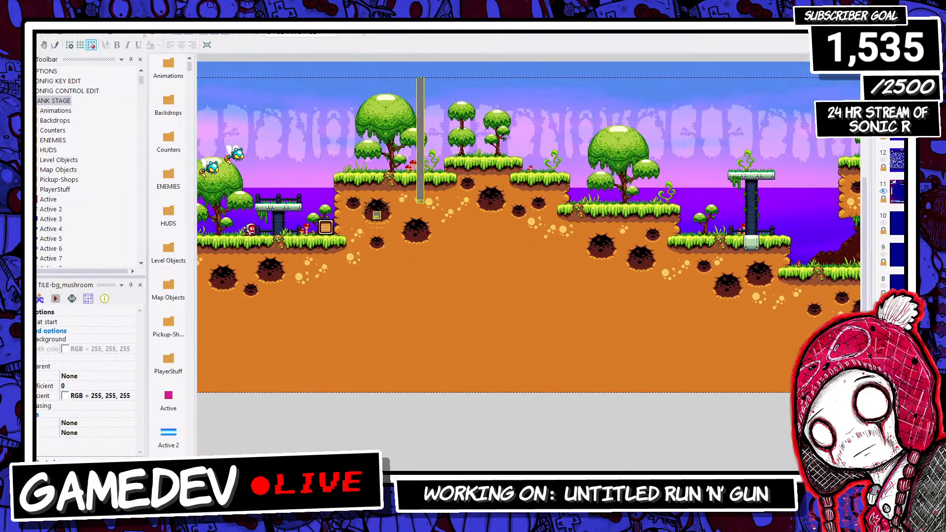
drag(428, 476, 326, 476)
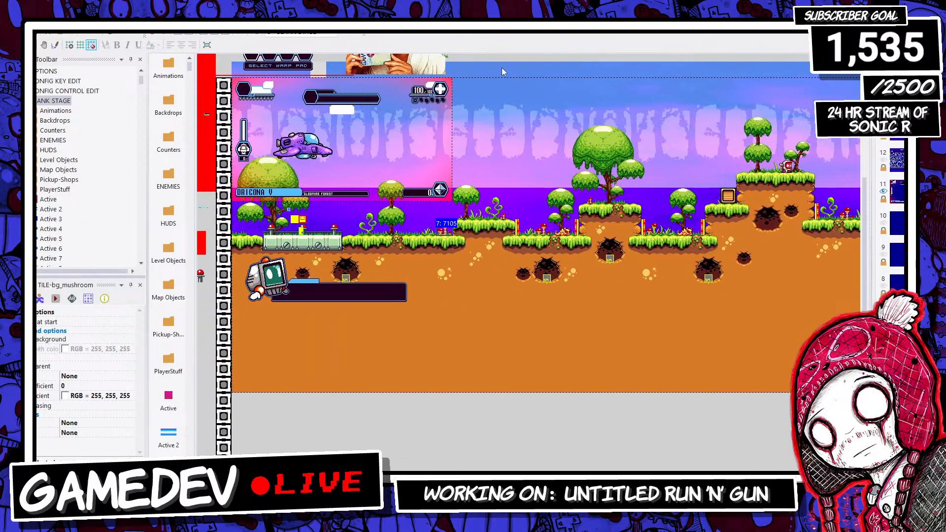
Step: Run the game once more, play across the forest platforms to review the background ship effects, and close it
click(392, 33)
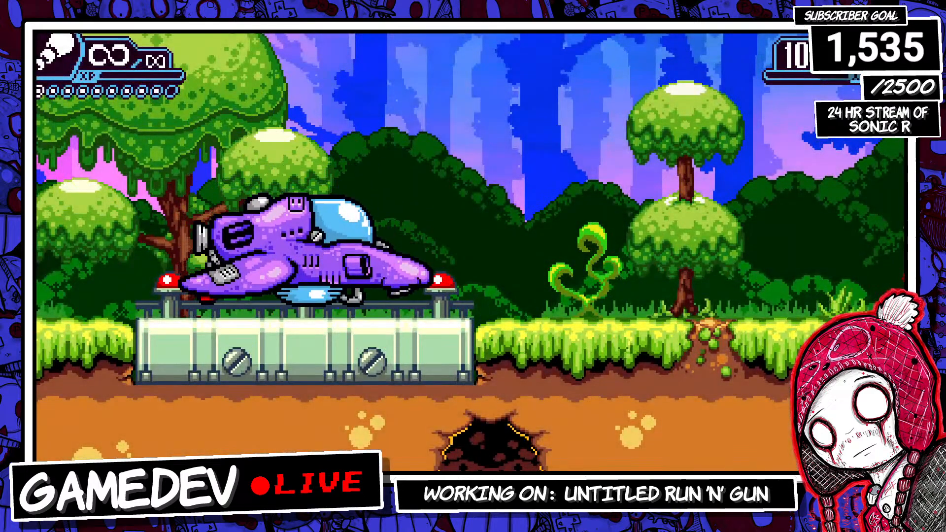
key(Right)
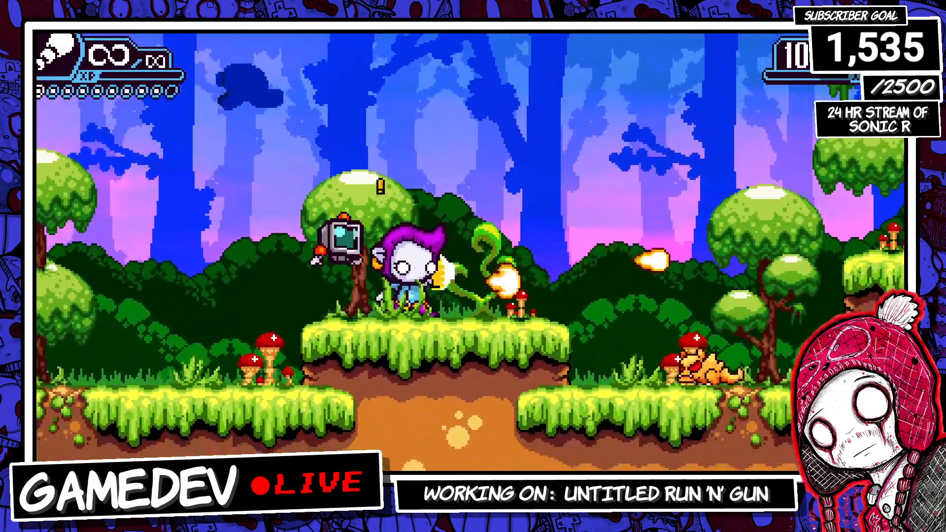
key(Right)
key(space)
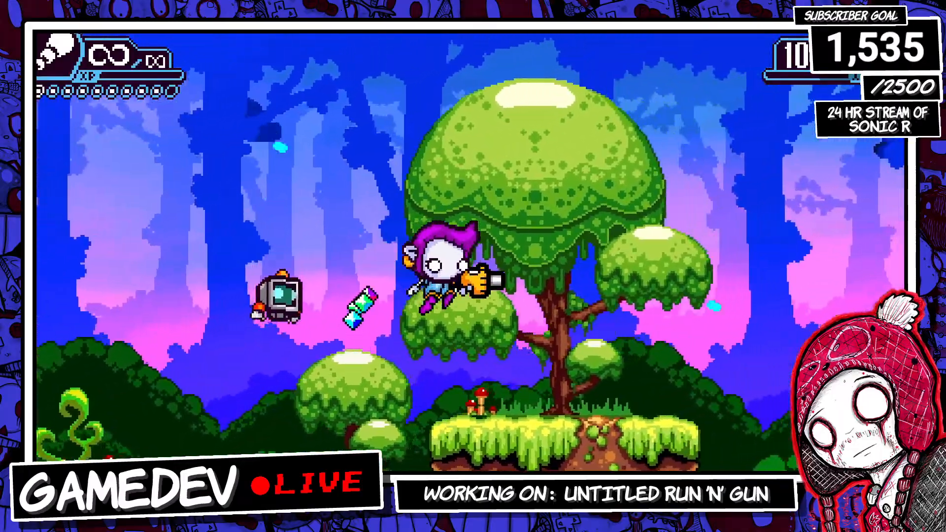
key(Right)
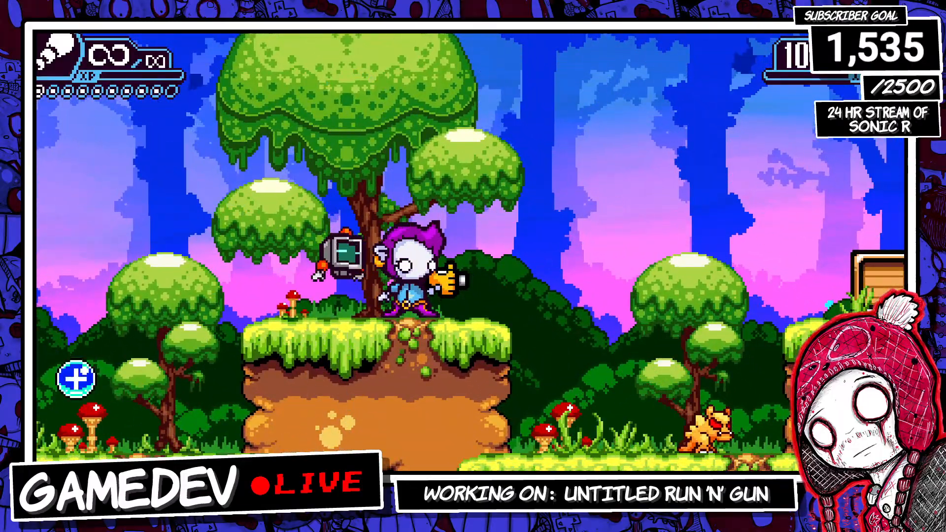
key(x)
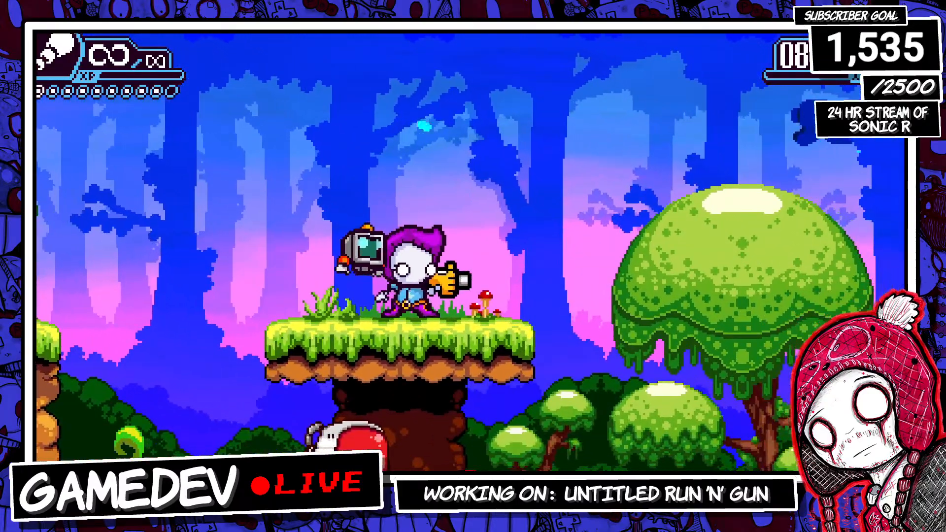
key(alt+F4)
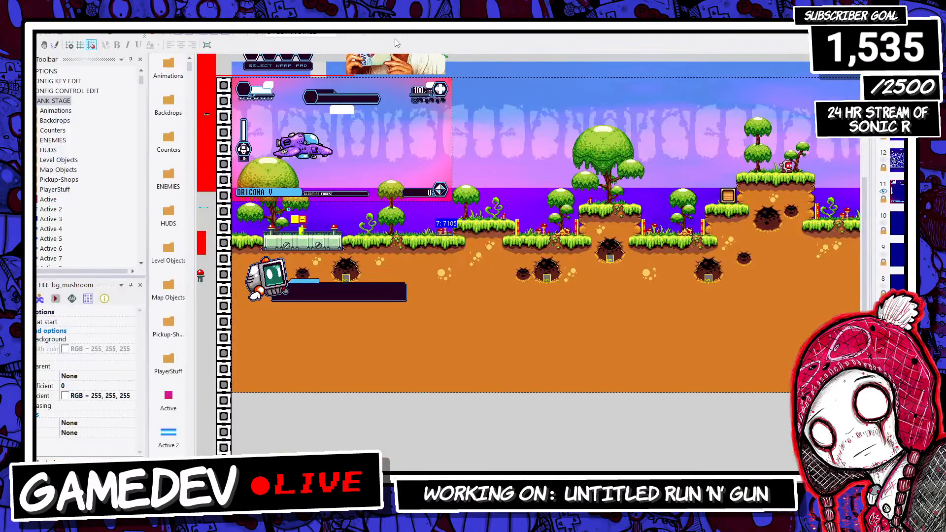